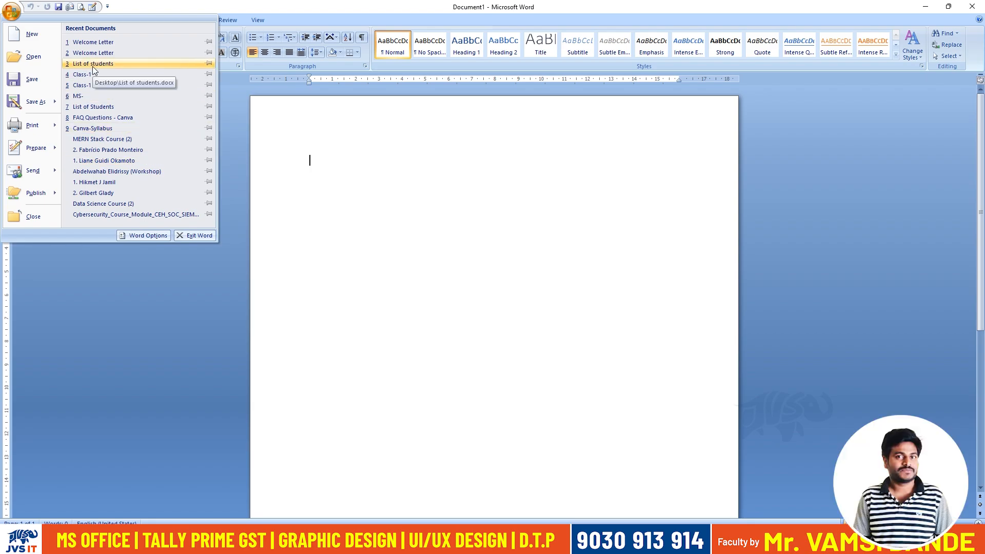
Open the recent document "List of students".
{"action": "left_click", "coordinate": [92, 68]}
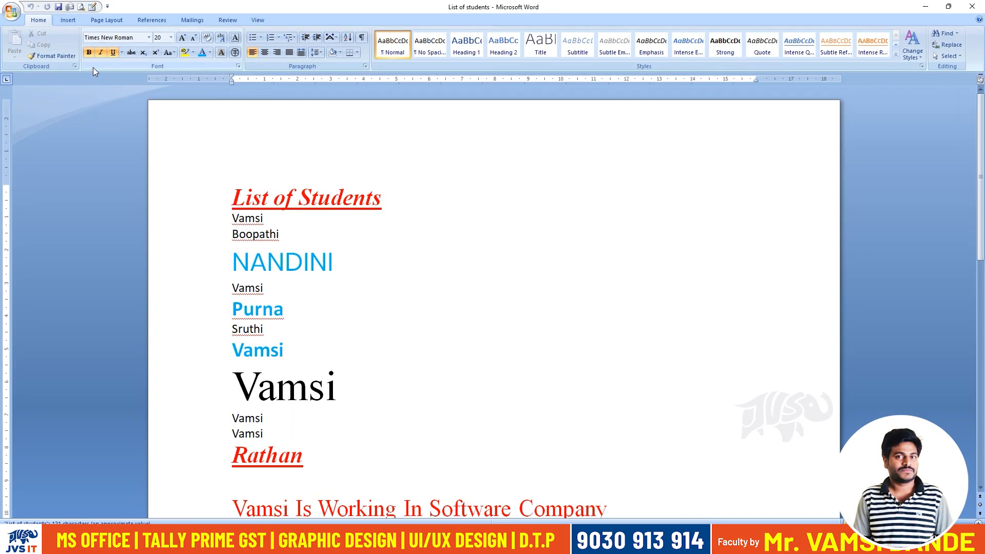
{"action": "scroll", "coordinate": [457, 356], "scroll_direction": "down", "scroll_amount": 5}
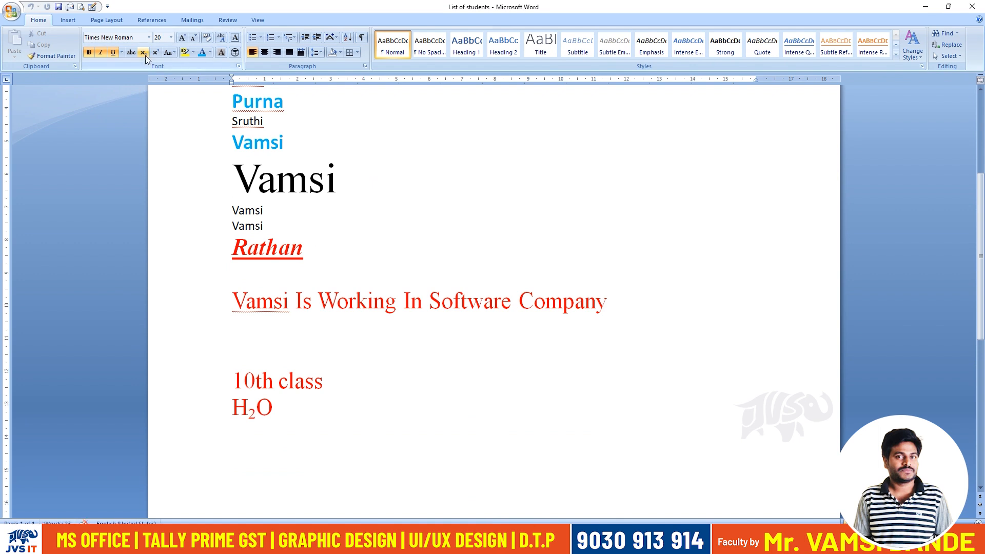
Try enlarging and reducing the font size of the large black name in the list.
{"action": "left_click_drag", "start_coordinate": [336, 179], "coordinate": [235, 184]}
{"action": "left_click", "coordinate": [182, 39]}
{"action": "left_click", "coordinate": [194, 40]}
{"action": "left_click", "coordinate": [194, 39]}
{"action": "left_click", "coordinate": [183, 39]}
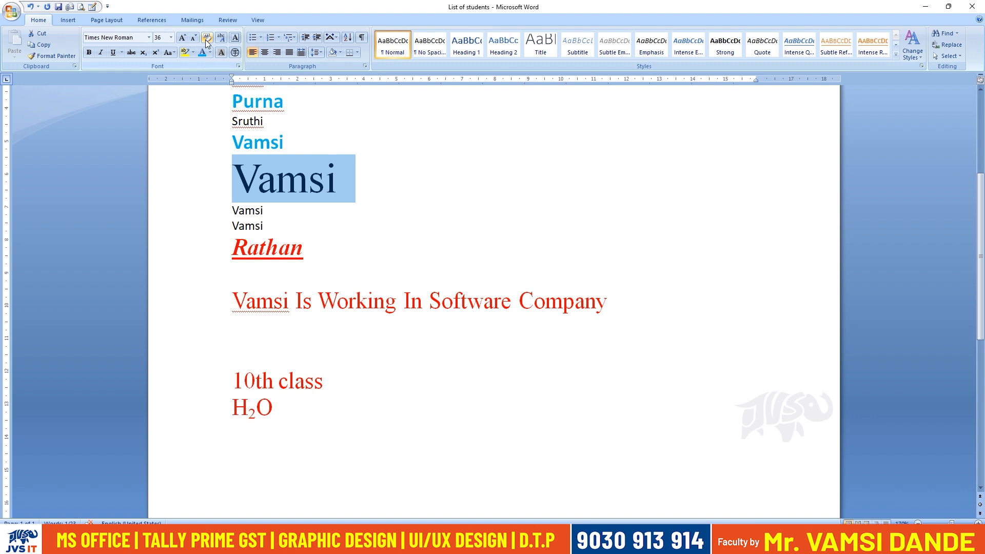
Try clearing all formatting from the large black name and undo the change.
{"action": "left_click_drag", "start_coordinate": [234, 179], "coordinate": [336, 182]}
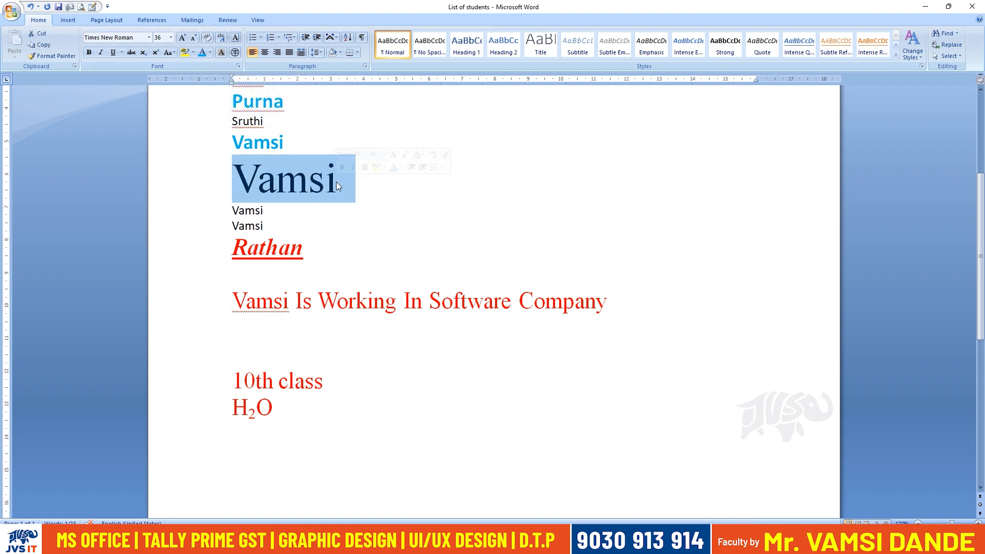
{"action": "left_click", "coordinate": [208, 38]}
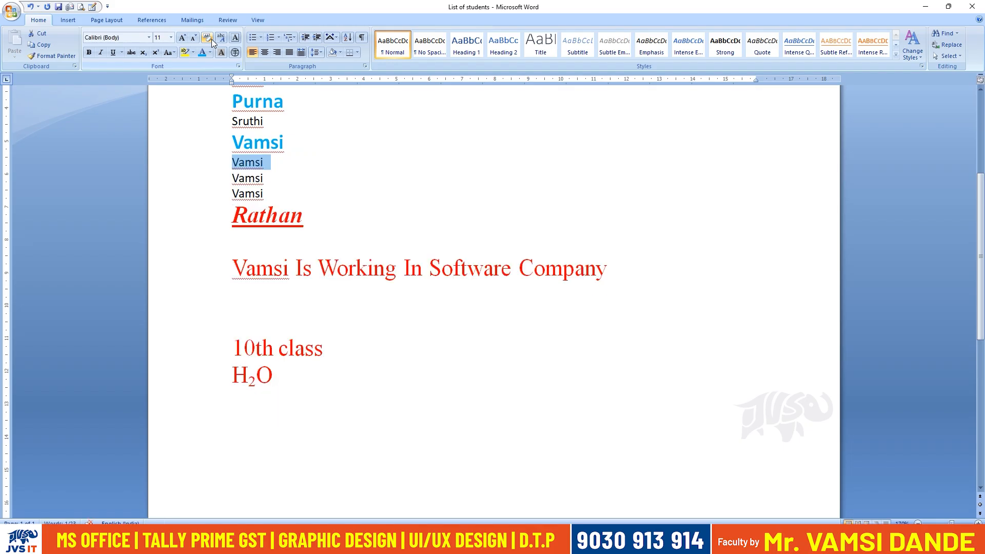
{"action": "key", "text": "ctrl+z"}
Clear the formatting from the red underlined name ending the list and add the person's surname above it as a phonetic guide.
{"action": "left_click_drag", "start_coordinate": [232, 247], "coordinate": [314, 248]}
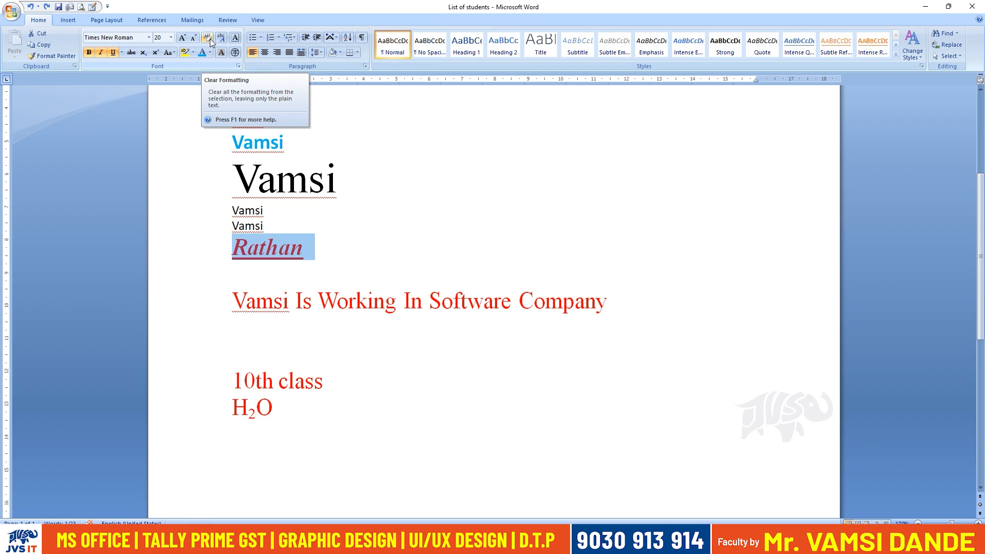
{"action": "left_click", "coordinate": [208, 39]}
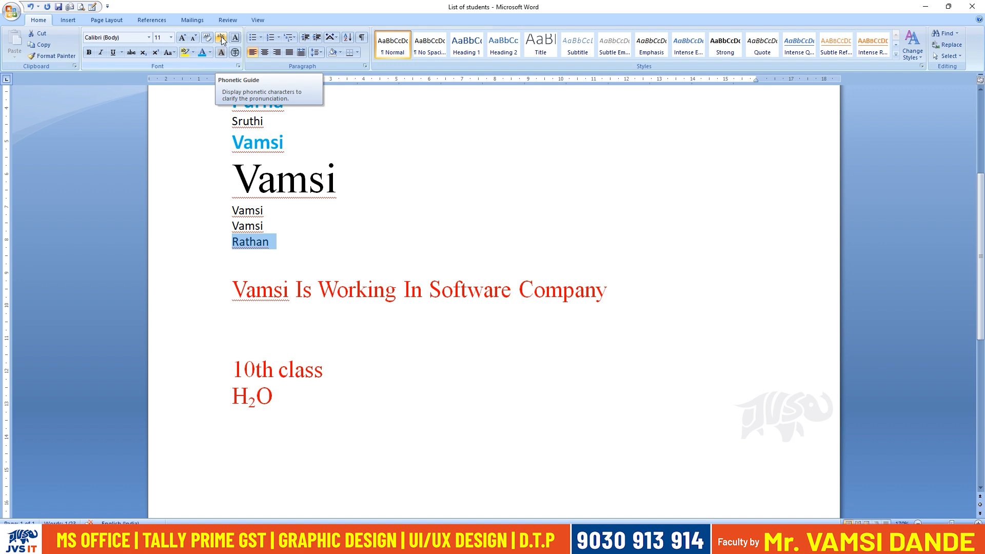
{"action": "left_click", "coordinate": [222, 38]}
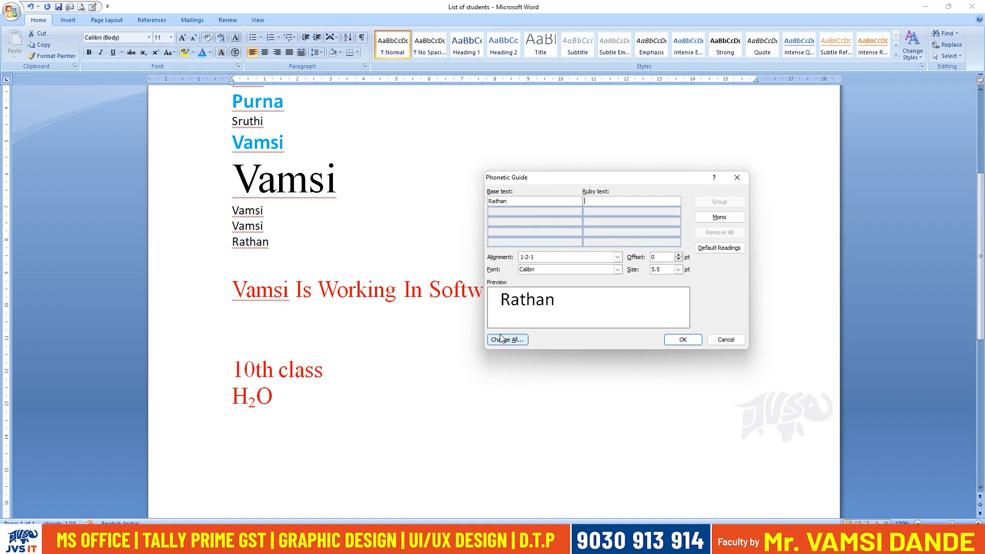
{"action": "type", "text": "So"}
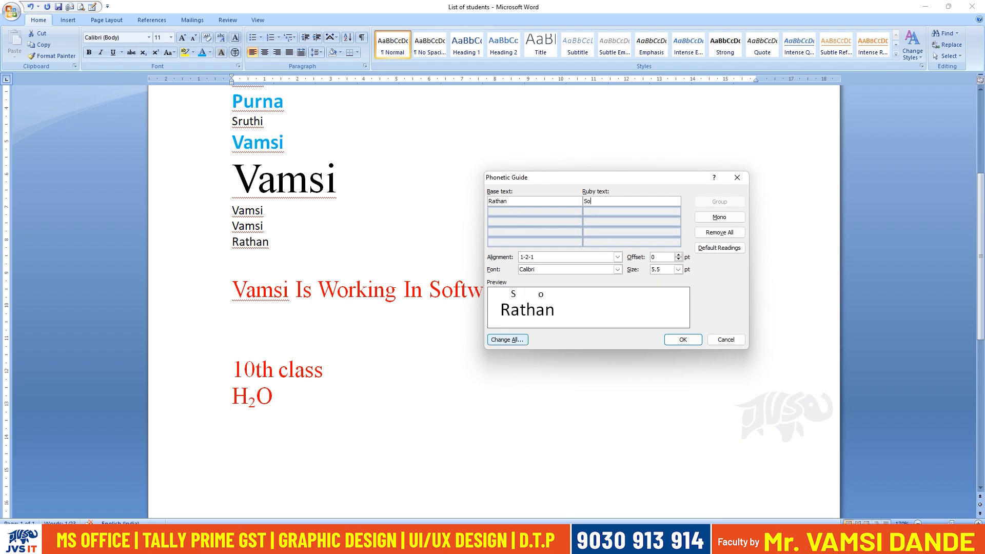
{"action": "type", "text": "ntekka"}
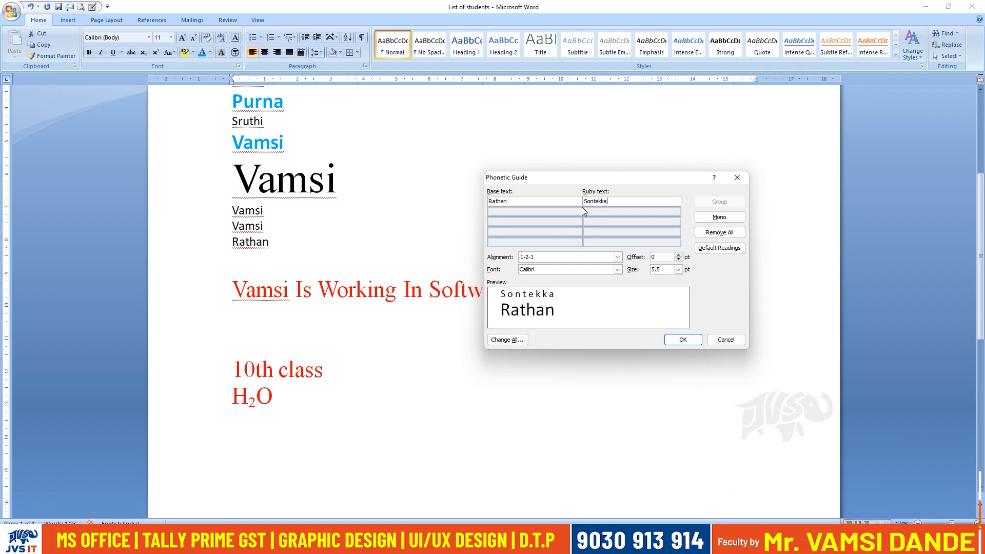
{"action": "left_click", "coordinate": [683, 339]}
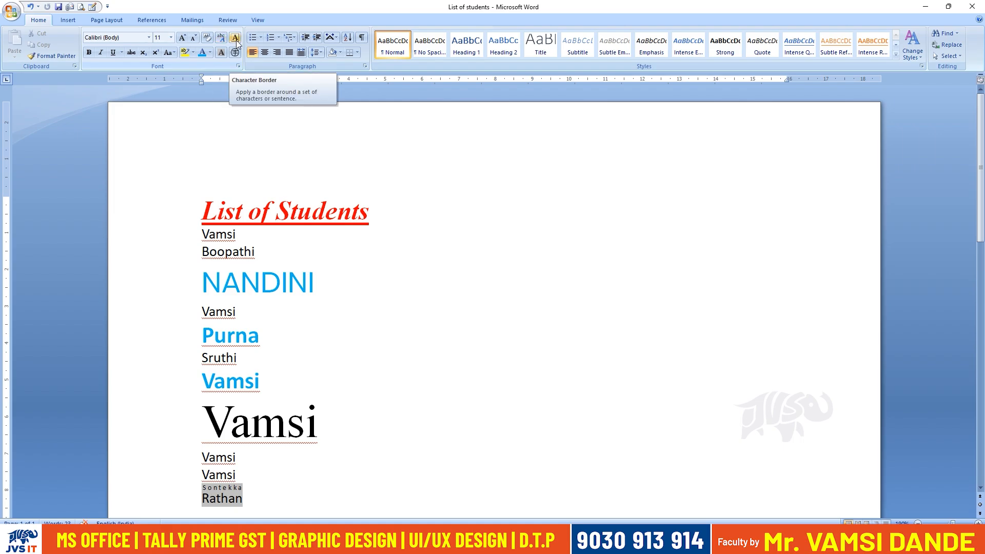
Apply a character border to the second name in the list, without adding a phonetic guide.
{"action": "left_click", "coordinate": [235, 39]}
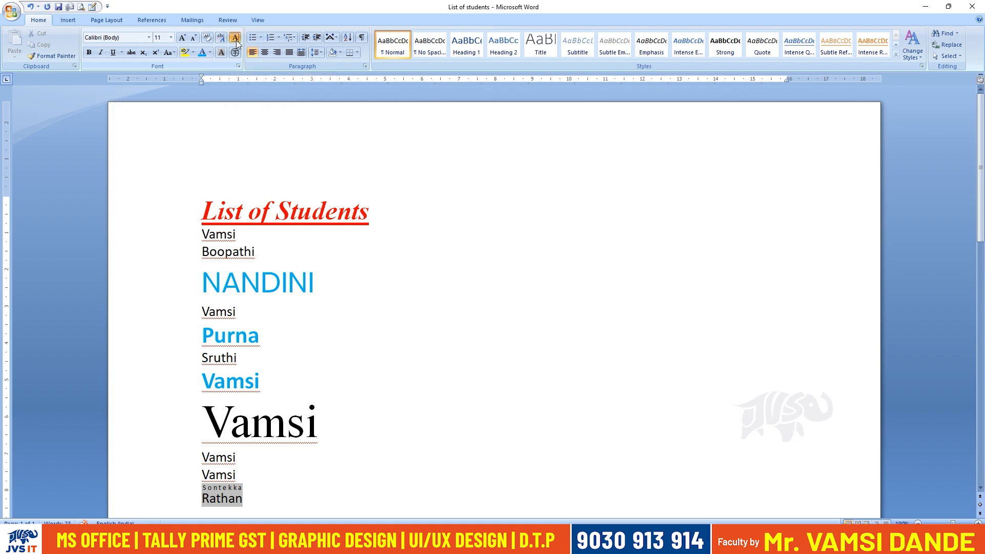
{"action": "left_click_drag", "start_coordinate": [261, 253], "coordinate": [205, 251]}
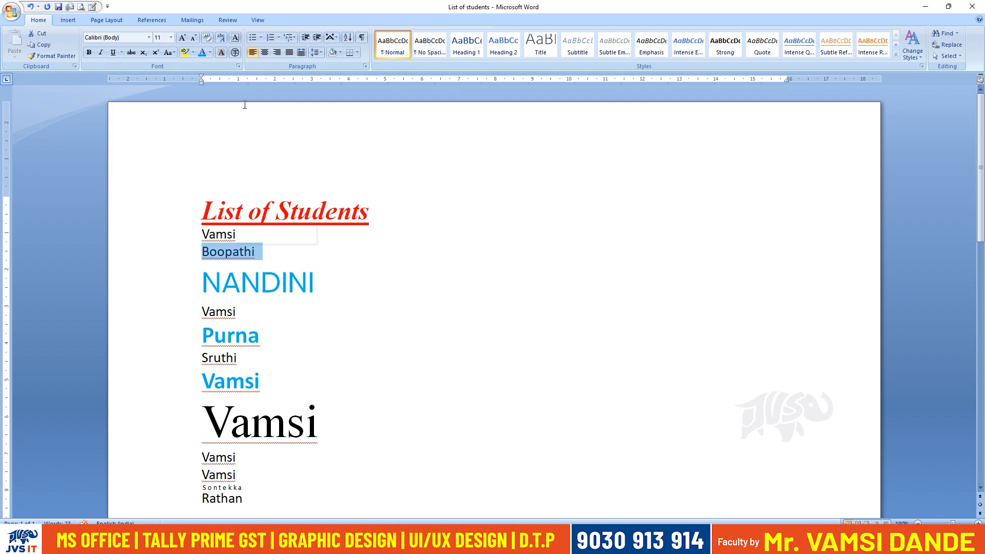
{"action": "left_click", "coordinate": [221, 38]}
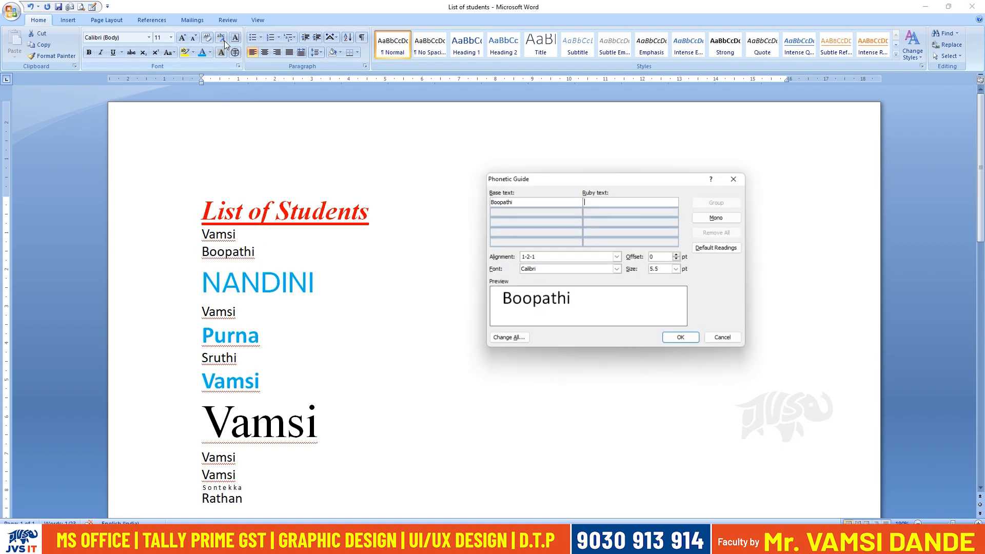
{"action": "left_click", "coordinate": [725, 339]}
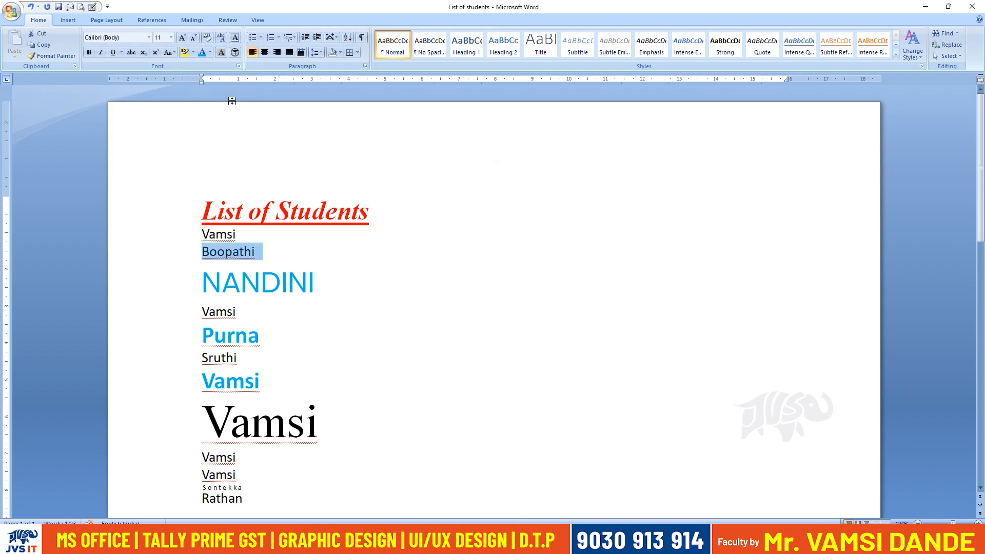
{"action": "left_click", "coordinate": [235, 38]}
Extend the second name into a sentence by adding "is working in sales department" after it.
{"action": "left_click", "coordinate": [261, 259]}
{"action": "type", "text": "is"}
{"action": "key", "text": "BackSpace"}
{"action": "key", "text": "BackSpace"}
{"action": "key", "text": "BackSpace"}
{"action": "type", "text": "is working in sales depa"}
{"action": "type", "text": "tmen"}
{"action": "key", "text": "BackSpace"}
{"action": "key", "text": "BackSpace"}
{"action": "key", "text": "BackSpace"}
{"action": "key", "text": "BackSpace"}
{"action": "key", "text": "BackSpace"}
{"action": "type", "text": "rt"}
{"action": "key", "text": "BackSpace"}
{"action": "key", "text": "BackSpace"}
{"action": "type", "text": "artment"}
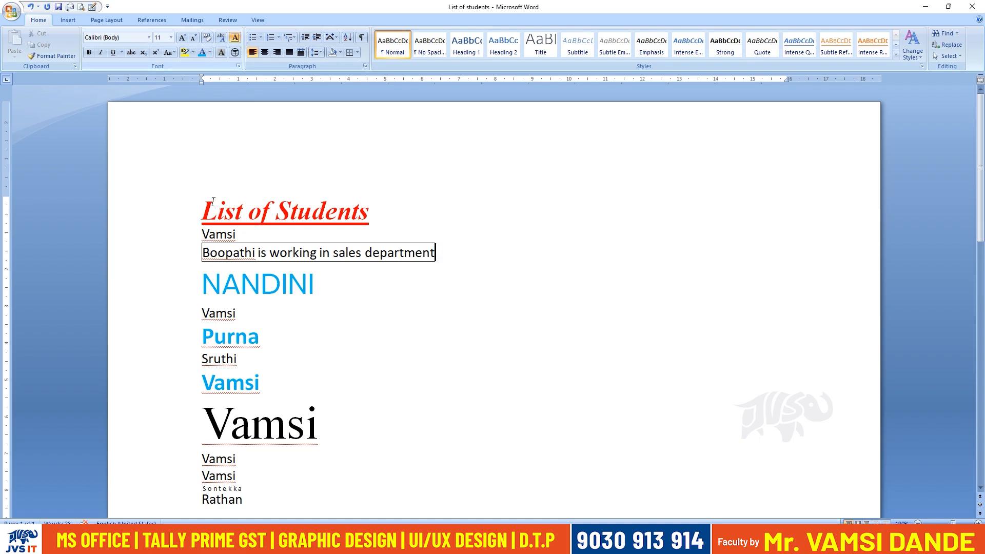
Select the whole "is working in sales department" line and toggle its character border, leaving it off.
{"action": "left_click", "coordinate": [290, 258]}
{"action": "left_click", "coordinate": [339, 258]}
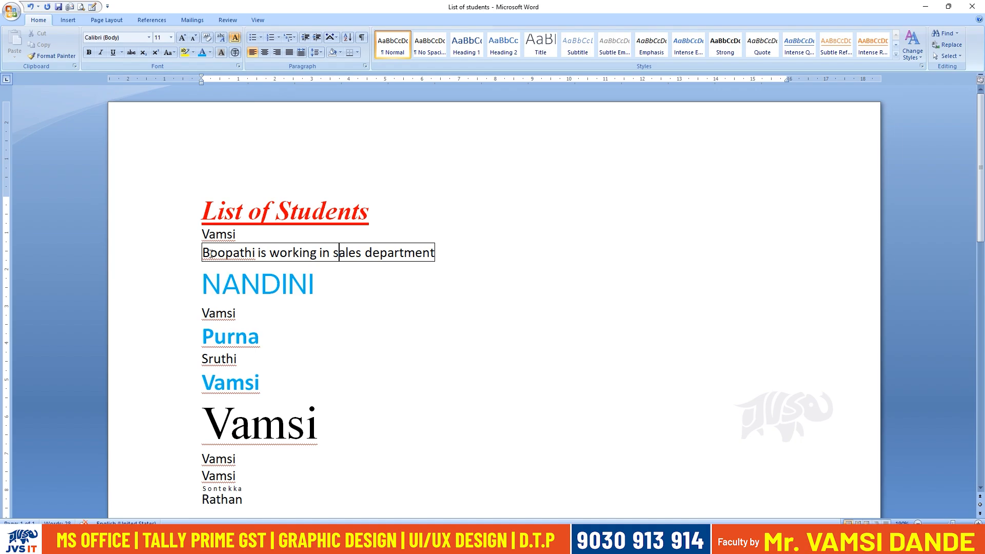
{"action": "left_click_drag", "start_coordinate": [204, 253], "coordinate": [438, 252]}
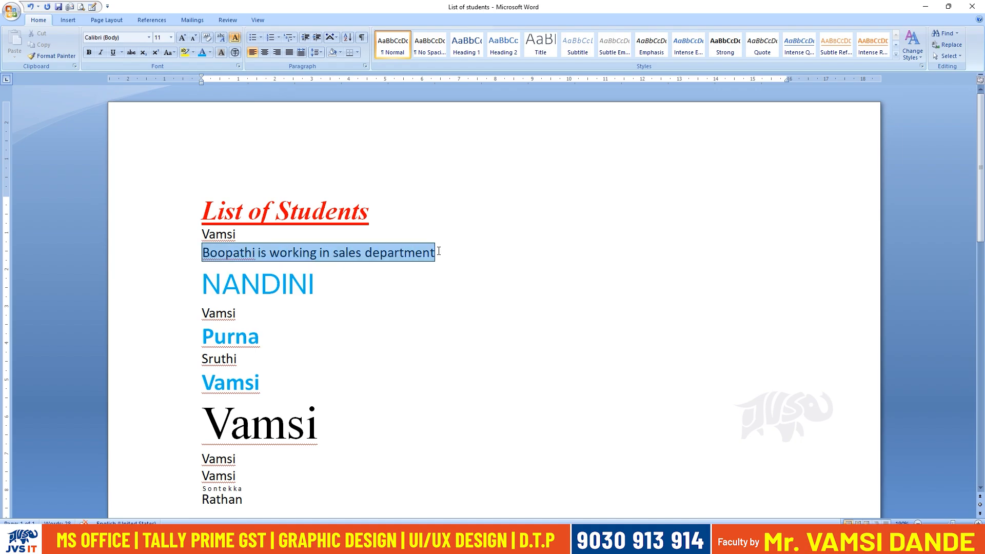
{"action": "left_click", "coordinate": [238, 39]}
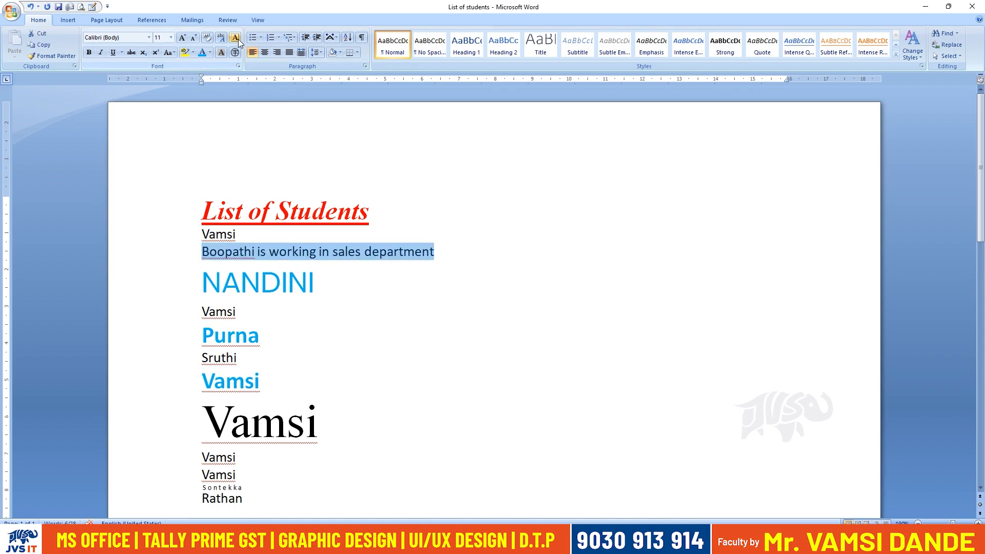
{"action": "left_click", "coordinate": [238, 39]}
{"action": "left_click", "coordinate": [238, 39]}
Grow and shrink the font of the fourth name, below the all-caps blue name, ending at size 24.
{"action": "left_click_drag", "start_coordinate": [206, 311], "coordinate": [242, 312]}
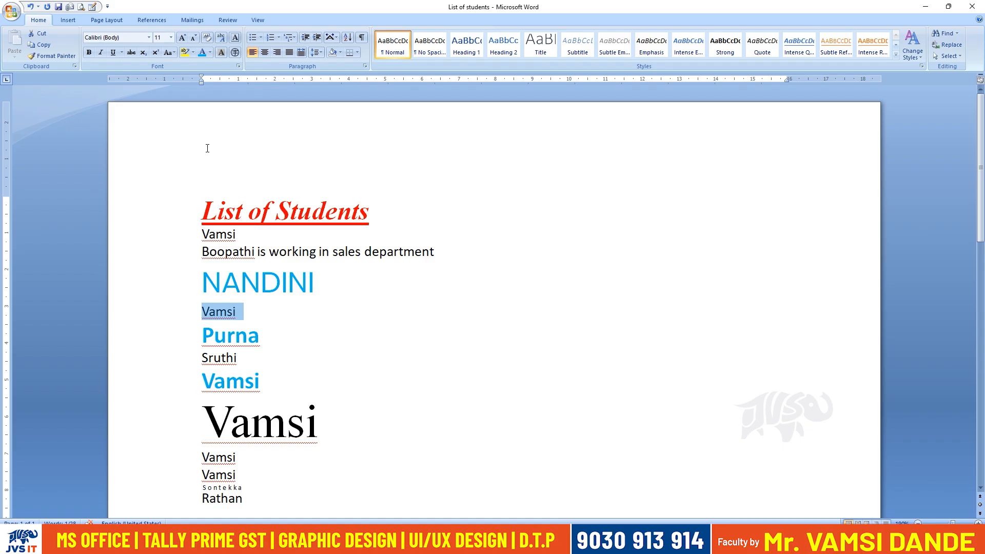
{"action": "key", "text": "ctrl+shift+period"}
{"action": "key", "text": "ctrl+shift+period"}
{"action": "key", "text": "ctrl+shift+period"}
{"action": "key", "text": "ctrl+shift+period"}
{"action": "key", "text": "ctrl+shift+period"}
{"action": "key", "text": "ctrl+shift+period"}
{"action": "key", "text": "ctrl+shift+period"}
{"action": "key", "text": "ctrl+shift+period"}
{"action": "key", "text": "ctrl+shift+period"}
{"action": "key", "text": "ctrl+shift+period"}
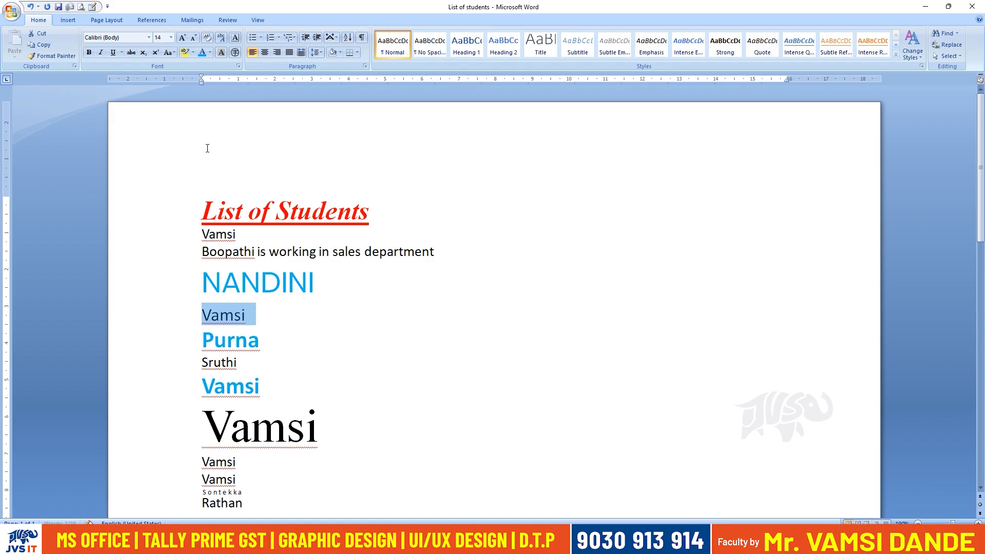
{"action": "key", "text": "ctrl+shift+comma"}
{"action": "key", "text": "ctrl+shift+comma"}
{"action": "key", "text": "ctrl+shift+comma"}
{"action": "key", "text": "ctrl+shift+comma"}
{"action": "key", "text": "ctrl+shift+comma"}
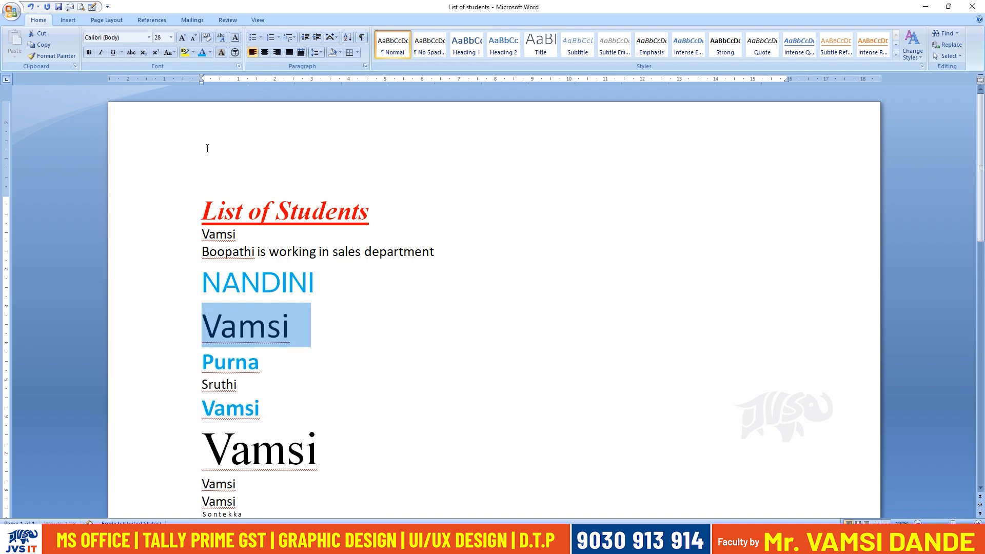
{"action": "key", "text": "ctrl+shift+period"}
{"action": "key", "text": "ctrl+shift+period"}
{"action": "key", "text": "ctrl+shift+comma"}
{"action": "key", "text": "ctrl+shift+comma"}
{"action": "key", "text": "ctrl+shift+period"}
{"action": "key", "text": "ctrl+shift+period"}
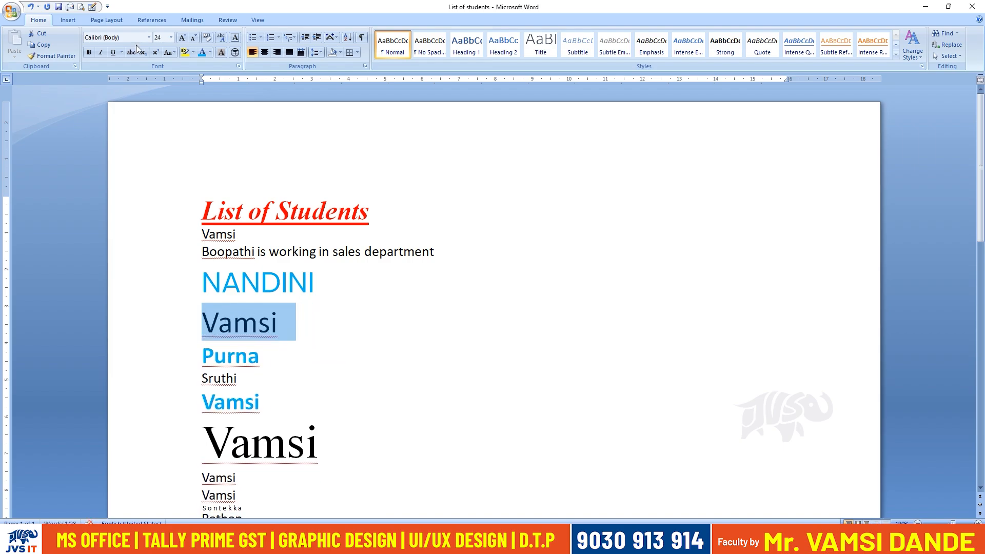
Change the font colour of the enlarged fourth name to the standard red.
{"action": "left_click", "coordinate": [210, 54]}
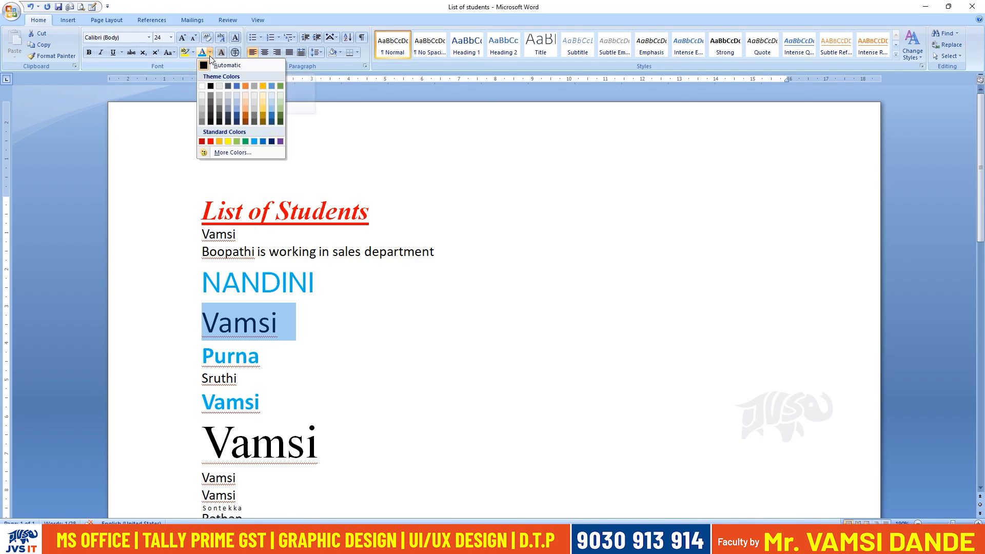
{"action": "left_click", "coordinate": [211, 141]}
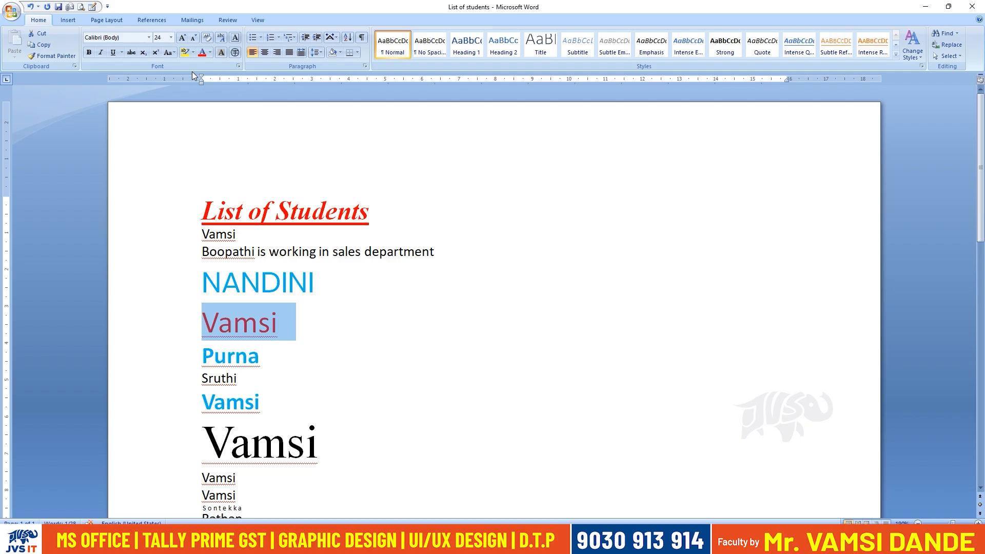
Highlight the words "sales department" in yellow.
{"action": "scroll", "coordinate": [321, 293], "scroll_direction": "down", "scroll_amount": 1}
{"action": "scroll", "coordinate": [297, 263], "scroll_direction": "up", "scroll_amount": 1}
{"action": "left_click_drag", "start_coordinate": [202, 252], "coordinate": [240, 253]}
{"action": "left_click_drag", "start_coordinate": [335, 252], "coordinate": [397, 253]}
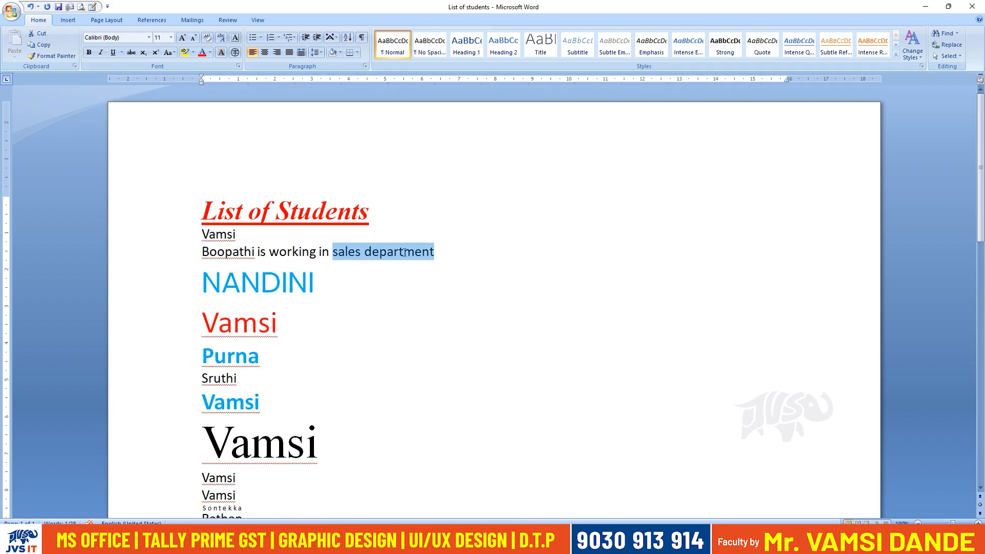
{"action": "left_click", "coordinate": [193, 53]}
{"action": "left_click", "coordinate": [187, 66]}
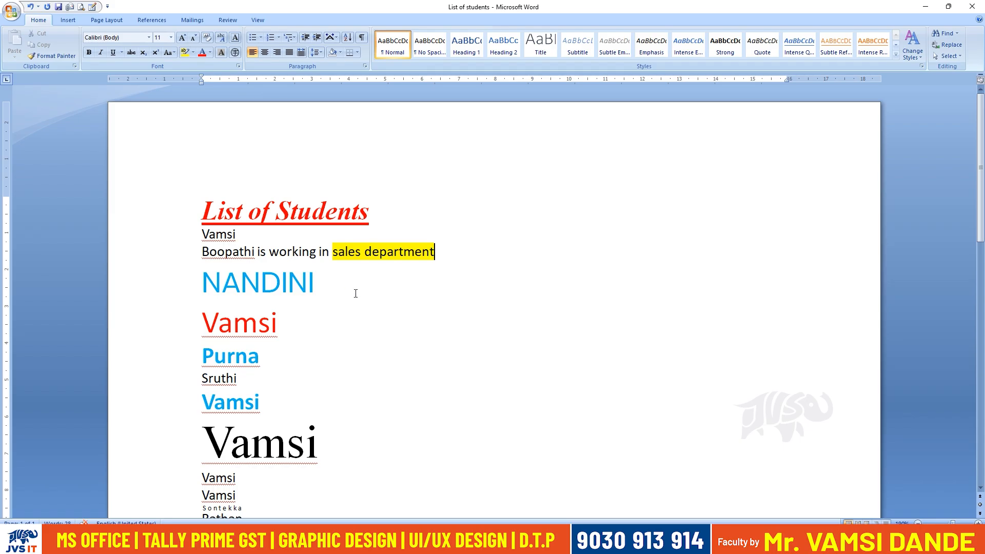
Highlight the small black sixth name, between the two bold blue names, in turquoise.
{"action": "left_click_drag", "start_coordinate": [269, 257], "coordinate": [302, 256]}
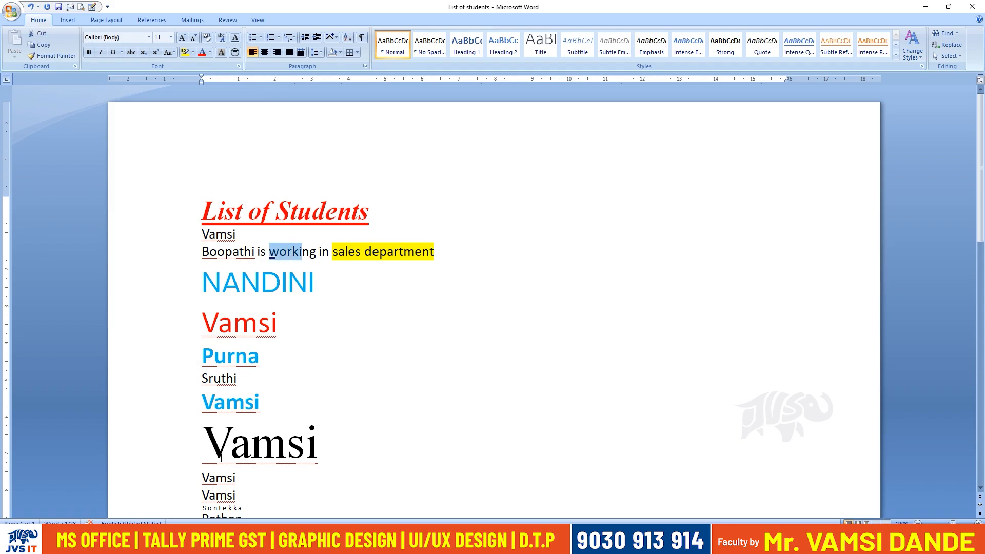
{"action": "scroll", "coordinate": [215, 392], "scroll_direction": "down", "scroll_amount": 1}
{"action": "left_click_drag", "start_coordinate": [203, 332], "coordinate": [241, 338]}
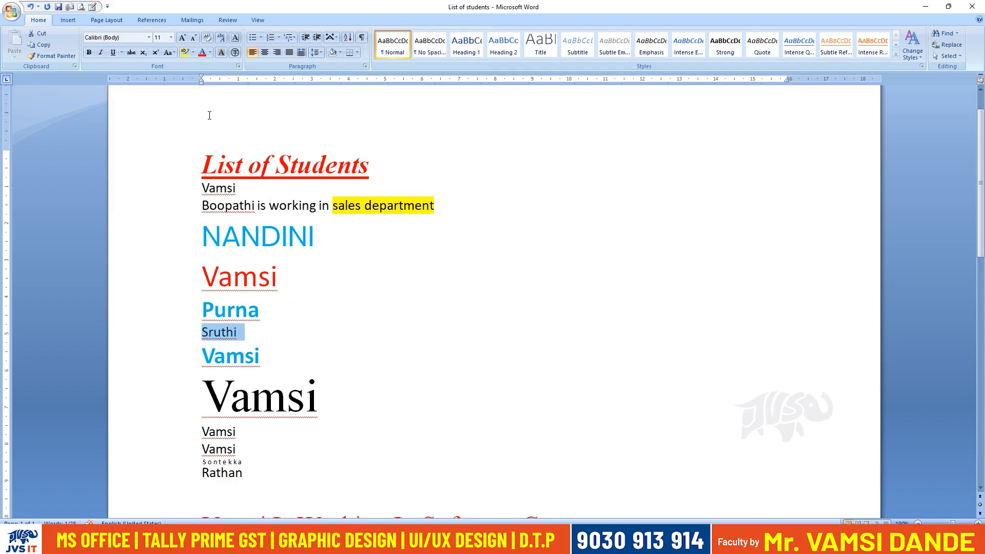
{"action": "left_click", "coordinate": [194, 52]}
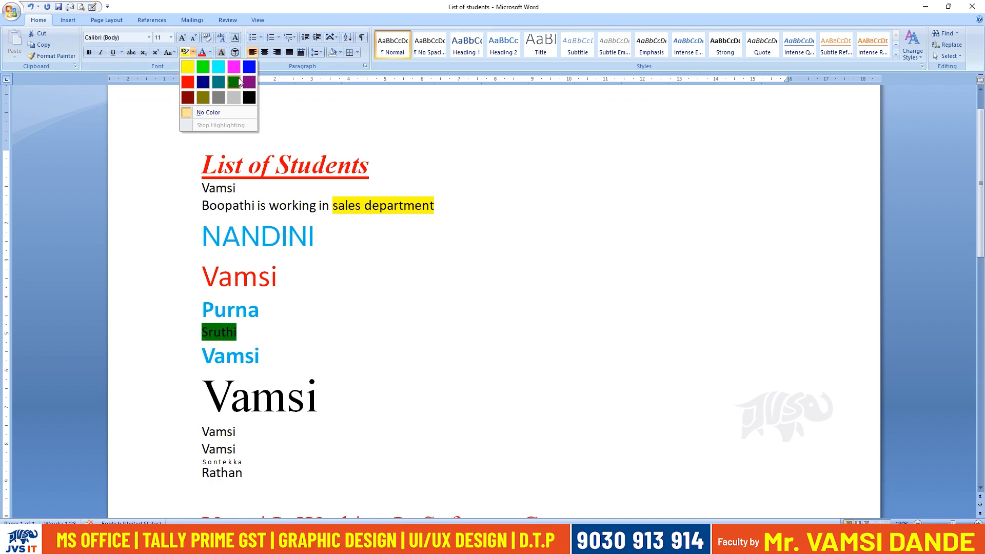
{"action": "left_click", "coordinate": [218, 66]}
{"action": "left_click", "coordinate": [373, 333]}
Remove the highlight from the sixth name by setting it to No Color.
{"action": "left_click", "coordinate": [191, 332]}
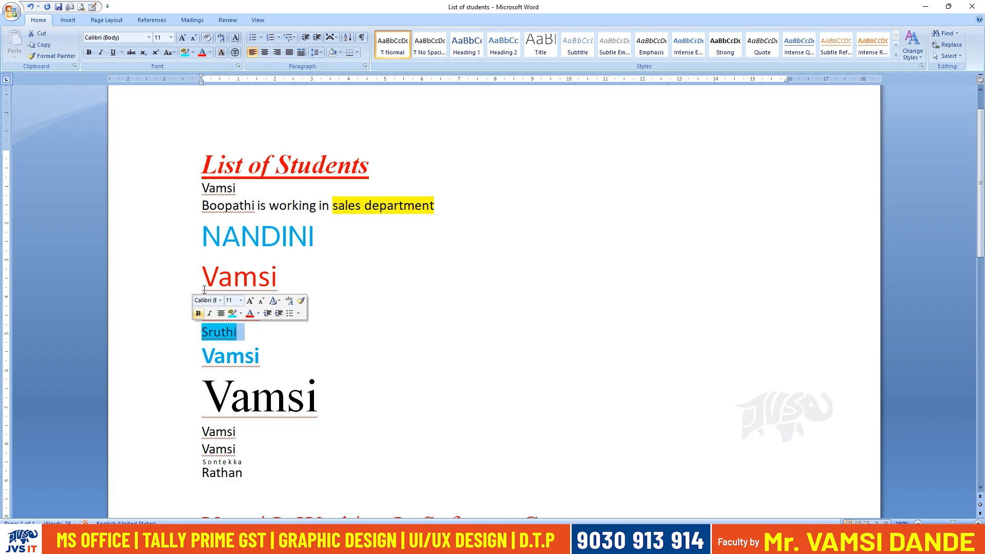
{"action": "left_click", "coordinate": [195, 54]}
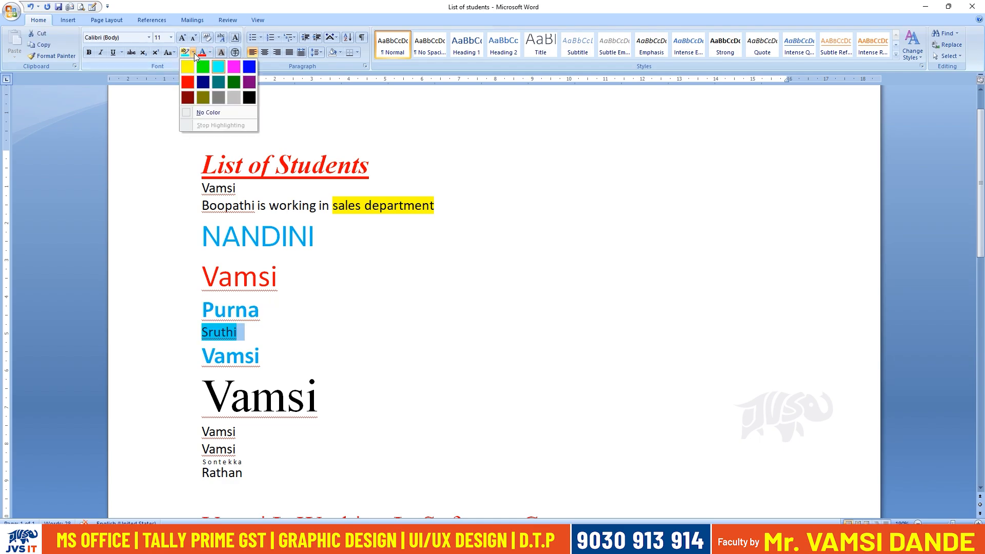
{"action": "left_click", "coordinate": [203, 114]}
{"action": "left_click", "coordinate": [290, 342]}
Make the entire "is working in sales department" line bold and italic, and enlarge it to size 16.
{"action": "left_click_drag", "start_coordinate": [471, 203], "coordinate": [201, 205]}
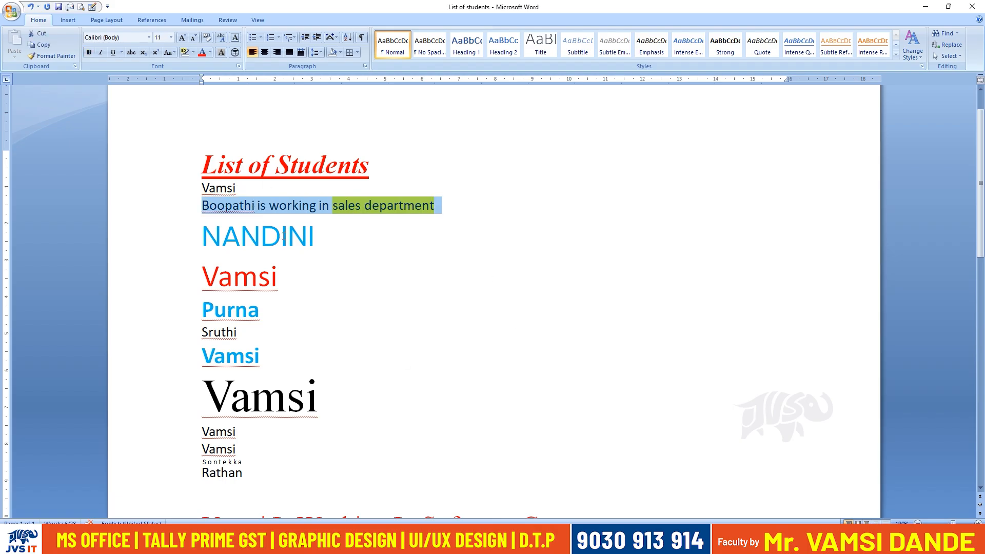
{"action": "left_click", "coordinate": [89, 52]}
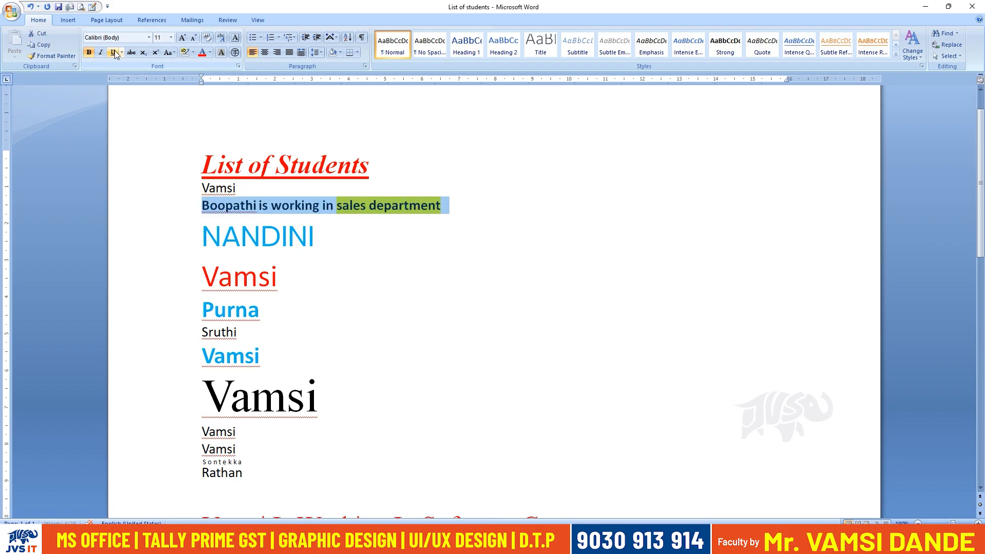
{"action": "left_click", "coordinate": [183, 39]}
{"action": "left_click", "coordinate": [183, 39]}
{"action": "left_click", "coordinate": [183, 39]}
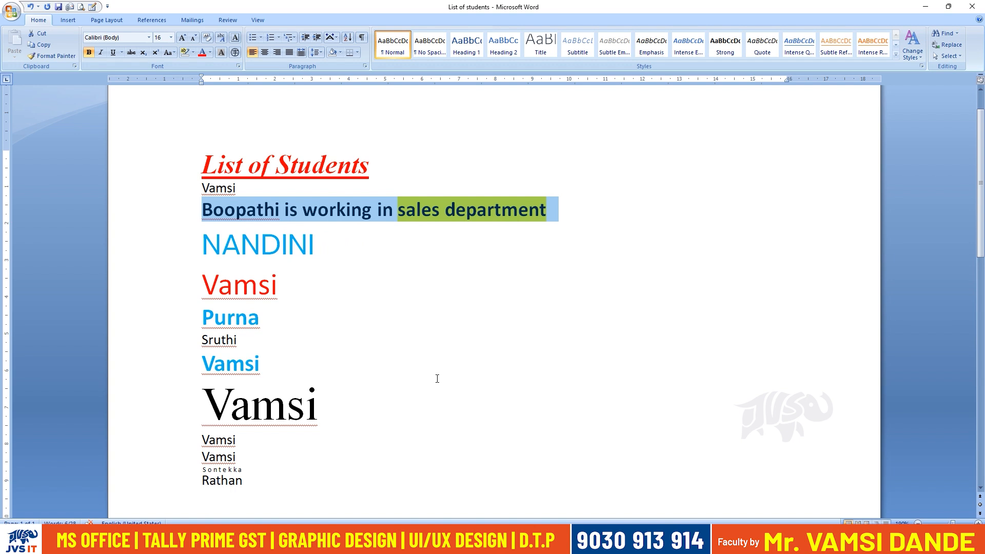
{"action": "left_click", "coordinate": [100, 52]}
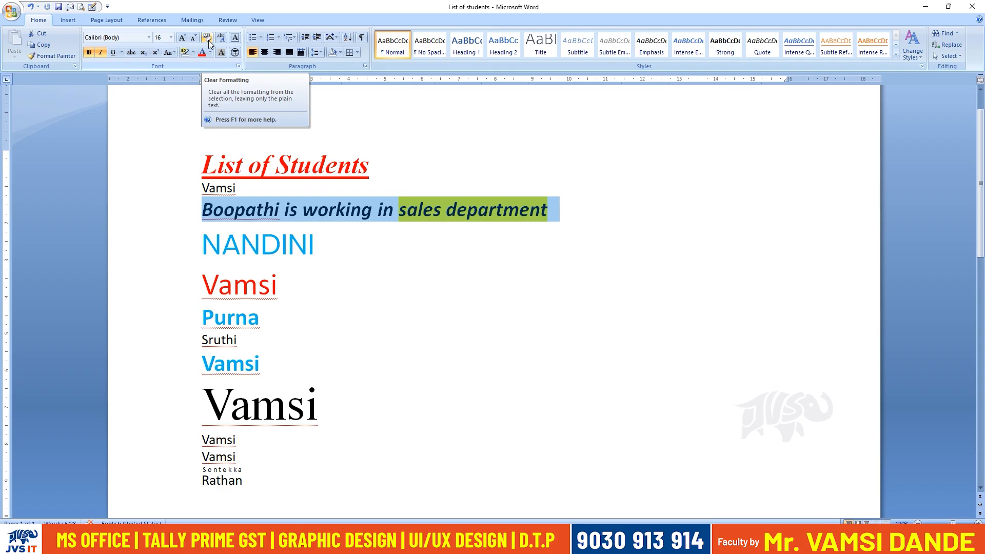
Try clearing the formatting of the "is working in sales department" line and the large blue uppercase name, undoing each attempt.
{"action": "left_click", "coordinate": [207, 38]}
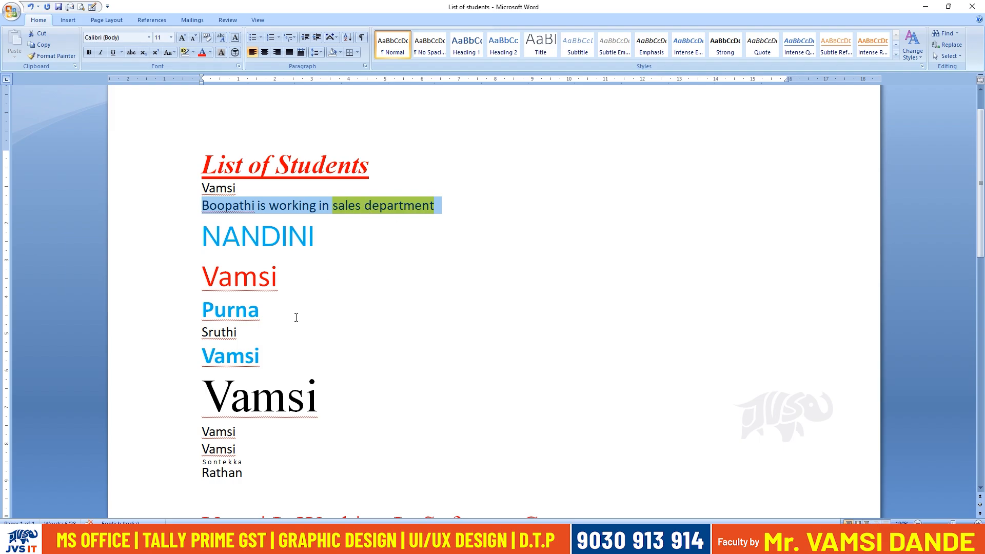
{"action": "key", "text": "ctrl+z"}
{"action": "left_click_drag", "start_coordinate": [330, 250], "coordinate": [199, 233]}
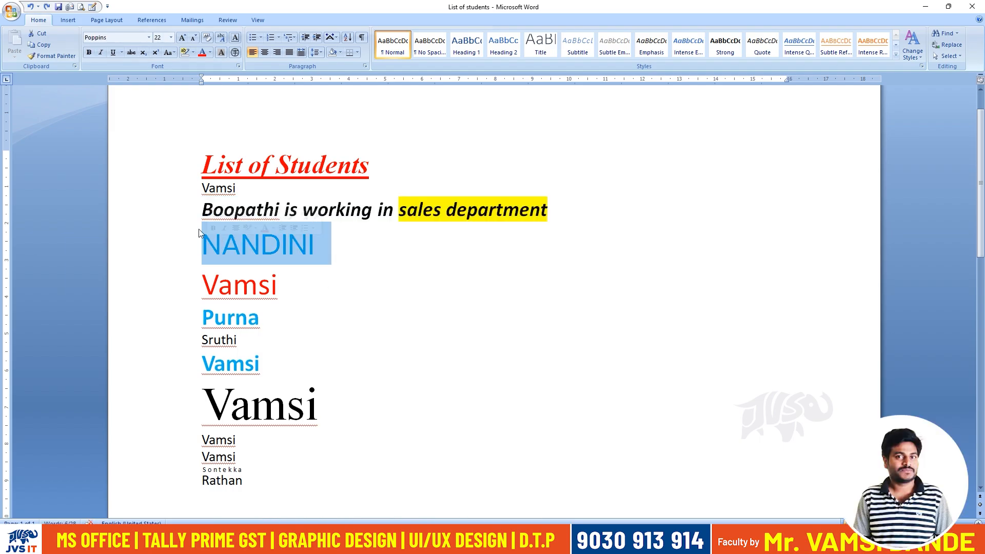
{"action": "left_click", "coordinate": [208, 38]}
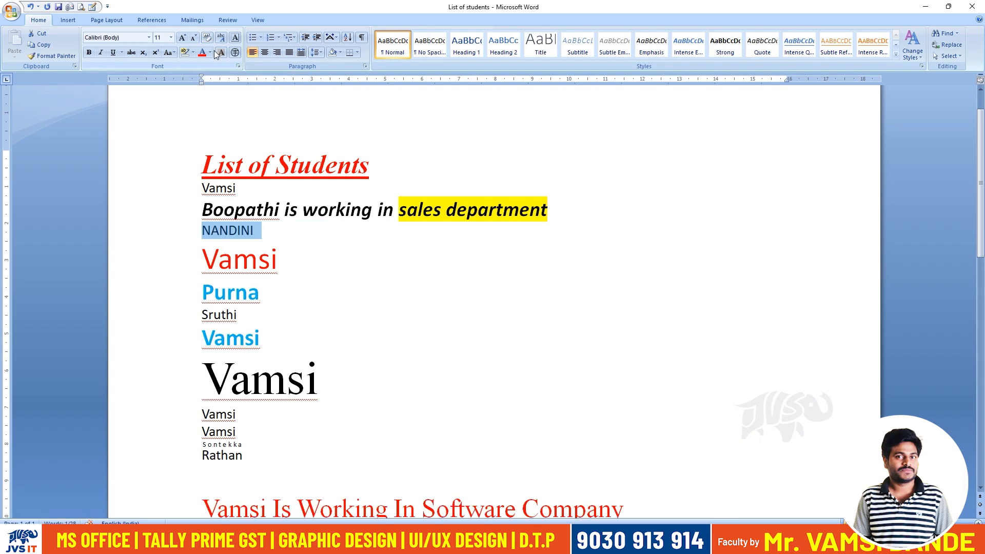
{"action": "key", "text": "ctrl+z"}
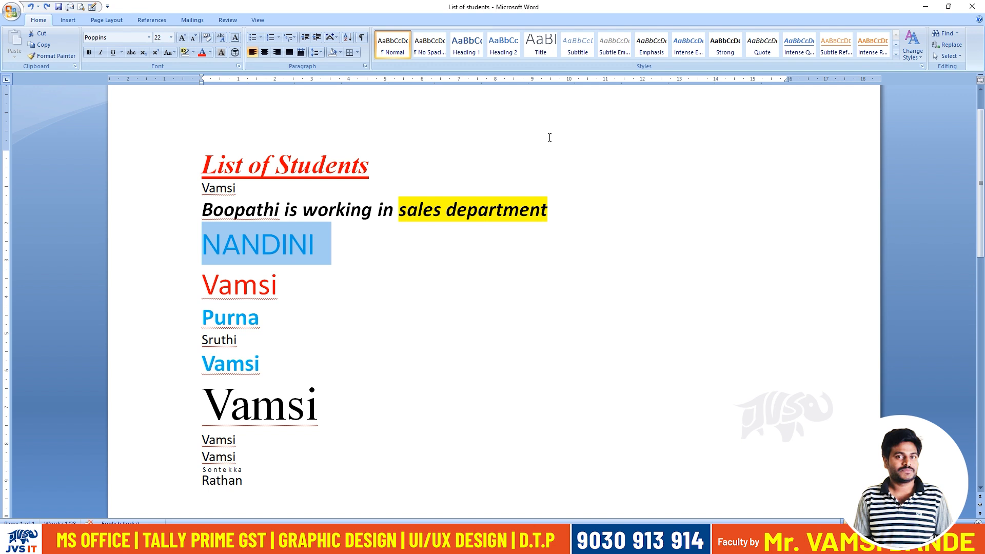
Clear the font formatting of the entire "is working in sales department" line.
{"action": "left_click_drag", "start_coordinate": [558, 209], "coordinate": [201, 209]}
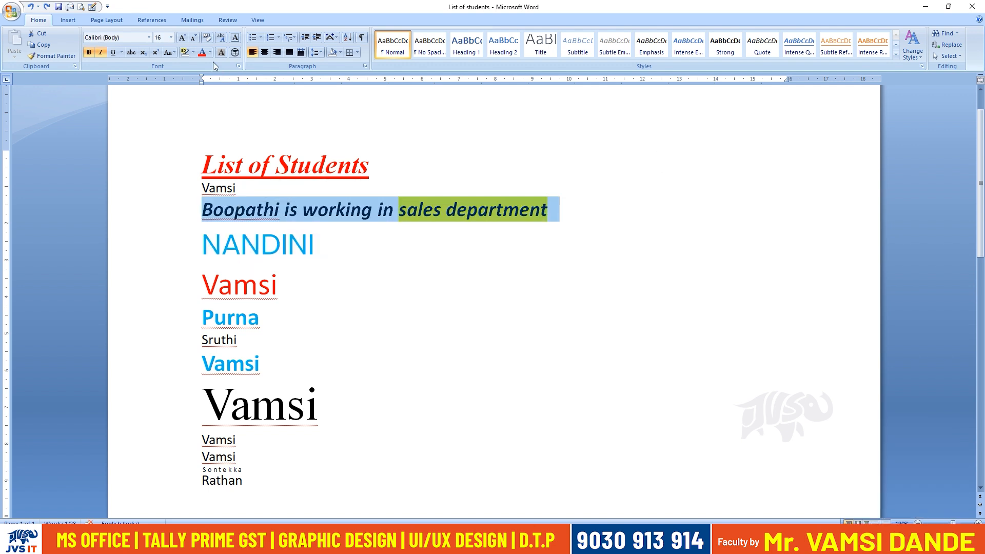
{"action": "left_click", "coordinate": [207, 39]}
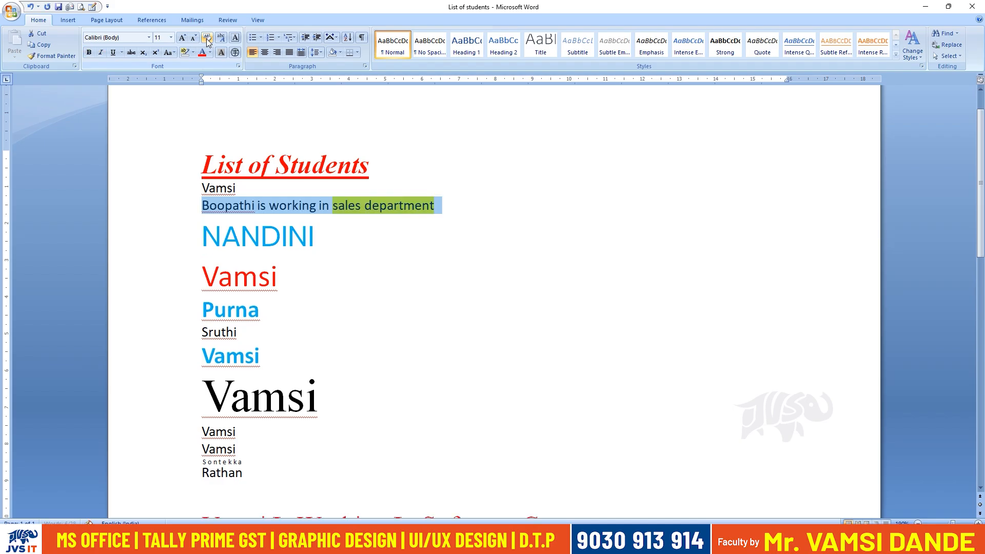
{"action": "left_click", "coordinate": [346, 218]}
Remove the yellow highlight from "sales department" by setting it to No Color.
{"action": "left_click_drag", "start_coordinate": [332, 205], "coordinate": [399, 203]}
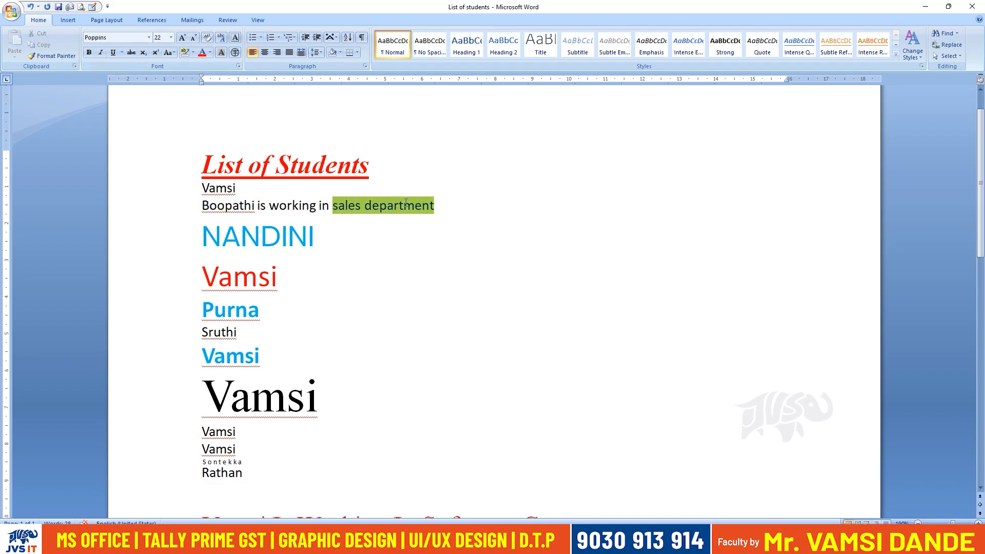
{"action": "left_click", "coordinate": [193, 54]}
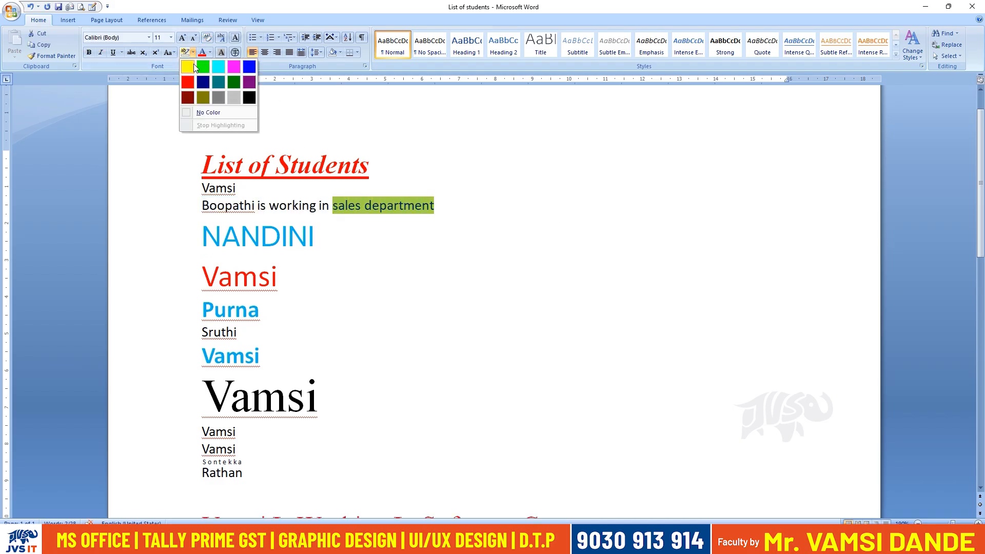
{"action": "left_click", "coordinate": [203, 113]}
{"action": "left_click", "coordinate": [518, 318]}
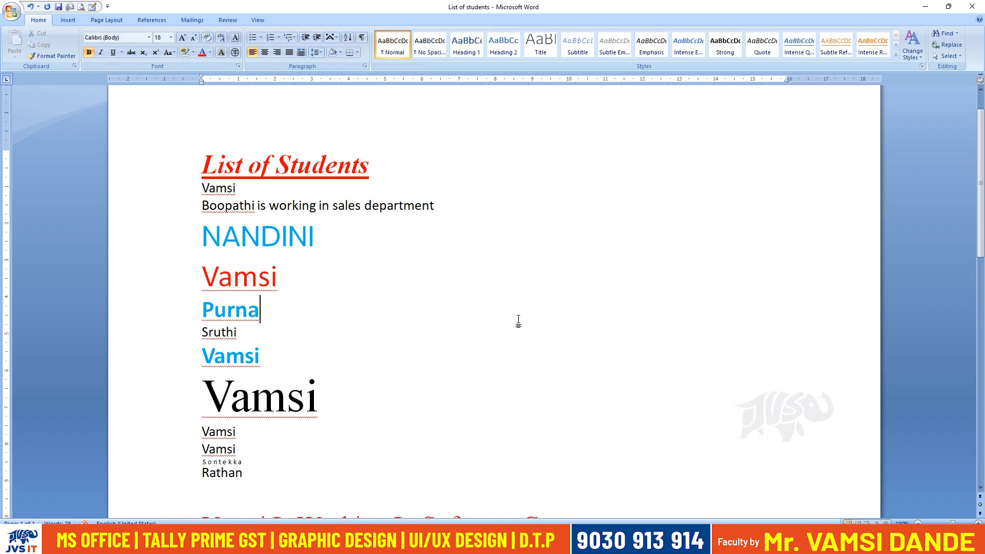
Make the large red name below the blue uppercase name bold, italic and underlined, and set its font colour to orange.
{"action": "left_click_drag", "start_coordinate": [278, 277], "coordinate": [223, 272]}
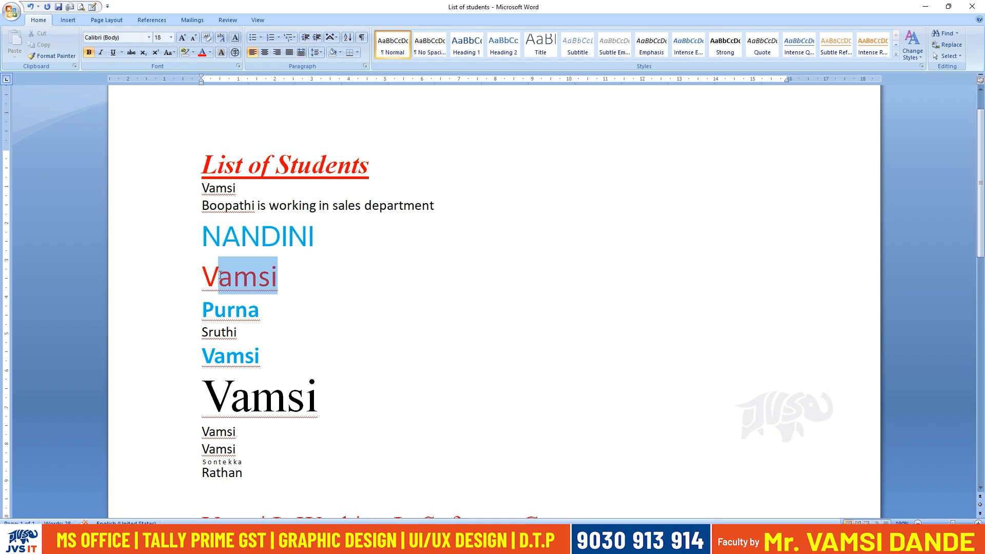
{"action": "triple_click", "coordinate": [223, 272]}
{"action": "left_click", "coordinate": [100, 53]}
{"action": "left_click", "coordinate": [113, 55]}
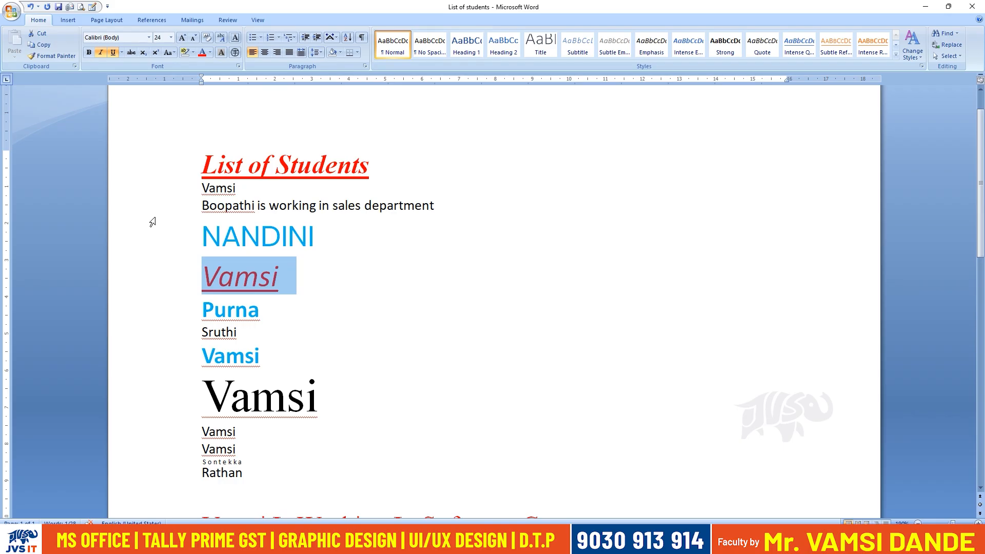
{"action": "left_click", "coordinate": [90, 54]}
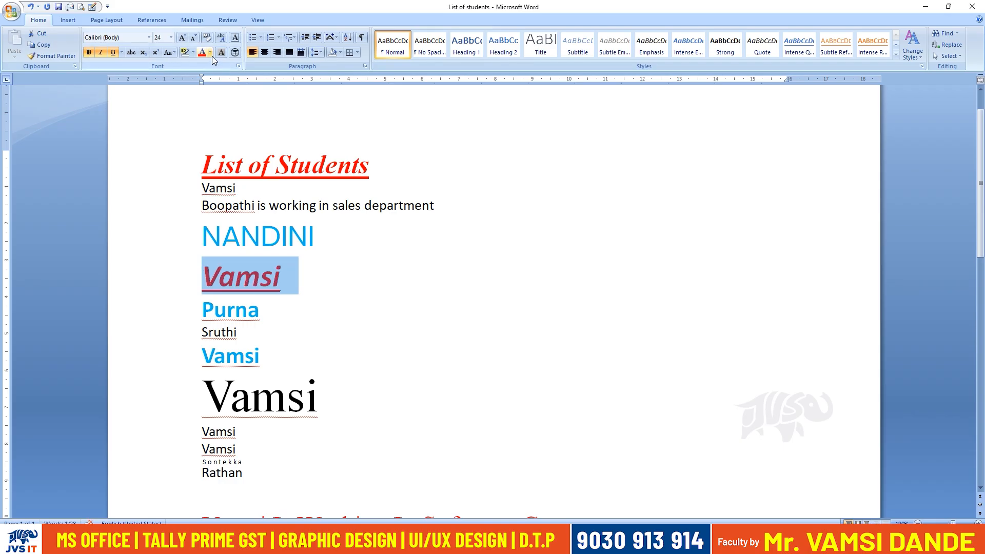
{"action": "left_click", "coordinate": [210, 53]}
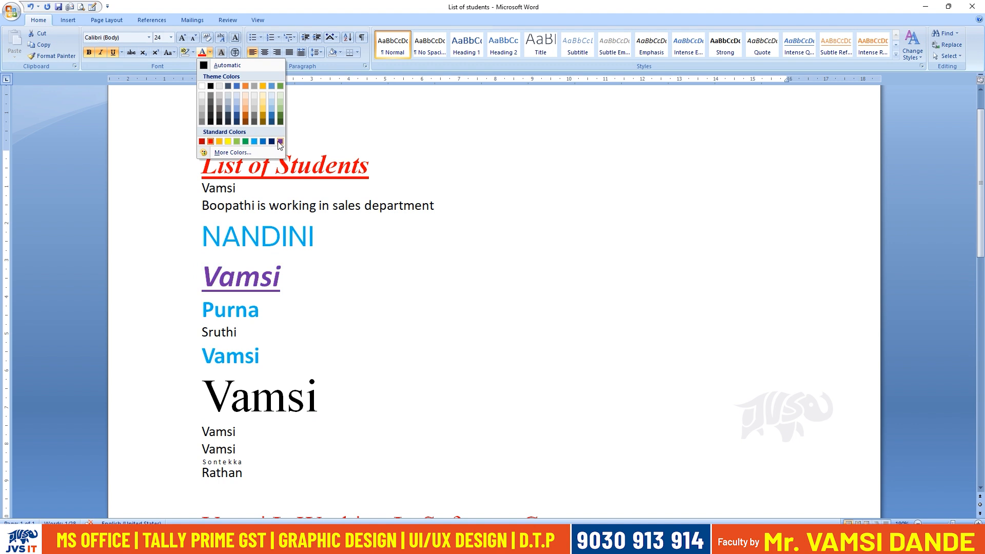
{"action": "left_click", "coordinate": [219, 142]}
Add the text "Is working in Hyderabad" after the orange name.
{"action": "left_click", "coordinate": [300, 286]}
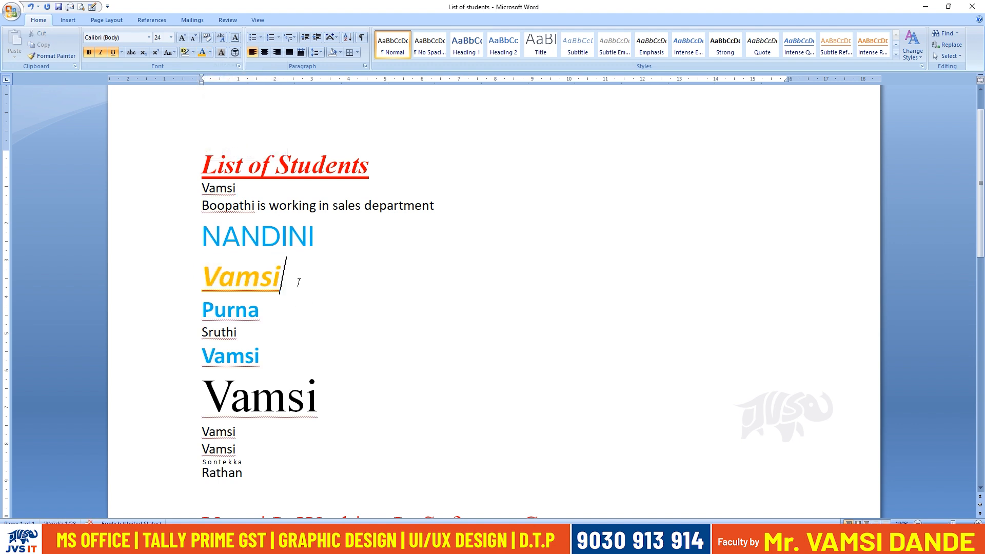
{"action": "type", "text": "Is working in "}
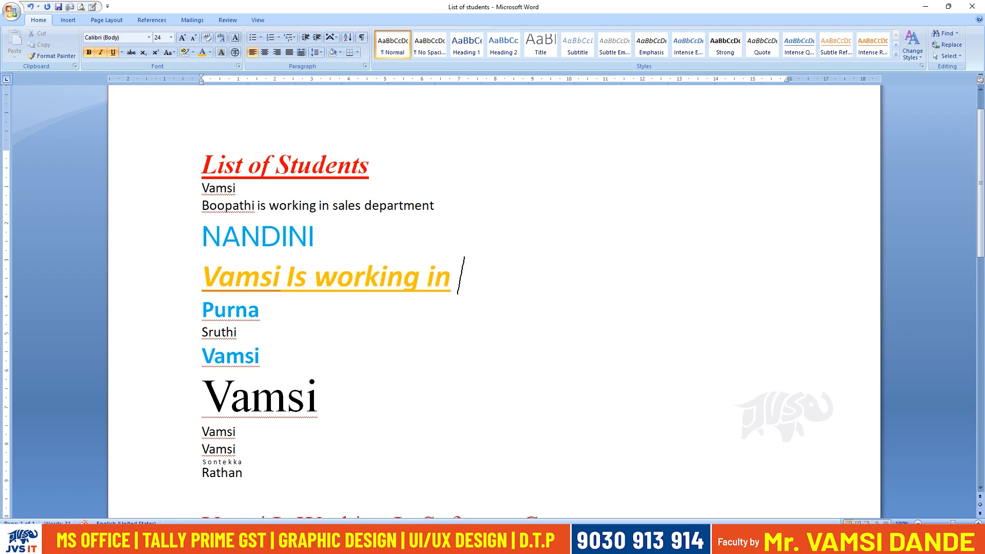
{"action": "type", "text": "Hydra"}
{"action": "key", "text": "BackSpace"}
{"action": "key", "text": "BackSpace"}
{"action": "type", "text": "er"}
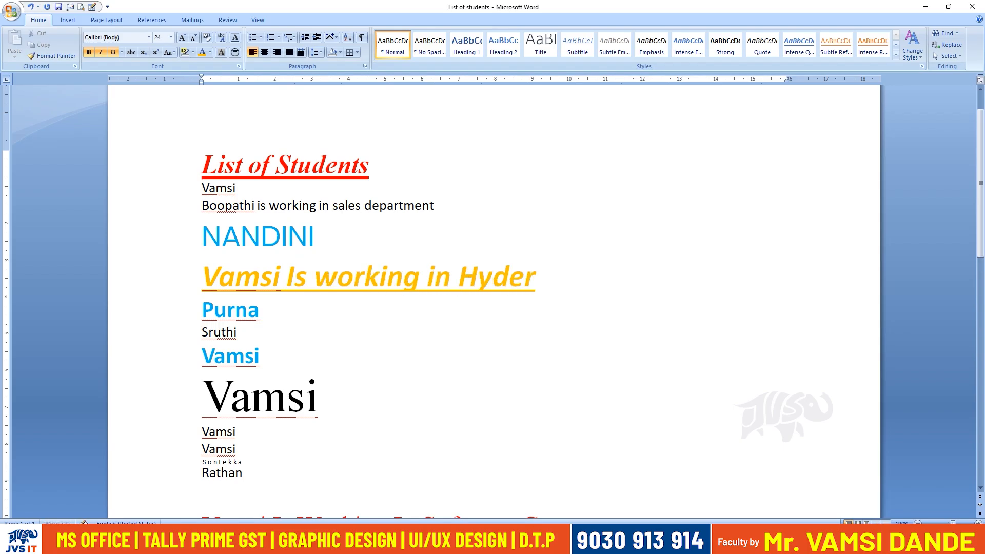
{"action": "type", "text": "abad"}
Insert "Accenture" into the orange line so the text after the name reads "Is working Accenture in Hyderabad".
{"action": "left_click", "coordinate": [447, 281]}
{"action": "type", "text": "Accenturein"}
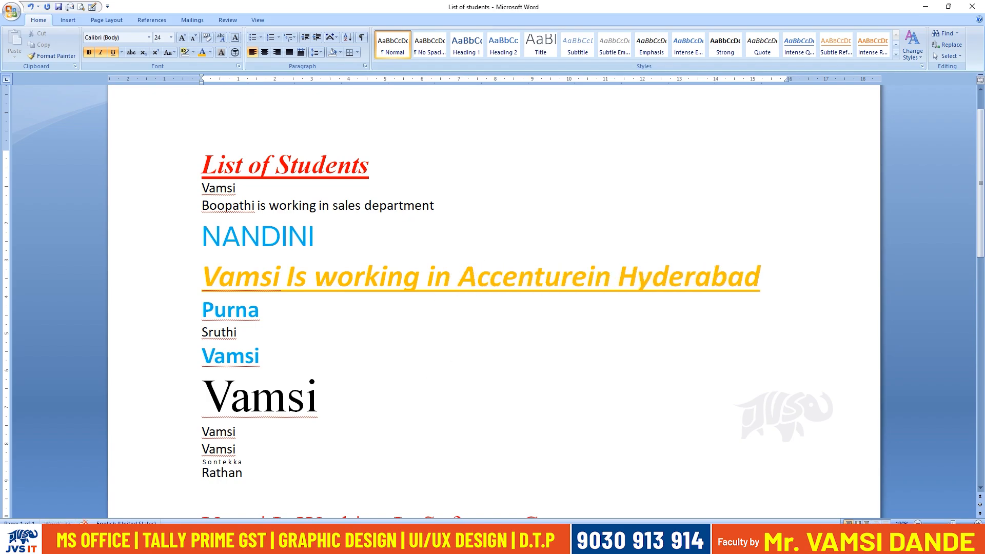
{"action": "left_click", "coordinate": [590, 266]}
{"action": "left_click_drag", "start_coordinate": [460, 296], "coordinate": [551, 276]}
{"action": "key", "text": "BackSpace"}
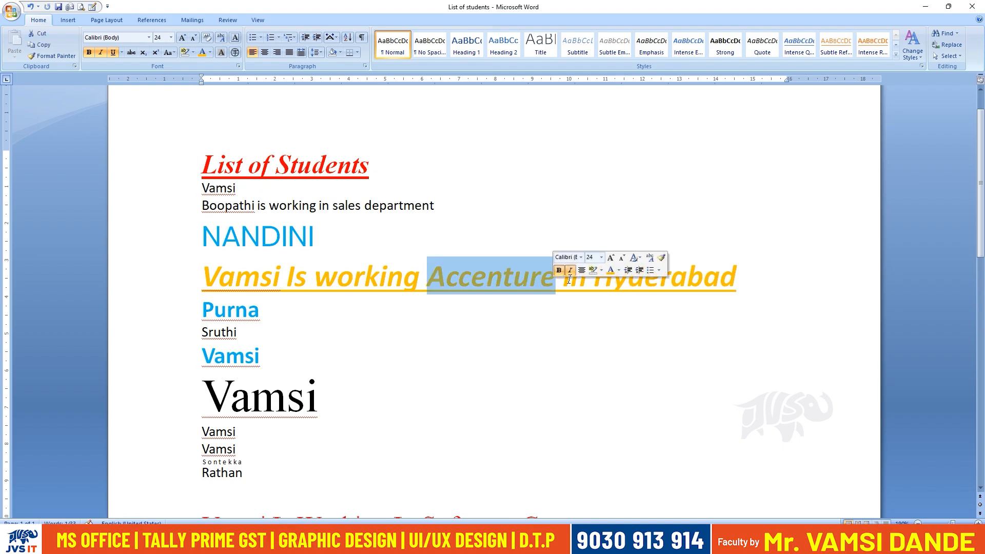
Highlight the word "Accenture" in the orange line in dark blue.
{"action": "left_click", "coordinate": [194, 55]}
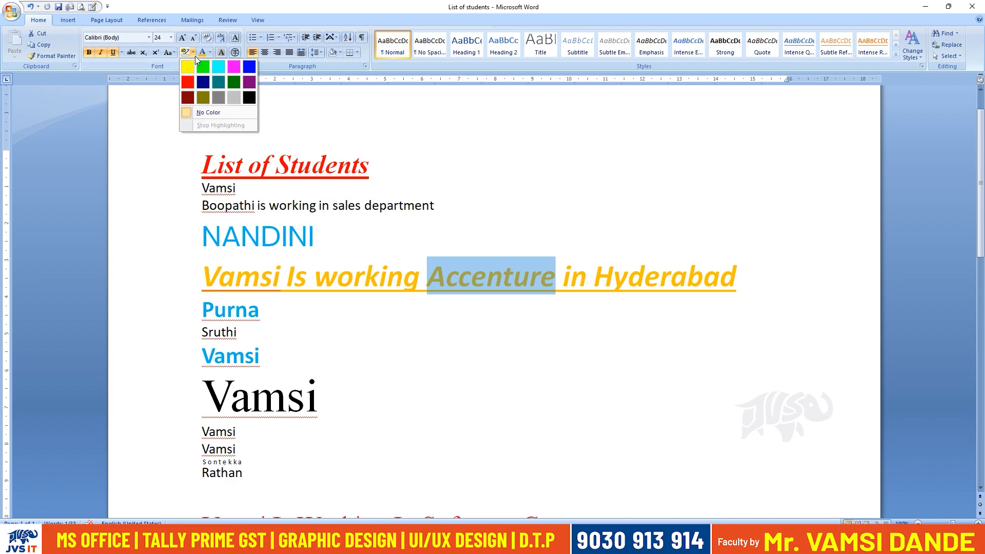
{"action": "left_click", "coordinate": [202, 91]}
{"action": "left_click", "coordinate": [319, 396]}
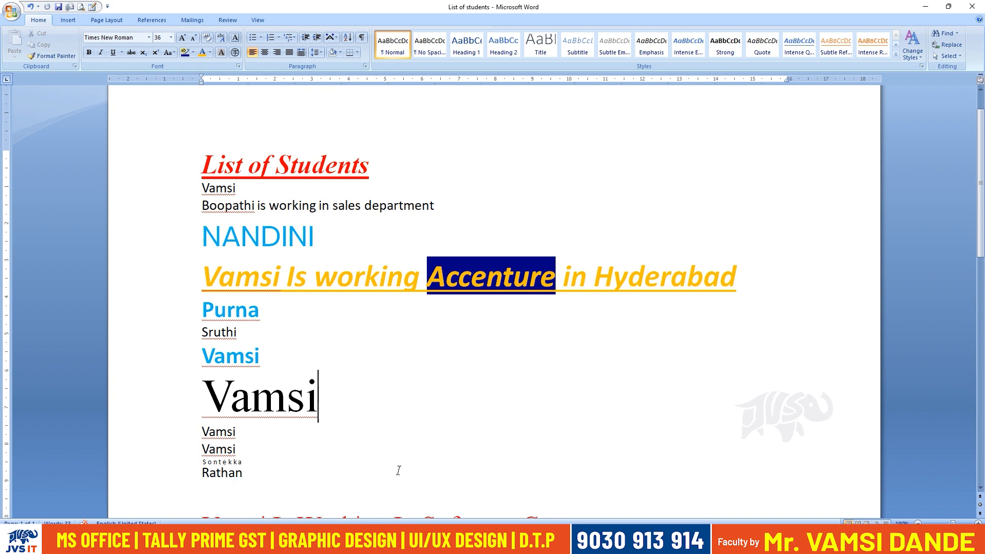
Clear the font formatting of the entire "Is working Accenture in Hyderabad" line.
{"action": "left_click_drag", "start_coordinate": [208, 280], "coordinate": [705, 284]}
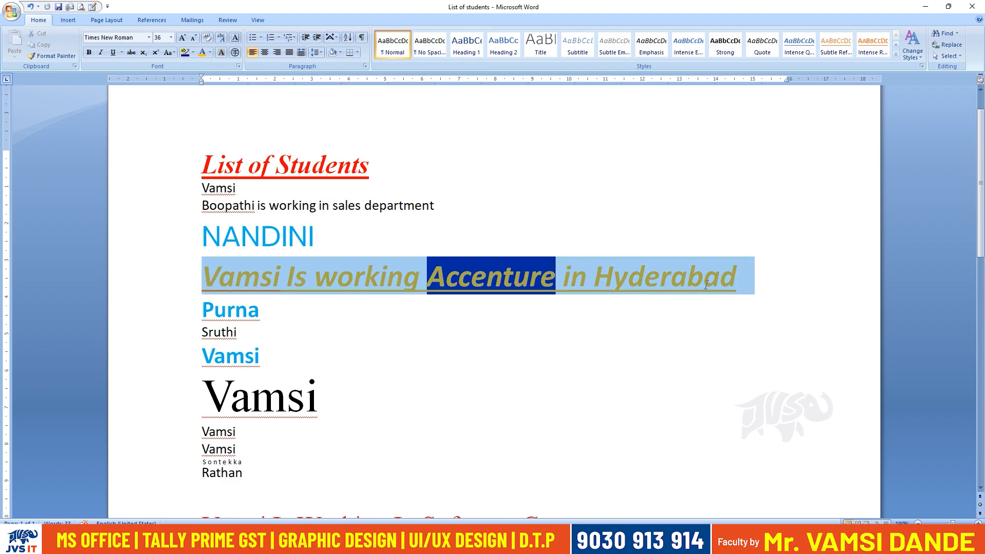
{"action": "left_click", "coordinate": [205, 39]}
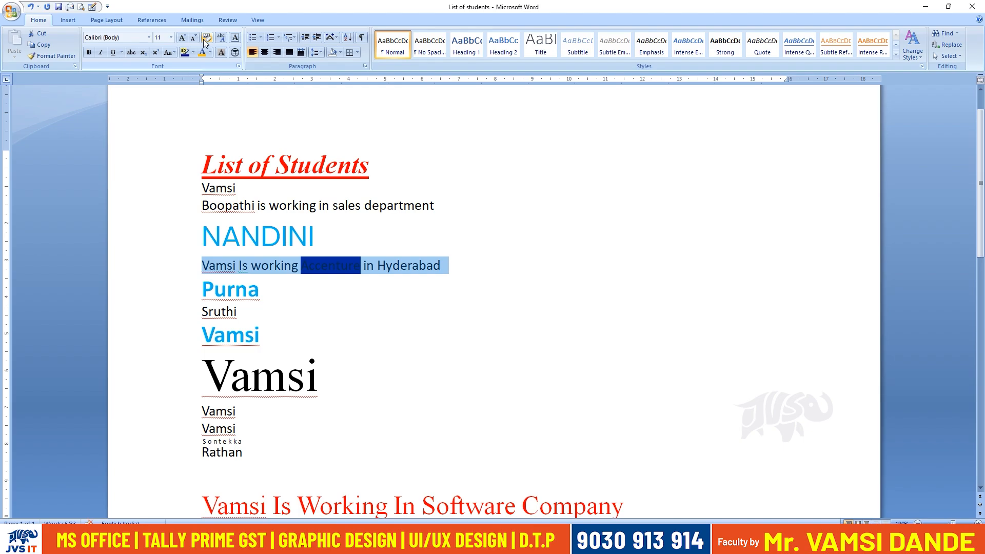
{"action": "left_click", "coordinate": [305, 267]}
Remove the dark blue highlight from the word "Accenture" by setting it to No Color.
{"action": "left_click_drag", "start_coordinate": [314, 269], "coordinate": [361, 266]}
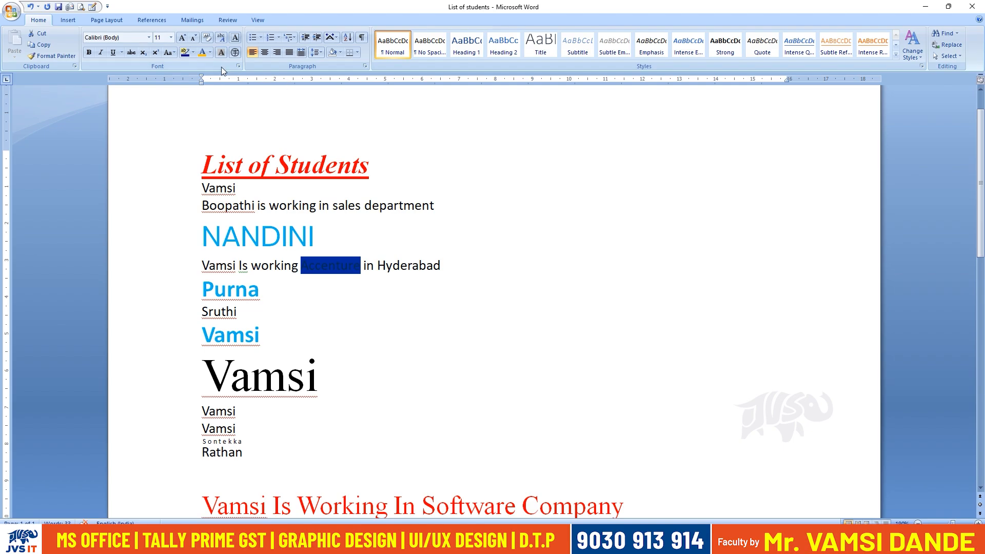
{"action": "left_click", "coordinate": [192, 52]}
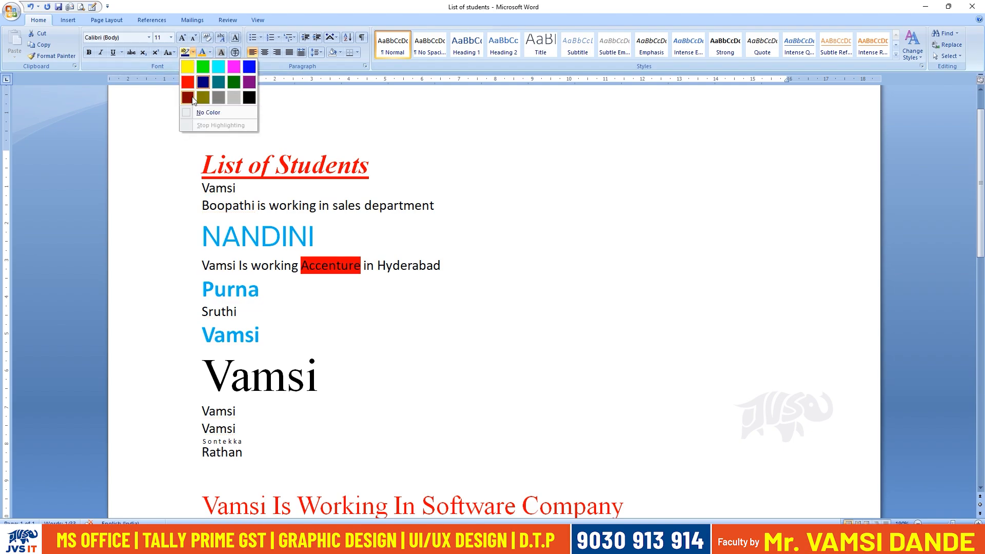
{"action": "left_click", "coordinate": [195, 114]}
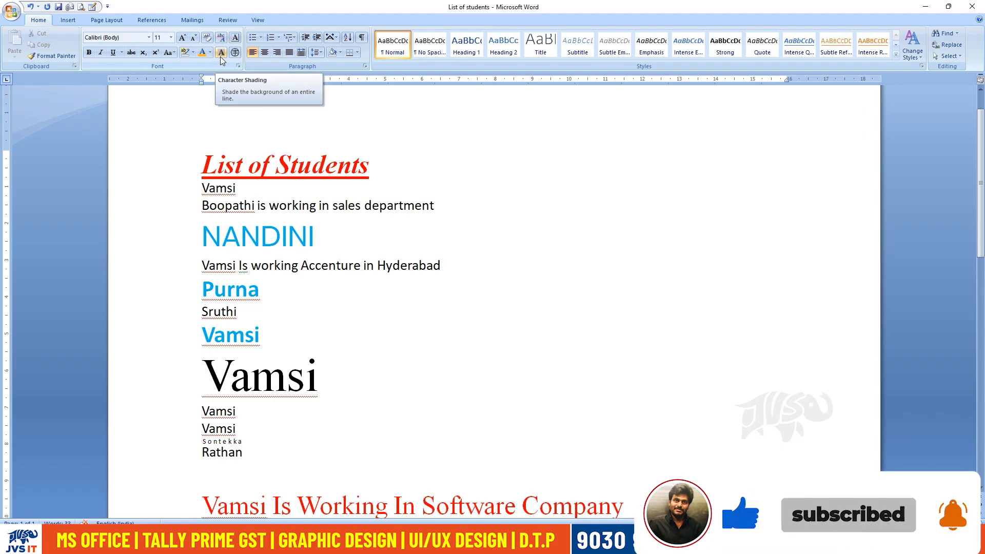
Apply character shading to the words "working Accenture".
{"action": "left_click_drag", "start_coordinate": [251, 265], "coordinate": [338, 268]}
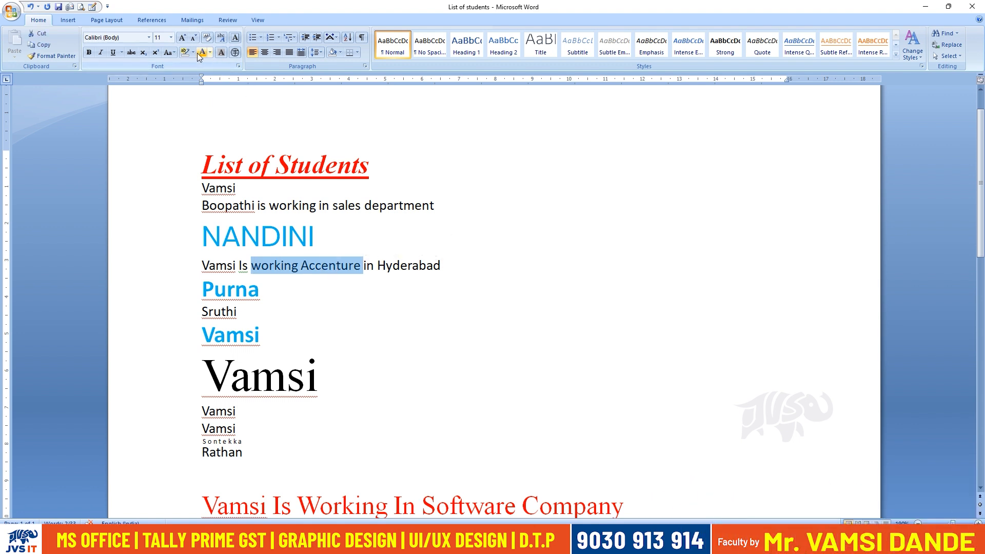
{"action": "left_click", "coordinate": [220, 53]}
{"action": "left_click", "coordinate": [311, 311]}
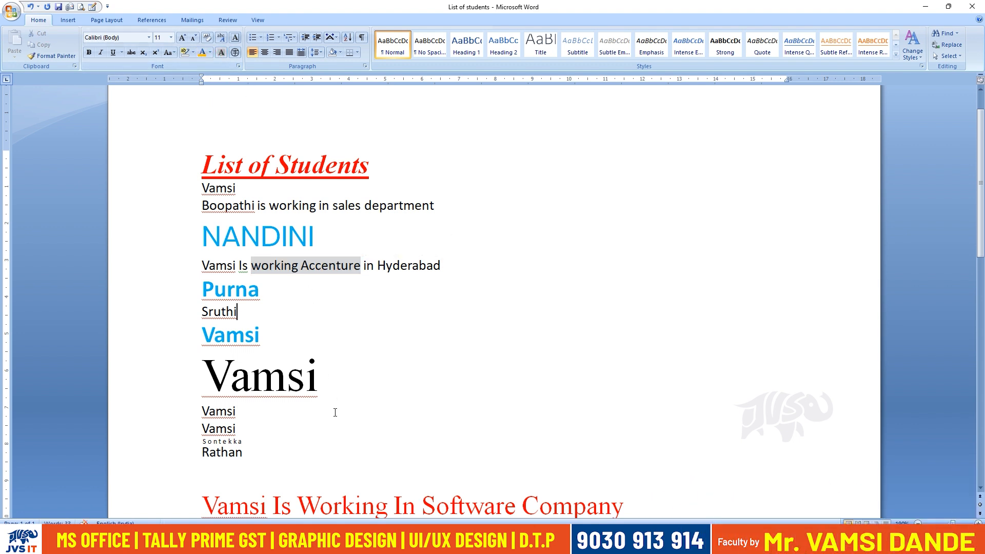
Add three blank lines between the red "Is Working In Software Company" line and "10th class", and place the cursor in the blank space.
{"action": "scroll", "coordinate": [332, 400], "scroll_direction": "down", "scroll_amount": 3}
{"action": "left_click", "coordinate": [238, 343]}
{"action": "scroll", "coordinate": [238, 365], "scroll_direction": "down", "scroll_amount": 3}
{"action": "left_click", "coordinate": [213, 343]}
{"action": "key", "text": "Return"}
{"action": "key", "text": "Return"}
{"action": "key", "text": "Return"}
{"action": "left_click", "coordinate": [213, 322]}
{"action": "left_click", "coordinate": [213, 351]}
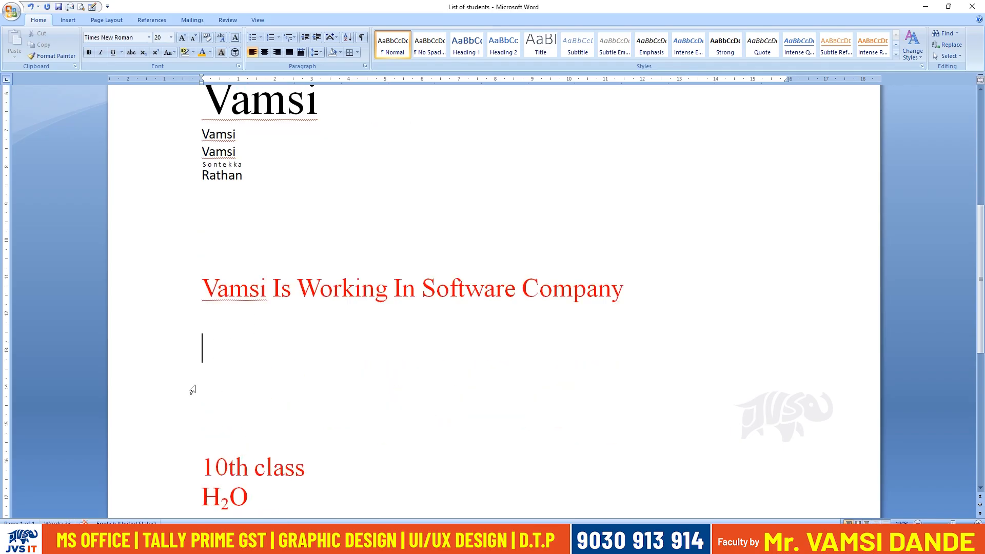
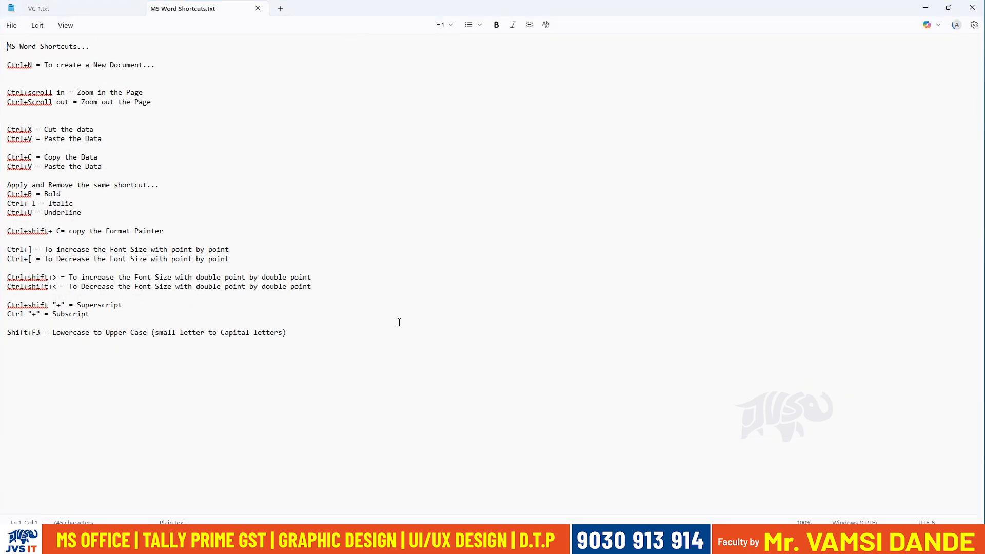
Start a new "Font Color:" entry below the Shift+F3 line in the shortcuts notes.
{"action": "scroll", "coordinate": [409, 391], "scroll_direction": "down", "scroll_amount": 2}
{"action": "left_click", "coordinate": [477, 409]}
{"action": "key", "text": "Return"}
{"action": "key", "text": "Return"}
{"action": "key", "text": "Return"}
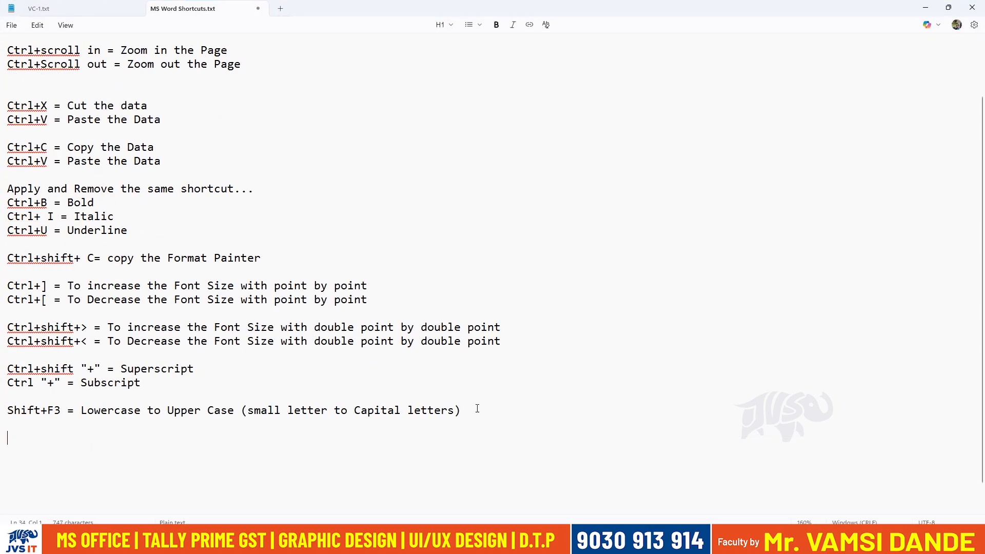
{"action": "type", "text": "Chara"}
{"action": "key", "text": "BackSpace"}
{"action": "key", "text": "BackSpace"}
{"action": "key", "text": "BackSpace"}
{"action": "key", "text": "BackSpace"}
{"action": "key", "text": "BackSpace"}
{"action": "type", "text": "Font Color:"}
{"action": "key", "text": "Return"}
{"action": "key", "text": "BackSpace"}
{"action": "key", "text": "alt+Tab"}
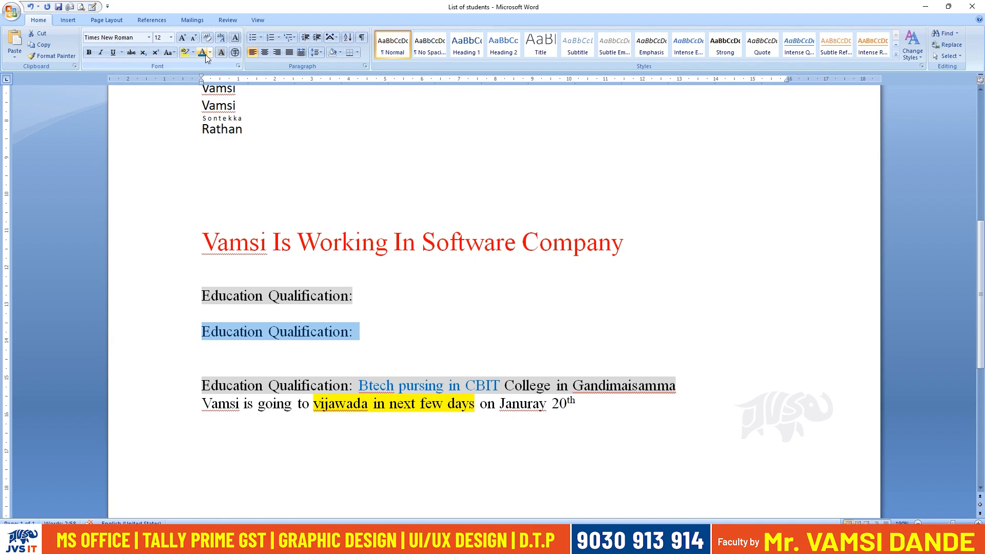
{"action": "key", "text": "alt+Tab"}
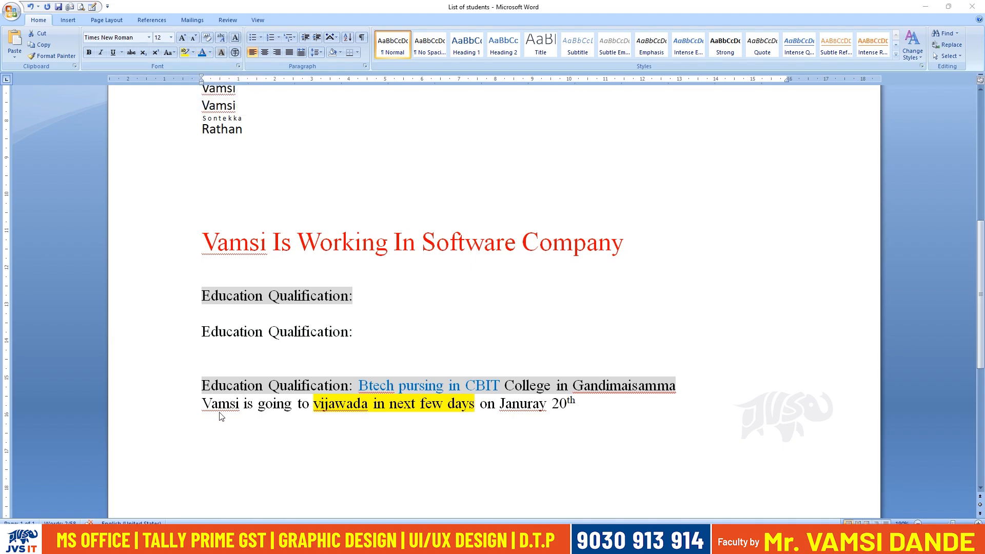
Describe the Font Color entry with the text "Changing the Text color".
{"action": "type", "text": "hanging the"}
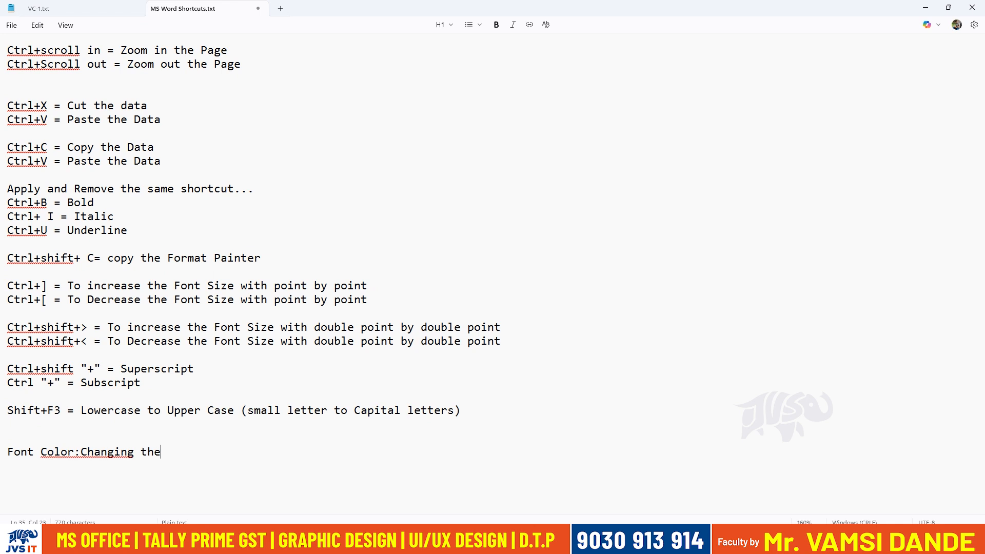
{"action": "type", "text": " Text"}
{"action": "key", "text": "BackSpace"}
{"action": "type", "text": "ext cik"}
{"action": "key", "text": "BackSpace"}
{"action": "key", "text": "BackSpace"}
{"action": "type", "text": "olor"}
Insert "Selcting the data and" before "Changing" in the Font Color entry, end the line with a period, and start a new line below.
{"action": "left_click", "coordinate": [75, 448]}
{"action": "type", "text": "Selcting the "}
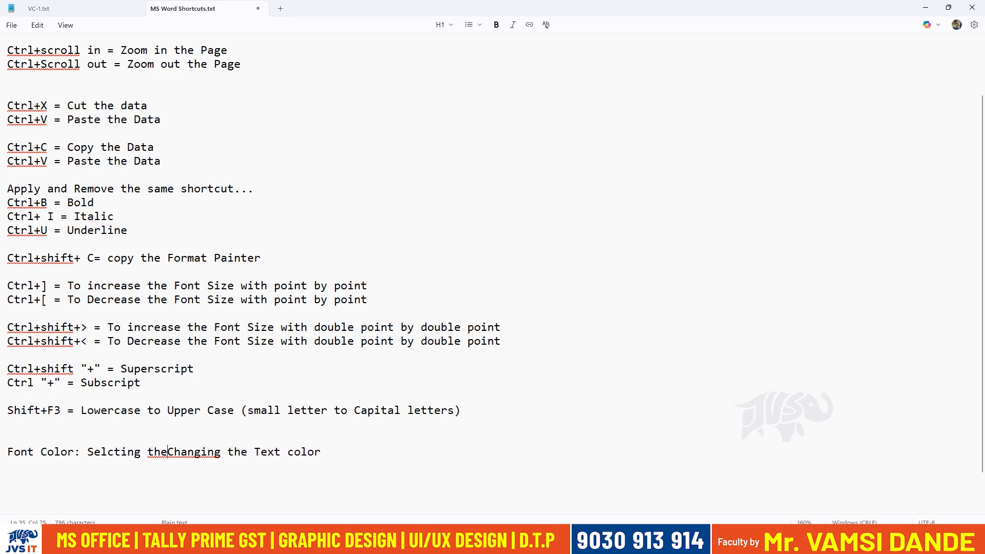
{"action": "type", "text": "data "}
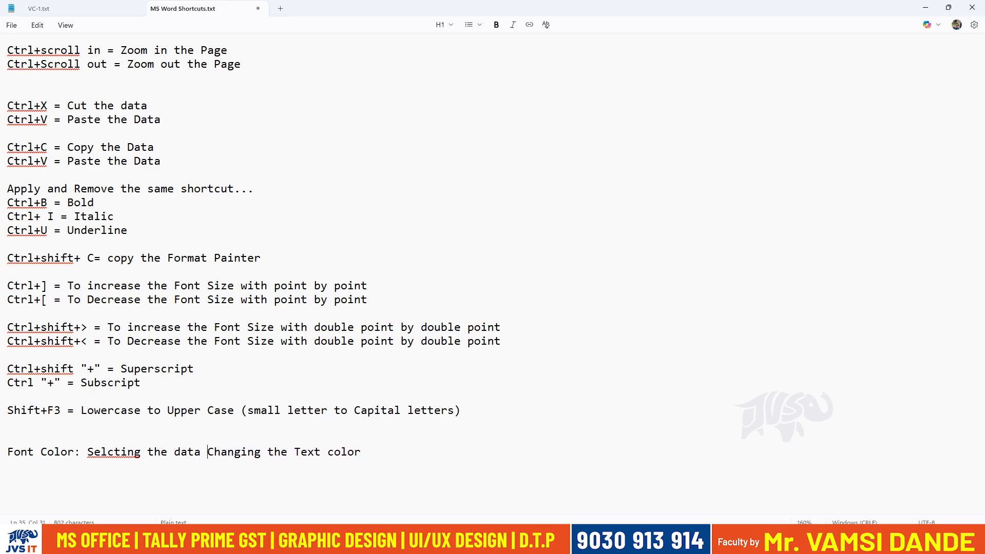
{"action": "type", "text": "and"}
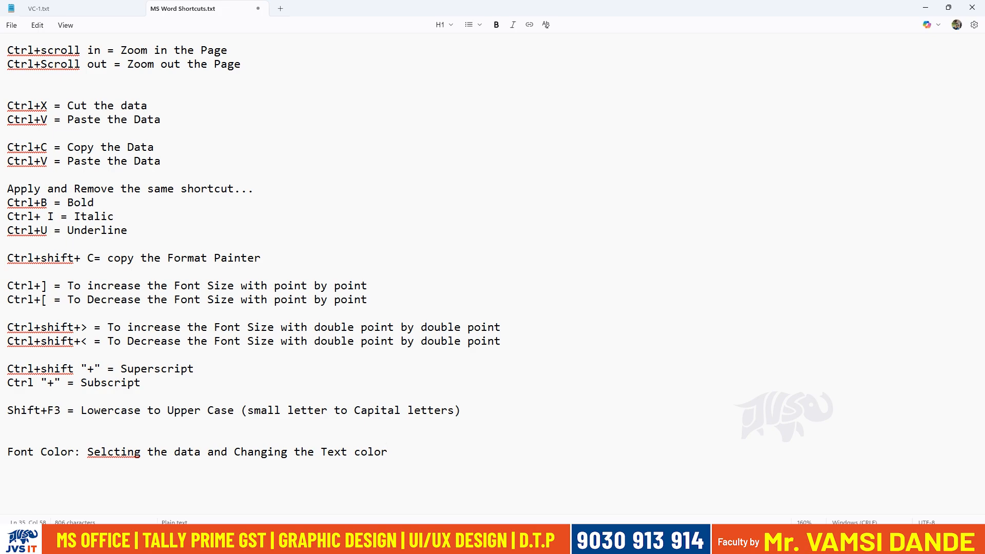
{"action": "key", "text": "Return"}
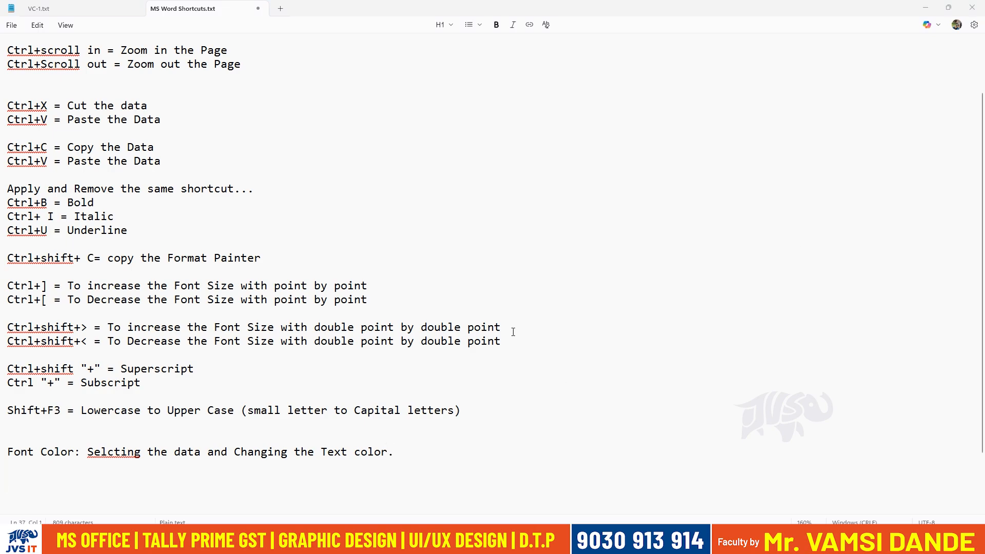
Switch to the "List of students" document in Word and highlight the second "Education Qualification:" line in yellow.
{"action": "mouse_move", "coordinate": [583, 543]}
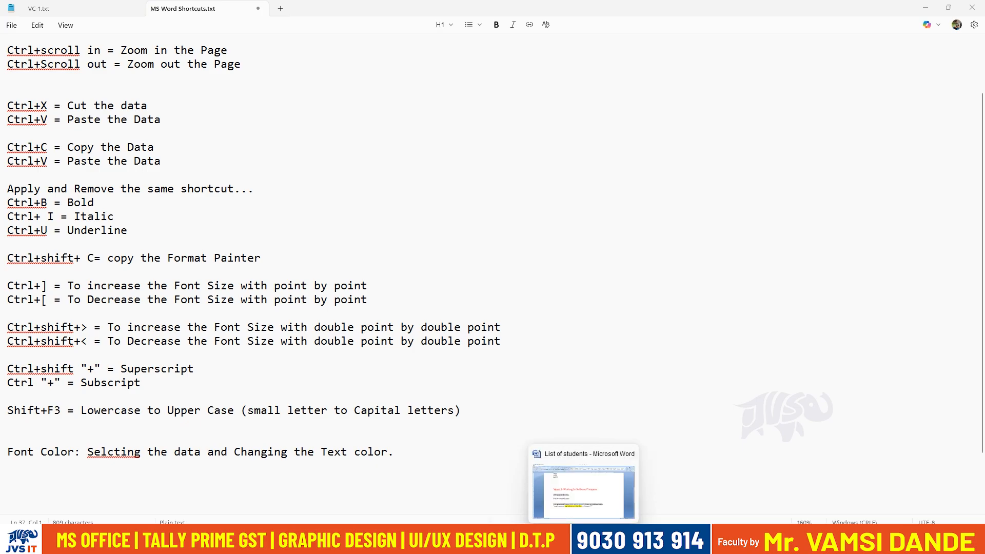
{"action": "left_click", "coordinate": [583, 492]}
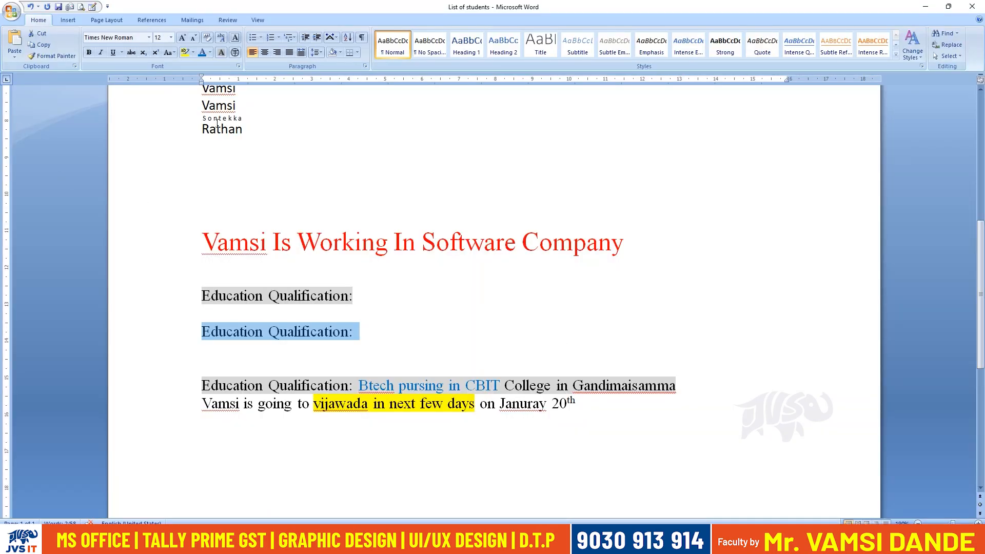
{"action": "left_click", "coordinate": [183, 52]}
{"action": "key", "text": "Left"}
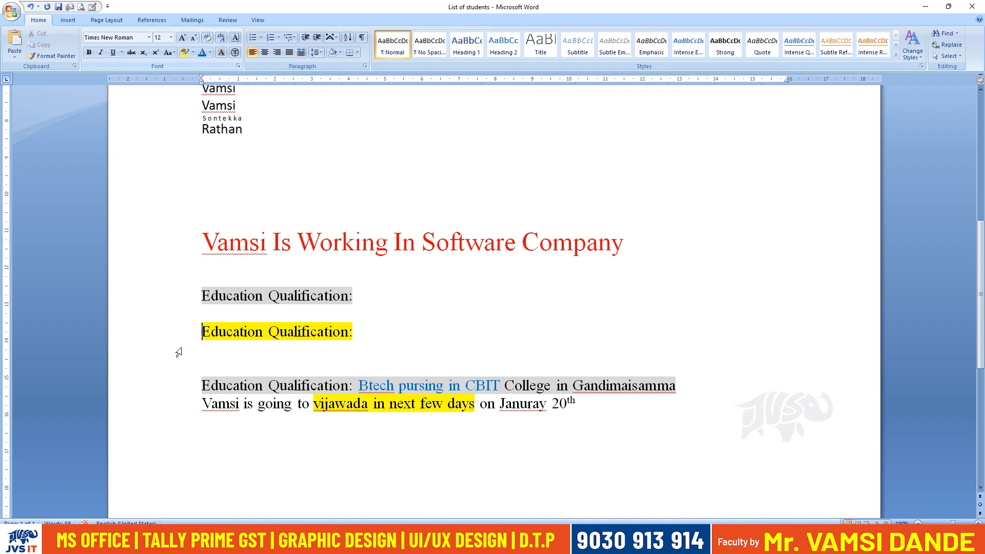
Copy the yellow-highlighted line's formatting onto "Is Working" in the red heading with Format Painter and remove the highlight from those words.
{"action": "left_click", "coordinate": [44, 55]}
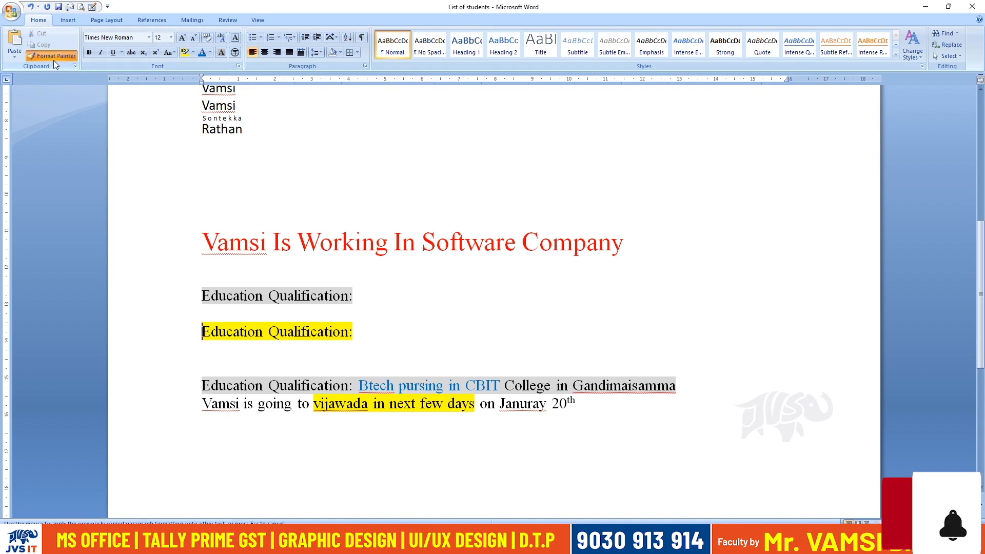
{"action": "left_click_drag", "start_coordinate": [273, 241], "coordinate": [347, 242]}
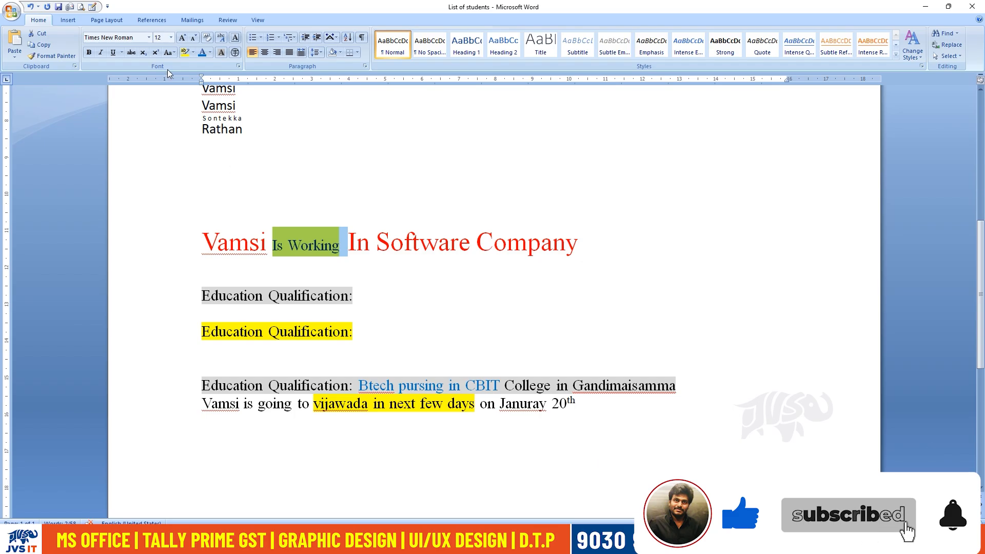
{"action": "left_click", "coordinate": [188, 53]}
{"action": "left_click", "coordinate": [230, 215]}
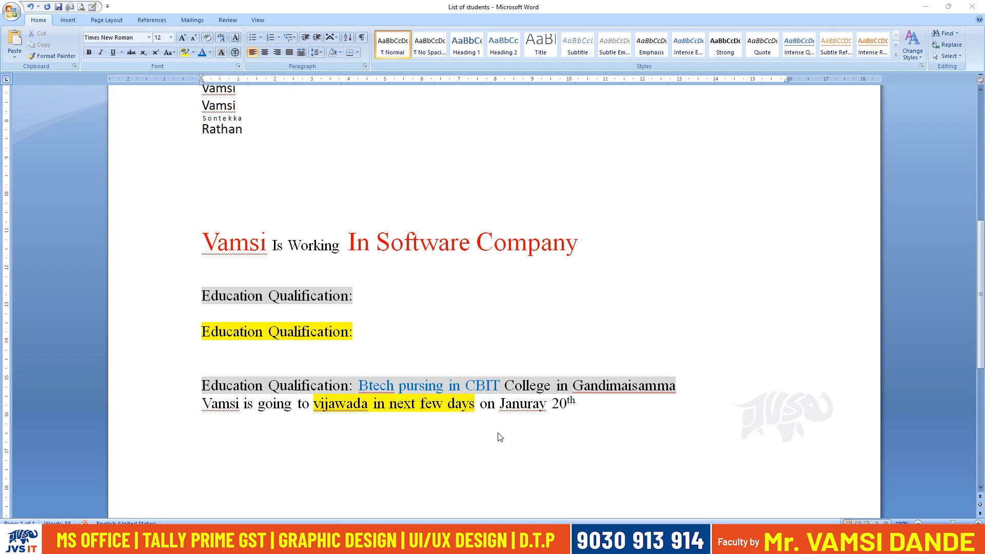
Switch to Notepad and begin the entry "Highlighting Color: Selcting the text and mark it and".
{"action": "left_click", "coordinate": [580, 541]}
{"action": "type", "text": "Highlighting Color"}
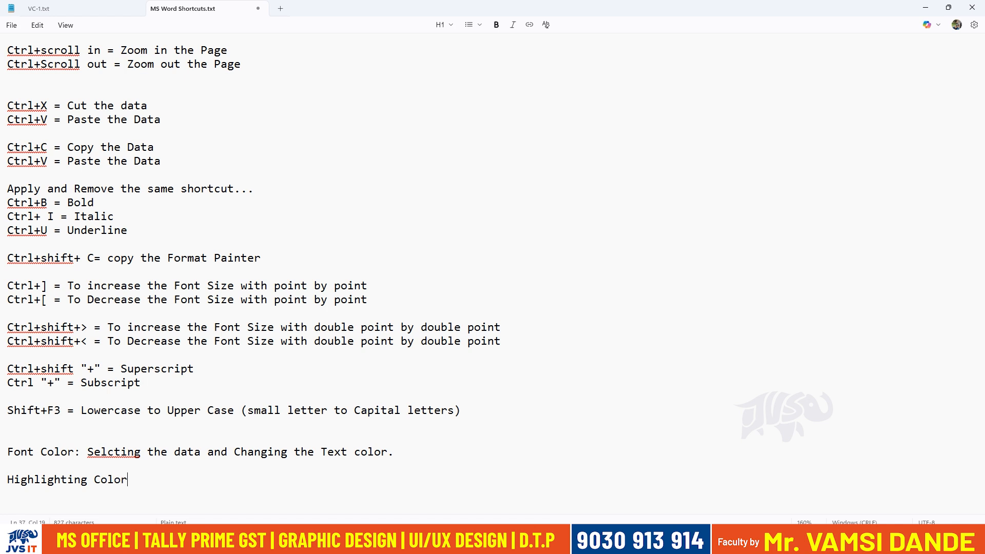
{"action": "type", "text": ": Selcting the text and mark it and cha"}
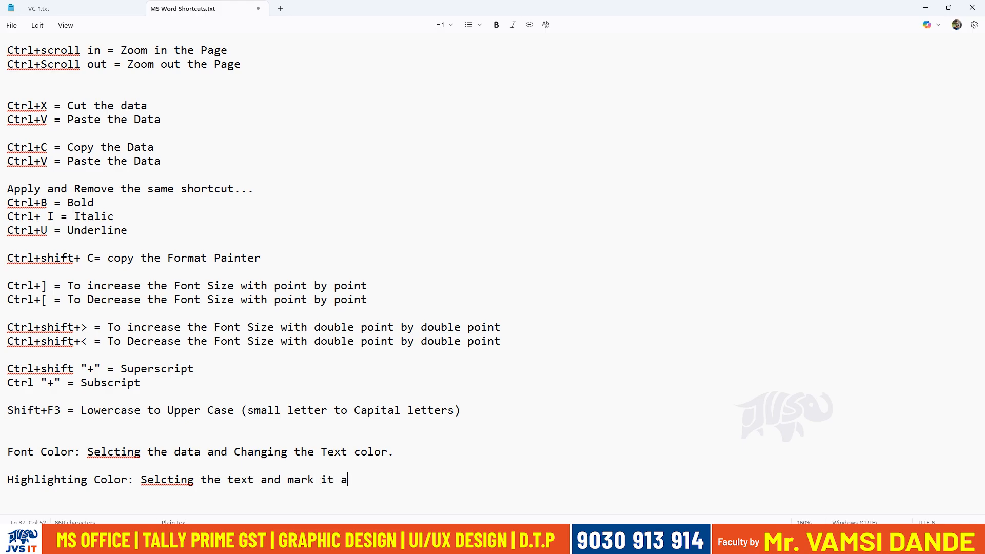
Complete the Highlighting Color entry with "apply the color highlights for the important data...".
{"action": "key", "text": "BackSpace"}
{"action": "key", "text": "BackSpace"}
{"action": "key", "text": "BackSpace"}
{"action": "type", "text": "app"}
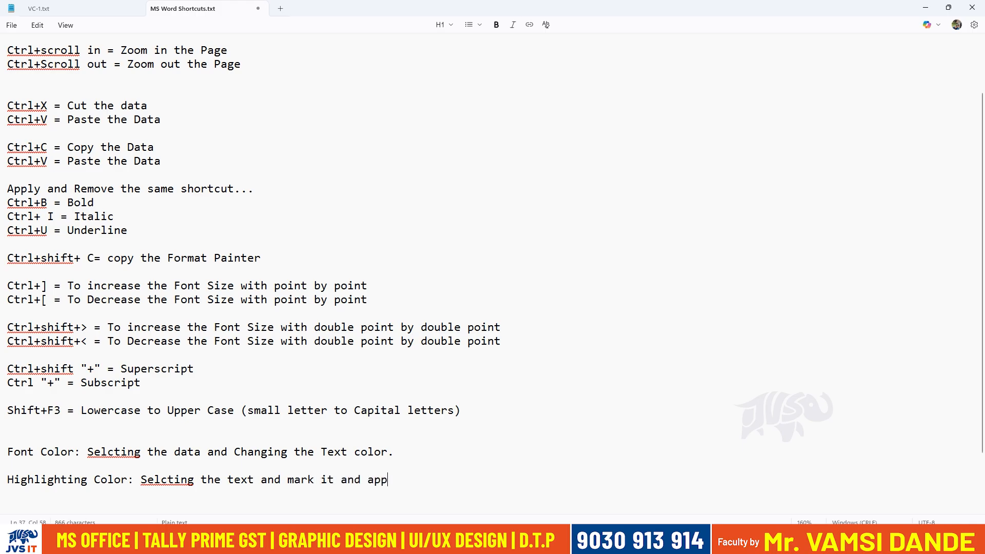
{"action": "type", "text": "ly the high"}
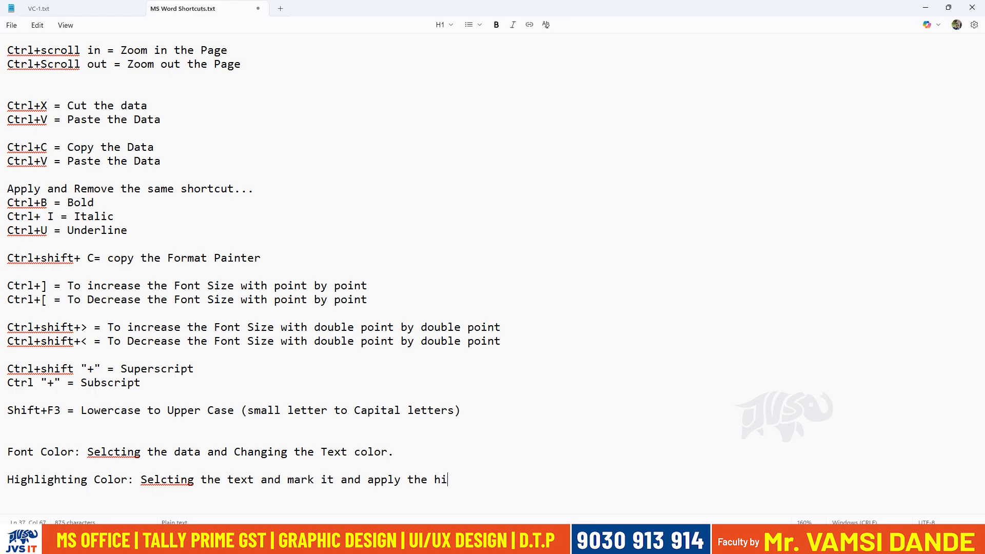
{"action": "key", "text": "BackSpace"}
{"action": "key", "text": "BackSpace"}
{"action": "key", "text": "BackSpace"}
{"action": "key", "text": "BackSpace"}
{"action": "type", "text": "color hight"}
{"action": "key", "text": "BackSpace"}
{"action": "type", "text": "l"}
{"action": "key", "text": "BackSpace"}
{"action": "type", "text": "light"}
{"action": "key", "text": "BackSpace"}
{"action": "type", "text": "ts fr"}
{"action": "key", "text": "BackSpace"}
{"action": "type", "text": "or the imr"}
{"action": "key", "text": "BackSpace"}
{"action": "type", "text": "portant data"}
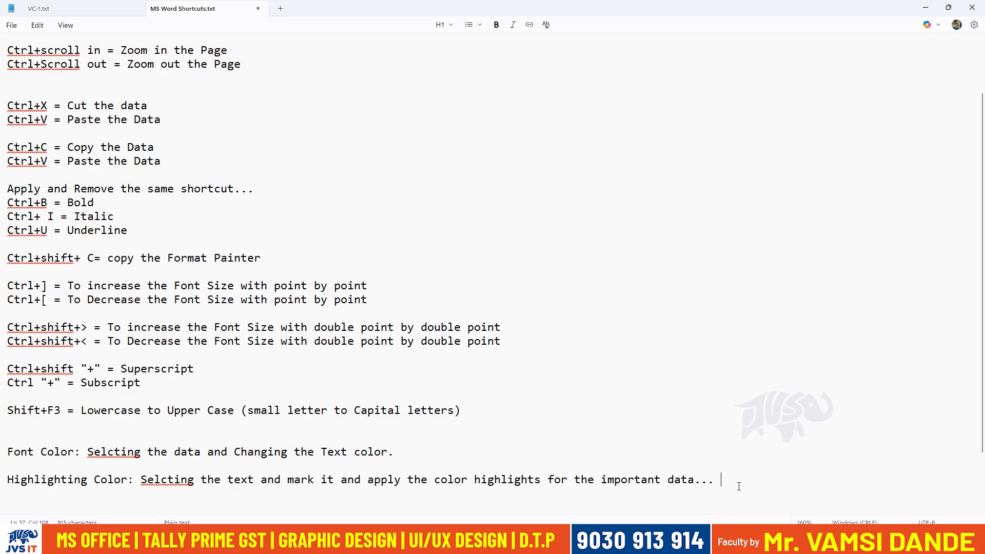
Add a "Character Shading:" entry below the Highlighting Color note, separated by a blank line.
{"action": "key", "text": "Return"}
{"action": "key", "text": "Return"}
{"action": "type", "text": "Character Shading:"}
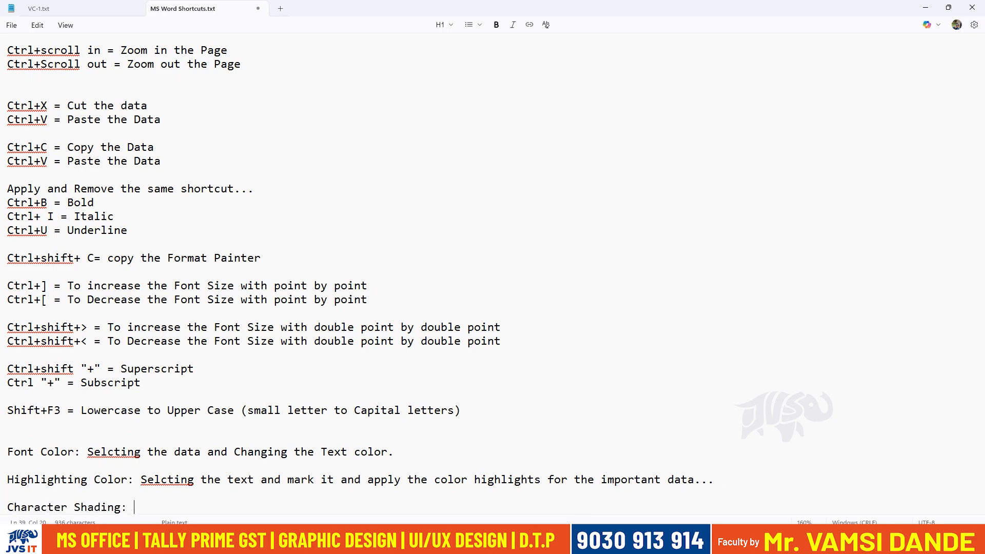
{"action": "scroll", "coordinate": [749, 436], "scroll_direction": "down", "scroll_amount": 3}
{"action": "type", "text": "Apply"}
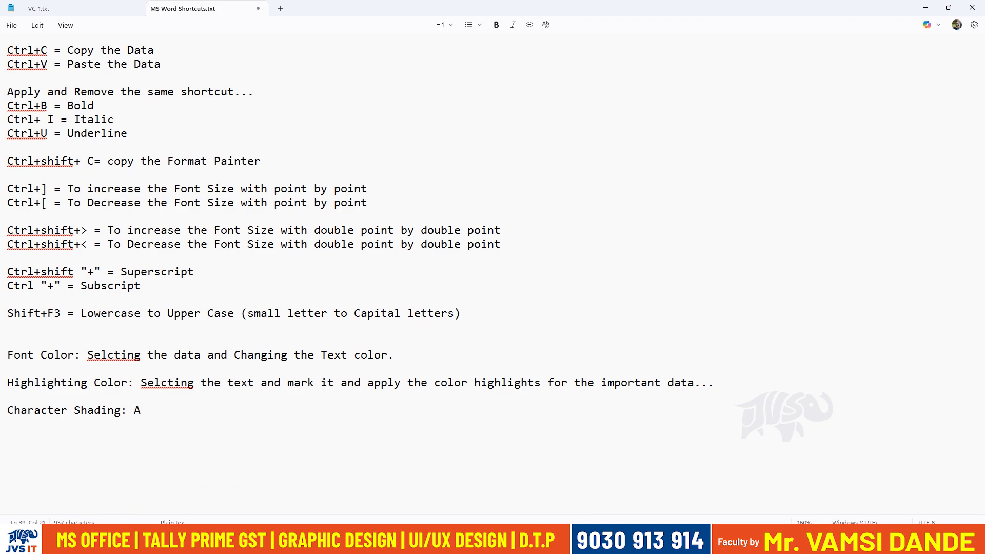
{"action": "key", "text": "BackSpace"}
{"action": "key", "text": "BackSpace"}
{"action": "key", "text": "BackSpace"}
{"action": "key", "text": "BackSpace"}
{"action": "key", "text": "BackSpace"}
{"action": "type", "text": "Select the data and"}
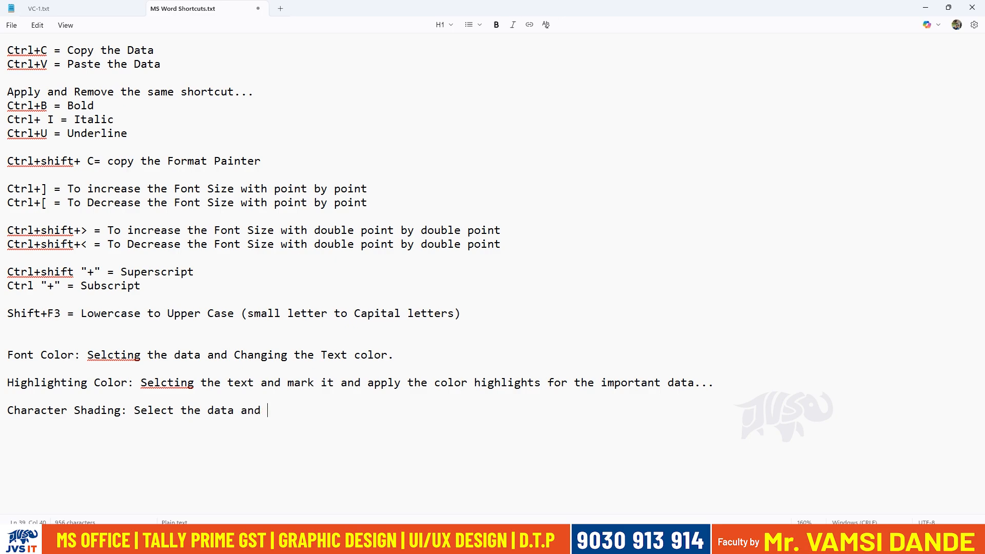
{"action": "key", "text": "ctrl+shift+Left"}
{"action": "key", "text": "ctrl+shift+Left"}
{"action": "key", "text": "ctrl+shift+Left"}
{"action": "key", "text": "ctrl+shift+Left"}
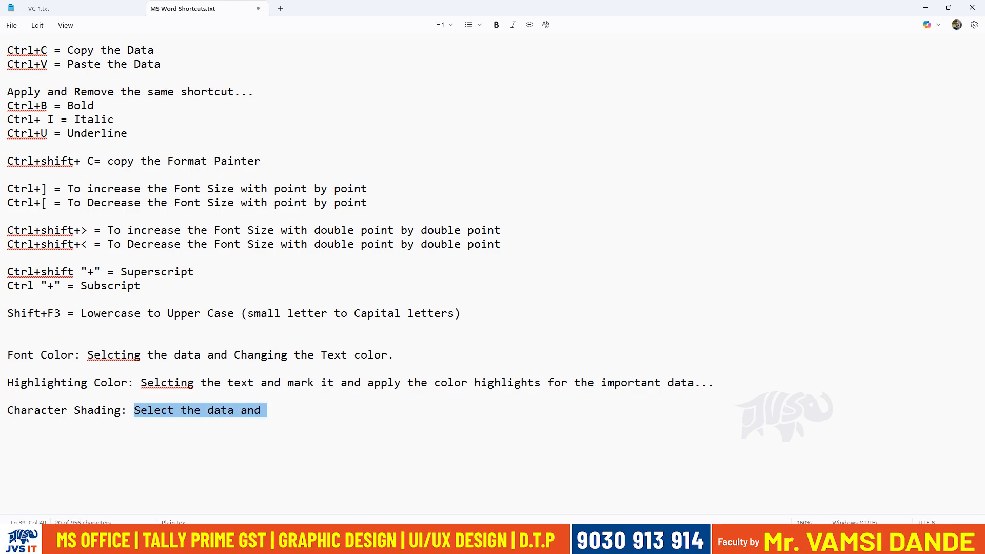
{"action": "type", "text": "Enter"}
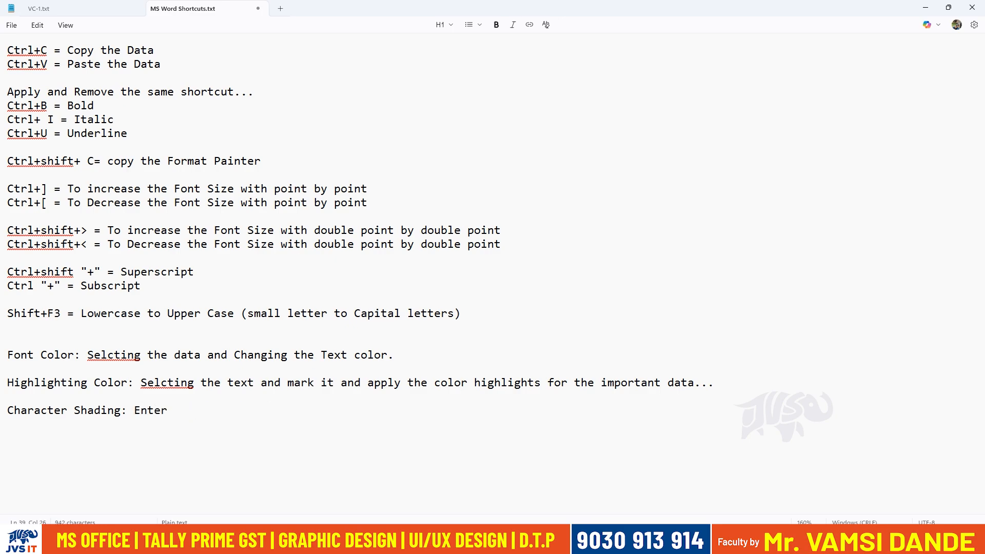
{"action": "key", "text": "ctrl+shift+Left"}
Begin the Character Shading description with "Type the data and apply the shading".
{"action": "type", "text": "Type t"}
{"action": "type", "text": "he dt"}
{"action": "type", "text": "ta and apply the "}
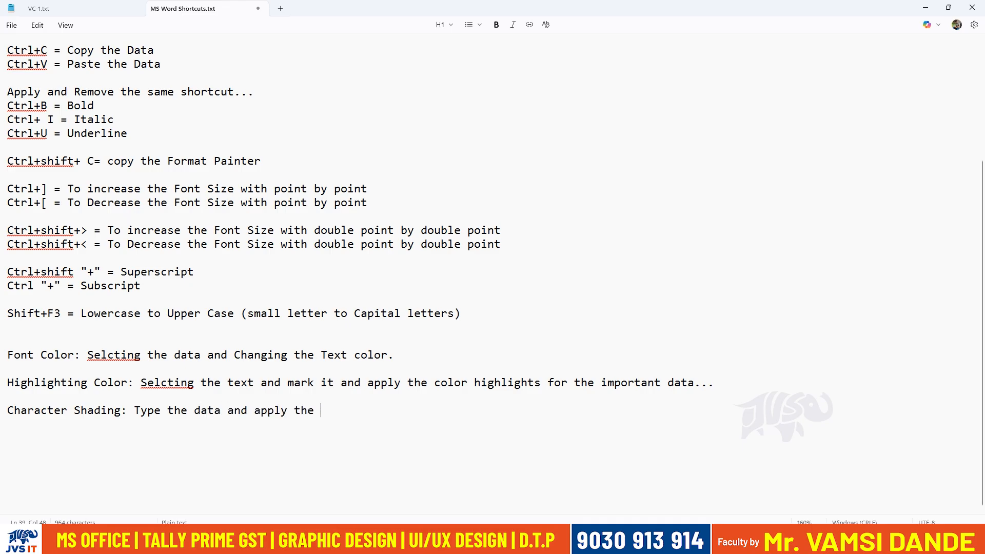
{"action": "type", "text": "sha"}
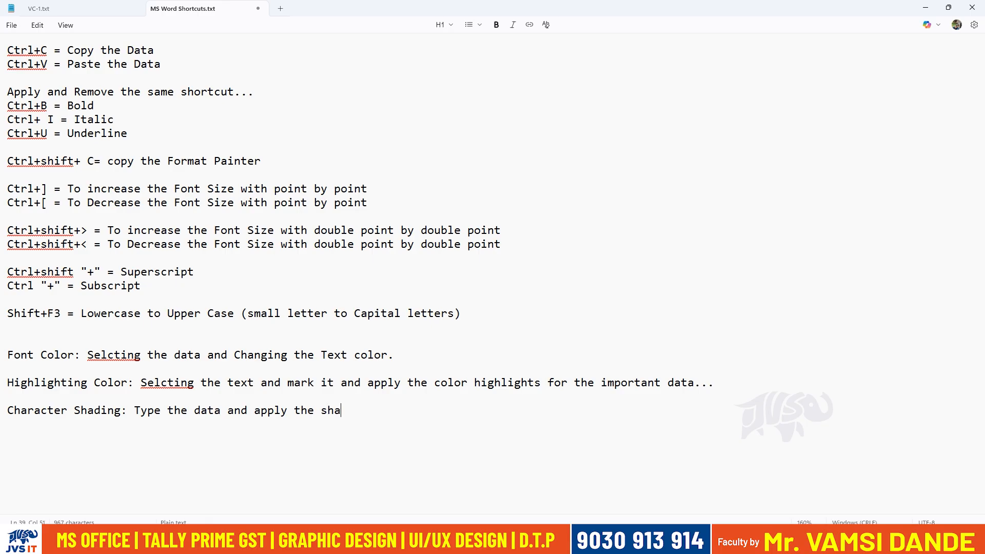
{"action": "type", "text": "ding color a"}
{"action": "type", "text": "os"}
Continue the Character Shading description with "color so automatically the".
{"action": "key", "text": "BackSpace"}
{"action": "type", "text": "automact"}
{"action": "key", "text": "BackSpace"}
{"action": "key", "text": "BackSpace"}
{"action": "type", "text": "tically the "}
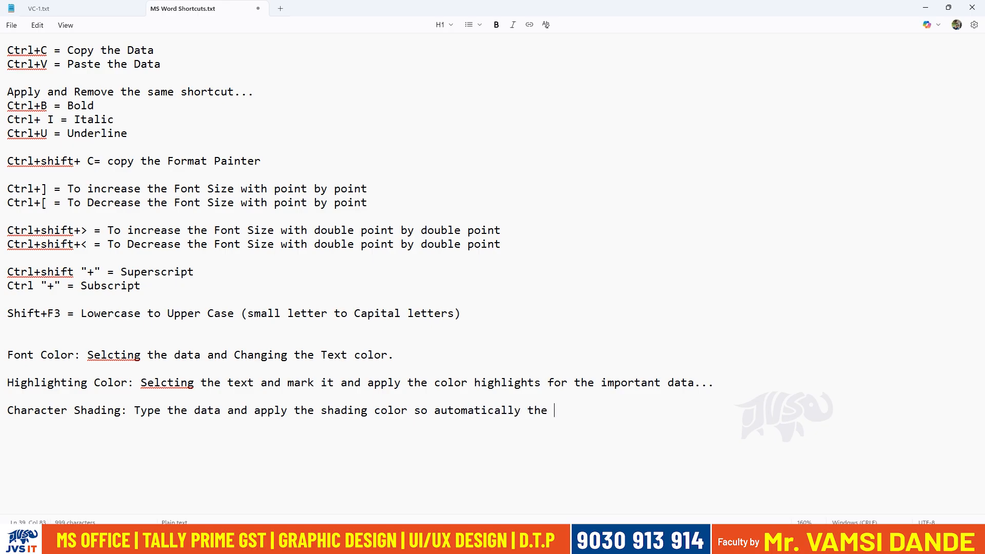
{"action": "type", "text": "the data is f"}
Finish the Character Shading description with "the data the follow the entire shading to the data...".
{"action": "key", "text": "BackSpace"}
{"action": "key", "text": "BackSpace"}
{"action": "key", "text": "BackSpace"}
{"action": "key", "text": "BackSpace"}
{"action": "type", "text": "the "}
{"action": "type", "text": "follow "}
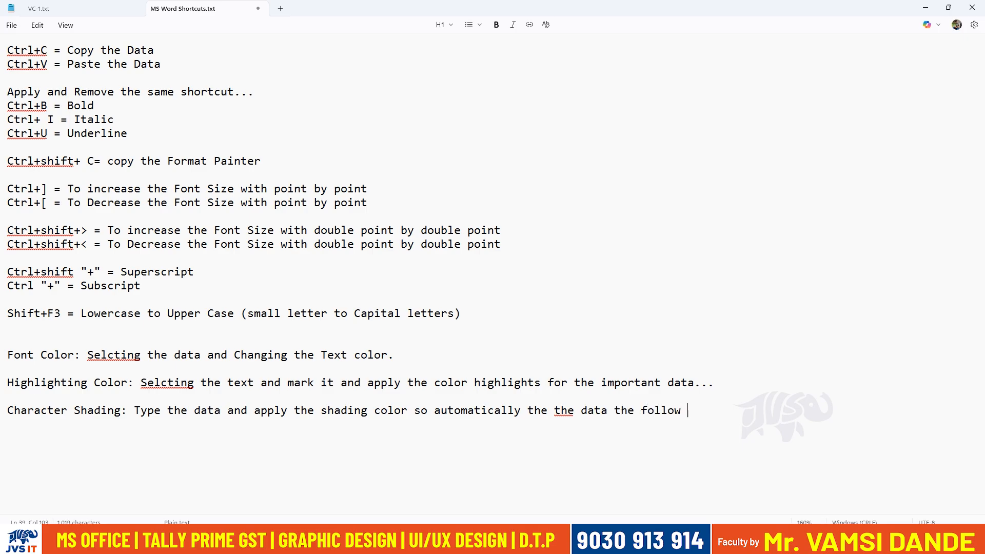
{"action": "type", "text": "the entire "}
{"action": "type", "text": "shading "}
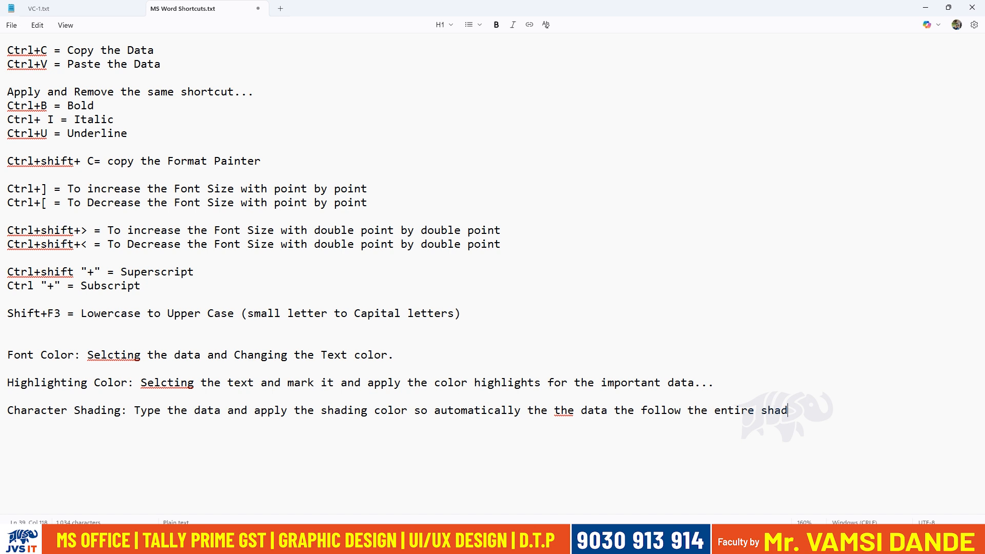
{"action": "type", "text": "the da"}
{"action": "key", "text": "BackSpace"}
{"action": "key", "text": "BackSpace"}
{"action": "key", "text": "BackSpace"}
{"action": "key", "text": "BackSpace"}
{"action": "key", "text": "BackSpace"}
{"action": "type", "text": "o the data...4"}
Add a new "Shading :" entry below the Character Shading note, leaving a blank line between them.
{"action": "key", "text": "Return"}
{"action": "key", "text": "Return"}
{"action": "type", "text": "Shading co"}
{"action": "key", "text": "BackSpace"}
{"action": "key", "text": "BackSpace"}
{"action": "key", "text": "BackSpace"}
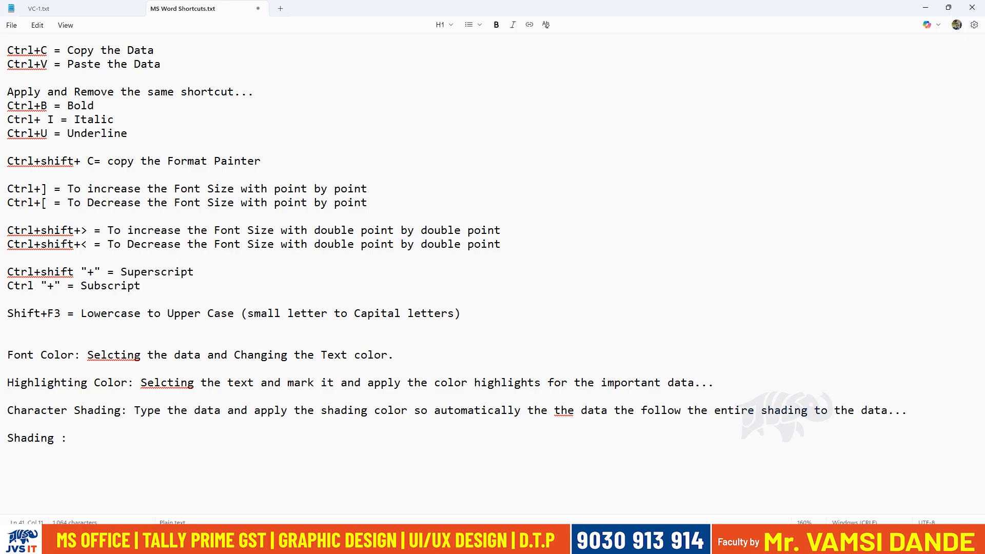
Switch to Word, apply light orange shading to the small name lines and blank line below the largest name, and return to Notepad.
{"action": "key", "text": "alt+Tab"}
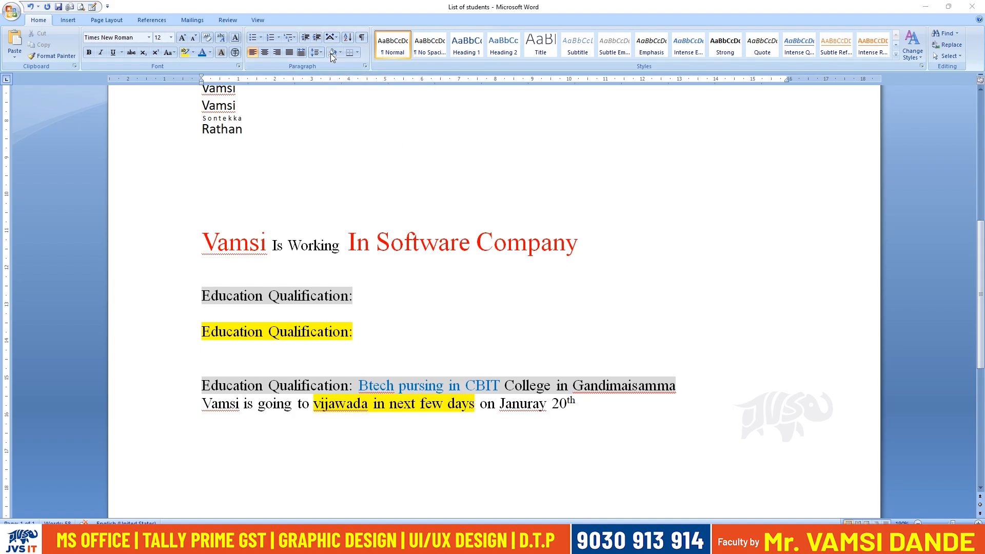
{"action": "scroll", "coordinate": [283, 275], "scroll_direction": "up", "scroll_amount": 5}
{"action": "mouse_move", "coordinate": [203, 226]}
{"action": "left_mouse_down"}
{"action": "mouse_move", "coordinate": [239, 267]}
{"action": "mouse_move", "coordinate": [207, 298]}
{"action": "left_mouse_up"}
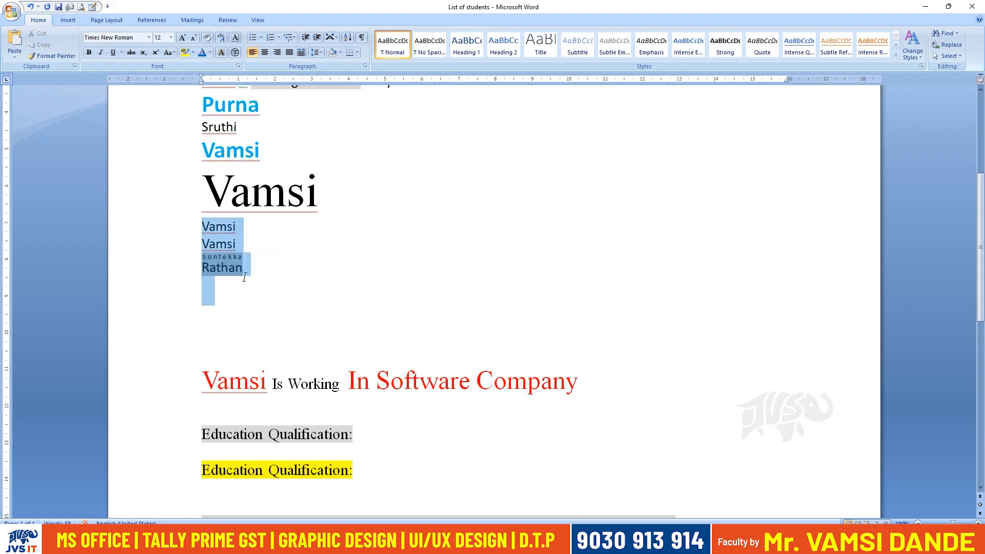
{"action": "left_click", "coordinate": [337, 56]}
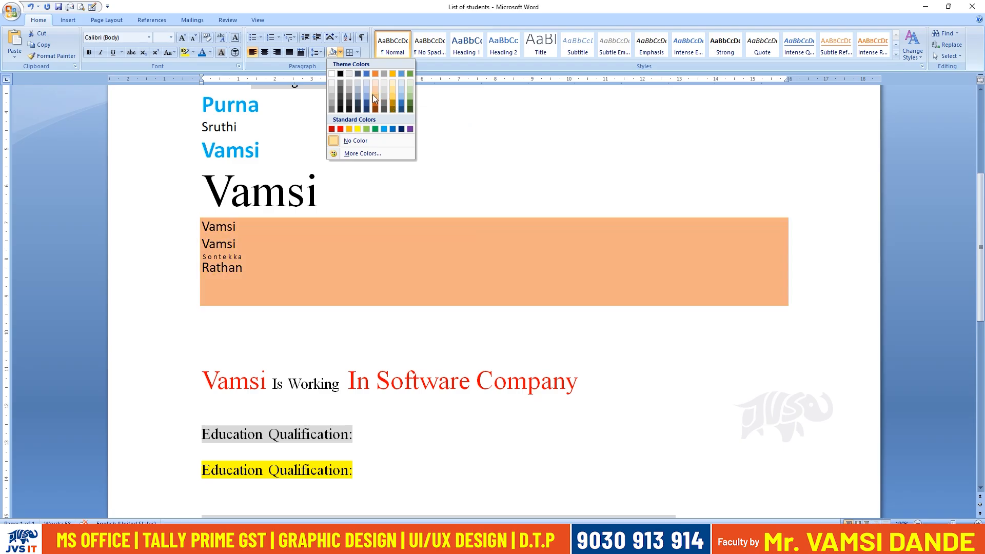
{"action": "left_click", "coordinate": [374, 94]}
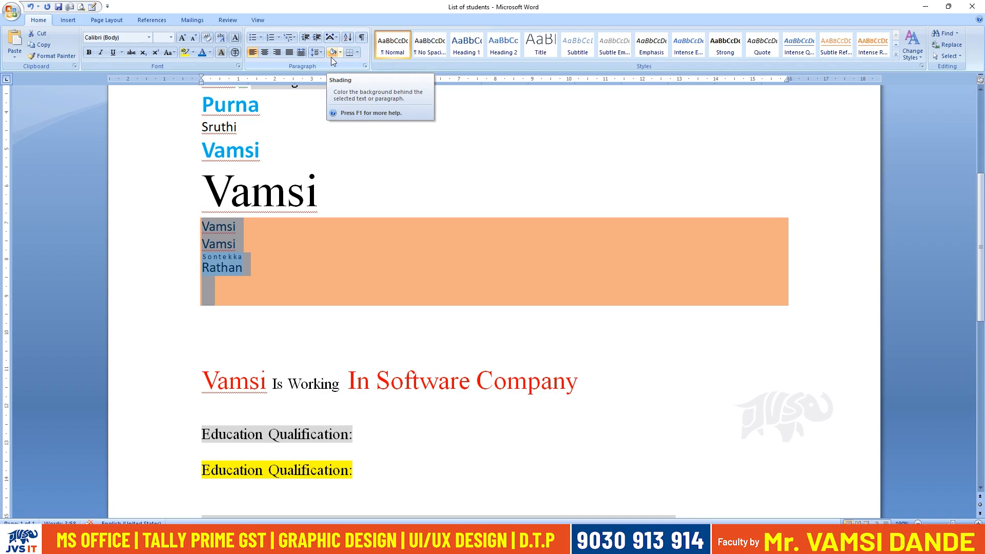
{"action": "left_click", "coordinate": [370, 345]}
{"action": "key", "text": "alt+Tab"}
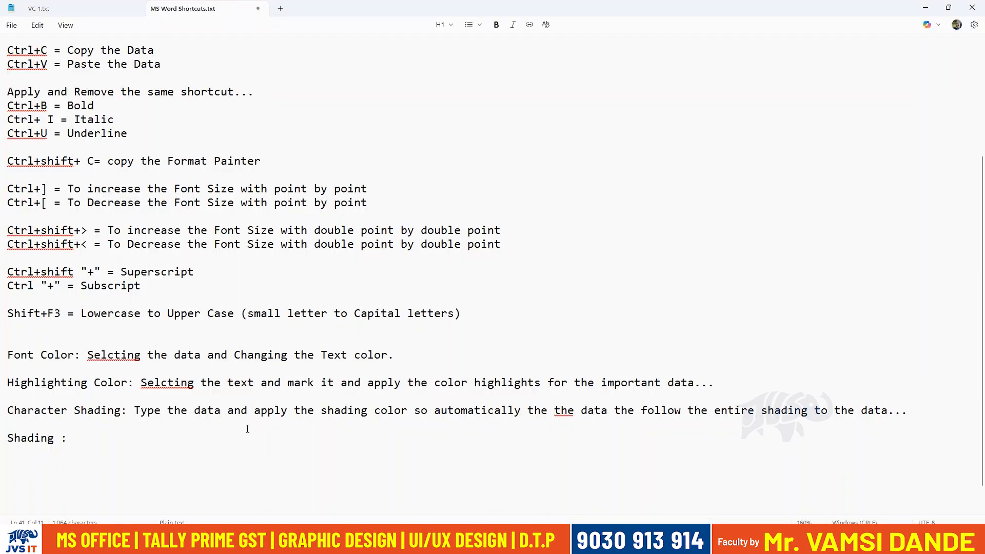
Begin the Shading description with "Select the data and apply the shading to the entire".
{"action": "type", "text": "Select the data a"}
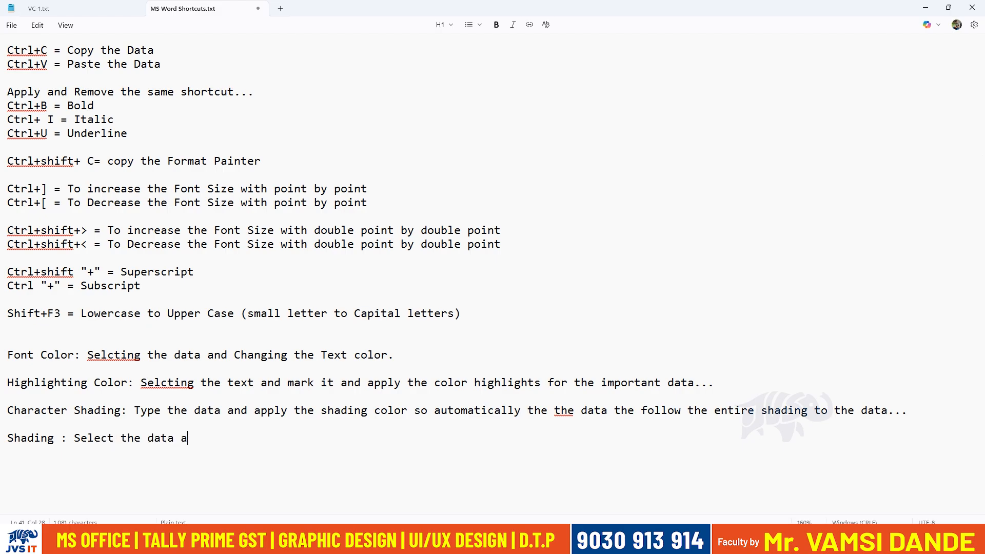
{"action": "type", "text": "nd apply thes"}
{"action": "key", "text": "BackSpace"}
{"action": "type", "text": "sha"}
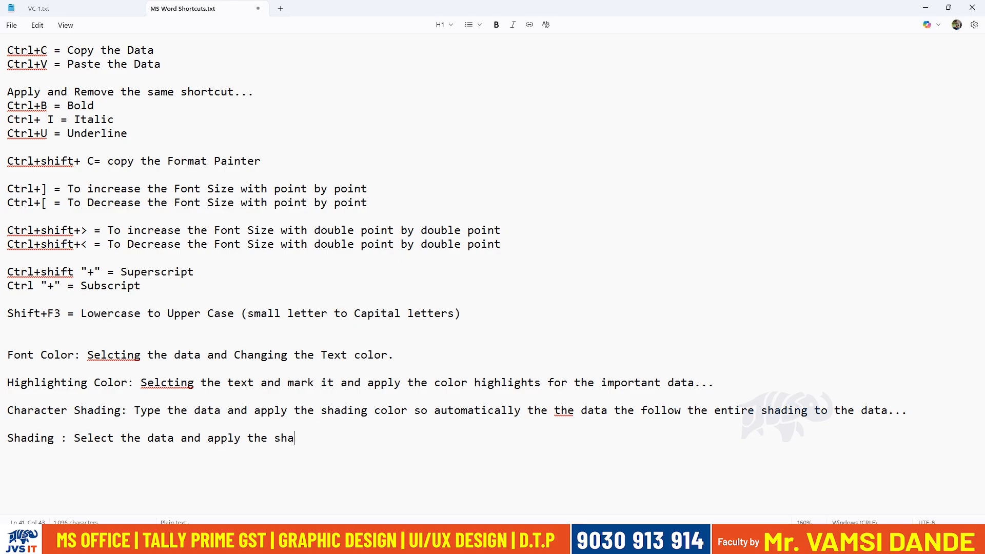
{"action": "type", "text": "ding to the entire "}
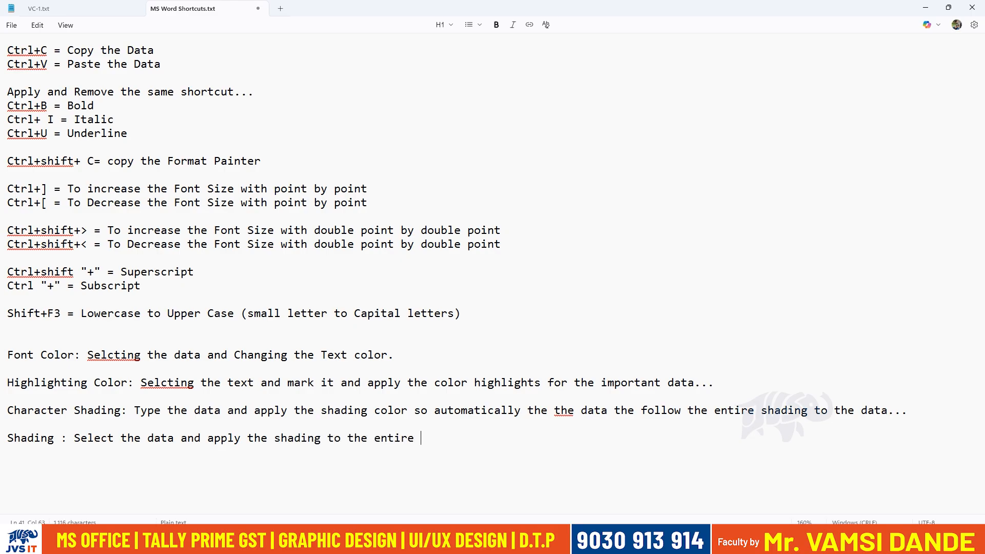
{"action": "type", "text": "text or paragraph"}
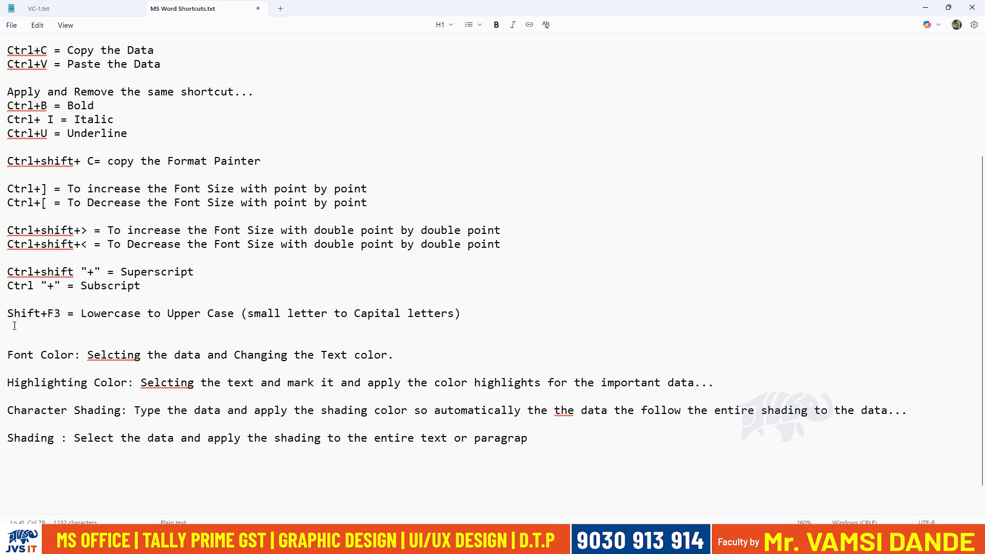
Insert "background" after the word "text" in the Shading description.
{"action": "left_click", "coordinate": [319, 445]}
{"action": "left_click", "coordinate": [449, 438]}
{"action": "type", "text": "backd"}
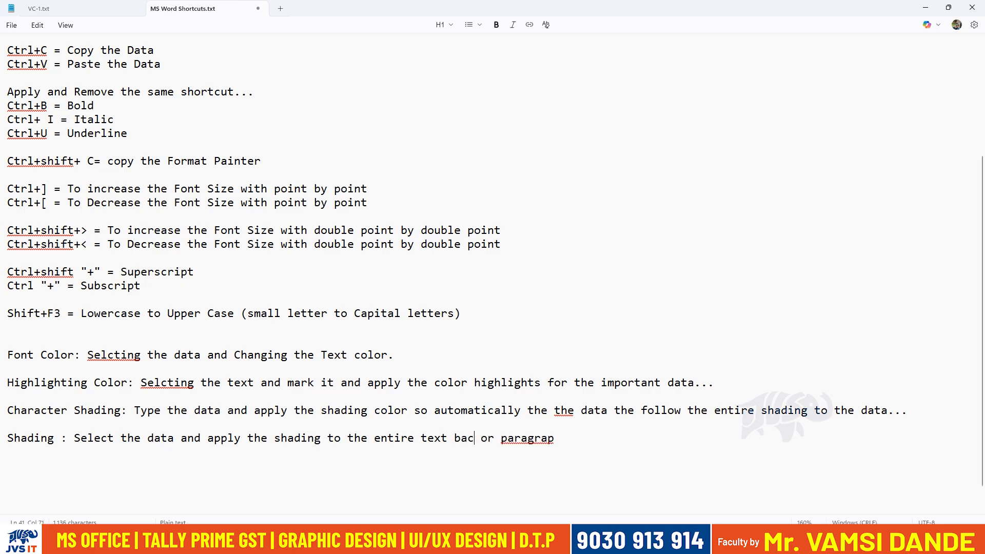
{"action": "key", "text": "BackSpace"}
{"action": "type", "text": "ground"}
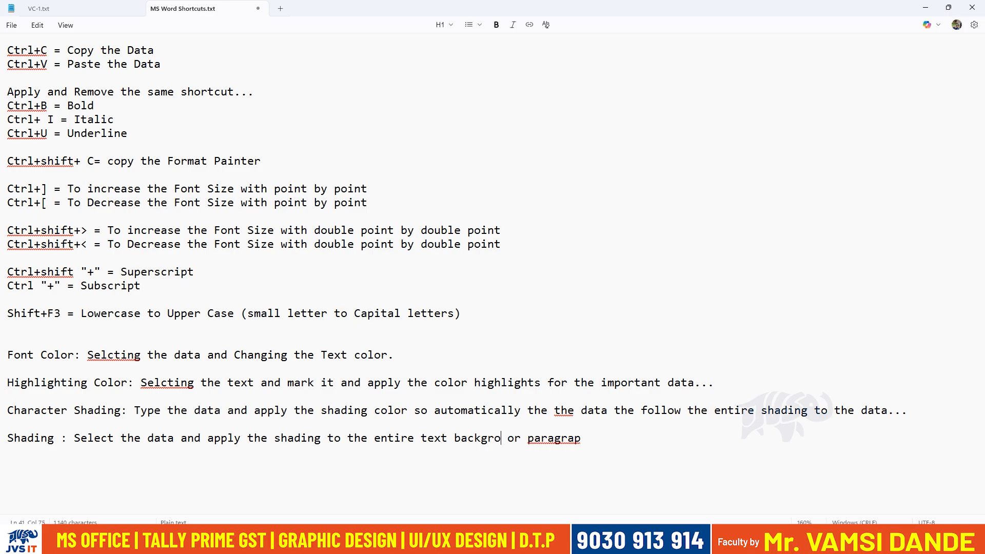
Complete the Shading description so it ends with "paragraph background..." and save the notes file.
{"action": "left_click", "coordinate": [603, 438]}
{"action": "type", "text": "h backgro"}
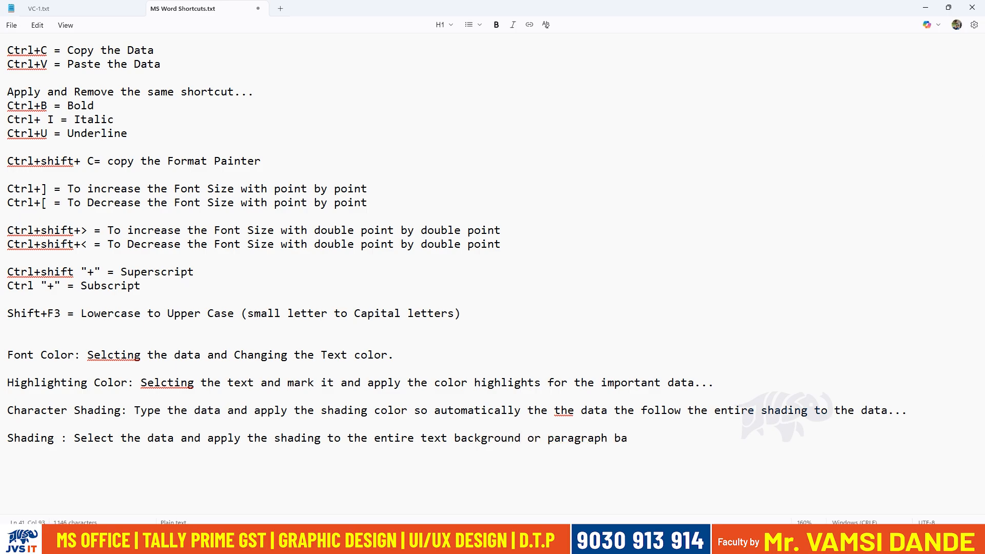
{"action": "type", "text": "und..."}
{"action": "scroll", "coordinate": [626, 361], "scroll_direction": "up", "scroll_amount": 2, "text": "ctrl"}
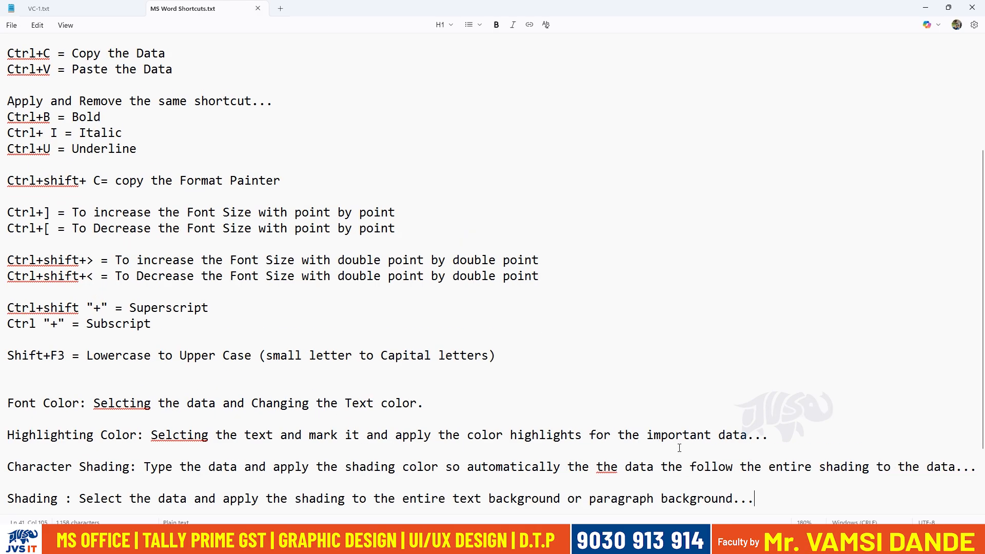
{"action": "scroll", "coordinate": [626, 361], "scroll_direction": "down", "scroll_amount": 2}
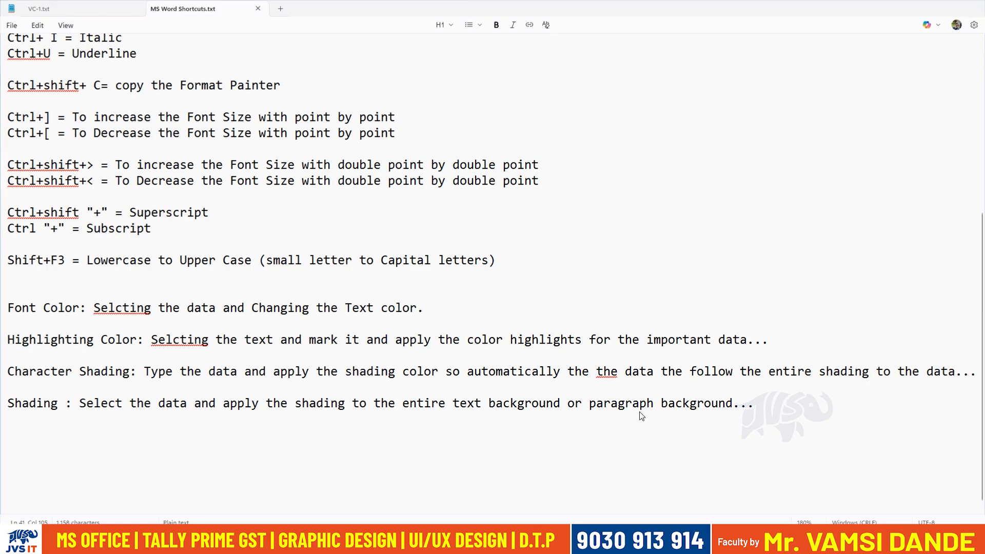
Switch to the List of students document in Word, try a character border on the orange-shaded name lines and remove it again.
{"action": "left_click", "coordinate": [583, 538]}
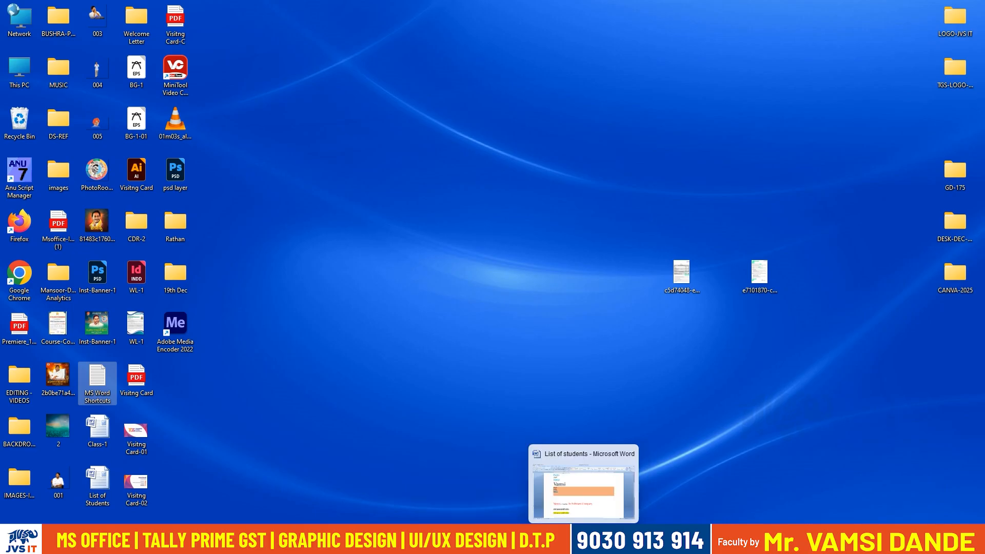
{"action": "left_click", "coordinate": [583, 539]}
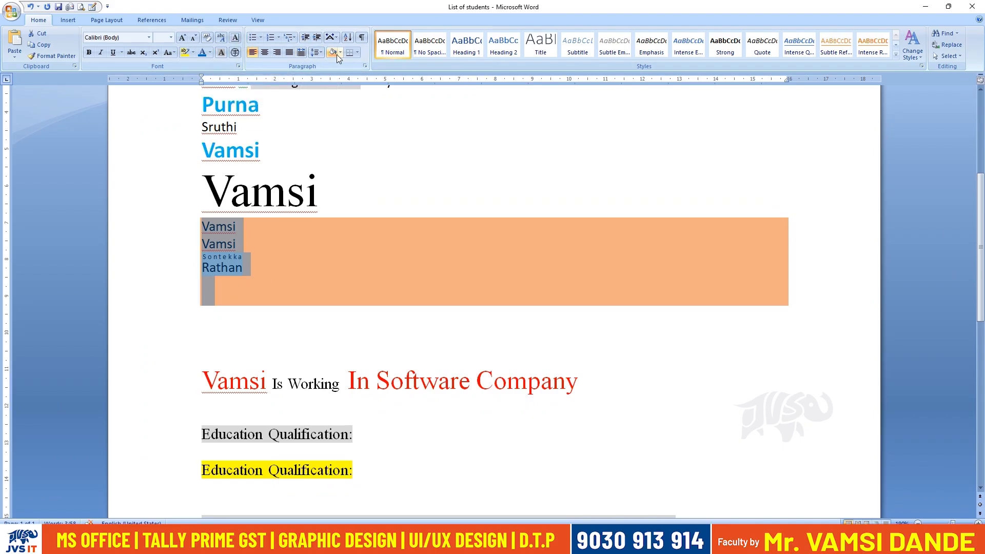
{"action": "left_click", "coordinate": [235, 38]}
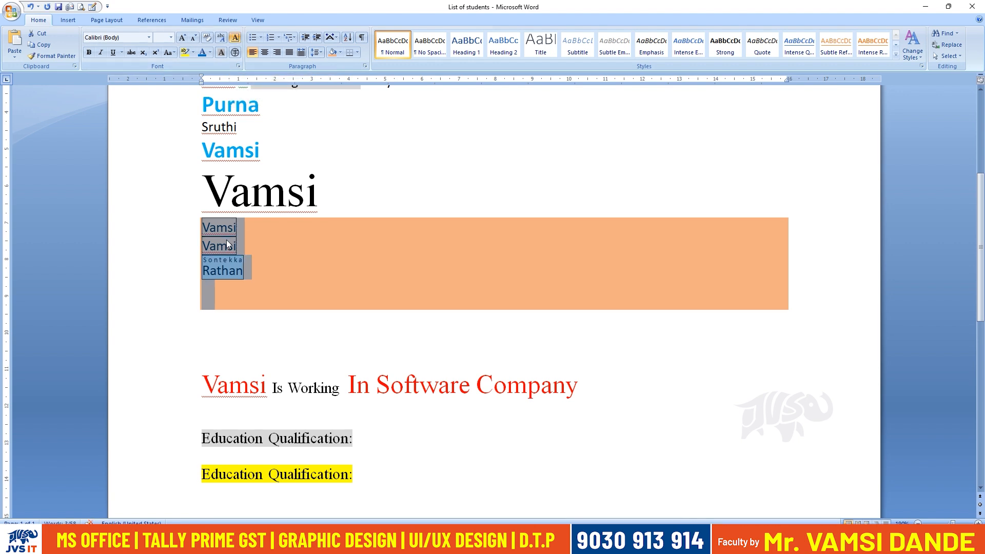
{"action": "left_click", "coordinate": [237, 38]}
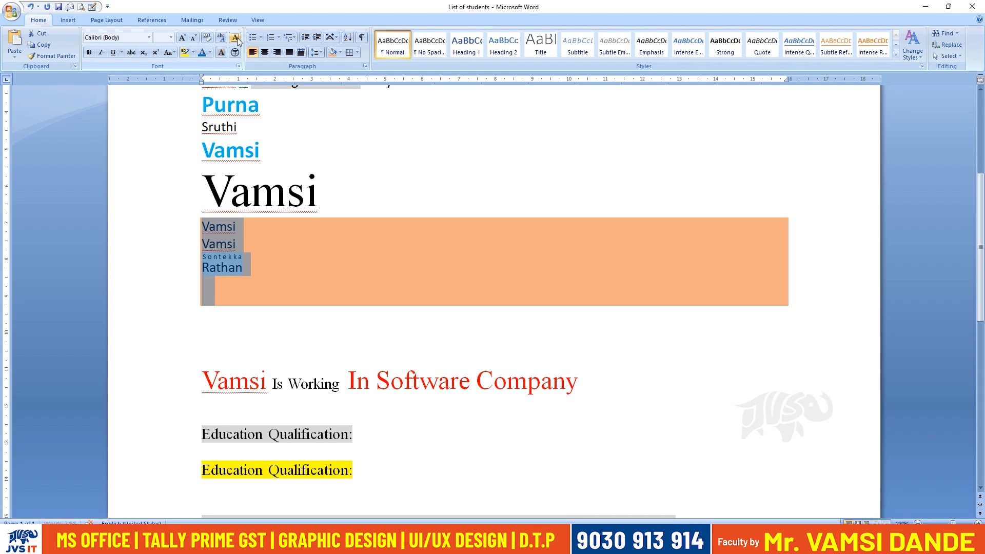
Set the shading to No Color on the small name lines and the blank line below them.
{"action": "left_click_drag", "start_coordinate": [266, 269], "coordinate": [203, 226]}
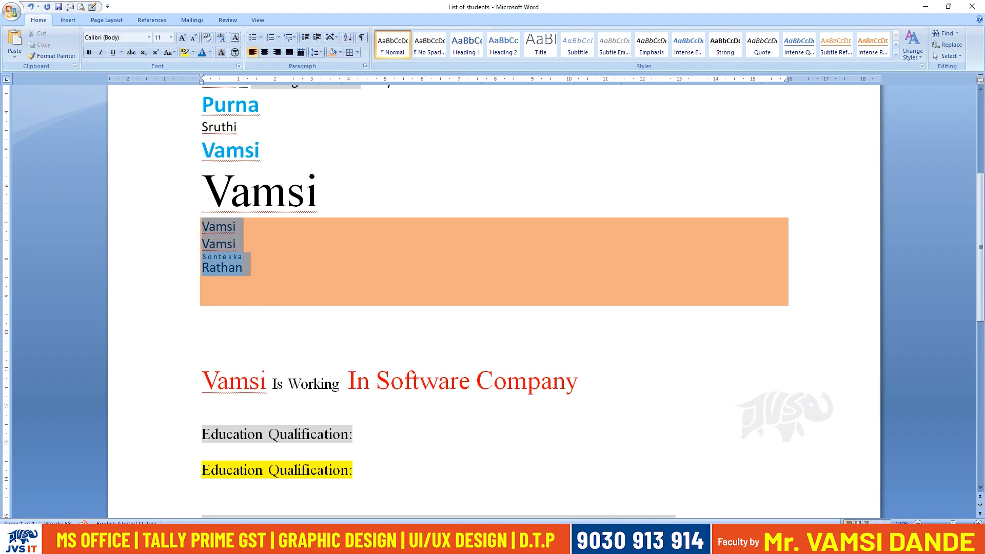
{"action": "left_click", "coordinate": [340, 53]}
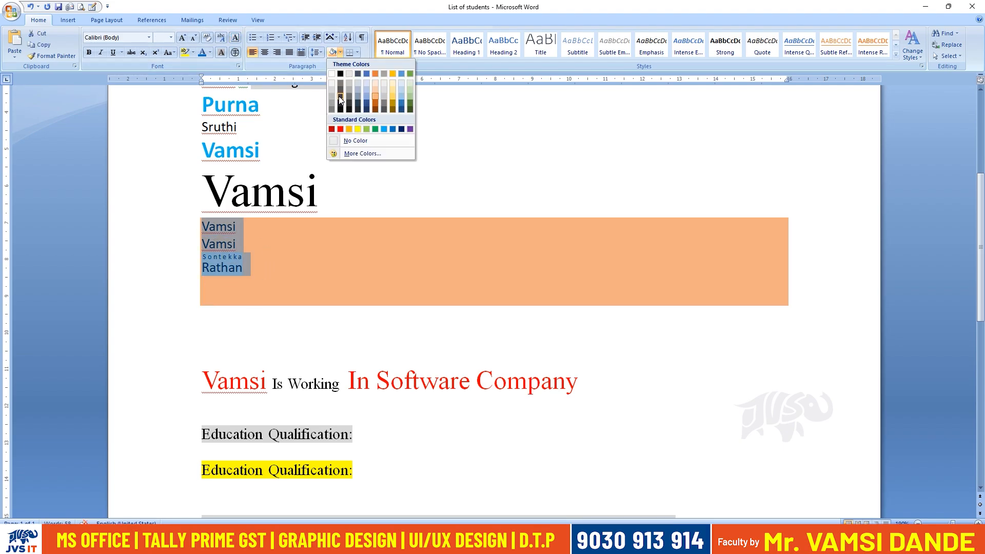
{"action": "left_click", "coordinate": [348, 141]}
{"action": "left_click", "coordinate": [297, 292]}
{"action": "triple_click", "coordinate": [220, 271]}
{"action": "left_click", "coordinate": [204, 288]}
{"action": "left_click_drag", "start_coordinate": [202, 224], "coordinate": [209, 331]}
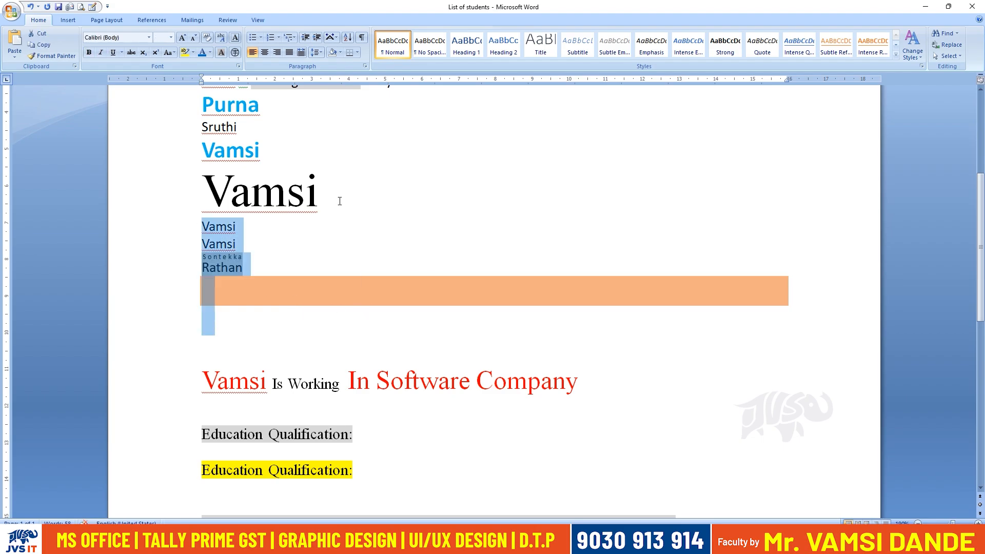
{"action": "left_click", "coordinate": [339, 54]}
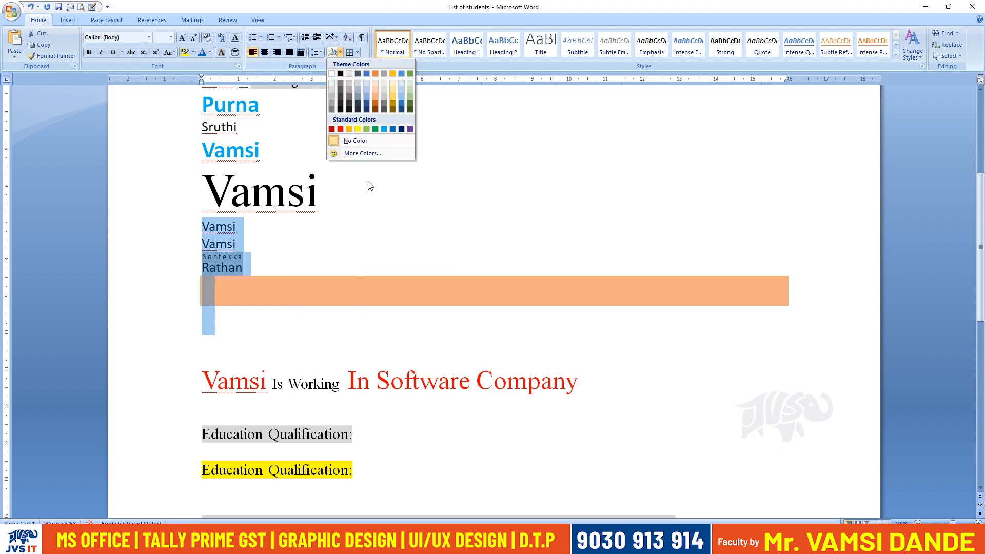
{"action": "left_click", "coordinate": [366, 146]}
Add a student's name below the last small name, leaving one blank line between them.
{"action": "left_click", "coordinate": [243, 268]}
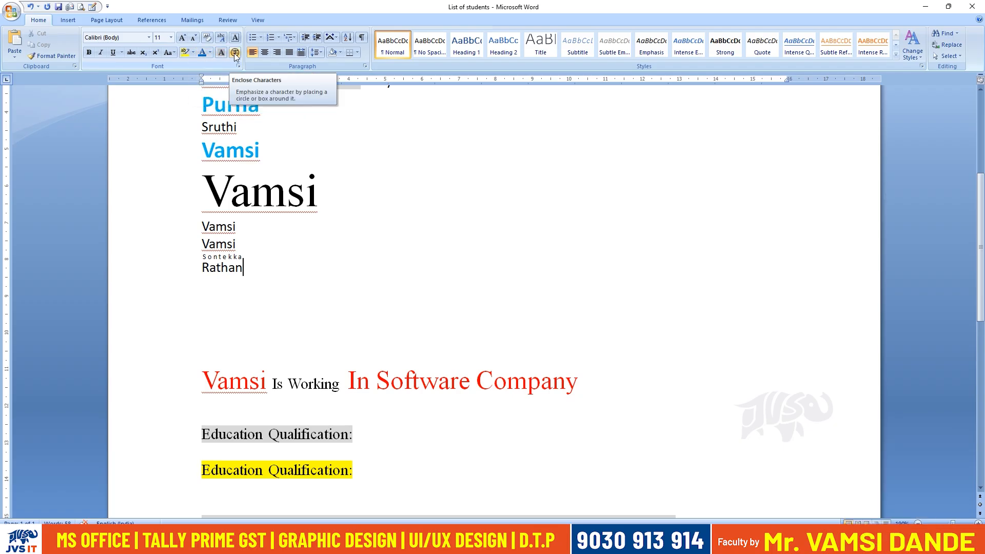
{"action": "key", "text": "Return"}
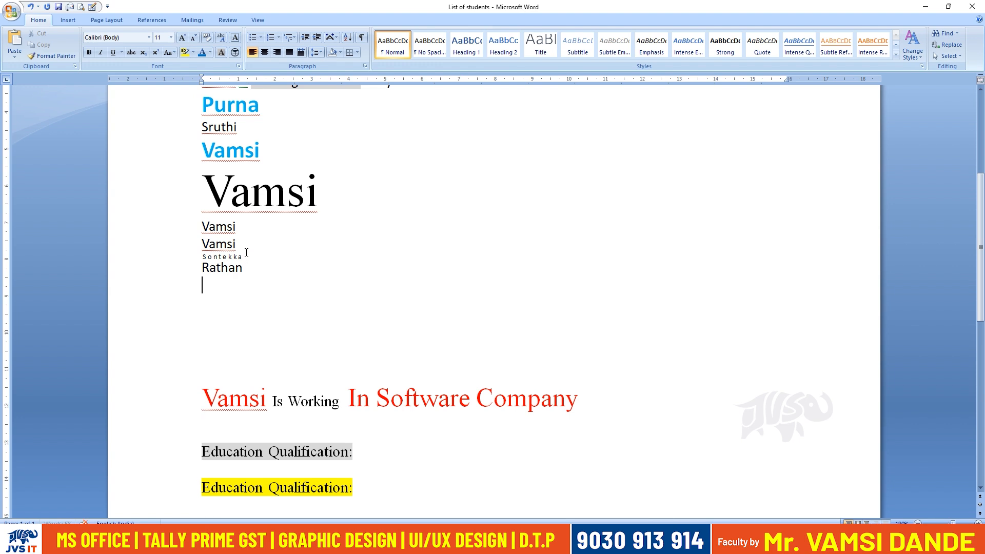
{"action": "key", "text": "Return"}
{"action": "type", "text": "Purna"}
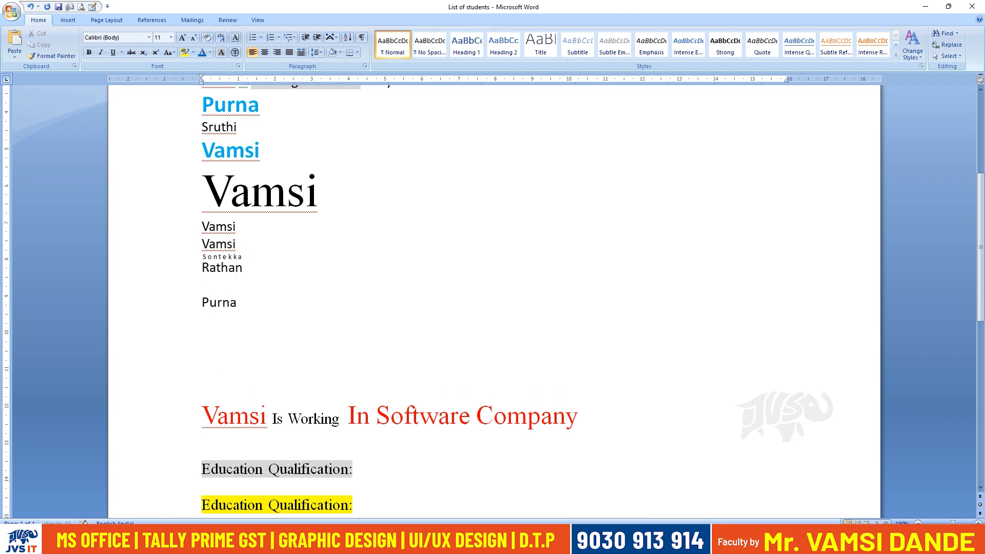
Enclose the first letter of the newly added name in a triangle using the Enlarge symbol style.
{"action": "scroll", "coordinate": [205, 294], "scroll_direction": "up", "scroll_amount": 5}
{"action": "scroll", "coordinate": [205, 294], "scroll_direction": "down", "scroll_amount": 8}
{"action": "scroll", "coordinate": [301, 279], "scroll_direction": "up", "scroll_amount": 7}
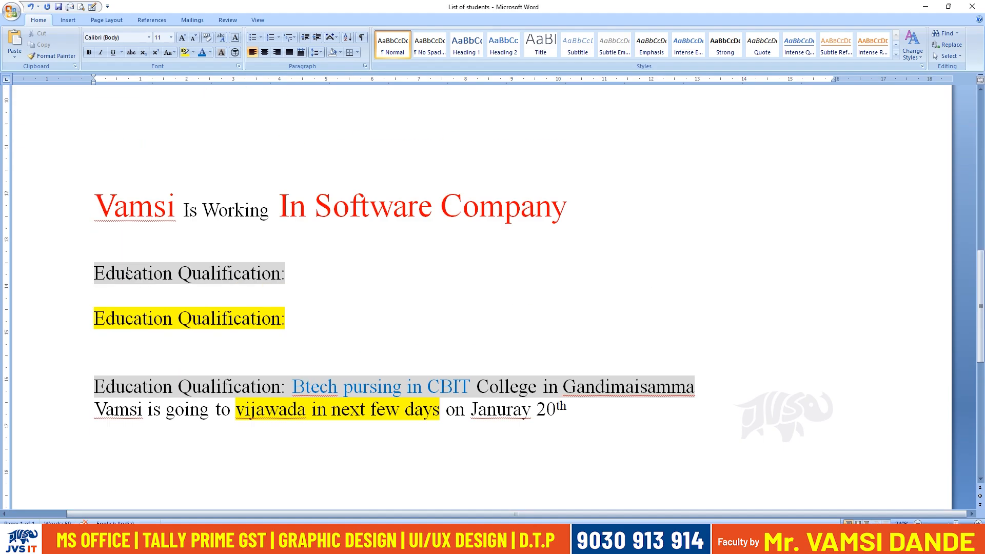
{"action": "scroll", "coordinate": [127, 272], "scroll_direction": "up", "scroll_amount": 5}
{"action": "left_click_drag", "start_coordinate": [95, 297], "coordinate": [100, 297]}
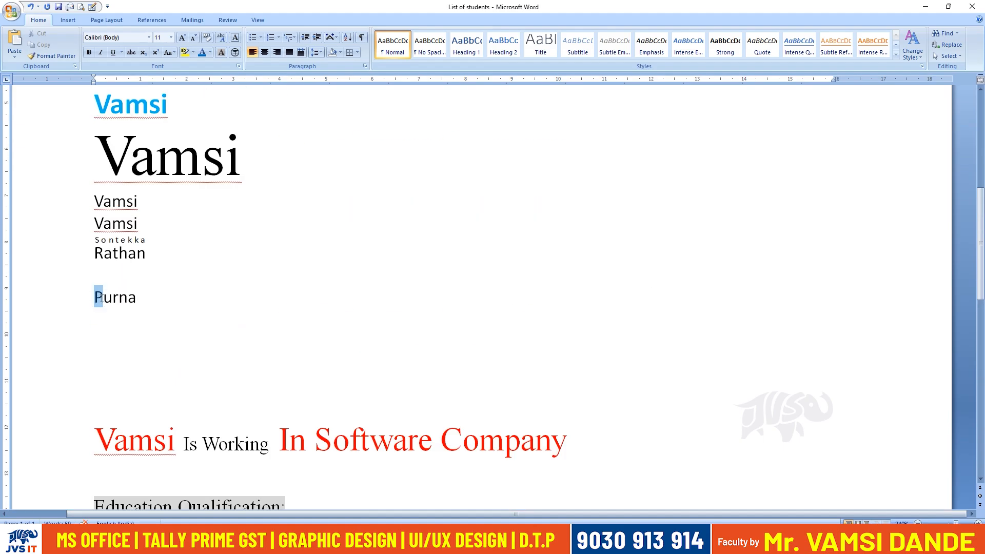
{"action": "left_click", "coordinate": [417, 374]}
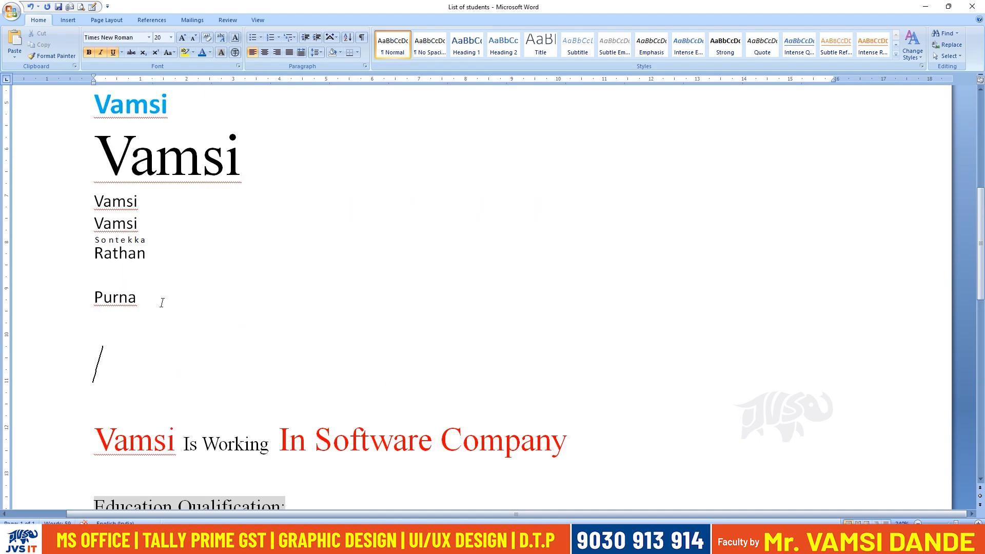
{"action": "left_click", "coordinate": [91, 298]}
{"action": "left_click", "coordinate": [95, 296]}
{"action": "left_click_drag", "start_coordinate": [94, 297], "coordinate": [103, 297]}
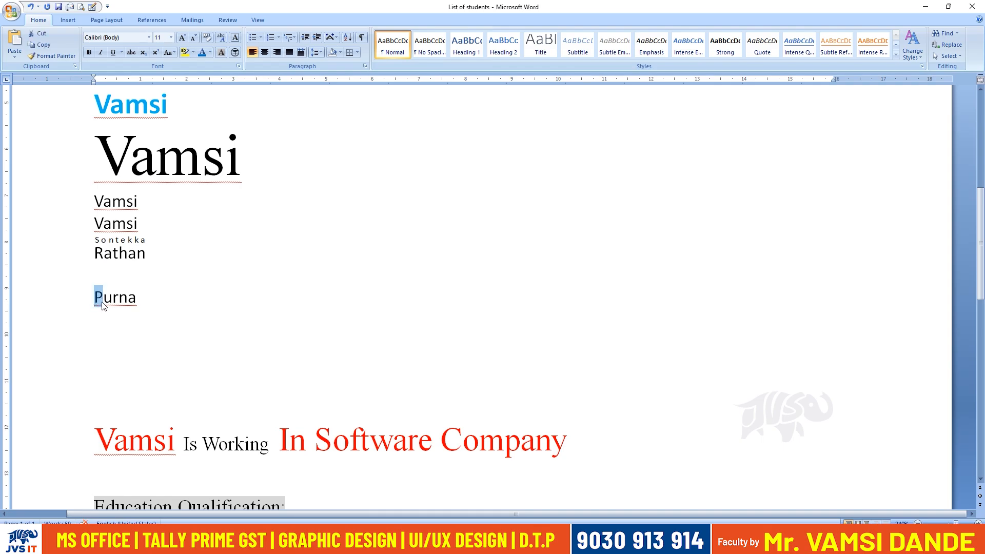
{"action": "left_click", "coordinate": [236, 53]}
{"action": "left_click_drag", "start_coordinate": [485, 193], "coordinate": [522, 191]}
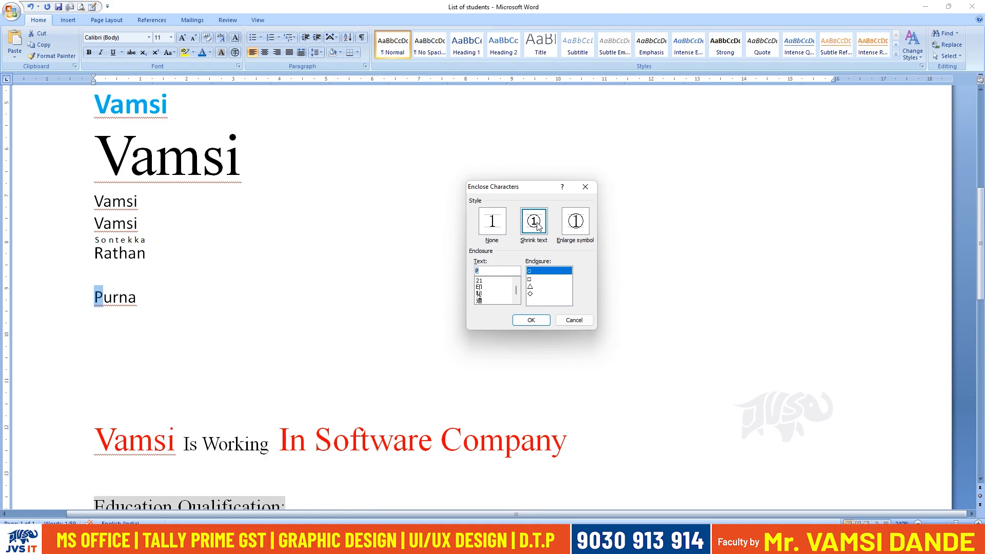
{"action": "left_click", "coordinate": [529, 280]}
{"action": "left_click", "coordinate": [530, 285]}
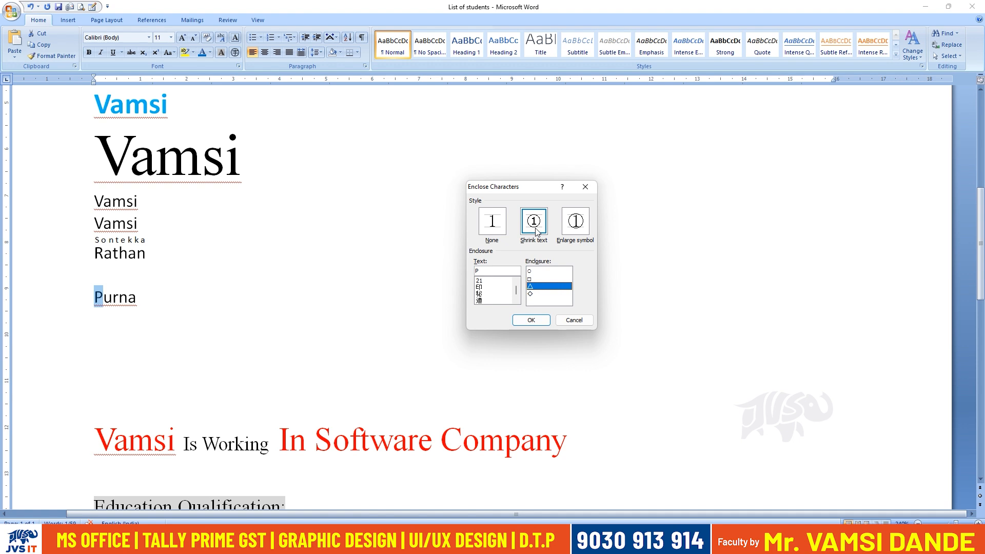
{"action": "left_click", "coordinate": [564, 229]}
{"action": "left_click", "coordinate": [533, 320]}
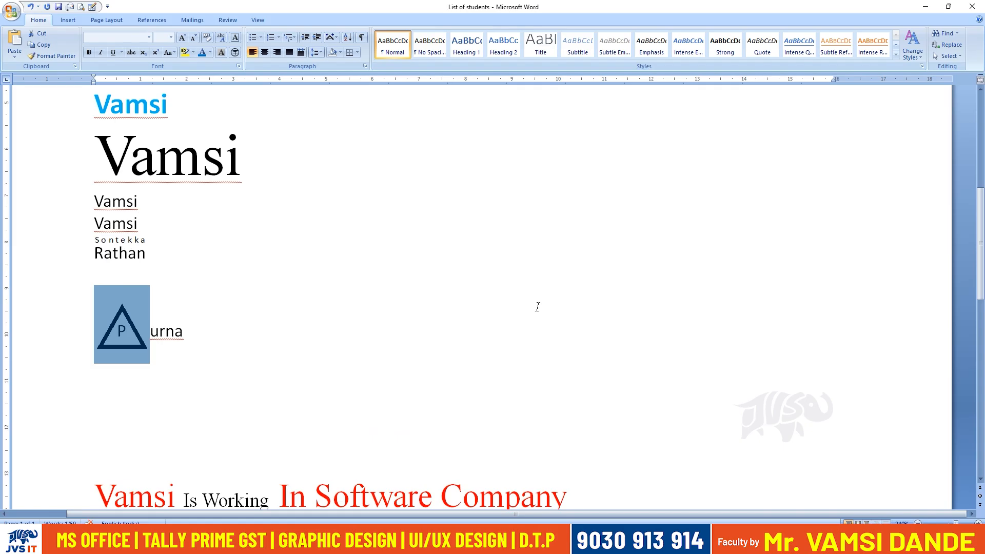
Remove the triangle around the name's first letter by setting the Enclose Characters style to None.
{"action": "left_click", "coordinate": [235, 54]}
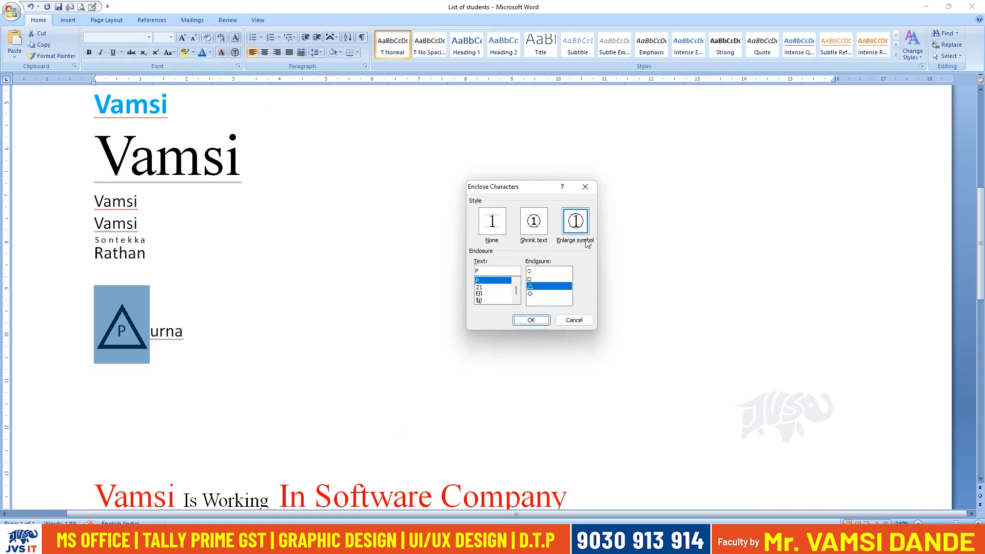
{"action": "left_click", "coordinate": [495, 237]}
{"action": "left_click", "coordinate": [532, 320]}
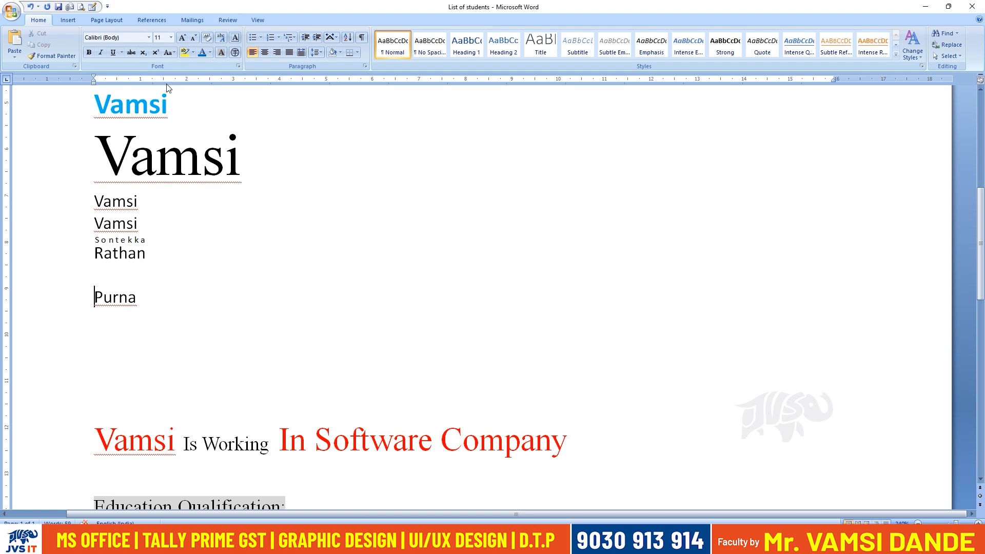
Draw a circle about 3.2 cm high and 3.1 cm wide in the empty area beside the names, and deselect it.
{"action": "left_click", "coordinate": [70, 20]}
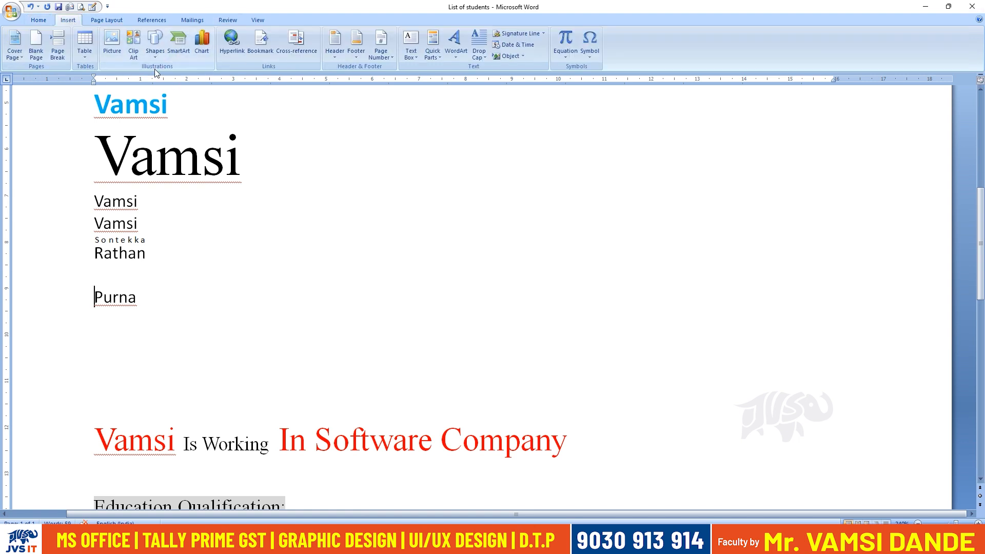
{"action": "left_click", "coordinate": [155, 56]}
{"action": "left_click", "coordinate": [201, 78]}
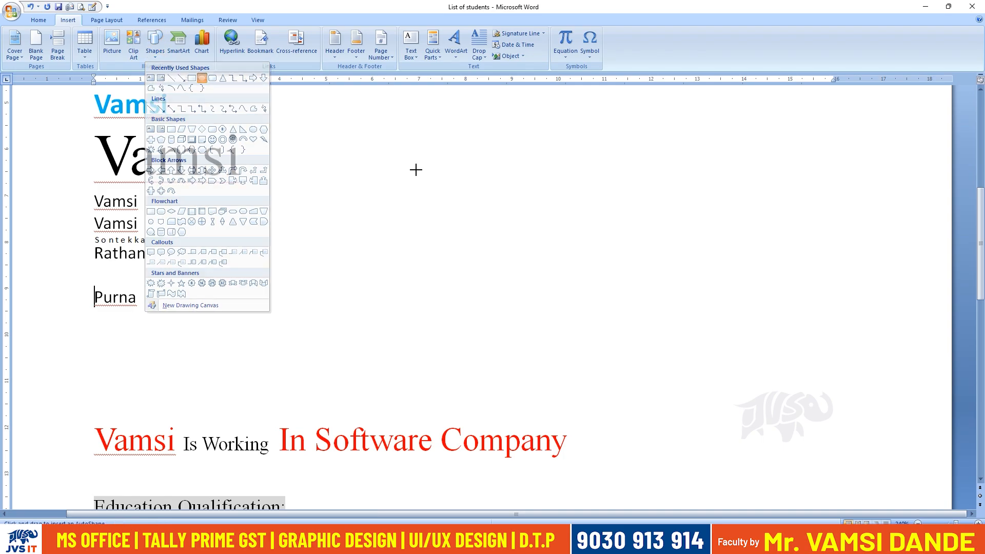
{"action": "left_click_drag", "start_coordinate": [506, 286], "coordinate": [514, 287]}
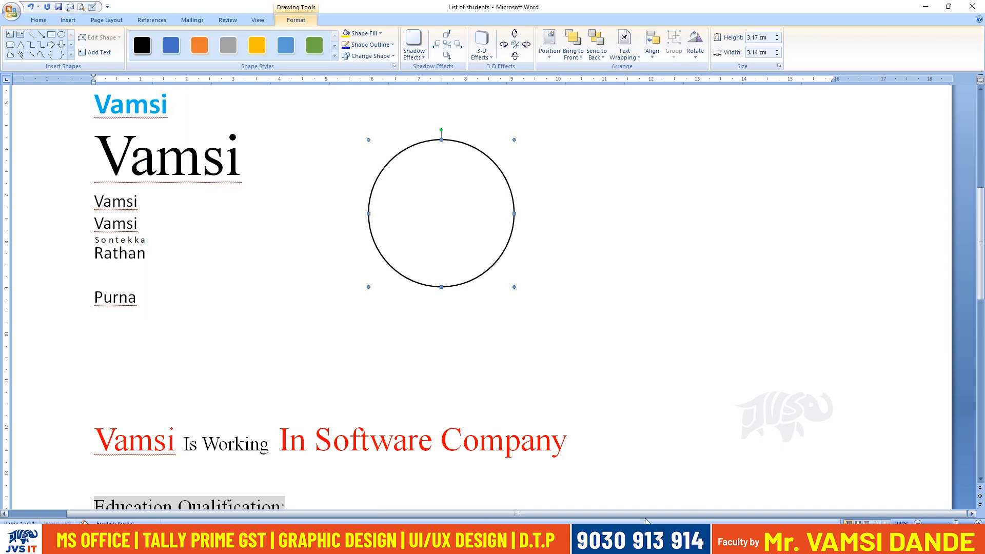
{"action": "left_click", "coordinate": [135, 200]}
{"action": "left_click", "coordinate": [226, 252]}
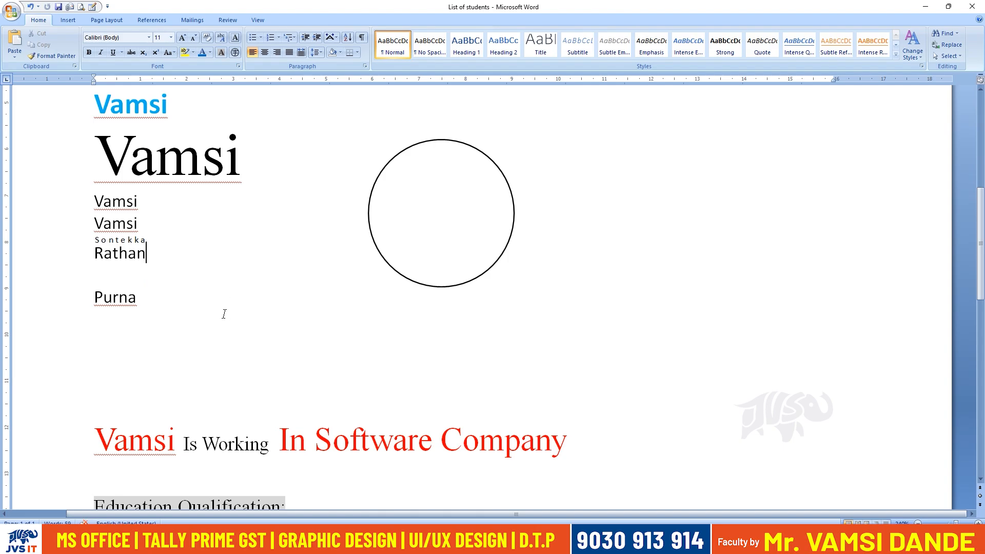
Insert the letter V as WordArt in the blue wavy style below the last small name, with In Front of Text wrapping.
{"action": "left_click", "coordinate": [68, 20]}
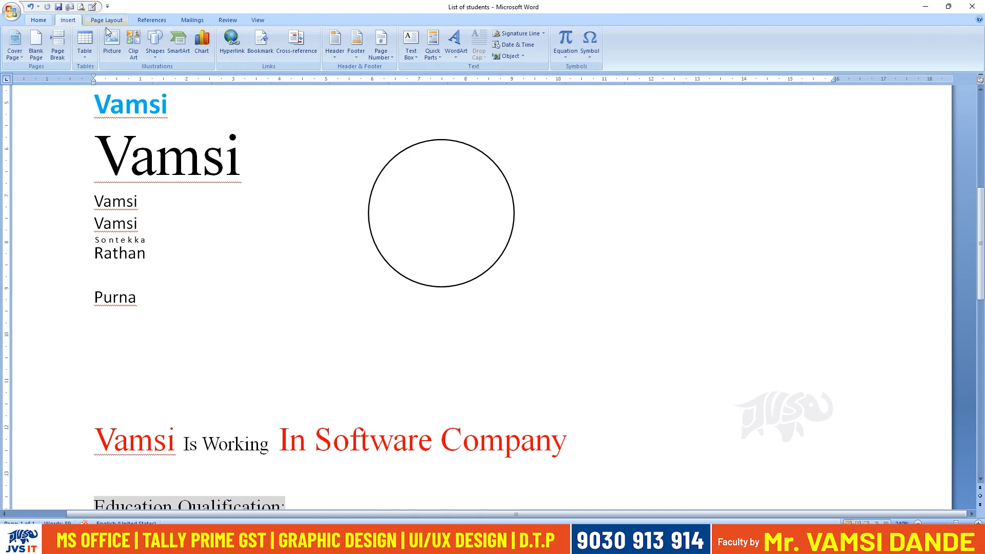
{"action": "left_click", "coordinate": [456, 43]}
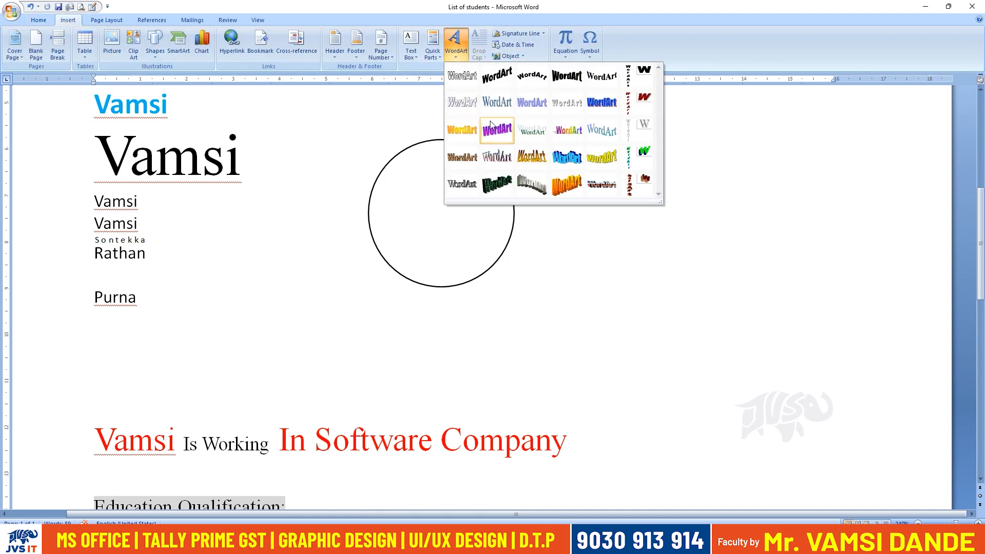
{"action": "left_click", "coordinate": [539, 168]}
{"action": "type", "text": "V"}
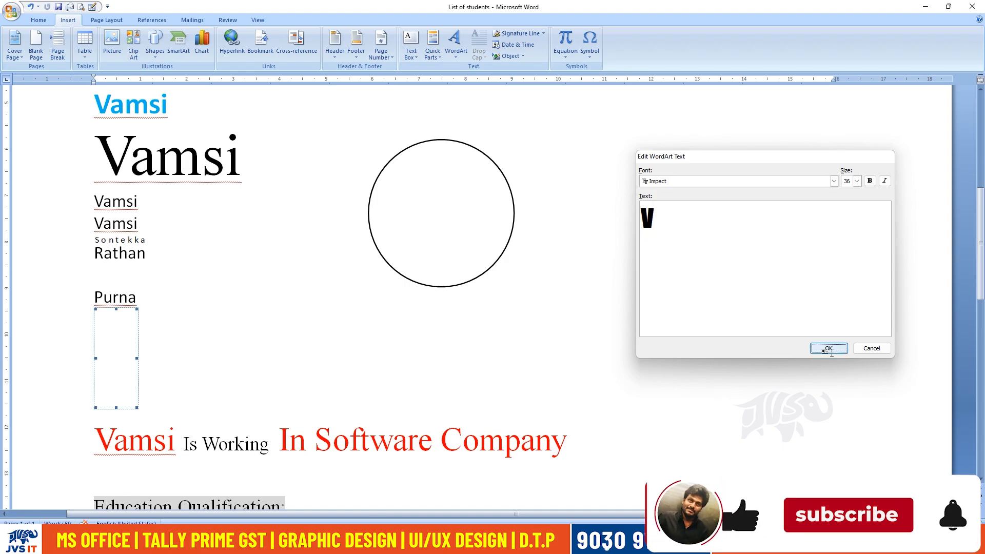
{"action": "left_click", "coordinate": [828, 349]}
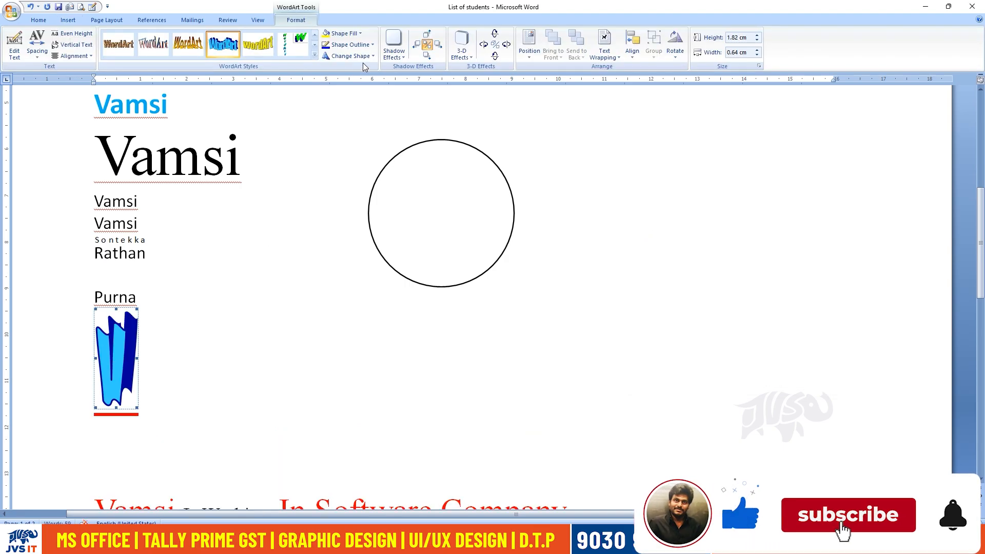
{"action": "left_click", "coordinate": [610, 57]}
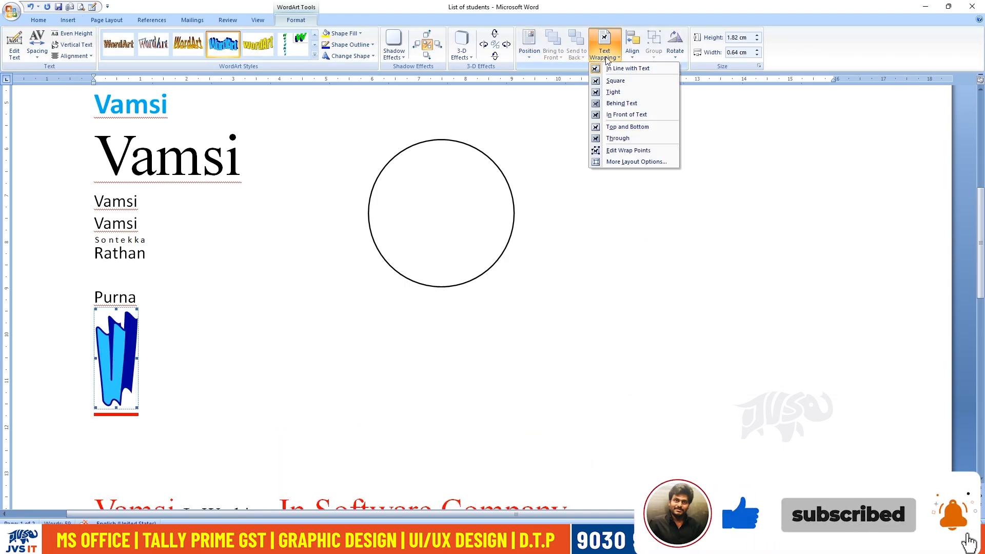
{"action": "left_click", "coordinate": [636, 115]}
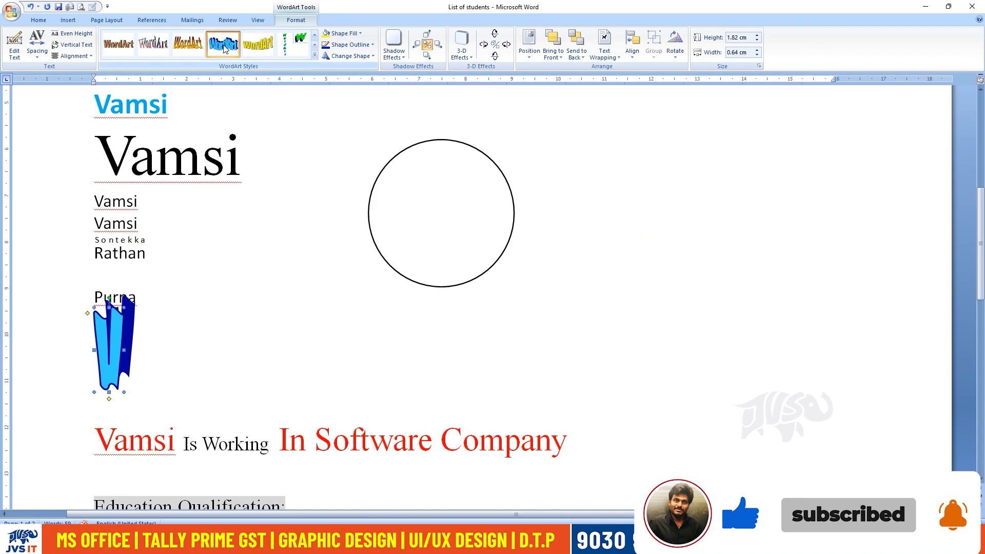
Try other WordArt styles on the letter V, apply the orange 3-D style, and move it inside the circle.
{"action": "left_click", "coordinate": [188, 43]}
{"action": "left_click", "coordinate": [118, 44]}
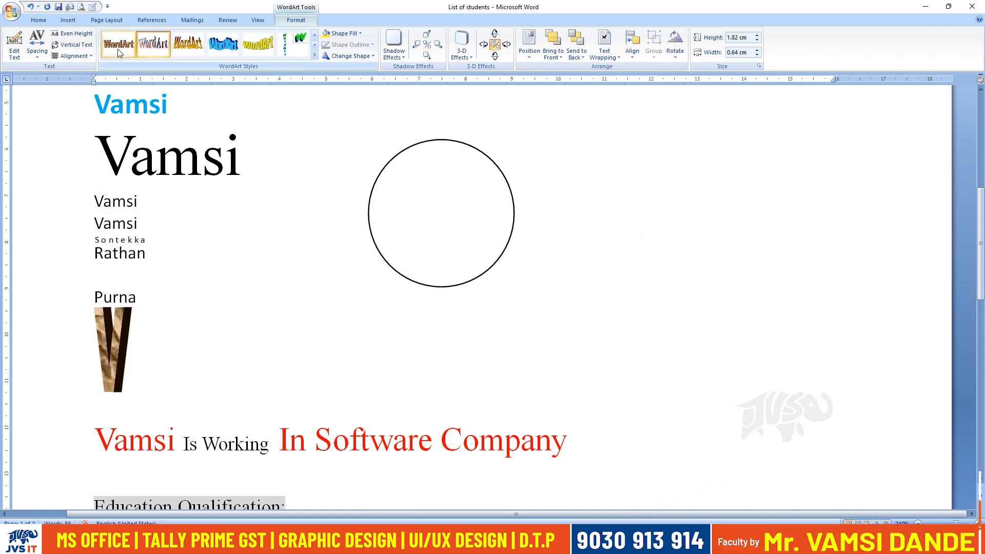
{"action": "left_click", "coordinate": [315, 56]}
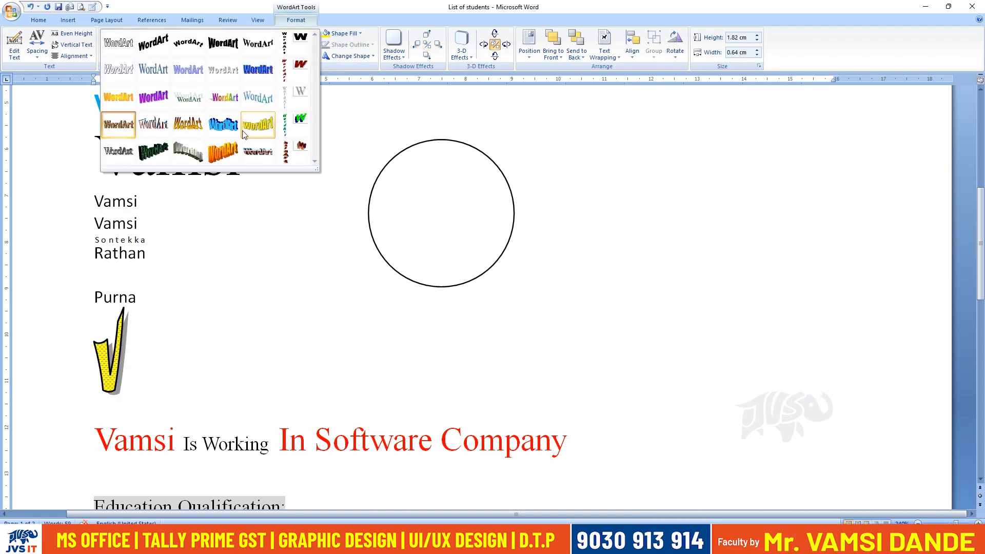
{"action": "left_click", "coordinate": [222, 151]}
{"action": "left_click_drag", "start_coordinate": [115, 384], "coordinate": [452, 254]}
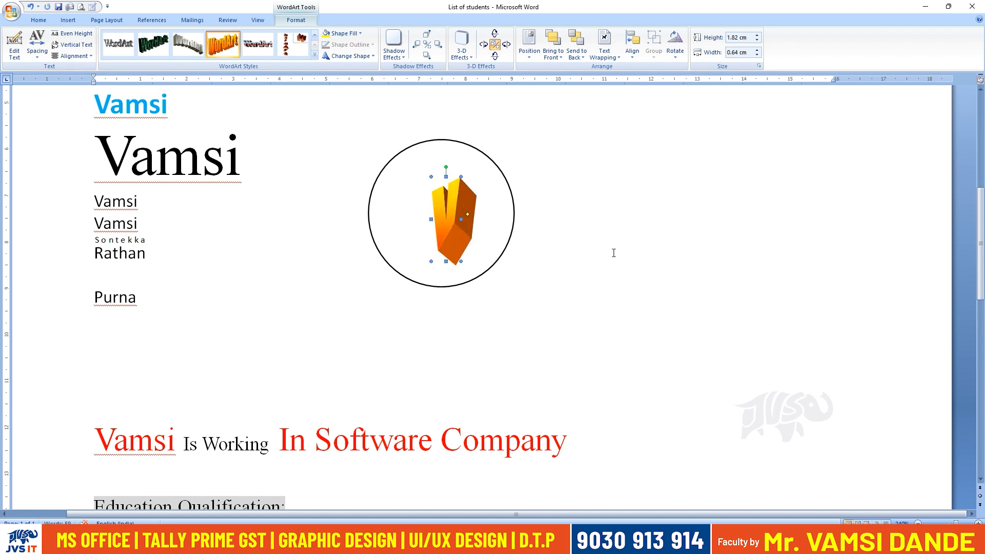
Delete the WordArt letter and the circle around it.
{"action": "key", "text": "Delete"}
{"action": "left_click", "coordinate": [450, 287]}
{"action": "key", "text": "Delete"}
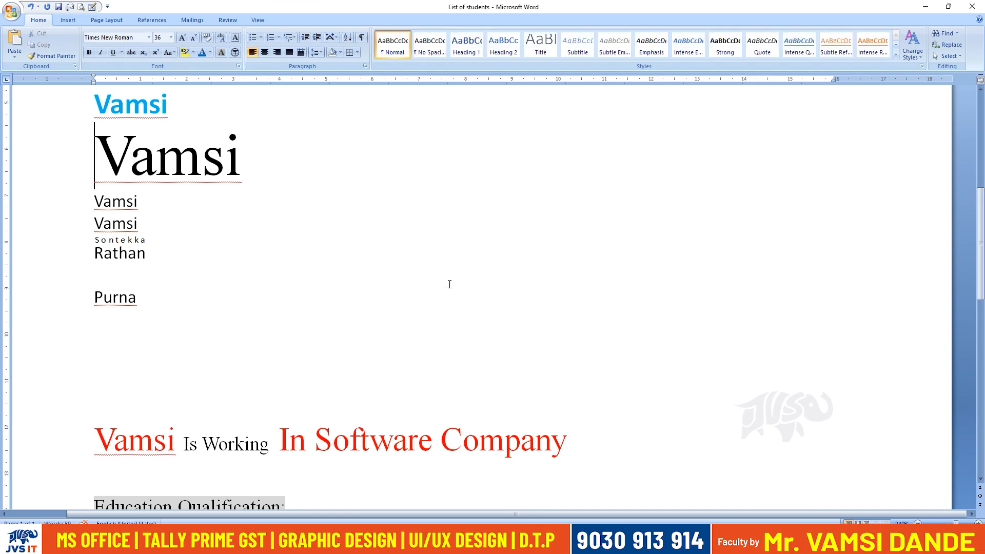
Enclose the first two letters of the last small name in a circle using the Enlarge symbol style.
{"action": "left_click_drag", "start_coordinate": [113, 297], "coordinate": [93, 296]}
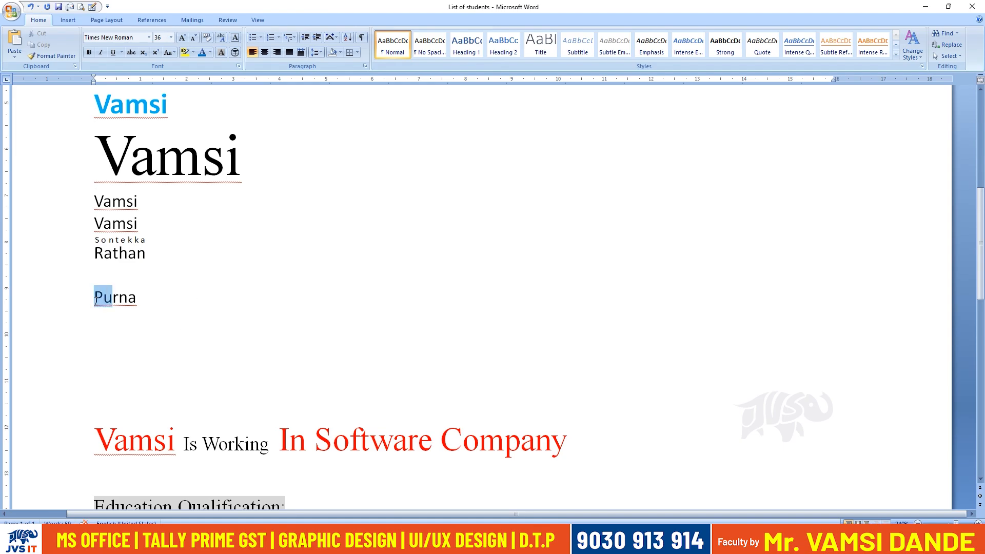
{"action": "left_click", "coordinate": [239, 52]}
{"action": "left_click", "coordinate": [533, 294]}
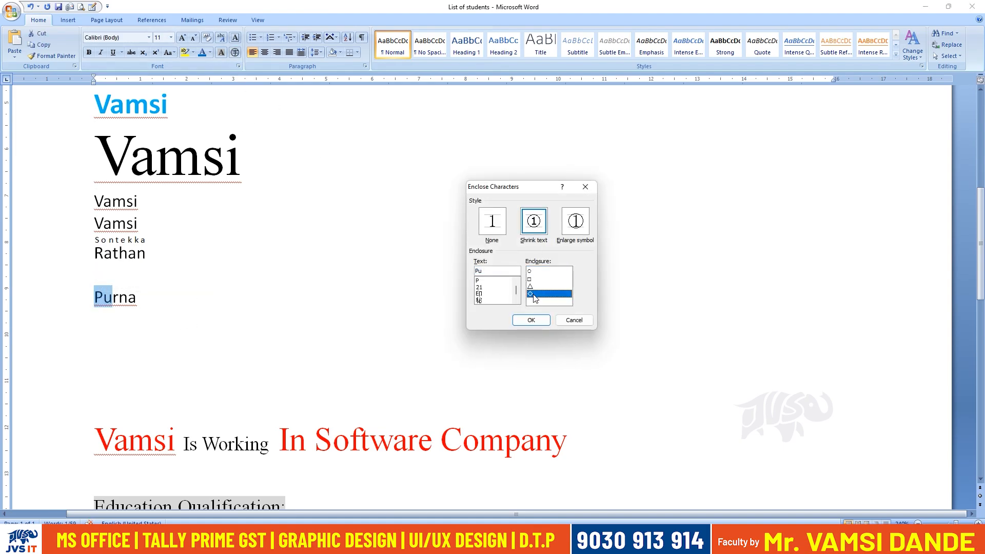
{"action": "left_click", "coordinate": [534, 273]}
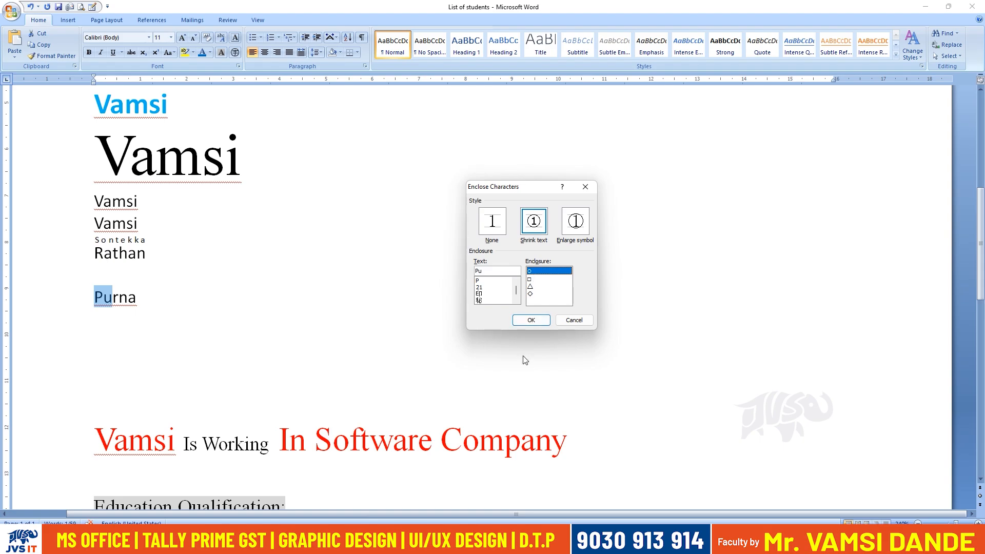
{"action": "left_click", "coordinate": [573, 225]}
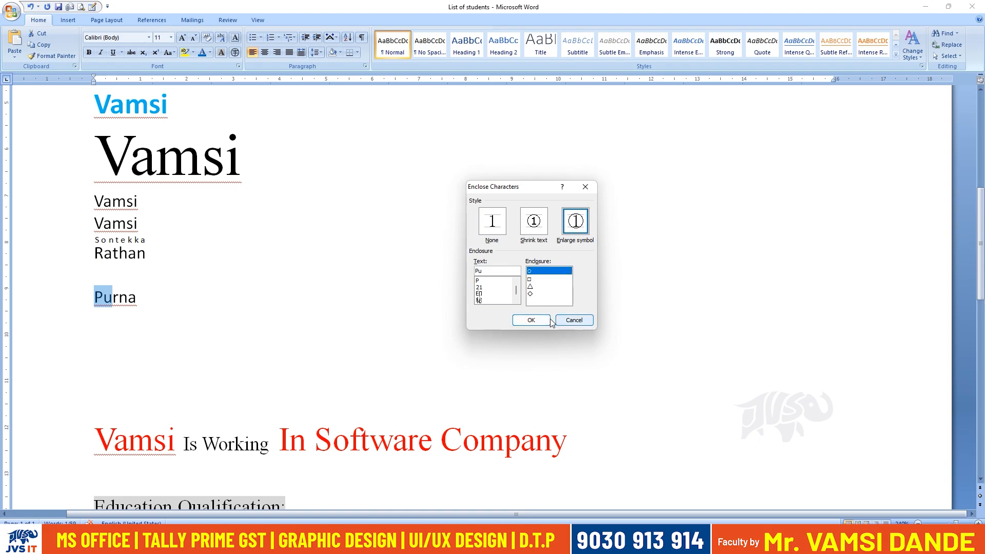
{"action": "left_click", "coordinate": [539, 319]}
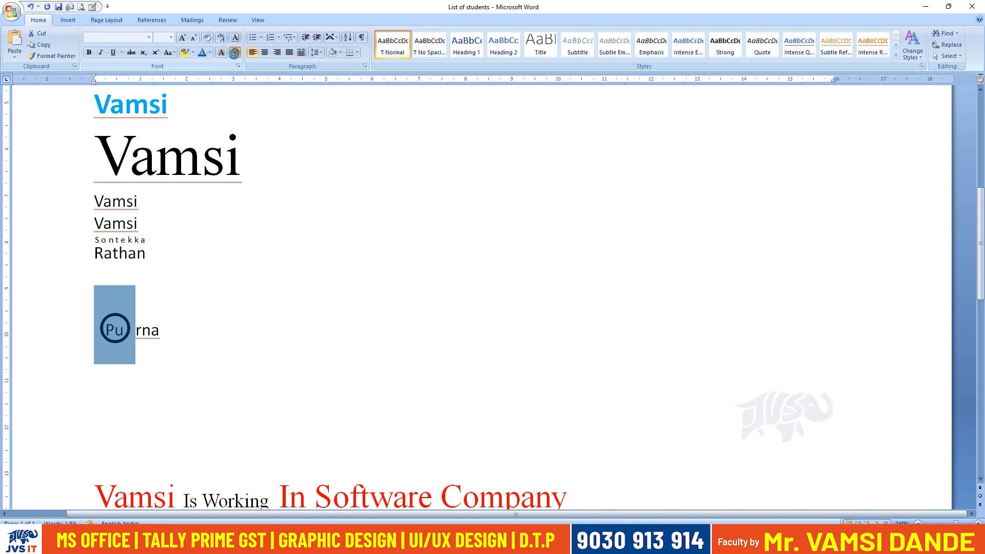
Remove the circle around the two letters by setting the Enclose Characters style to None.
{"action": "left_click", "coordinate": [235, 52]}
{"action": "left_click", "coordinate": [490, 226]}
{"action": "left_click", "coordinate": [532, 325]}
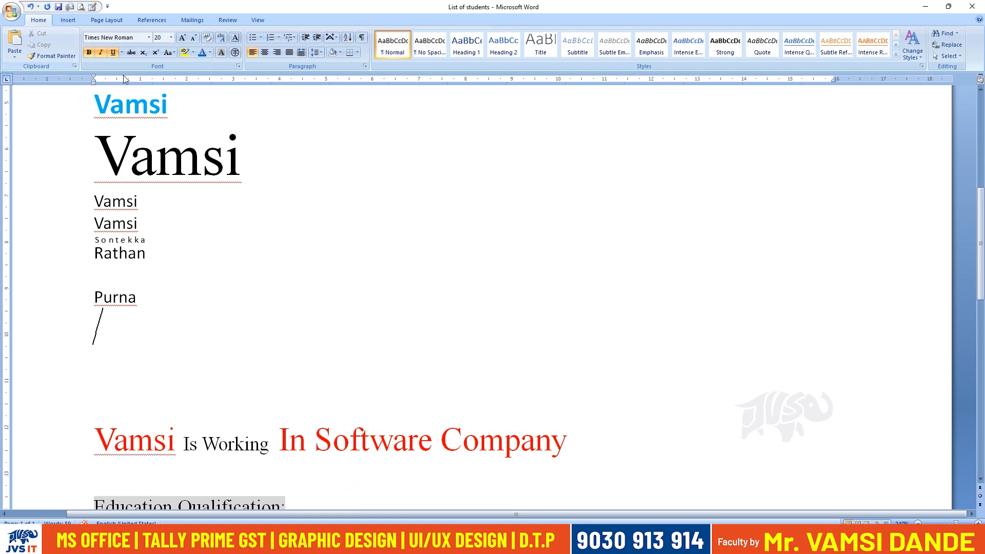
Add several blank lines below the last sentence of the document.
{"action": "left_click", "coordinate": [424, 202]}
{"action": "scroll", "coordinate": [332, 300], "scroll_direction": "down", "scroll_amount": 10}
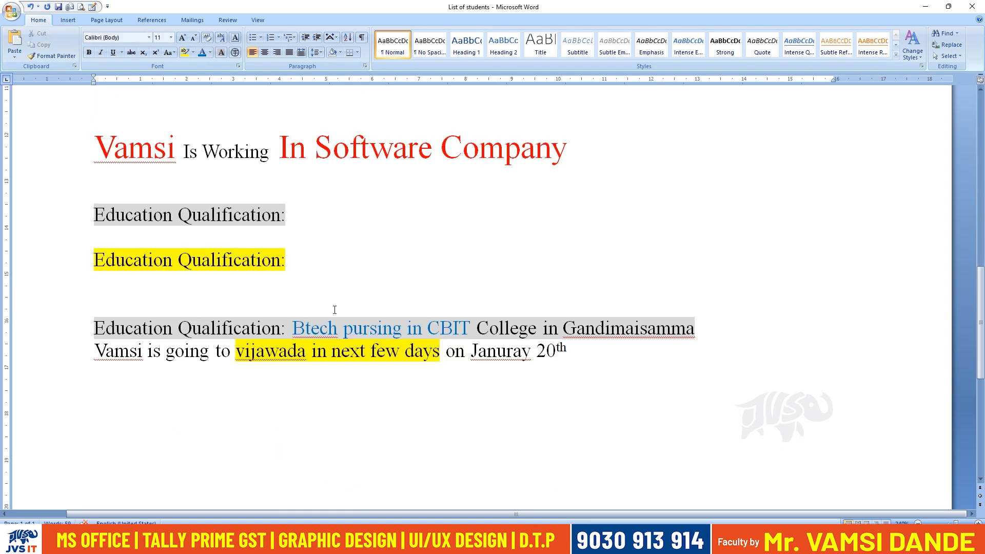
{"action": "left_click", "coordinate": [226, 279]}
{"action": "key", "text": "Return"}
{"action": "key", "text": "Return"}
{"action": "key", "text": "Return"}
{"action": "key", "text": "Return"}
{"action": "left_click", "coordinate": [142, 226]}
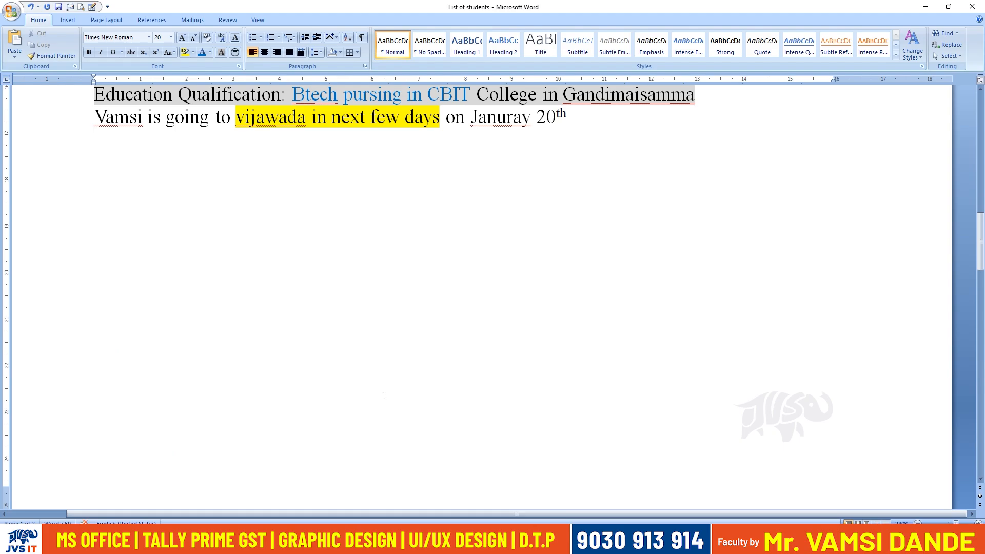
Copy the lines from below the List of Students heading through the last small name and paste them into a new document.
{"action": "scroll", "coordinate": [384, 396], "scroll_direction": "up", "scroll_amount": 15}
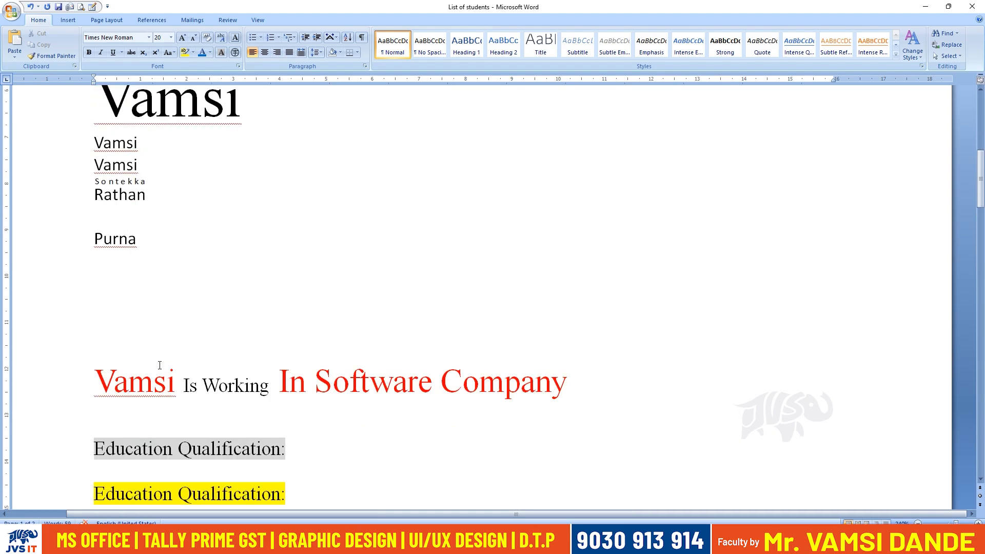
{"action": "scroll", "coordinate": [162, 341], "scroll_direction": "up", "scroll_amount": 2}
{"action": "left_click_drag", "start_coordinate": [95, 269], "coordinate": [167, 451]}
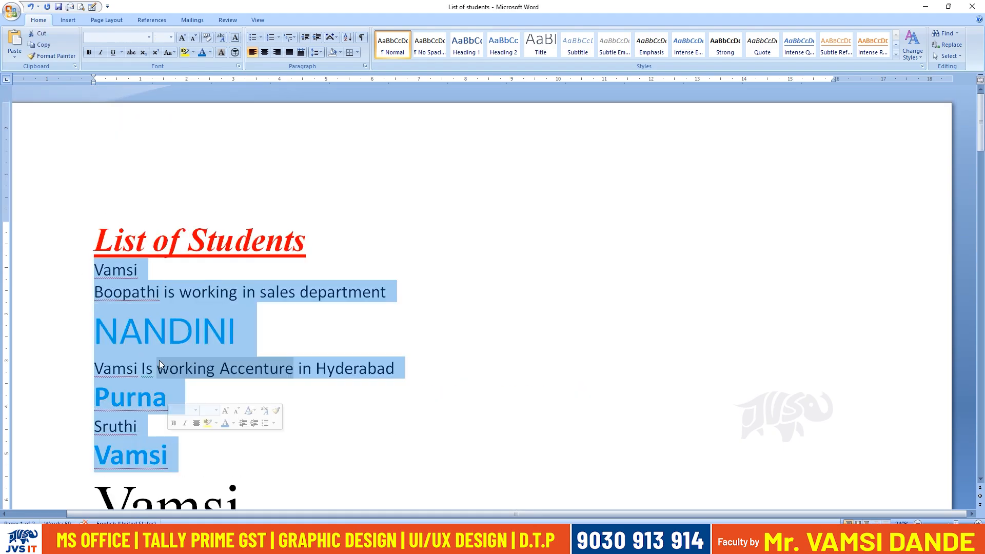
{"action": "scroll", "coordinate": [198, 312], "scroll_direction": "down", "scroll_amount": 6}
{"action": "left_click", "coordinate": [175, 252], "text": "shift"}
{"action": "key", "text": "ctrl+c"}
{"action": "key", "text": "ctrl+n"}
{"action": "key", "text": "ctrl+v"}
Clear the formatting of all the pasted lines in the new document.
{"action": "scroll", "coordinate": [216, 352], "scroll_direction": "down", "scroll_amount": 3}
{"action": "scroll", "coordinate": [216, 352], "scroll_direction": "down", "scroll_amount": 5}
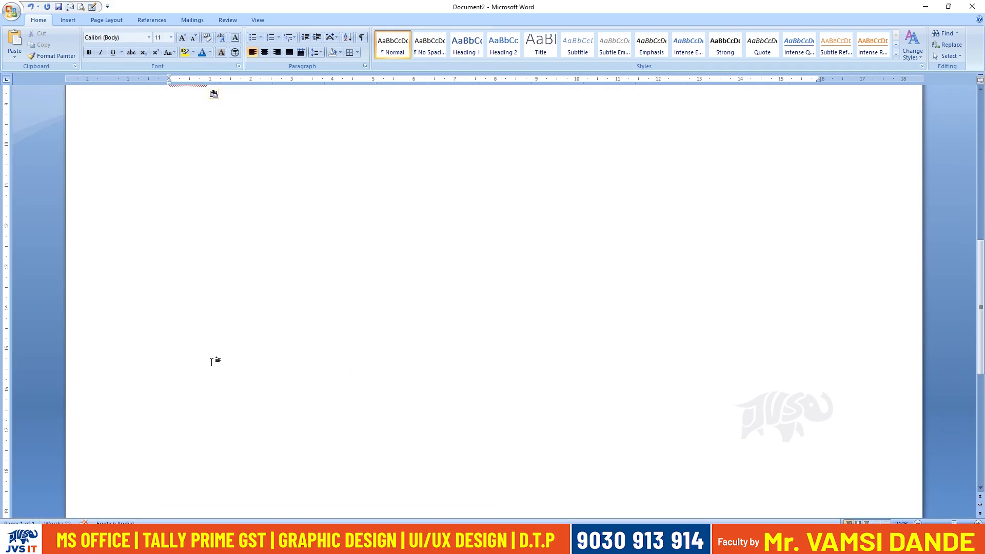
{"action": "scroll", "coordinate": [297, 326], "scroll_direction": "up", "scroll_amount": 5}
{"action": "scroll", "coordinate": [279, 336], "scroll_direction": "down", "scroll_amount": 2}
{"action": "scroll", "coordinate": [271, 325], "scroll_direction": "down", "scroll_amount": 4}
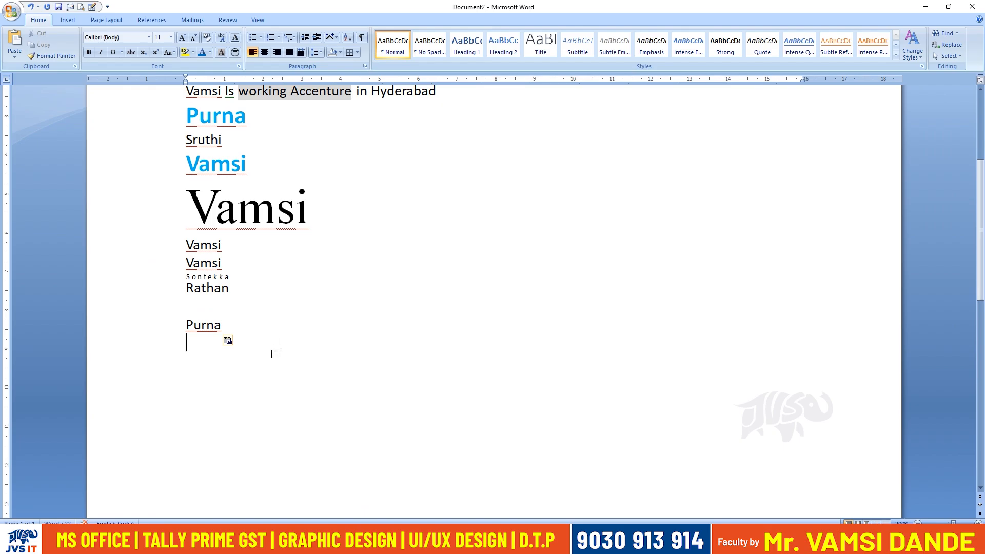
{"action": "scroll", "coordinate": [272, 354], "scroll_direction": "up", "scroll_amount": 3}
{"action": "left_click_drag", "start_coordinate": [273, 473], "coordinate": [159, 169]}
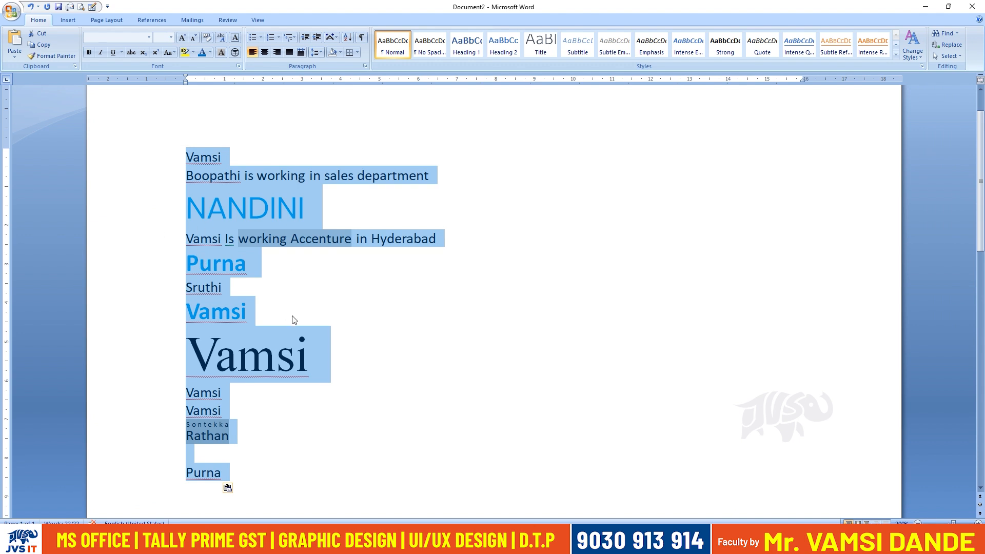
{"action": "left_click", "coordinate": [208, 39]}
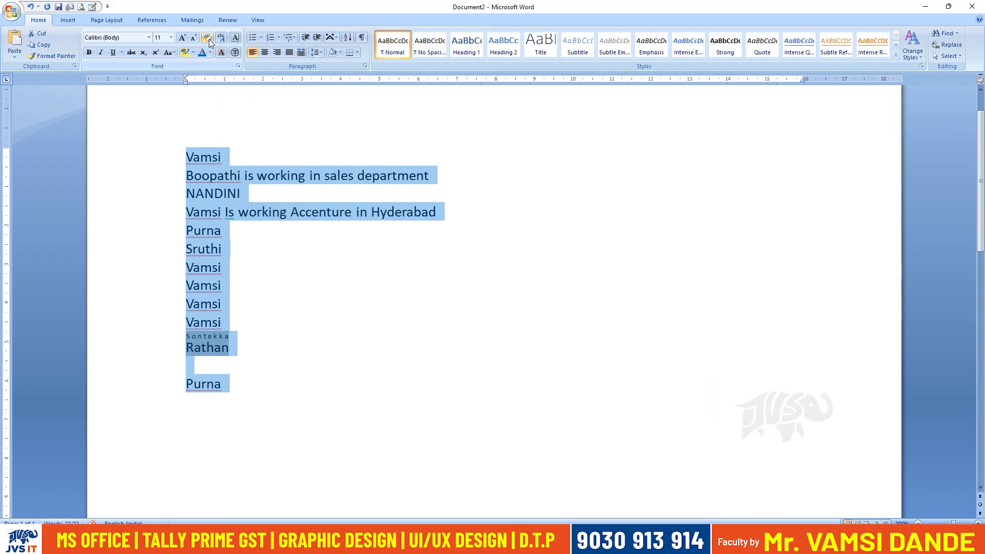
Delete the three repeated name lines above the name with the phonetic guide, and remove the blank line below it.
{"action": "left_click", "coordinate": [270, 312]}
{"action": "left_click_drag", "start_coordinate": [257, 323], "coordinate": [182, 277]}
{"action": "key", "text": "Delete"}
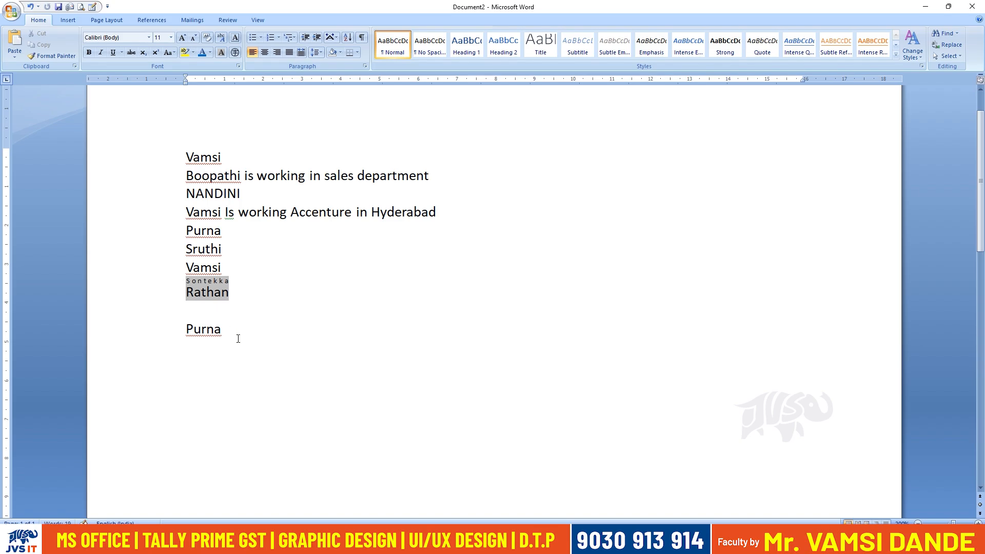
{"action": "left_click", "coordinate": [259, 310]}
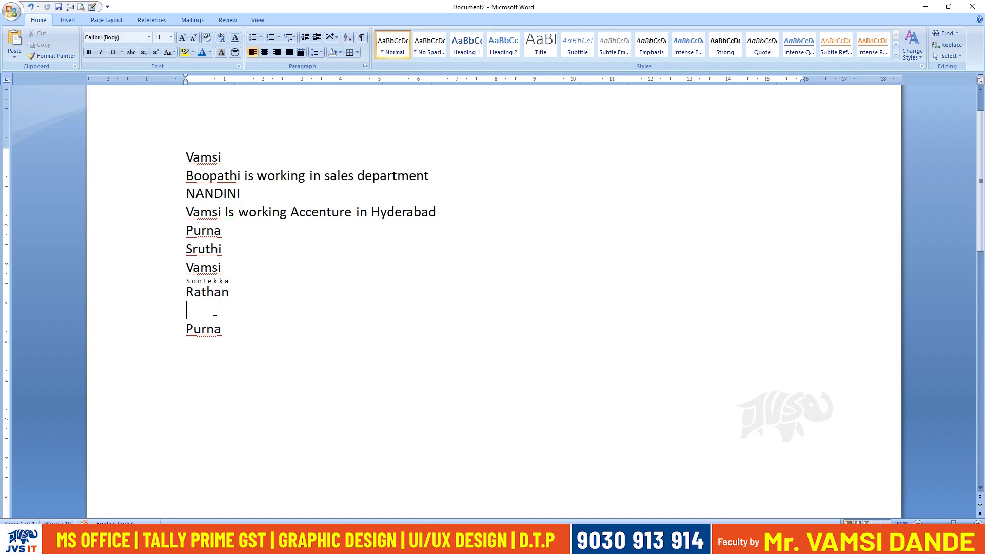
{"action": "key", "text": "BackSpace"}
Delete the sixth entry, the name with the phonetic guide, and the last name from the list.
{"action": "left_click", "coordinate": [226, 250]}
{"action": "left_click", "coordinate": [180, 252]}
{"action": "key", "text": "Delete"}
{"action": "left_click_drag", "start_coordinate": [244, 271], "coordinate": [176, 279]}
{"action": "key", "text": "Delete"}
{"action": "key", "text": "Delete"}
{"action": "left_click", "coordinate": [306, 295]}
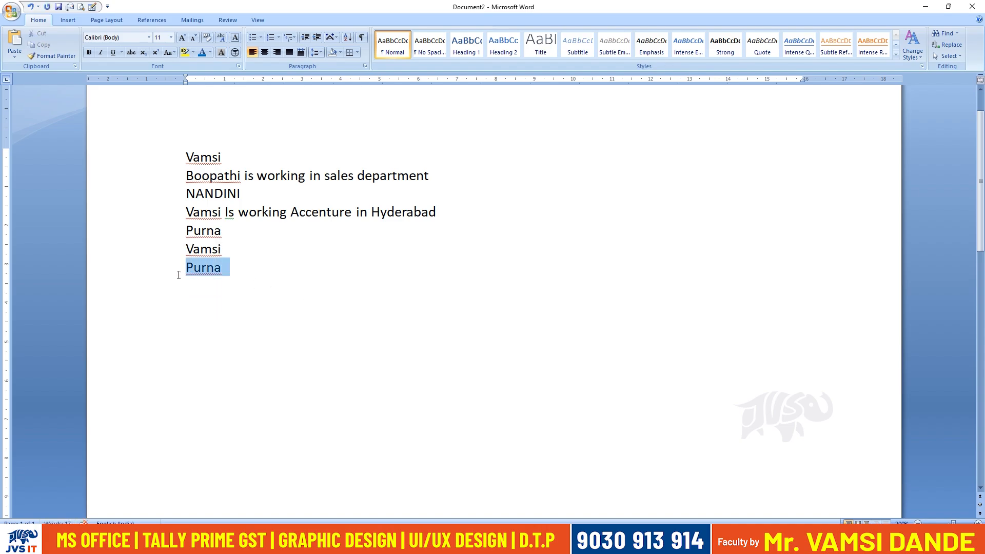
{"action": "key", "text": "Delete"}
Add five students' names at the end of the list, each on its own line.
{"action": "type", "text": "Suresh"}
{"action": "key", "text": "Return"}
{"action": "type", "text": "Mahesh"}
{"action": "key", "text": "Return"}
{"action": "type", "text": "Prudhvi "}
{"action": "type", "text": "Sony"}
{"action": "key", "text": "Return"}
{"action": "type", "text": "Keerthi"}
{"action": "key", "text": "Return"}
Add two more students' names on separate lines below the five new names, correcting the spelling of the last one.
{"action": "type", "text": "Joshu"}
{"action": "type", "text": "Ta"}
{"action": "key", "text": "BackSpace"}
{"action": "type", "text": "hans"}
{"action": "key", "text": "BackSpace"}
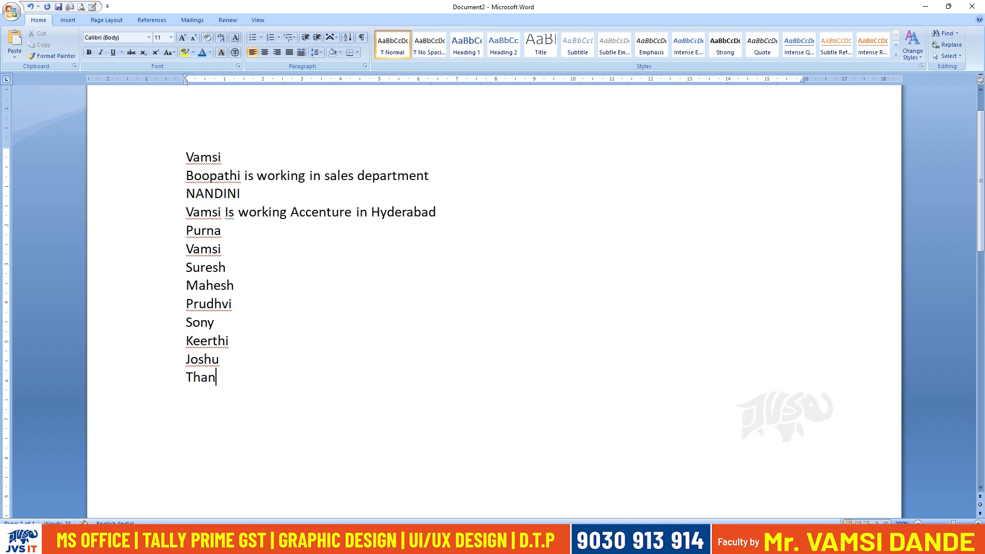
{"action": "type", "text": "i"}
{"action": "key", "text": "BackSpace"}
{"action": "type", "text": "sdi"}
{"action": "key", "text": "BackSpace"}
{"action": "key", "text": "BackSpace"}
{"action": "key", "text": "BackSpace"}
{"action": "type", "text": "si"}
Turn the whole list into a bulleted list and add two students' names as new items at its end.
{"action": "left_click_drag", "start_coordinate": [187, 154], "coordinate": [257, 386]}
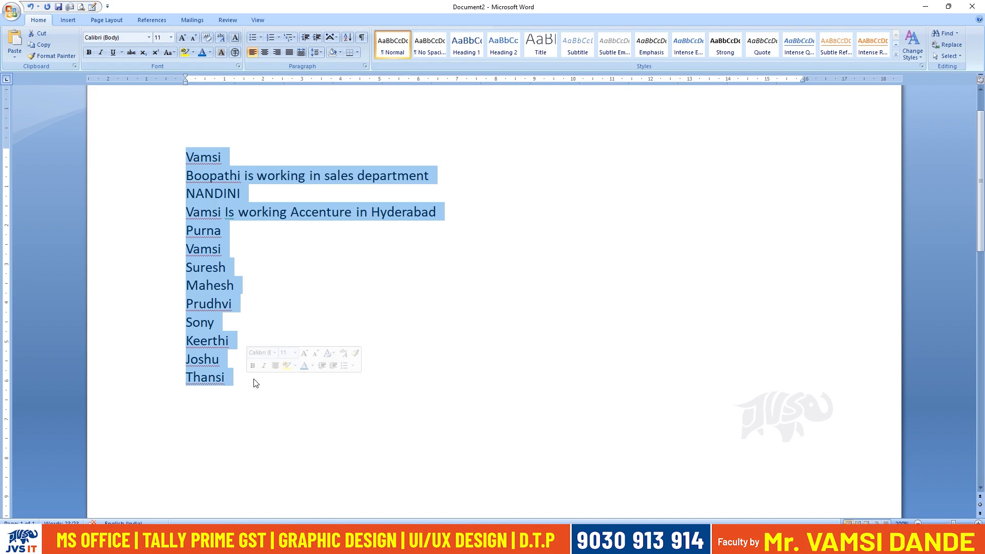
{"action": "left_click", "coordinate": [252, 39]}
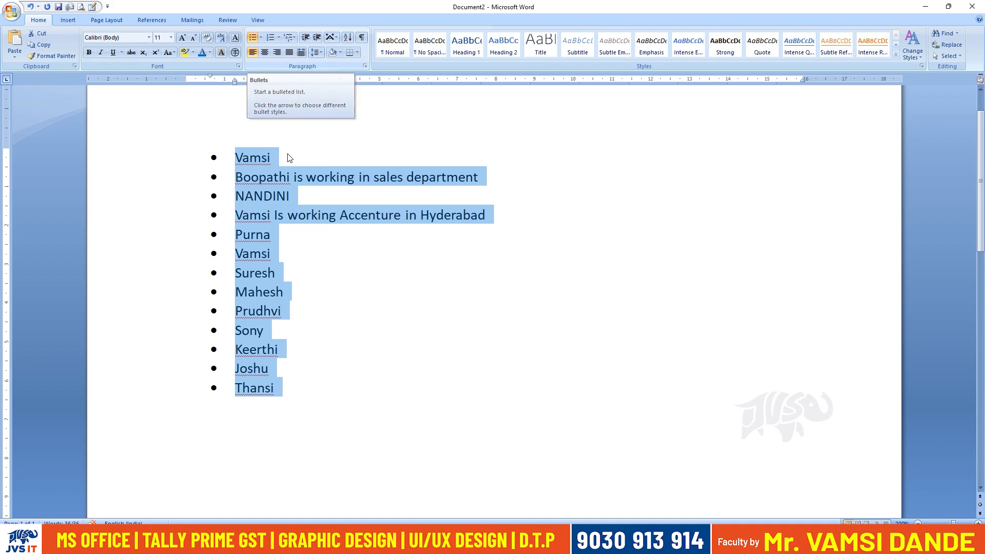
{"action": "left_click", "coordinate": [334, 398]}
{"action": "key", "text": "Return"}
{"action": "type", "text": "Rajesh"}
{"action": "key", "text": "Return"}
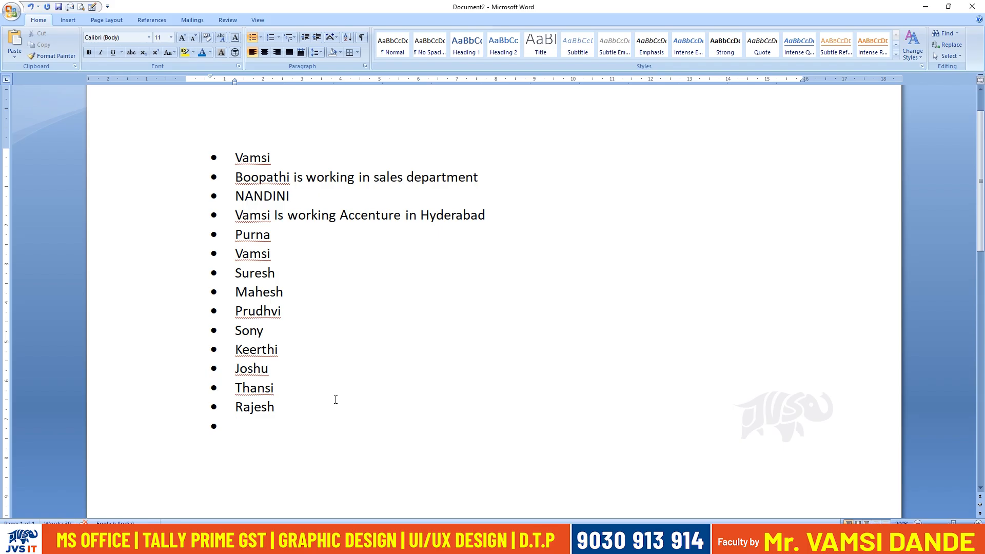
{"action": "type", "text": "Sindhu"}
Change the whole bulleted list to a numbered list and add three students' names as items 16 to 18.
{"action": "left_click_drag", "start_coordinate": [281, 427], "coordinate": [210, 168]}
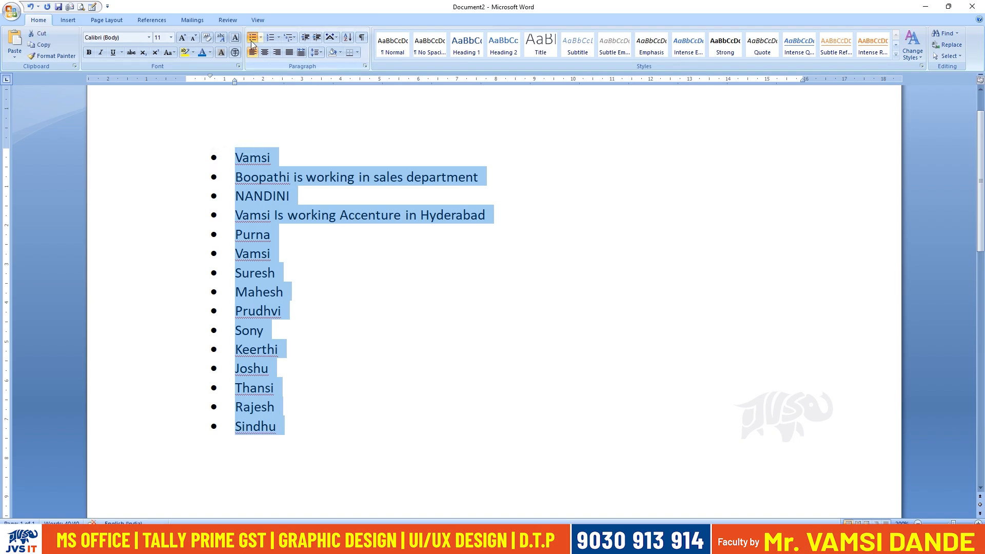
{"action": "left_click", "coordinate": [272, 39]}
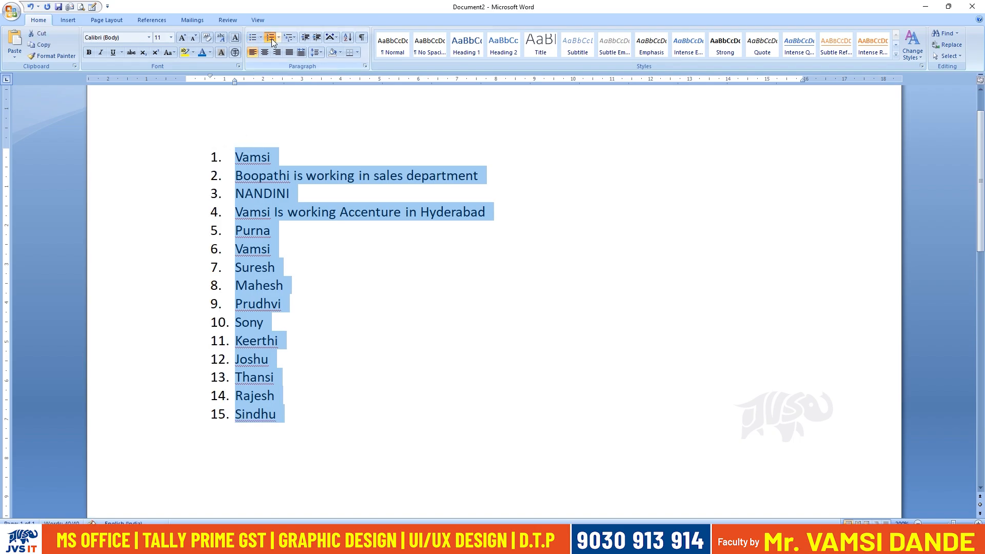
{"action": "left_click", "coordinate": [339, 414]}
{"action": "key", "text": "Return"}
{"action": "type", "text": "Geetha"}
{"action": "key", "text": "Return"}
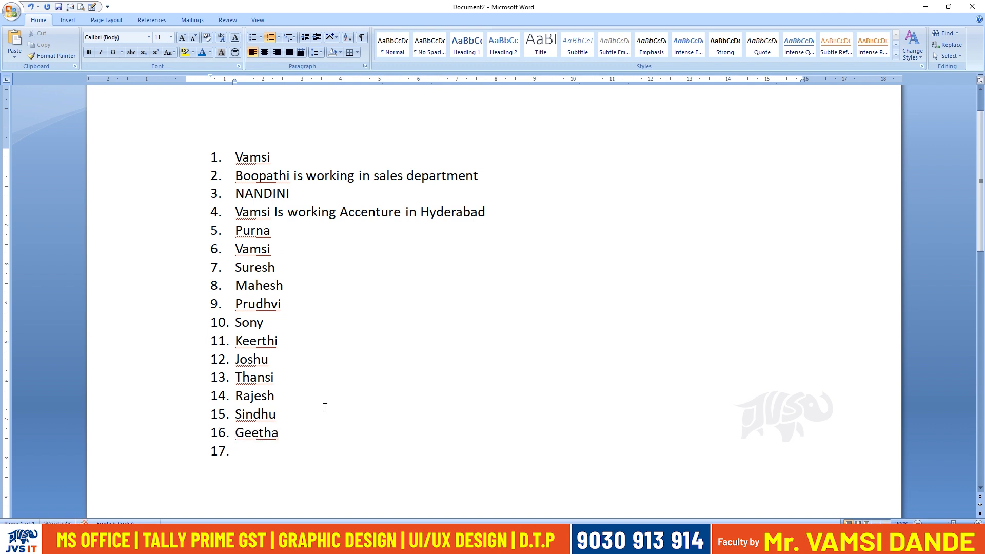
{"action": "type", "text": "Rajiv"}
{"action": "key", "text": "Return"}
{"action": "type", "text": "Maheswari"}
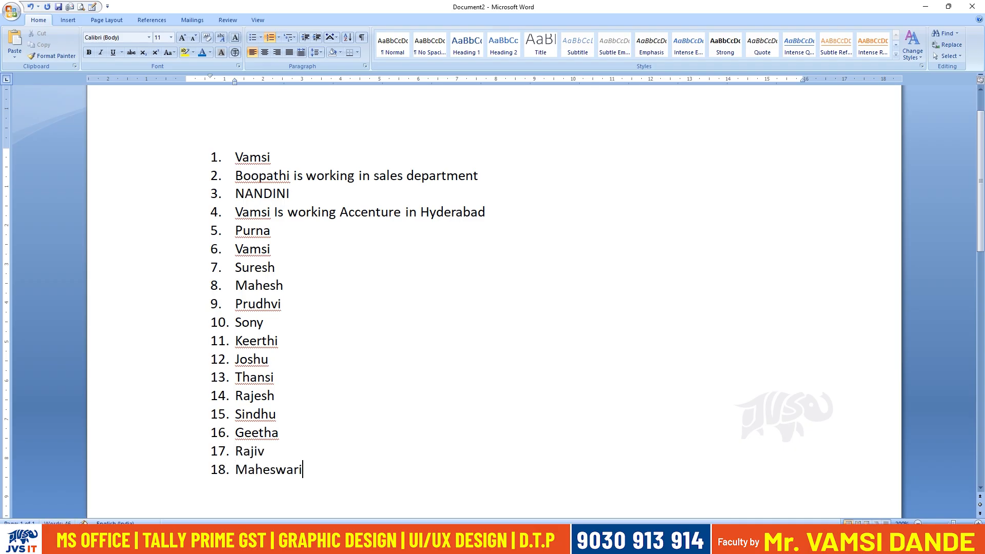
Change the whole numbered list to arrow bullets.
{"action": "left_click_drag", "start_coordinate": [346, 487], "coordinate": [237, 157]}
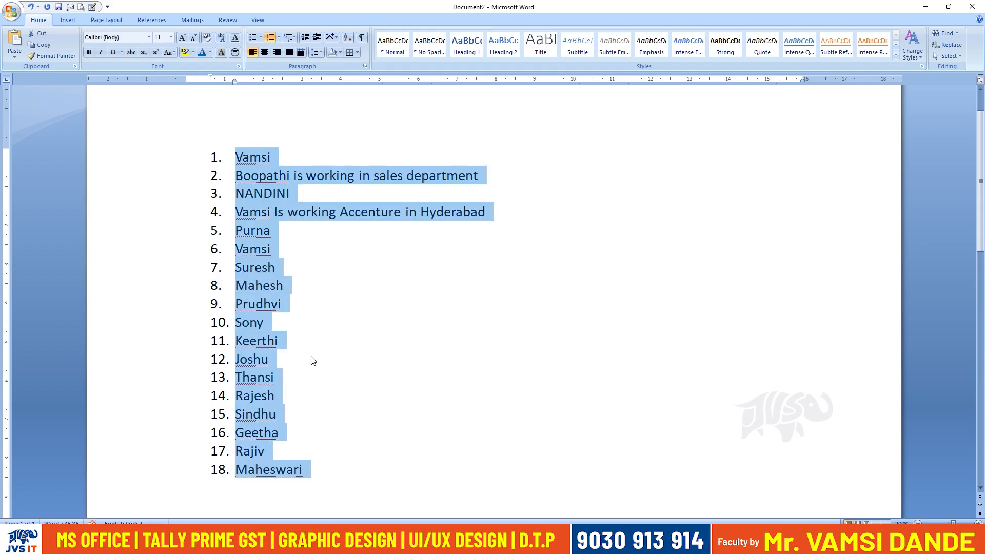
{"action": "left_click", "coordinate": [261, 38]}
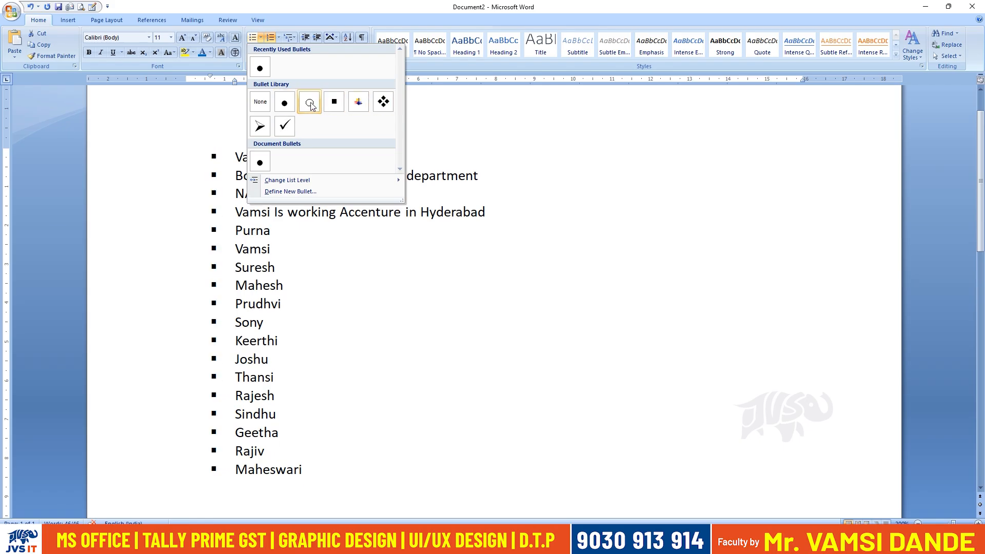
{"action": "left_click", "coordinate": [259, 126]}
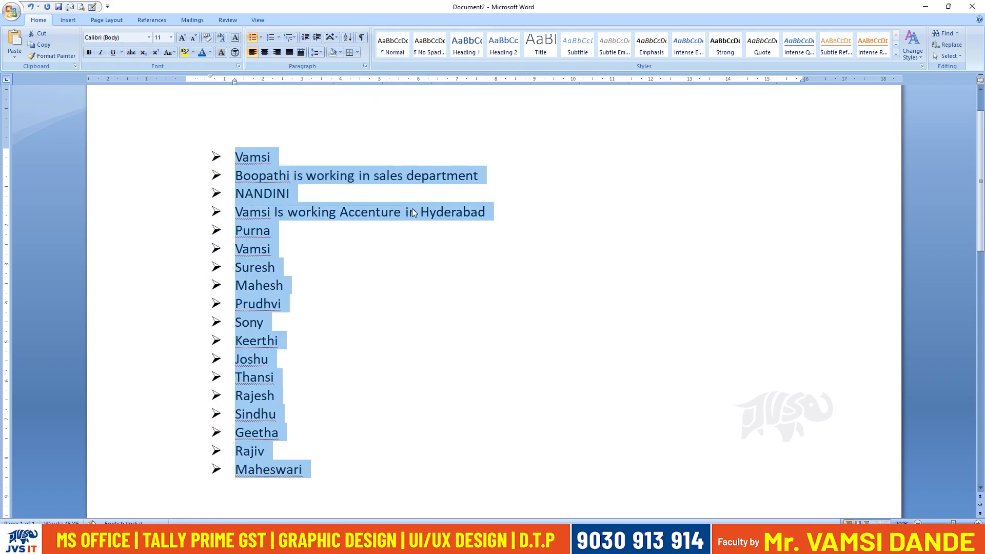
Number the whole list in the 1) 2) 3) format, then remove its numbering.
{"action": "left_click", "coordinate": [279, 38]}
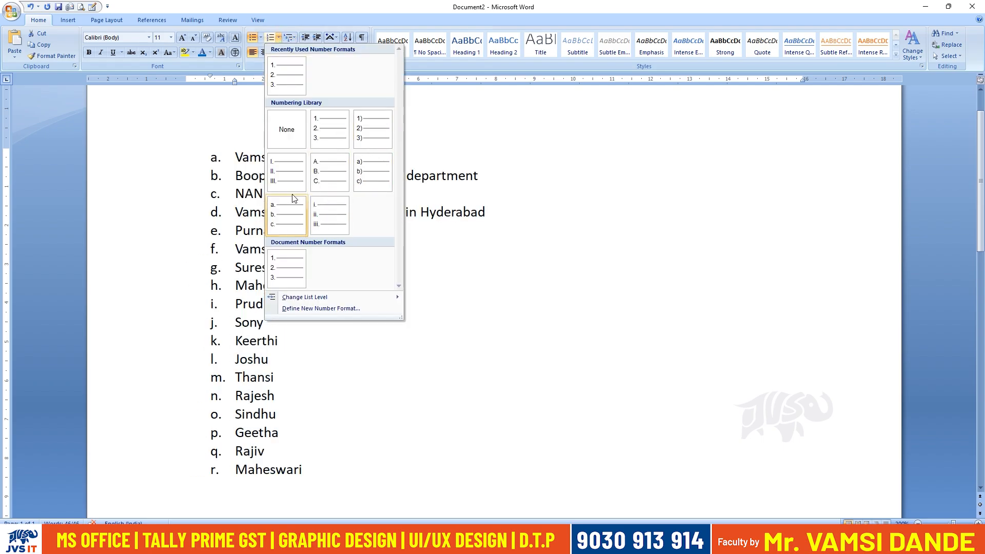
{"action": "left_click", "coordinate": [374, 133]}
{"action": "left_click", "coordinate": [278, 37]}
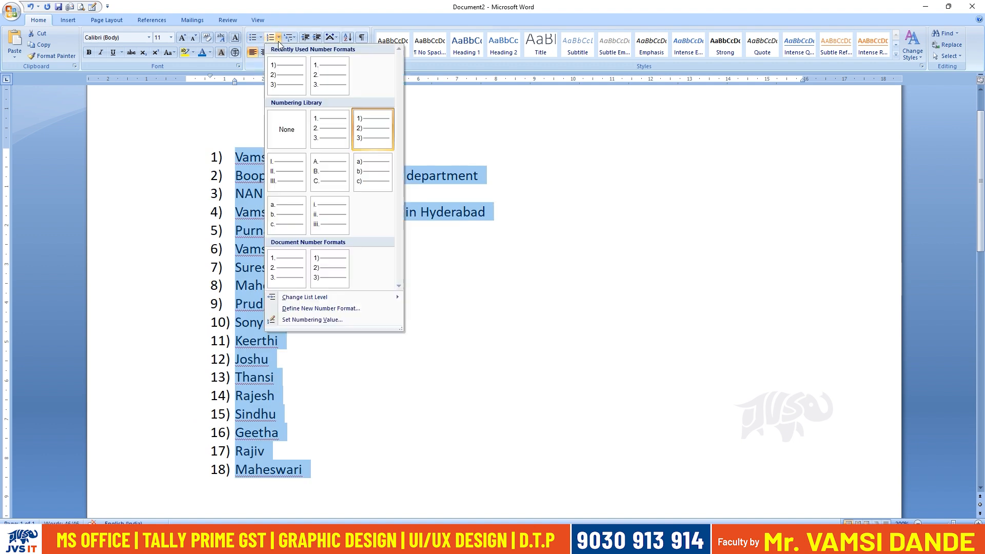
{"action": "left_click", "coordinate": [286, 129]}
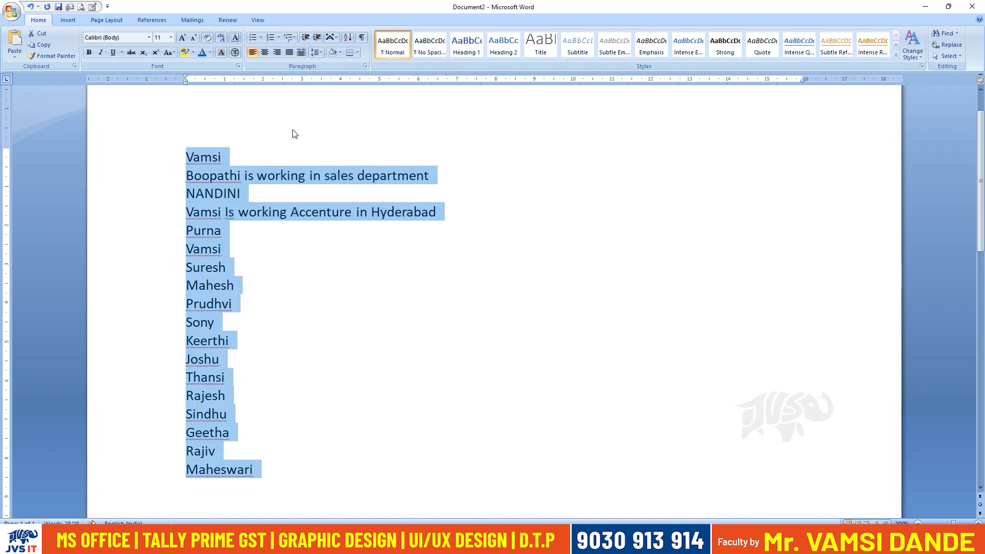
Apply arrow bullets to the whole list again, then remove the bullets.
{"action": "left_click", "coordinate": [261, 37]}
{"action": "left_click", "coordinate": [259, 67]}
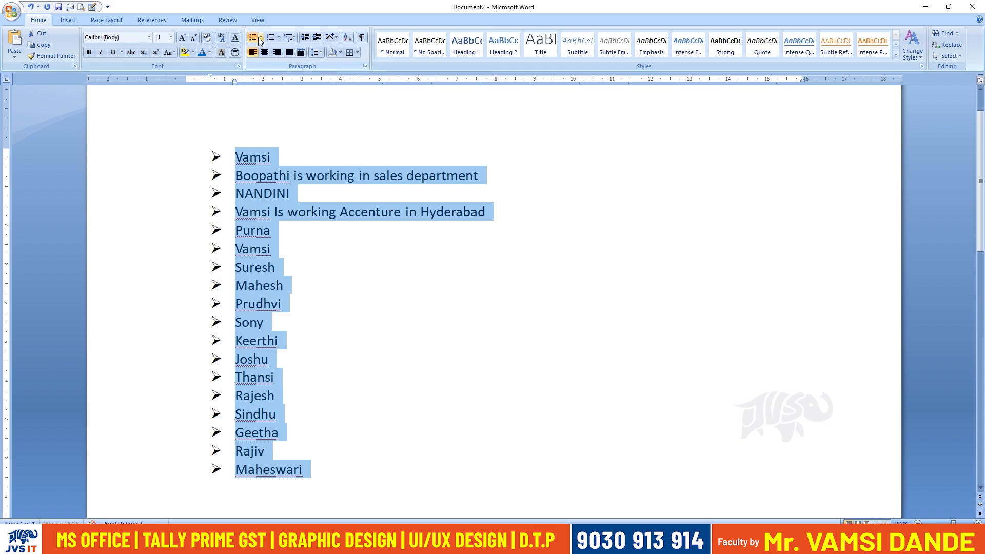
{"action": "left_click", "coordinate": [261, 38]}
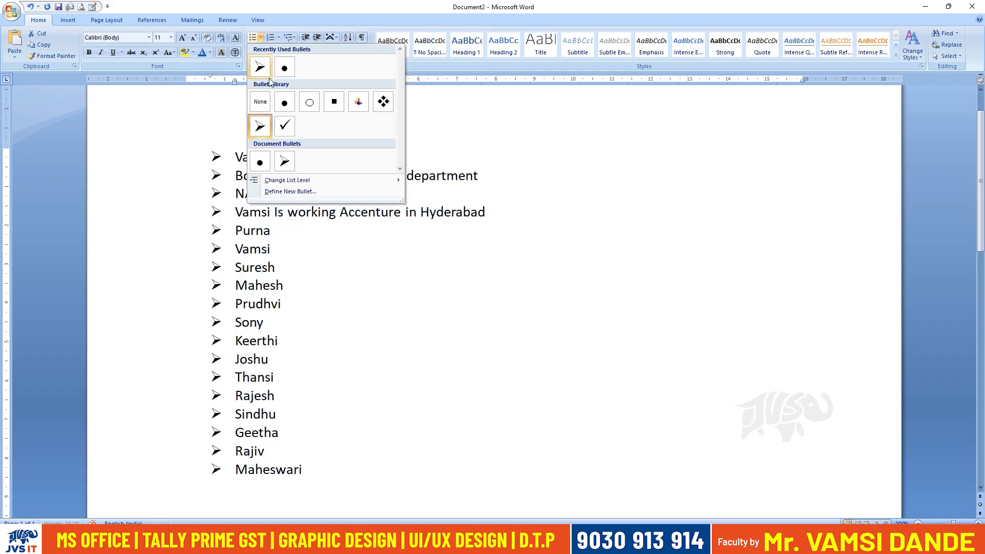
{"action": "left_click", "coordinate": [266, 104]}
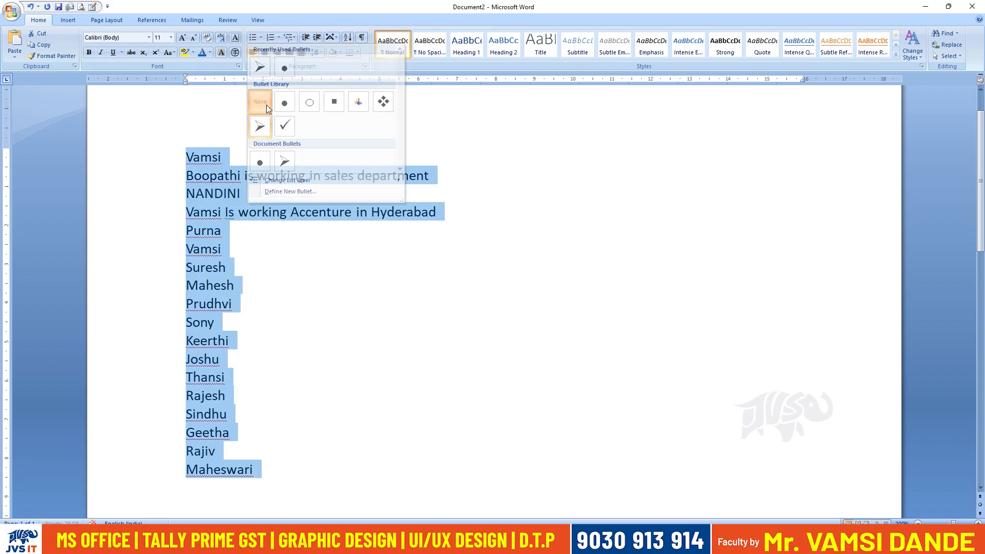
Format the whole list with the diamond-bullet multilevel list.
{"action": "left_click", "coordinate": [297, 41]}
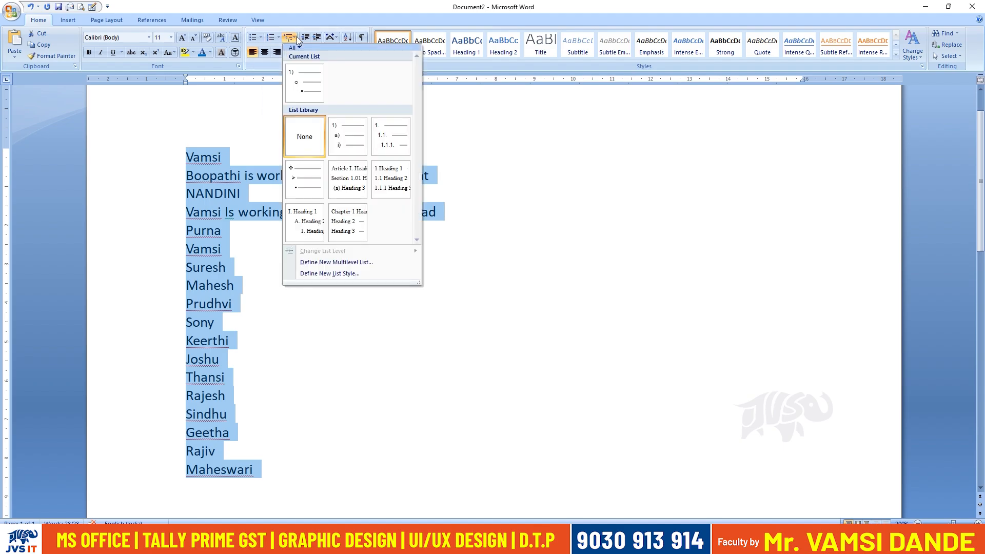
{"action": "left_click", "coordinate": [301, 175]}
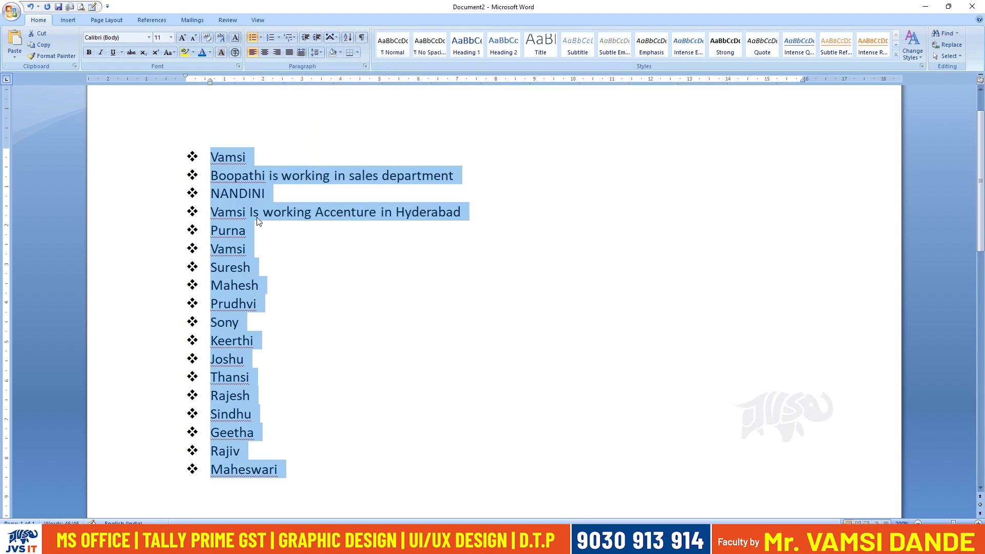
Apply the Article I. / Section 1.01 heading multilevel list to the whole list, then set the text back to the Normal style.
{"action": "left_click", "coordinate": [290, 38]}
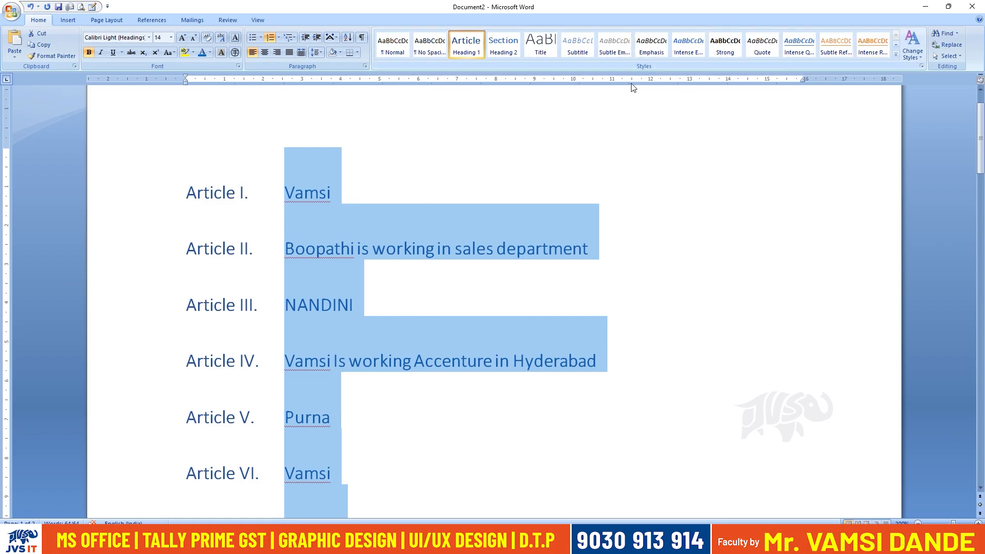
{"action": "left_click", "coordinate": [895, 55]}
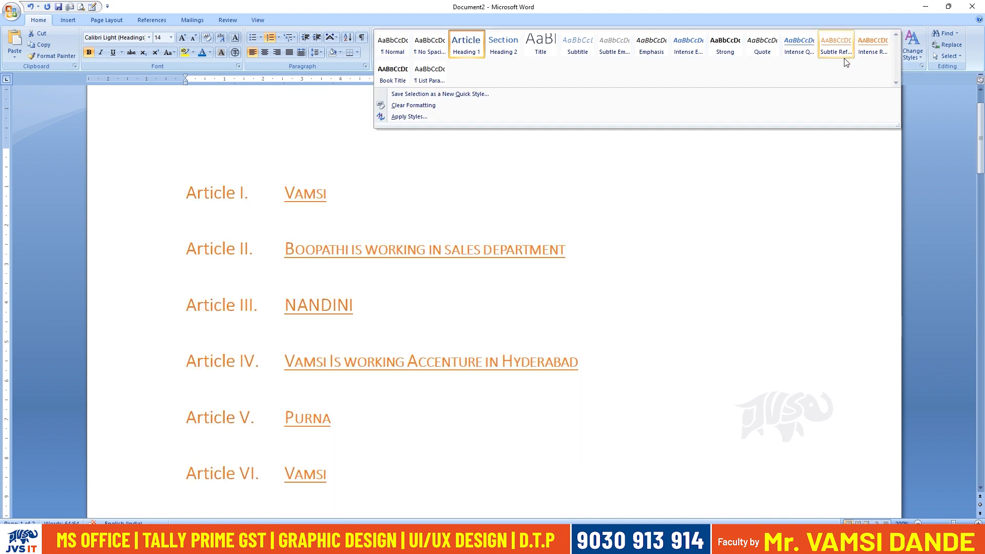
{"action": "key", "text": "Escape"}
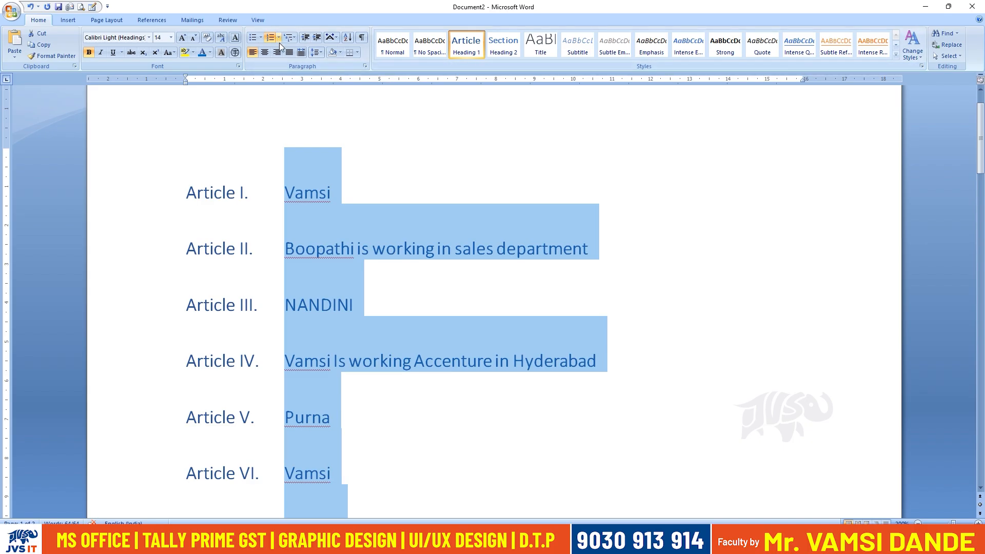
{"action": "left_click", "coordinate": [388, 53]}
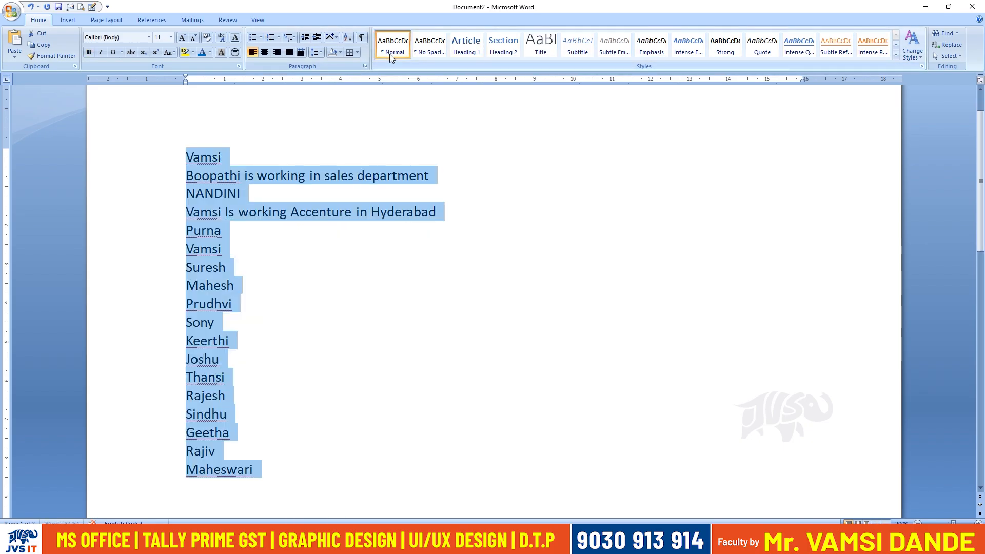
Apply the Chapter 1 heading multilevel list to the names, then replace it with the diamond-bullet multilevel list.
{"action": "left_click", "coordinate": [294, 39]}
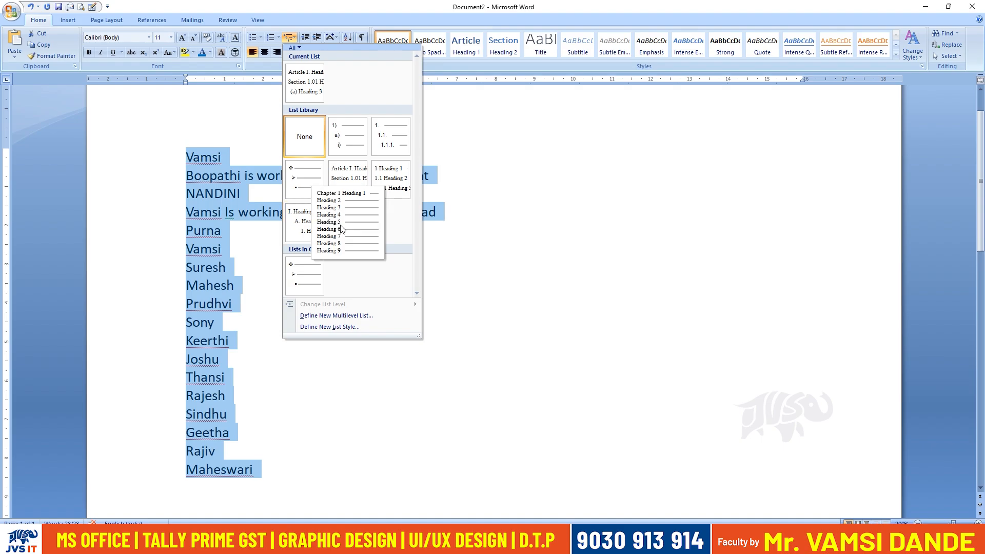
{"action": "left_click", "coordinate": [342, 229]}
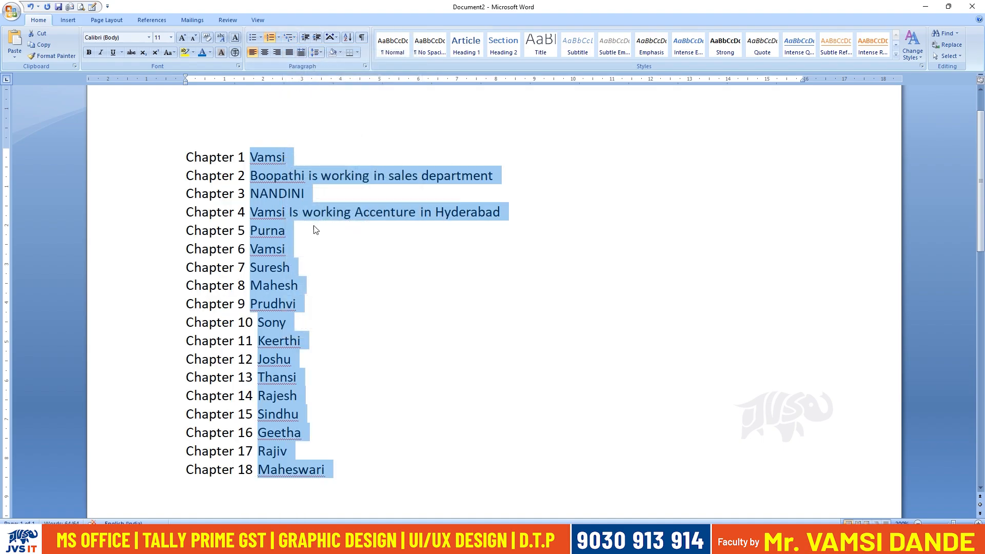
{"action": "left_click", "coordinate": [293, 37]}
{"action": "left_click", "coordinate": [315, 279]}
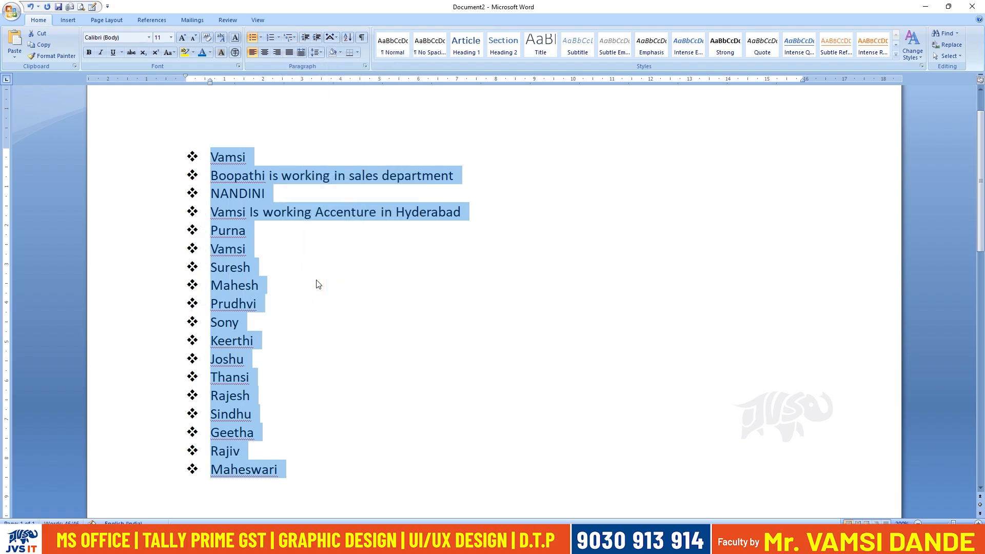
Apply the Article I. multilevel list and the Strong style to the names, then clear all their formatting.
{"action": "left_click", "coordinate": [288, 37]}
{"action": "left_click", "coordinate": [356, 195]}
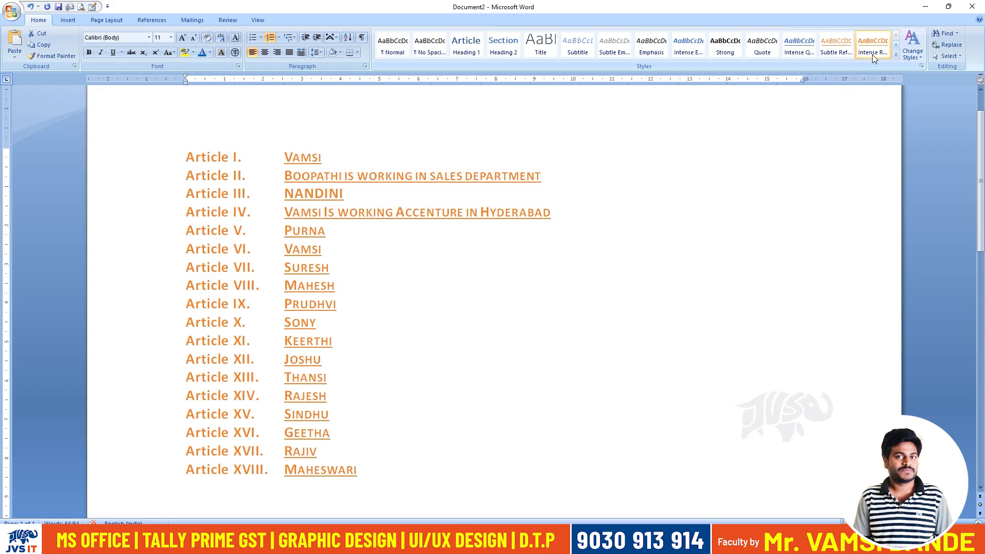
{"action": "left_click", "coordinate": [726, 46]}
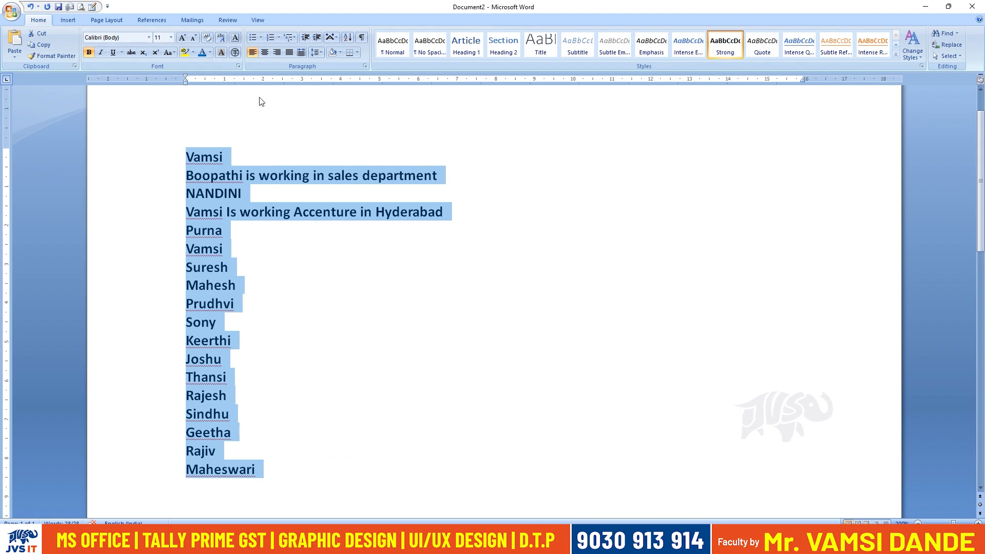
{"action": "left_click", "coordinate": [207, 38]}
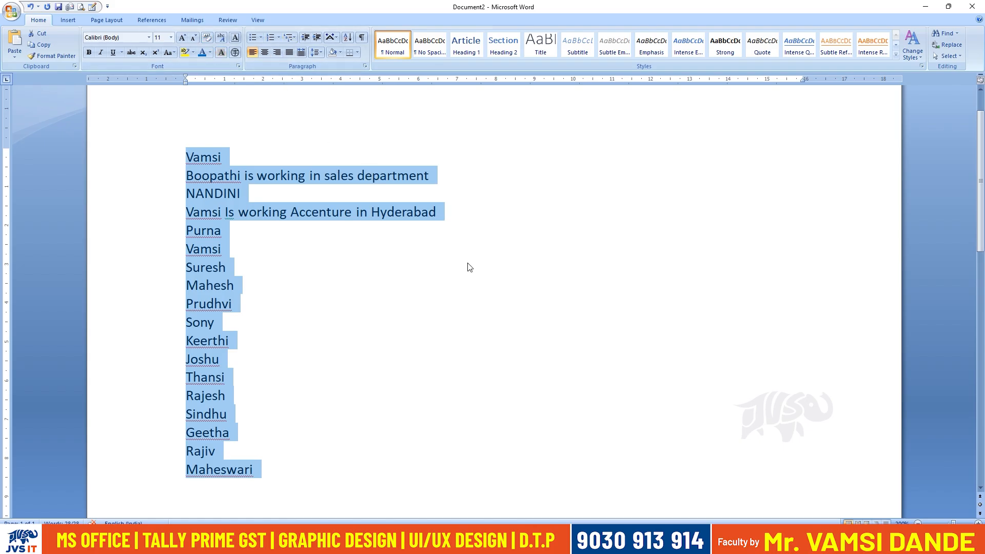
Centre and right-align the whole list, then return it to left alignment.
{"action": "left_click", "coordinate": [266, 54]}
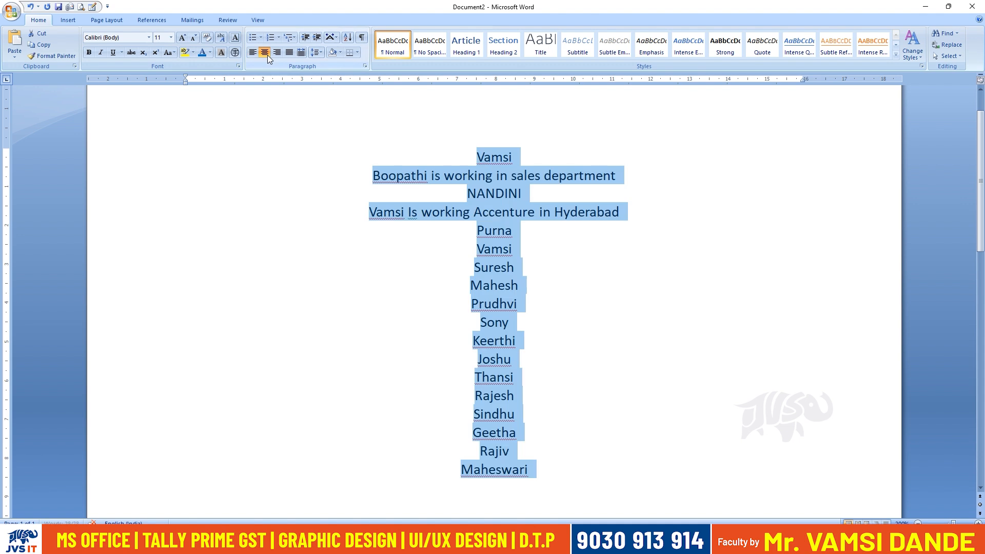
{"action": "left_click", "coordinate": [277, 53]}
{"action": "left_click", "coordinate": [252, 53]}
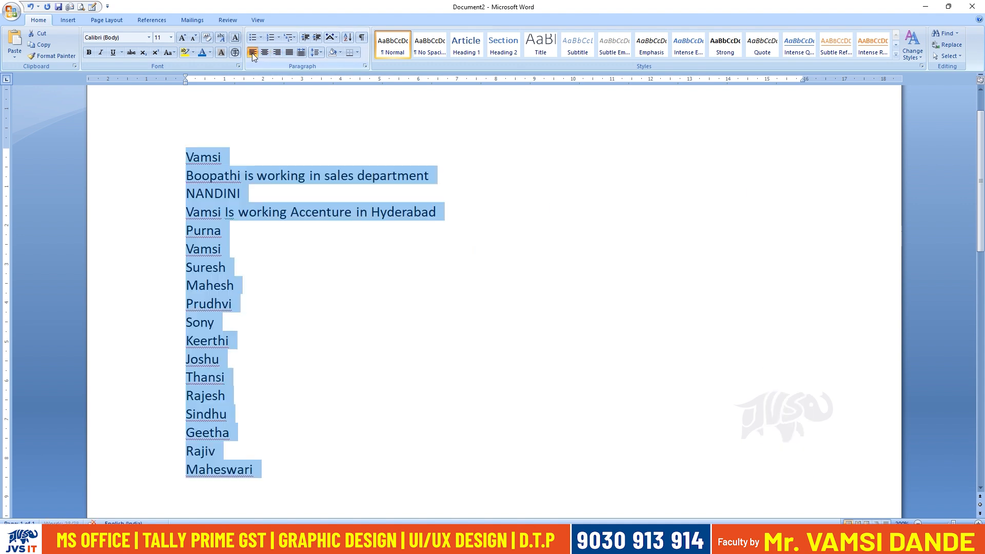
Increase the list's indent by two levels, then decrease it back to the page margin.
{"action": "double_click", "coordinate": [317, 38]}
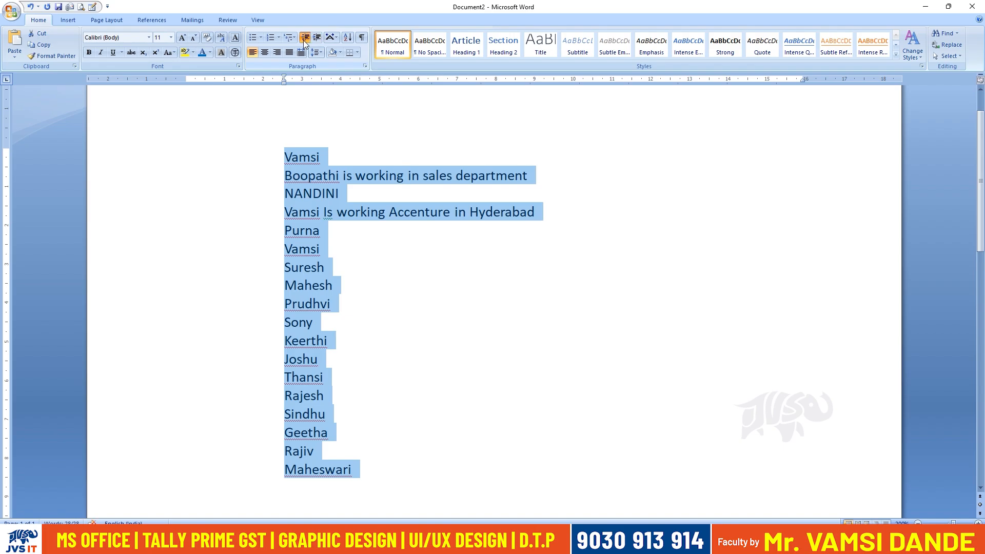
{"action": "left_click", "coordinate": [303, 40]}
{"action": "left_click", "coordinate": [235, 341]}
Add the heading line "Chapter 1:" below the list of names, leaving a gap above it.
{"action": "scroll", "coordinate": [321, 416], "scroll_direction": "down", "scroll_amount": 2}
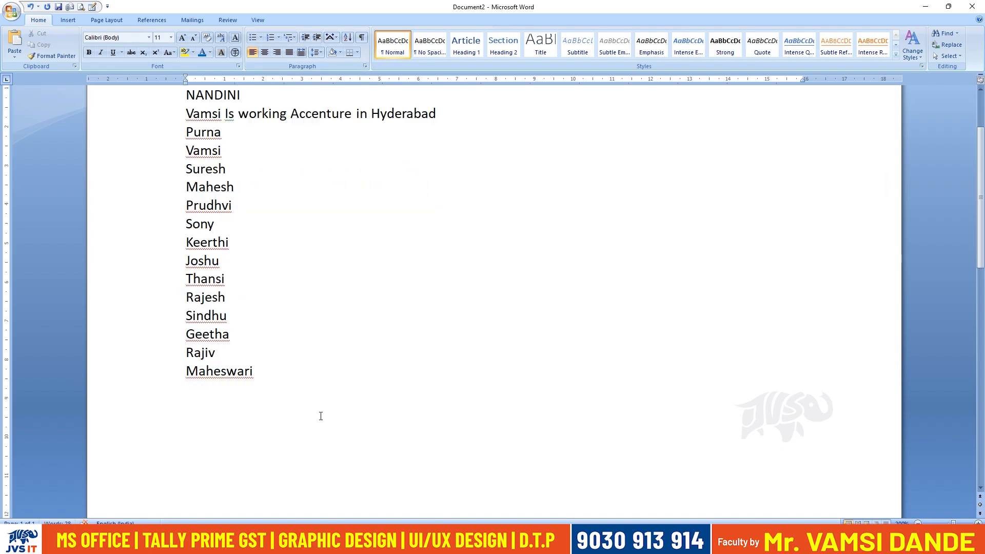
{"action": "scroll", "coordinate": [308, 390], "scroll_direction": "down", "scroll_amount": 1}
{"action": "scroll", "coordinate": [287, 323], "scroll_direction": "down", "scroll_amount": 2}
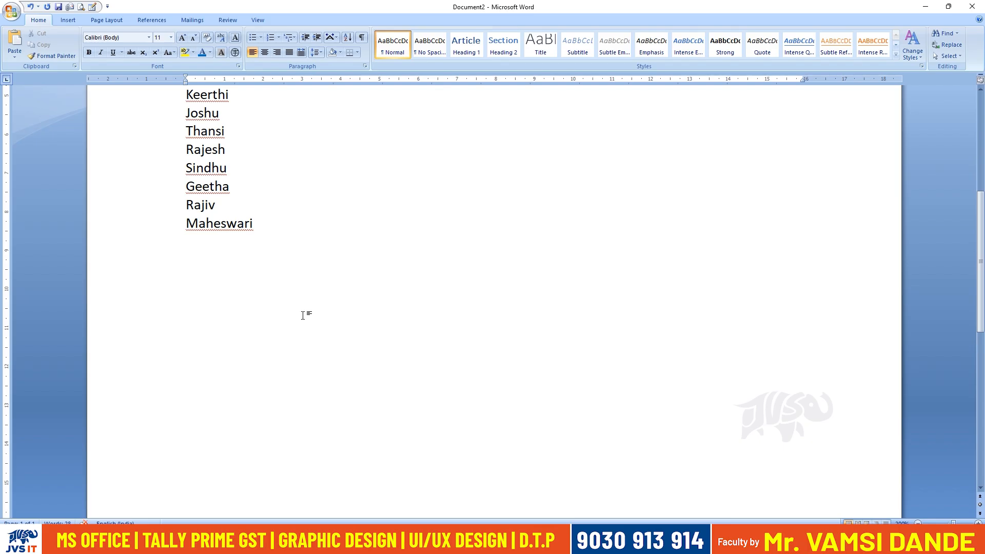
{"action": "type", "text": "Chapter1"}
{"action": "key", "text": "Left"}
{"action": "key", "text": "Left"}
{"action": "key", "text": "Right"}
{"action": "key", "text": "Right"}
{"action": "key", "text": "Return"}
{"action": "key", "text": "BackSpace"}
Enter the topics "Numbers" and "Alphabets" on separate lines under the Chapter 1 heading.
{"action": "type", "text": "Nyum"}
{"action": "key", "text": "BackSpace"}
{"action": "key", "text": "BackSpace"}
{"action": "key", "text": "BackSpace"}
{"action": "key", "text": "BackSpace"}
{"action": "key", "text": "BackSpace"}
{"action": "type", "text": "Numbers"}
{"action": "key", "text": "Return"}
{"action": "type", "text": "Alpha"}
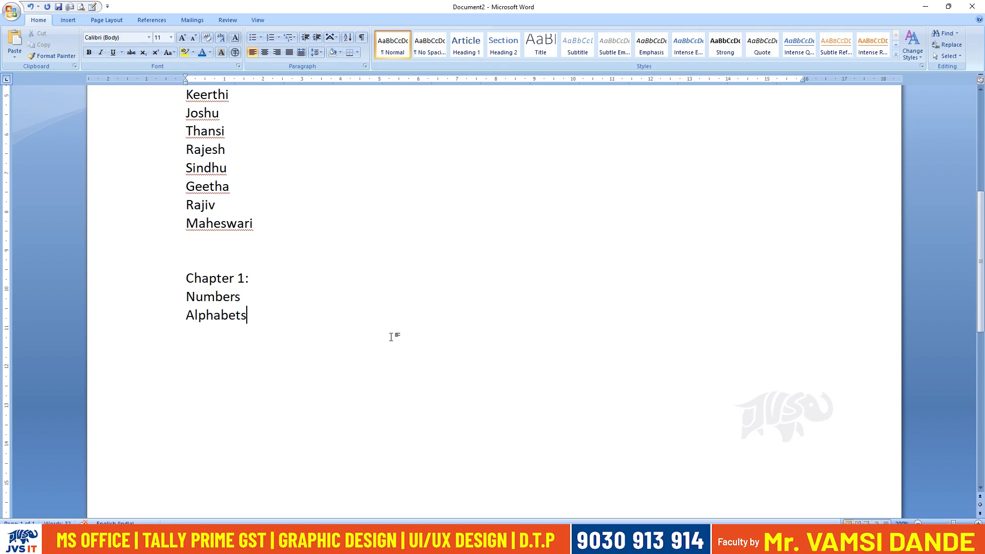
Duplicate the three-line Chapter 1 block directly below itself and change the copy's heading to "Chapter 2:".
{"action": "left_click_drag", "start_coordinate": [292, 322], "coordinate": [186, 296]}
{"action": "left_click", "coordinate": [273, 320]}
{"action": "left_click_drag", "start_coordinate": [273, 321], "coordinate": [187, 275]}
{"action": "key", "text": "ctrl+c"}
{"action": "left_click", "coordinate": [292, 318]}
{"action": "key", "text": "ctrl+v"}
{"action": "left_click", "coordinate": [246, 333]}
{"action": "key", "text": "BackSpace"}
{"action": "type", "text": "2"}
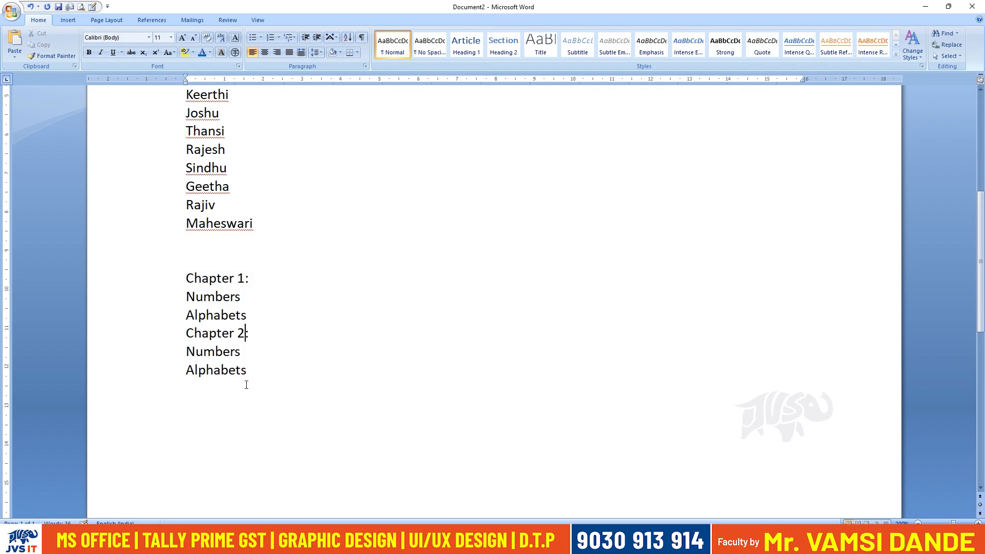
Replace the two topics under Chapter 2 with "Medical" and "Nursing".
{"action": "double_click", "coordinate": [229, 351]}
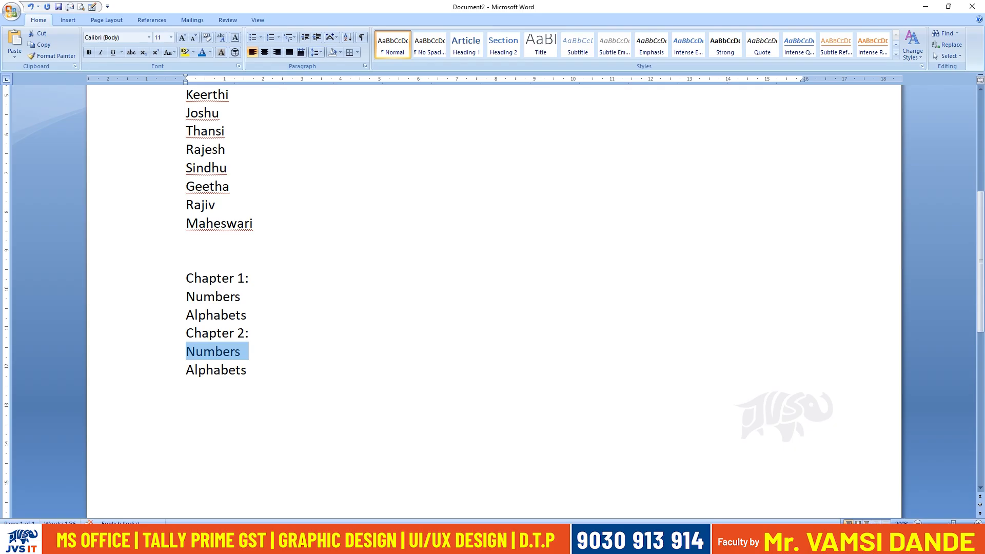
{"action": "type", "text": "Medi"}
{"action": "key", "text": "BackSpace"}
{"action": "type", "text": "c"}
{"action": "key", "text": "BackSpace"}
{"action": "type", "text": "ical"}
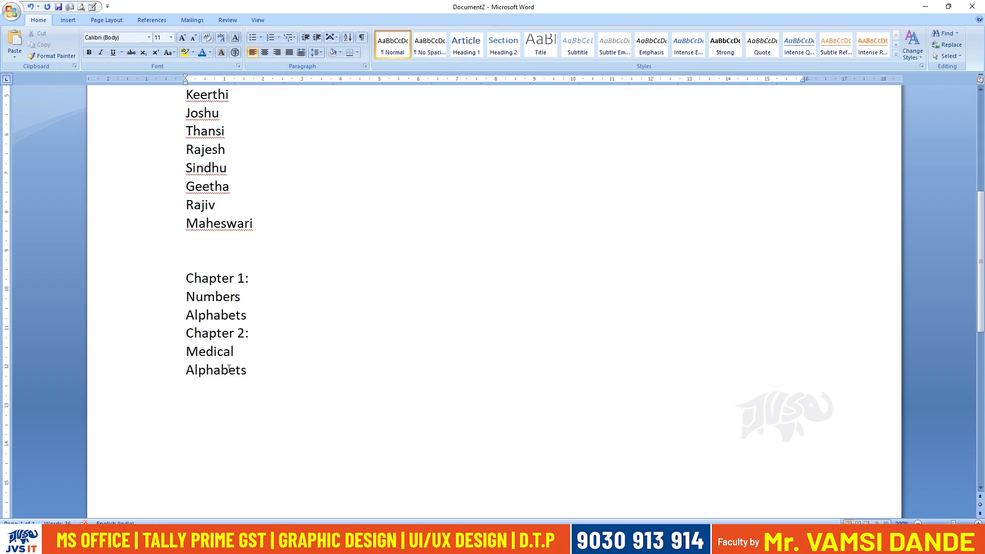
{"action": "double_click", "coordinate": [229, 369]}
{"action": "type", "text": "Nursing"}
{"action": "key", "text": "Return"}
Duplicate the Chapter 2 block below itself and change the copy's heading to "Chapter 3:".
{"action": "left_click_drag", "start_coordinate": [265, 389], "coordinate": [186, 336]}
{"action": "key", "text": "ctrl+c"}
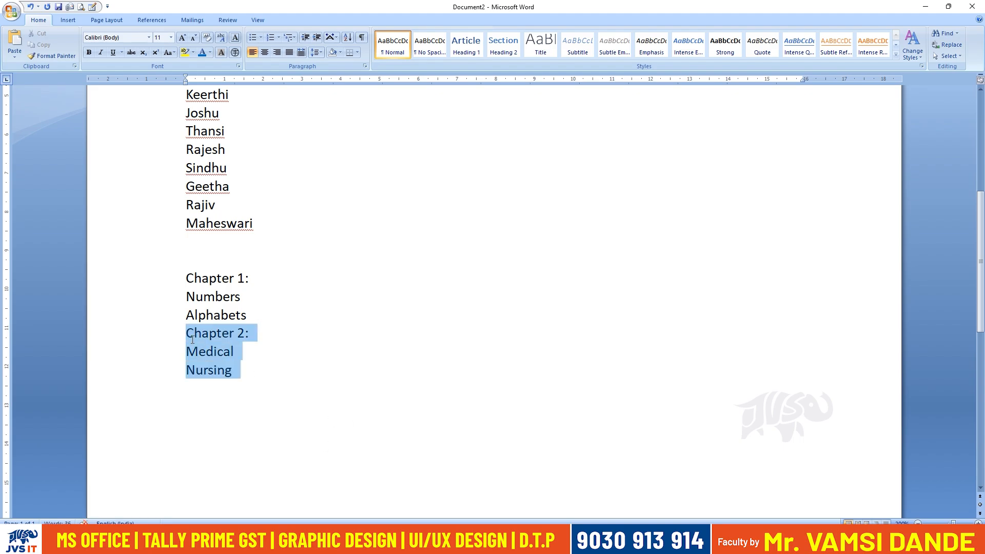
{"action": "left_click", "coordinate": [254, 377]}
{"action": "key", "text": "Return"}
{"action": "key", "text": "ctrl+v"}
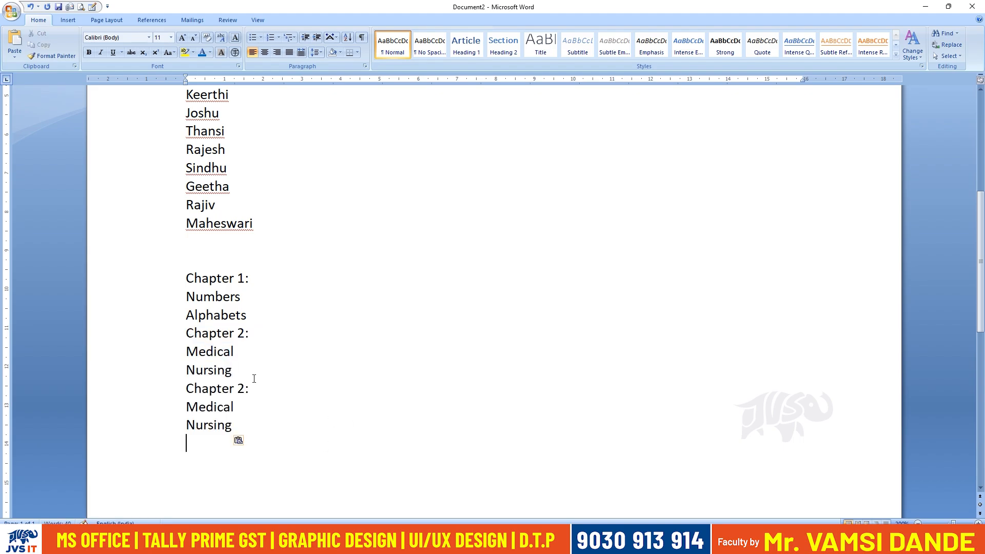
{"action": "key", "text": "BackSpace"}
{"action": "type", "text": "3"}
Replace the two topics under Chapter 3 with "Civil" and "Mechanical".
{"action": "double_click", "coordinate": [213, 407]}
{"action": "type", "text": "Engine"}
{"action": "key", "text": "BackSpace"}
{"action": "key", "text": "BackSpace"}
{"action": "key", "text": "BackSpace"}
{"action": "key", "text": "BackSpace"}
{"action": "key", "text": "BackSpace"}
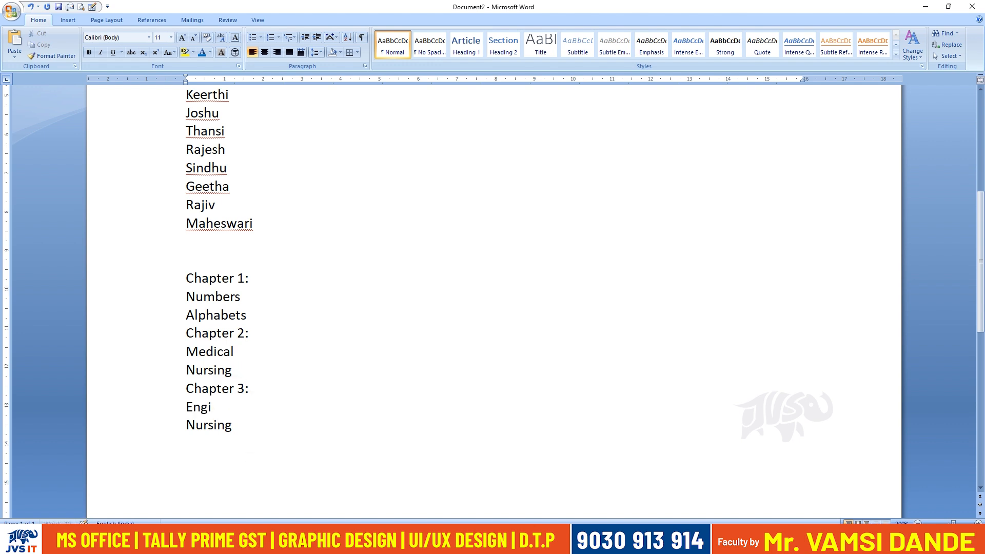
{"action": "key", "text": "BackSpace"}
{"action": "type", "text": "Civil"}
{"action": "double_click", "coordinate": [214, 425]}
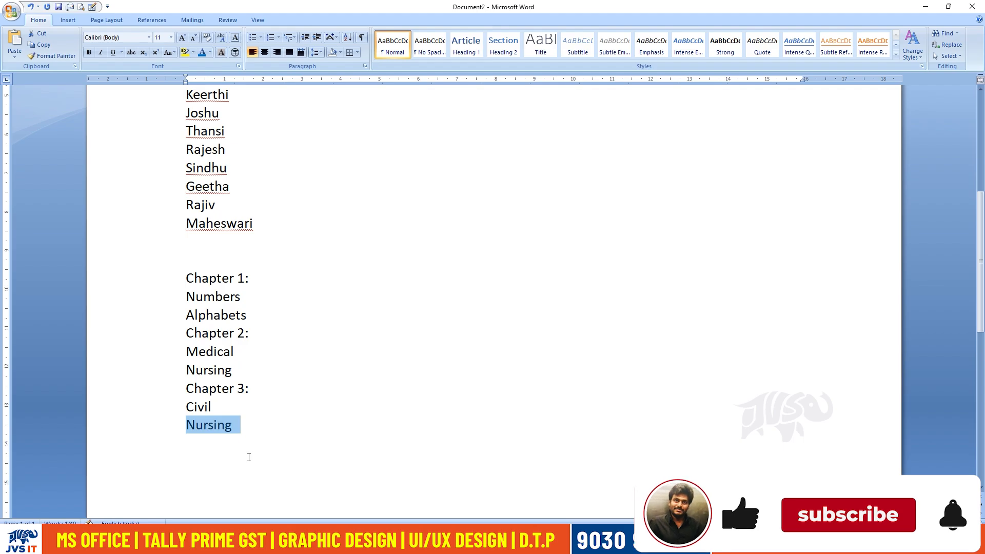
{"action": "type", "text": "Mechanical"}
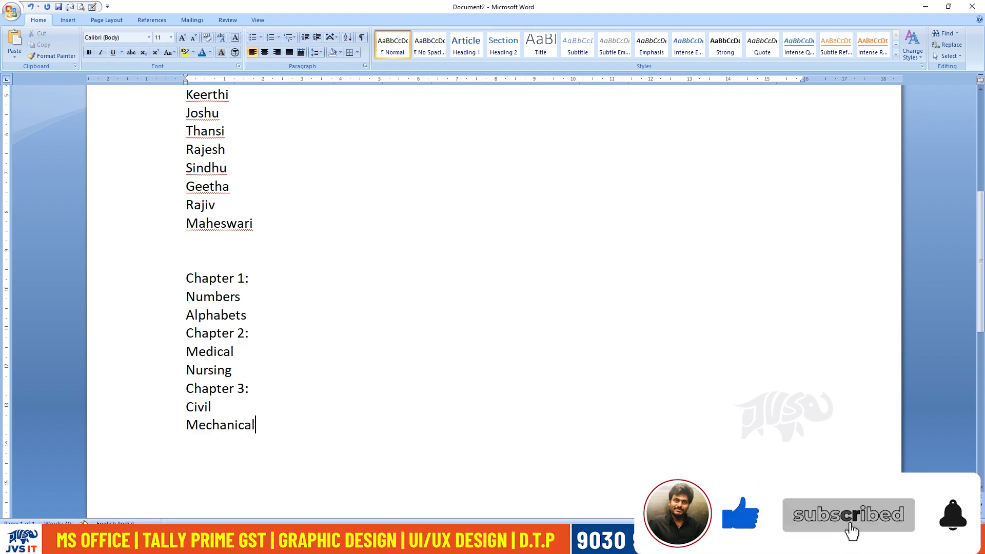
Paste another copy of the Chapter 2 block on a new line below "Mechanical".
{"action": "key", "text": "Return"}
{"action": "key", "text": "ctrl+v"}
{"action": "scroll", "coordinate": [237, 426], "scroll_direction": "down", "scroll_amount": 2}
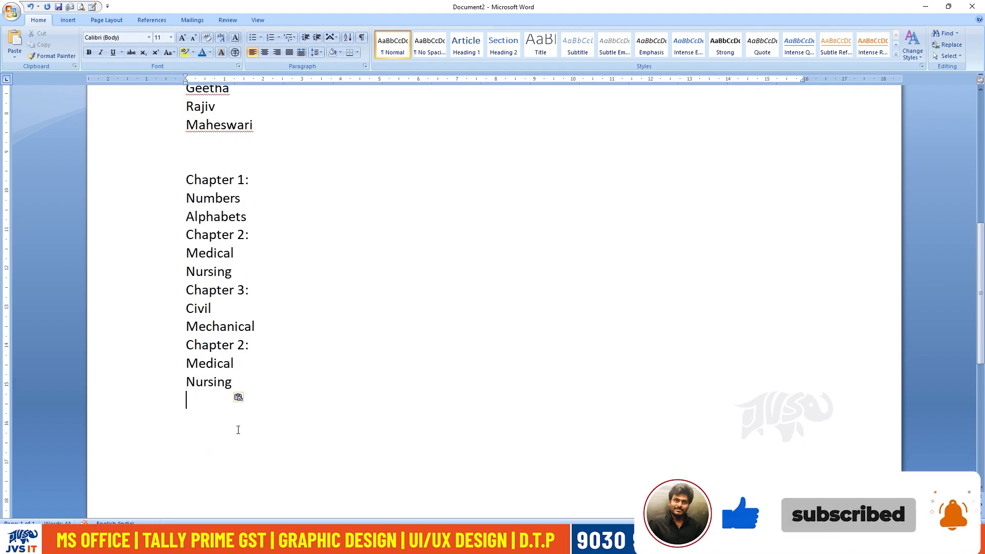
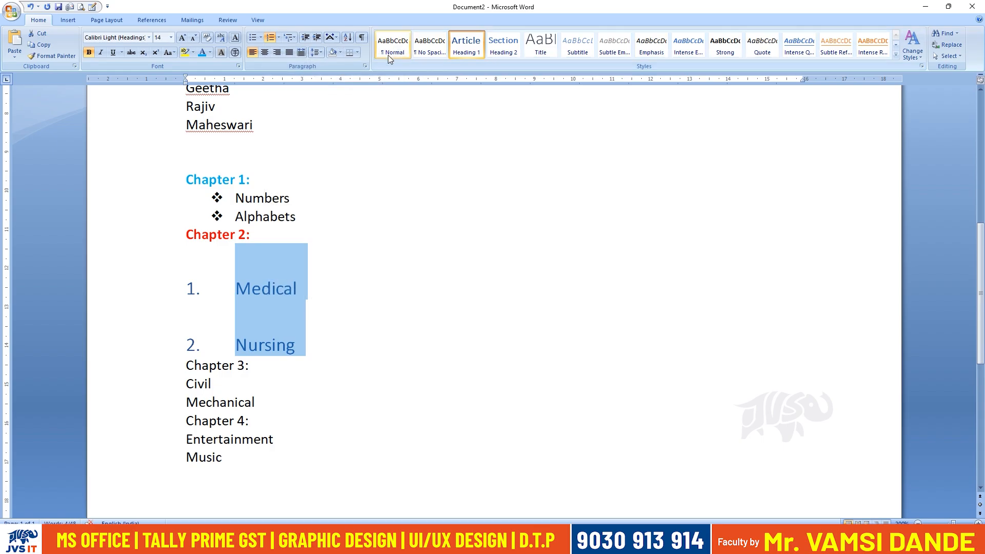
Format the Medical and Nursing topics under Chapter 2 as an indented 1., 2. numbered list in Normal text style.
{"action": "left_click", "coordinate": [279, 40]}
{"action": "left_click", "coordinate": [294, 87]}
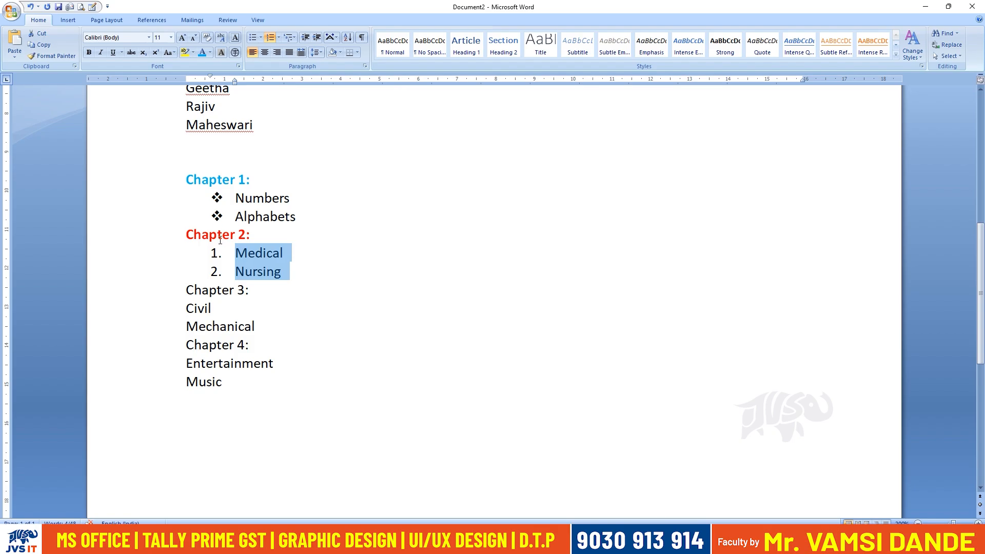
Make the "Chapter 3:" heading bold and green.
{"action": "triple_click", "coordinate": [249, 289]}
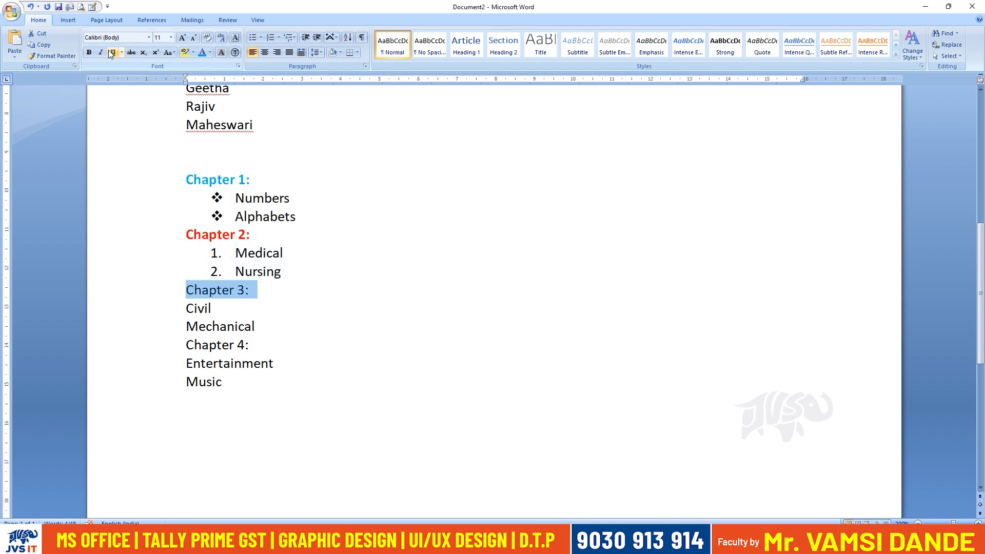
{"action": "left_click", "coordinate": [89, 52]}
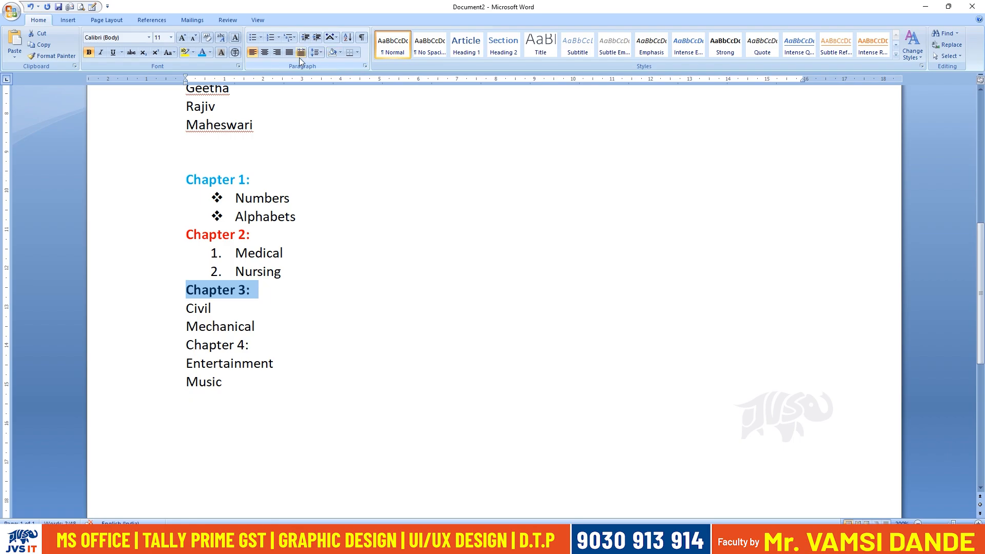
{"action": "left_click", "coordinate": [209, 53]}
{"action": "left_click", "coordinate": [249, 144]}
Add diamond bullets to the Civil and Mechanical topics and increase their indent by one level.
{"action": "left_click", "coordinate": [285, 308]}
{"action": "left_click_drag", "start_coordinate": [266, 329], "coordinate": [186, 308]}
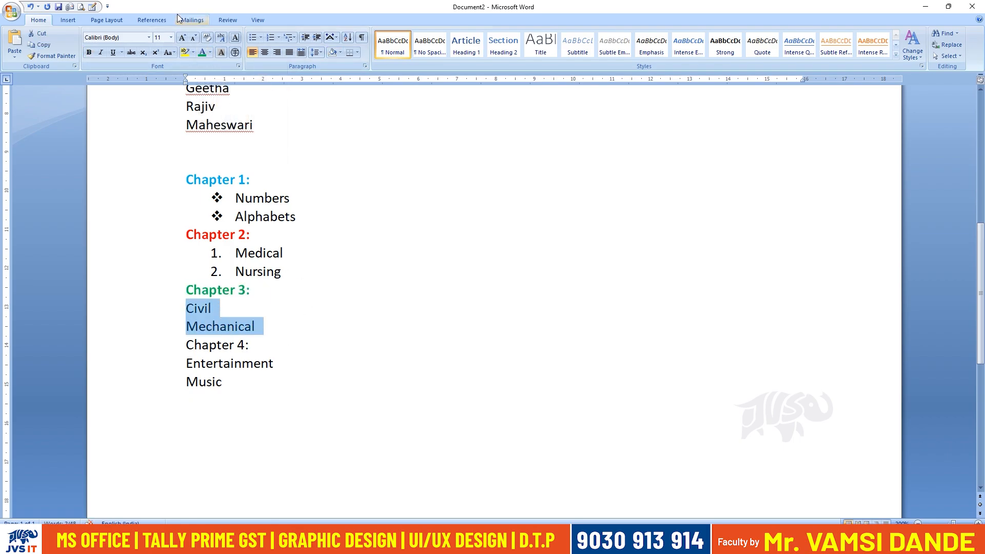
{"action": "left_click", "coordinate": [253, 37]}
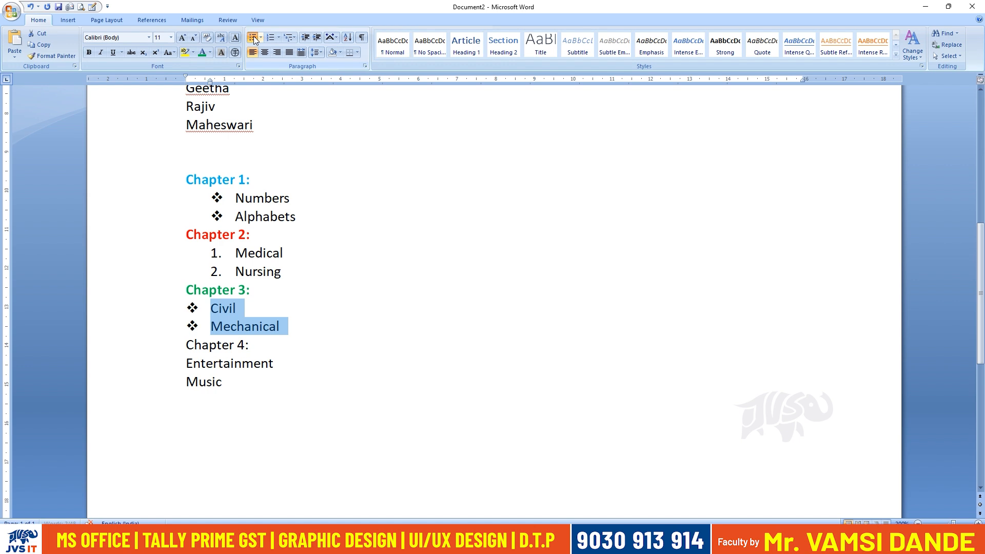
{"action": "left_click", "coordinate": [317, 39]}
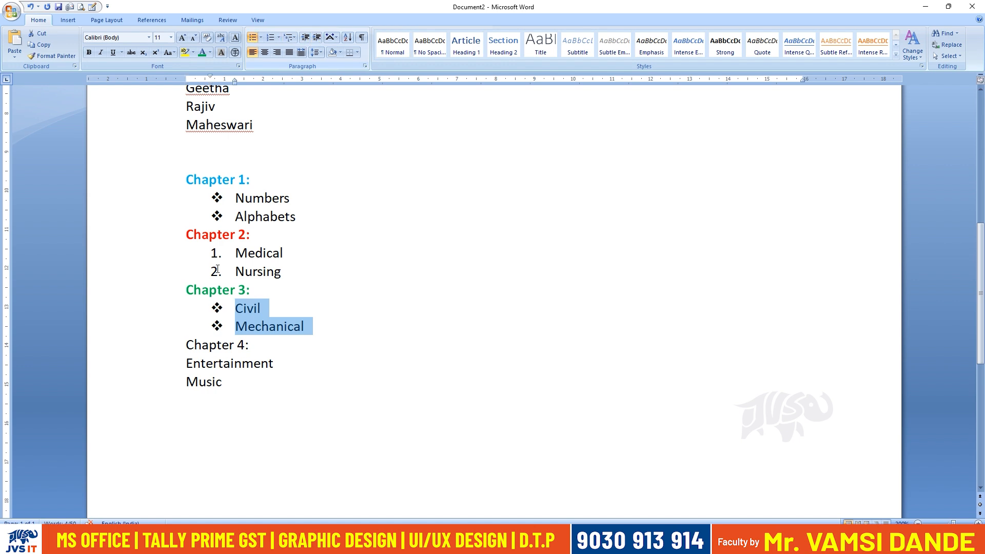
Make the "Chapter 4:" heading bold and dark gold.
{"action": "left_click_drag", "start_coordinate": [258, 345], "coordinate": [191, 348]}
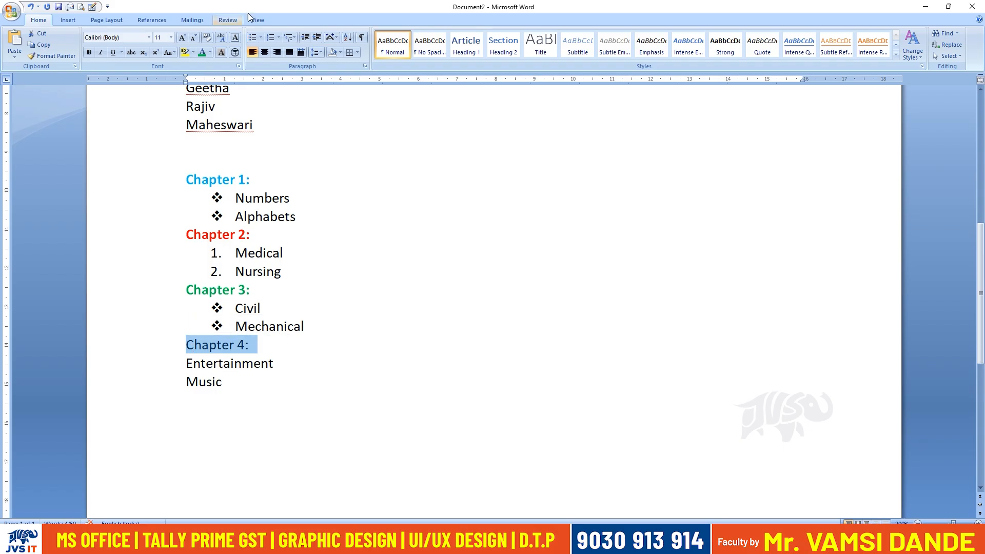
{"action": "left_click", "coordinate": [210, 52]}
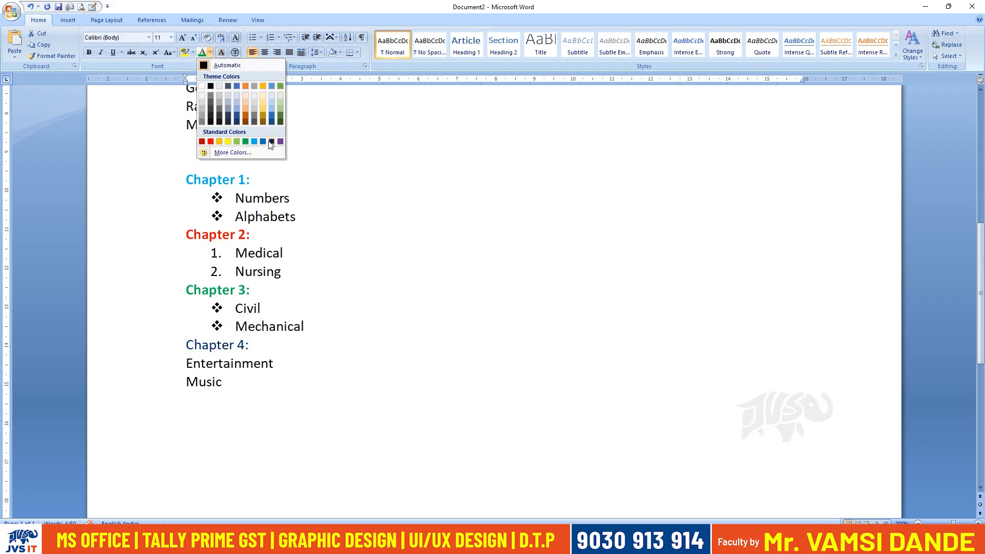
{"action": "left_click", "coordinate": [260, 113]}
Number the Entertainment and Music topics as 1. and 2. and increase their indent by one level.
{"action": "left_click_drag", "start_coordinate": [231, 398], "coordinate": [197, 369]}
{"action": "left_click", "coordinate": [252, 37]}
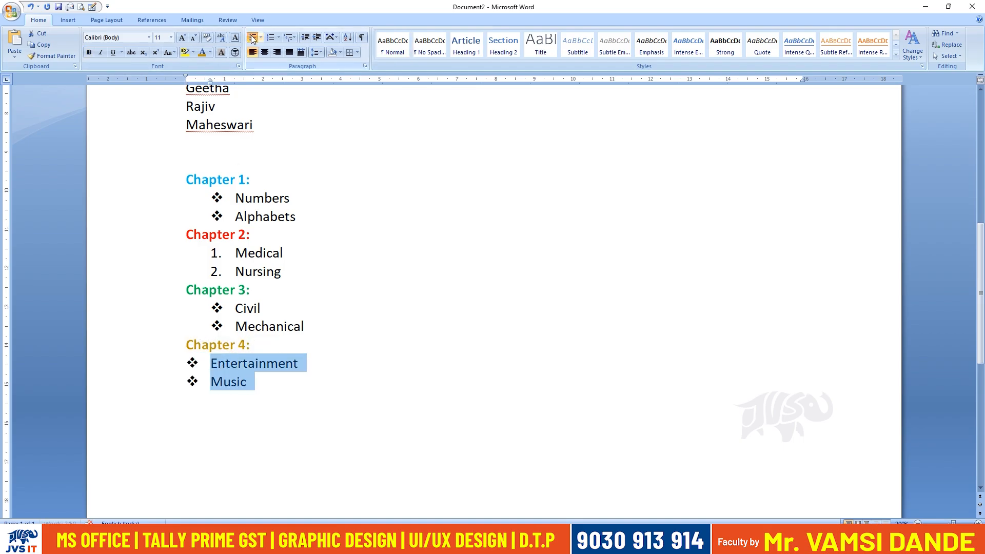
{"action": "left_click", "coordinate": [272, 37]}
{"action": "left_click", "coordinate": [316, 37]}
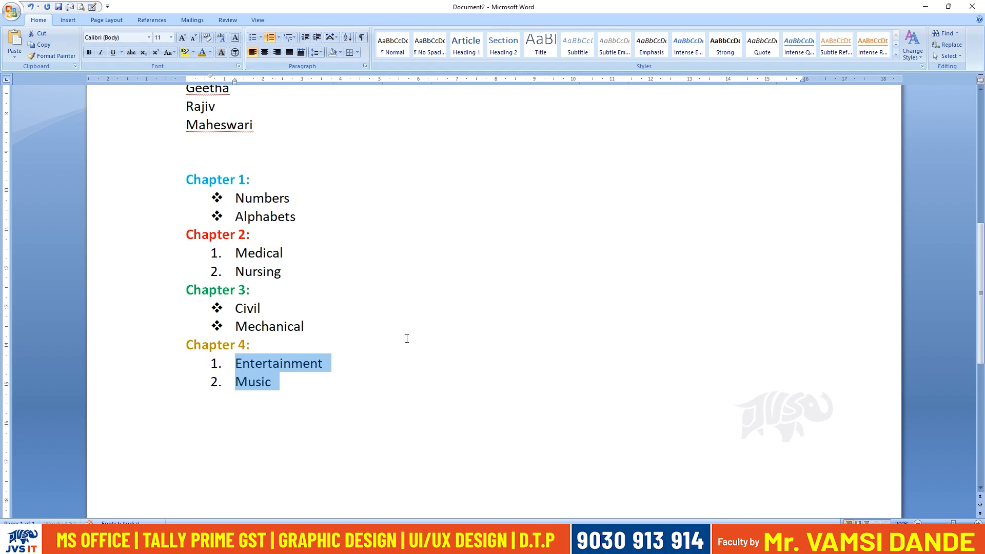
Decrease the indent of Numbers and Alphabets under Chapter 1 by one level and increase it back again.
{"action": "scroll", "coordinate": [405, 332], "scroll_direction": "down", "scroll_amount": 2}
{"action": "scroll", "coordinate": [402, 315], "scroll_direction": "up", "scroll_amount": 2}
{"action": "left_click_drag", "start_coordinate": [253, 180], "coordinate": [239, 182]}
{"action": "left_click_drag", "start_coordinate": [303, 219], "coordinate": [281, 205]}
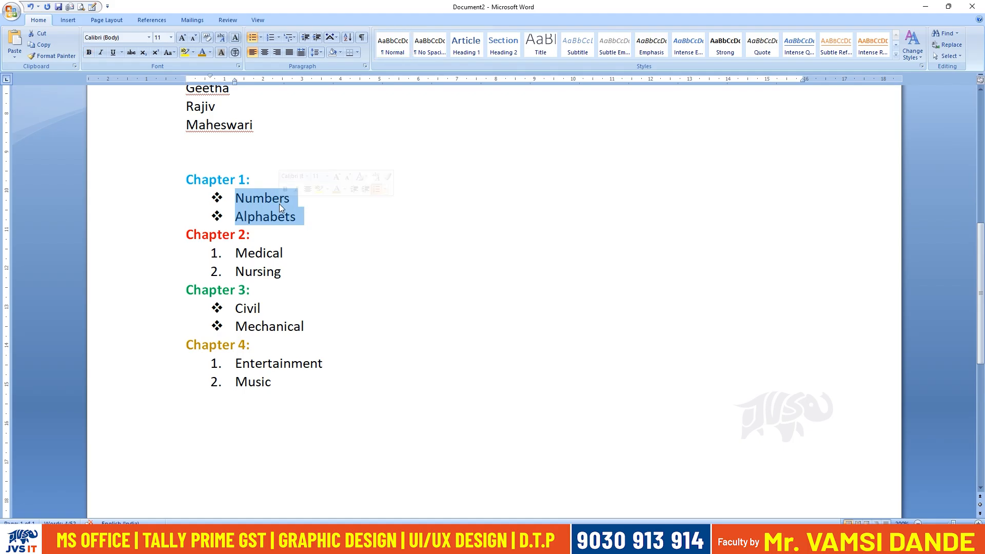
{"action": "left_click", "coordinate": [305, 38]}
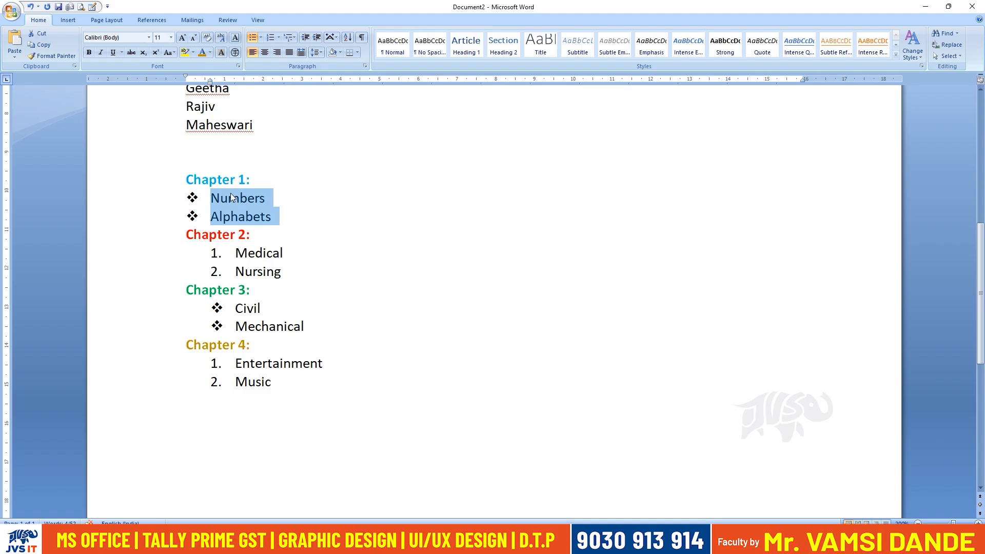
{"action": "left_click", "coordinate": [317, 40]}
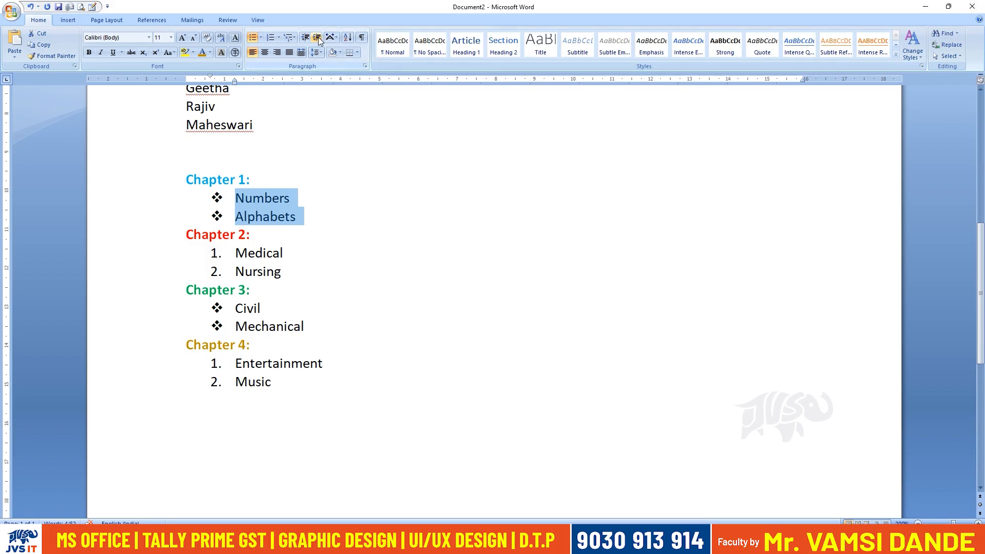
Increase the indent of Numbers and Alphabets by several levels, placing their bullets at about 5 cm on the ruler.
{"action": "left_click", "coordinate": [318, 38]}
{"action": "left_click", "coordinate": [317, 38]}
{"action": "left_click", "coordinate": [318, 38]}
{"action": "left_click", "coordinate": [317, 38]}
{"action": "left_click", "coordinate": [318, 38]}
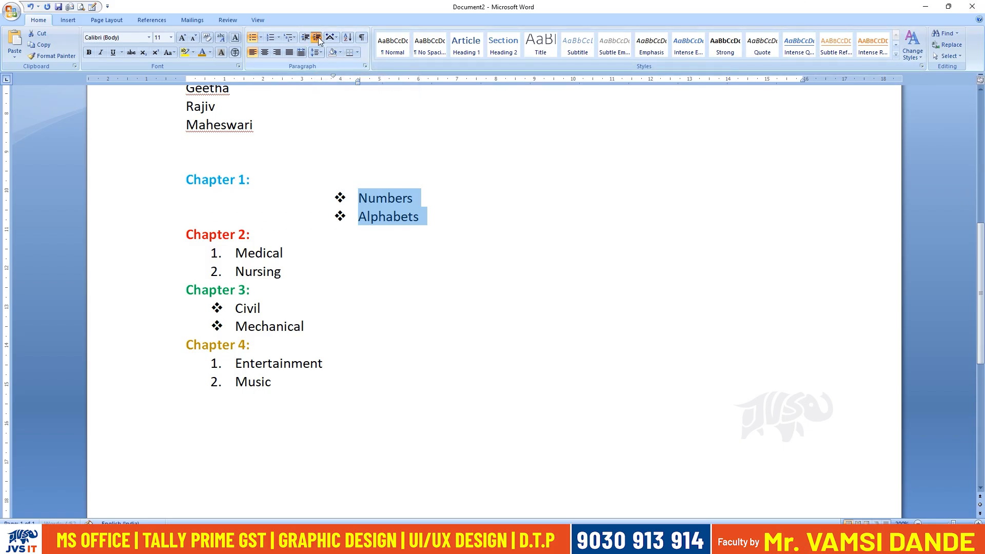
{"action": "left_click", "coordinate": [318, 38]}
{"action": "left_click", "coordinate": [318, 38]}
Add three more bulleted topics below Alphabets: "Functions", "Digits" and "Paragraph".
{"action": "left_click", "coordinate": [498, 218]}
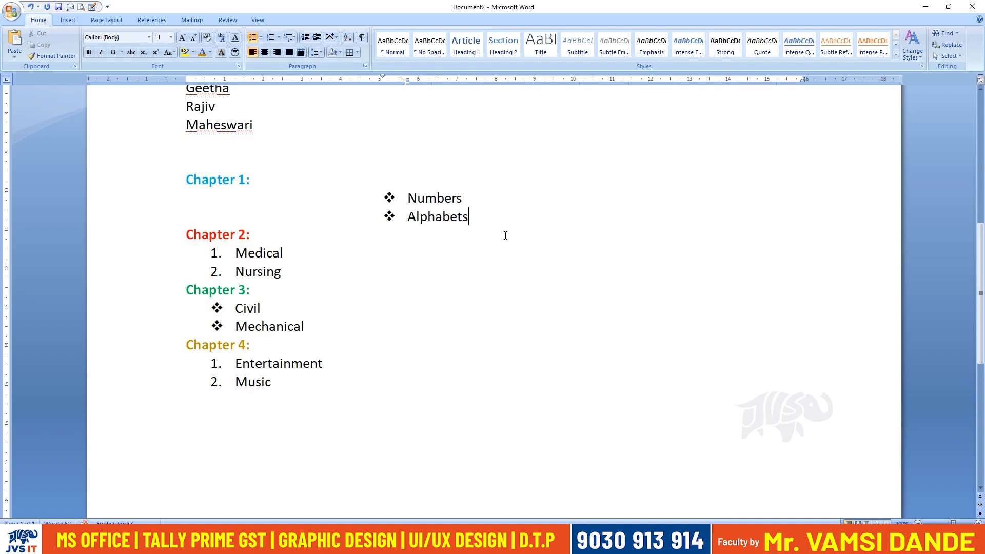
{"action": "key", "text": "Return"}
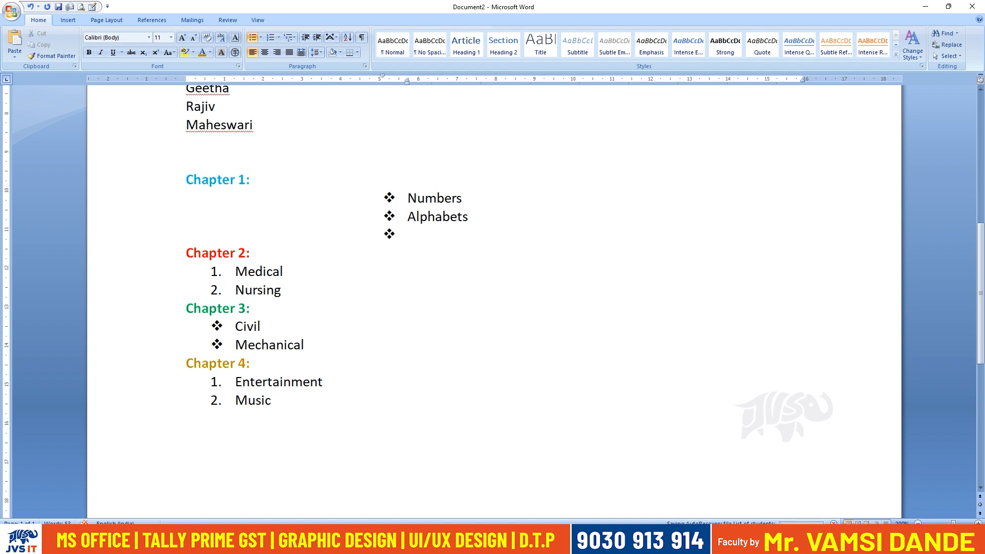
{"action": "type", "text": "Functions"}
{"action": "key", "text": "Return"}
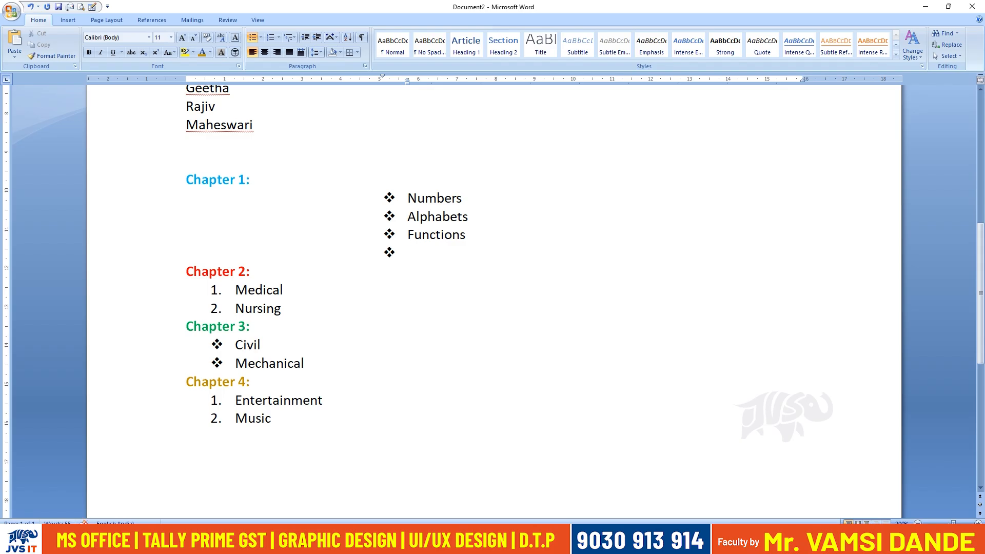
{"action": "type", "text": "Digits"}
{"action": "key", "text": "Return"}
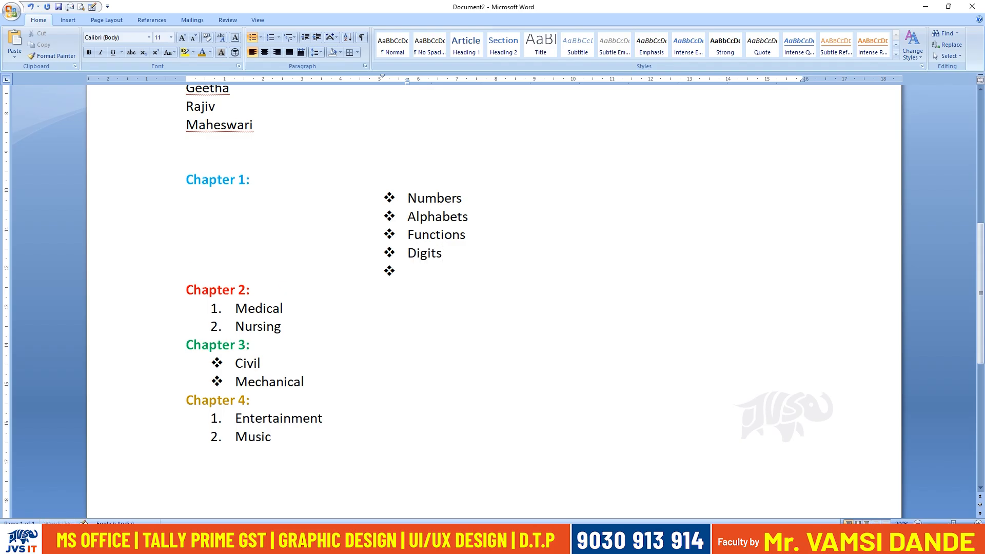
{"action": "type", "text": "Paragraph"}
Decrease the indent of all five Chapter 1 topics, bringing their bullets back to about 1.3 cm on the ruler.
{"action": "left_click_drag", "start_coordinate": [479, 271], "coordinate": [394, 235]}
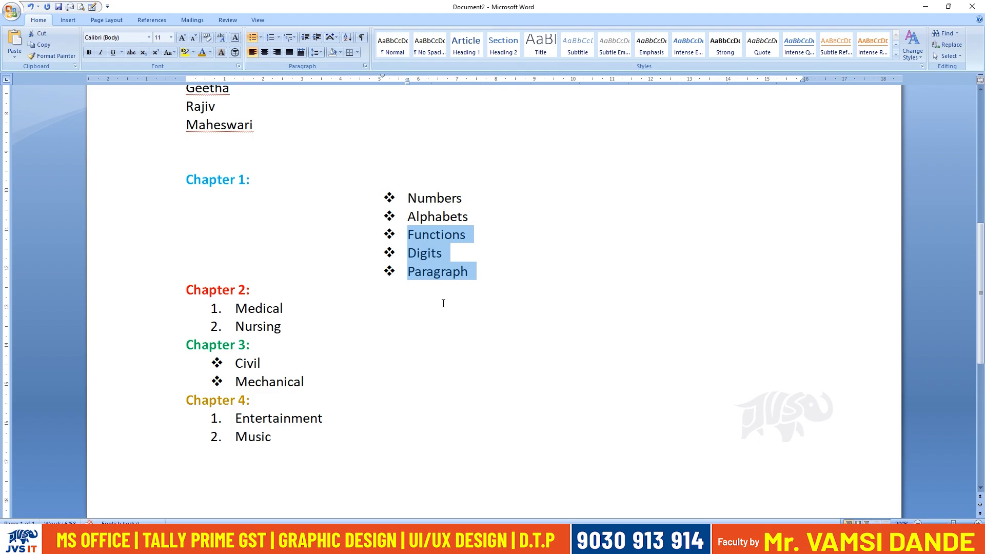
{"action": "left_click", "coordinate": [468, 271]}
{"action": "left_click_drag", "start_coordinate": [445, 253], "coordinate": [416, 237]}
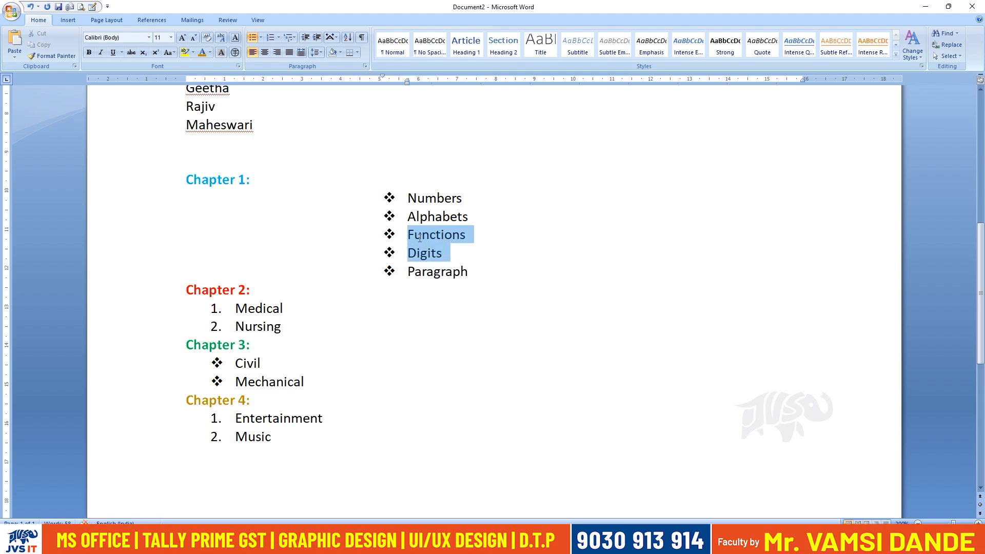
{"action": "left_click_drag", "start_coordinate": [475, 217], "coordinate": [410, 223]}
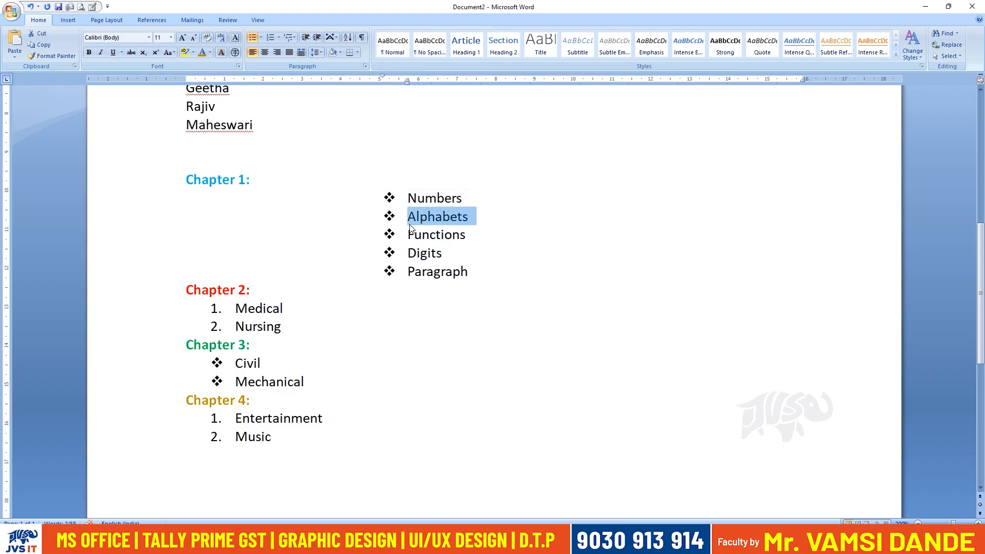
{"action": "left_click_drag", "start_coordinate": [477, 270], "coordinate": [409, 198]}
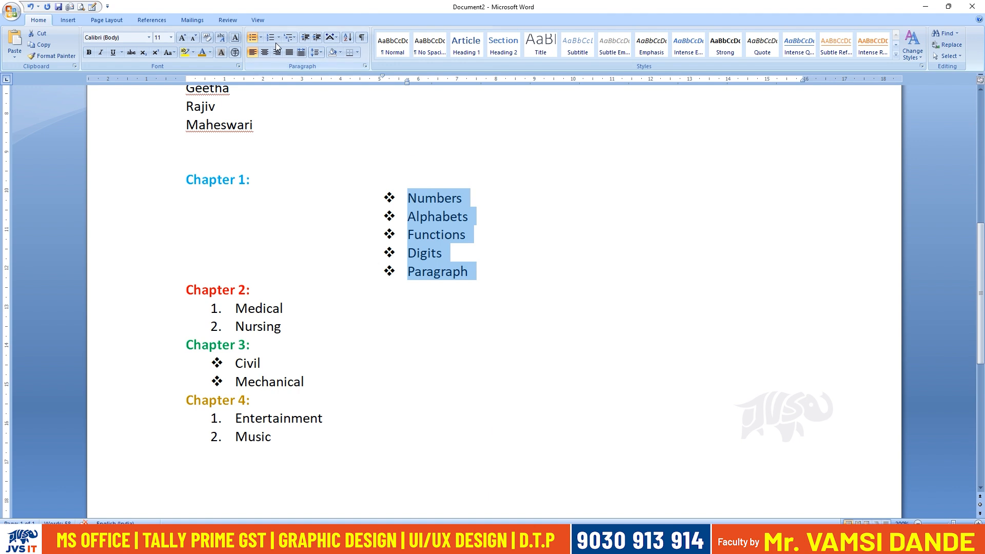
{"action": "left_click", "coordinate": [306, 39]}
{"action": "left_click", "coordinate": [307, 40]}
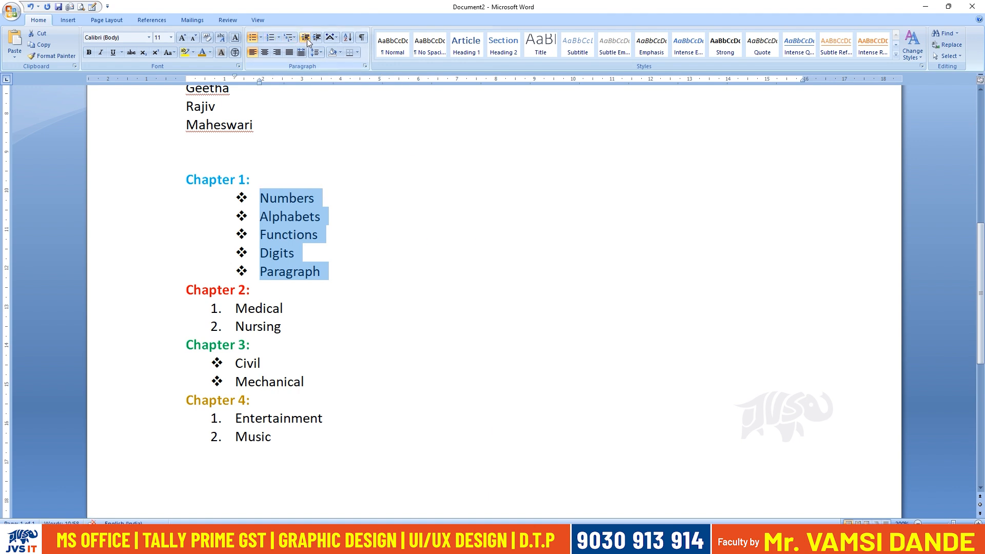
{"action": "left_click", "coordinate": [376, 239]}
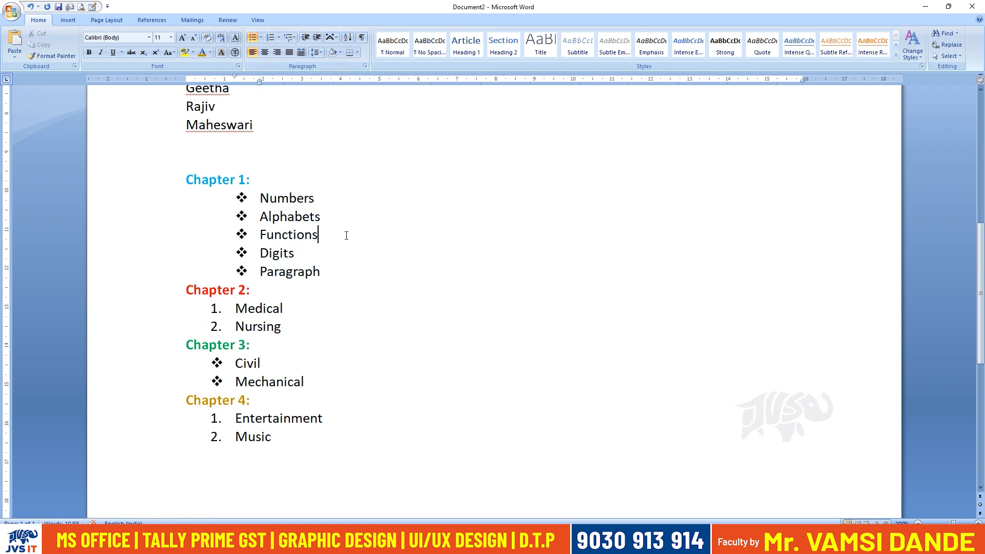
{"action": "left_click_drag", "start_coordinate": [352, 233], "coordinate": [260, 232]}
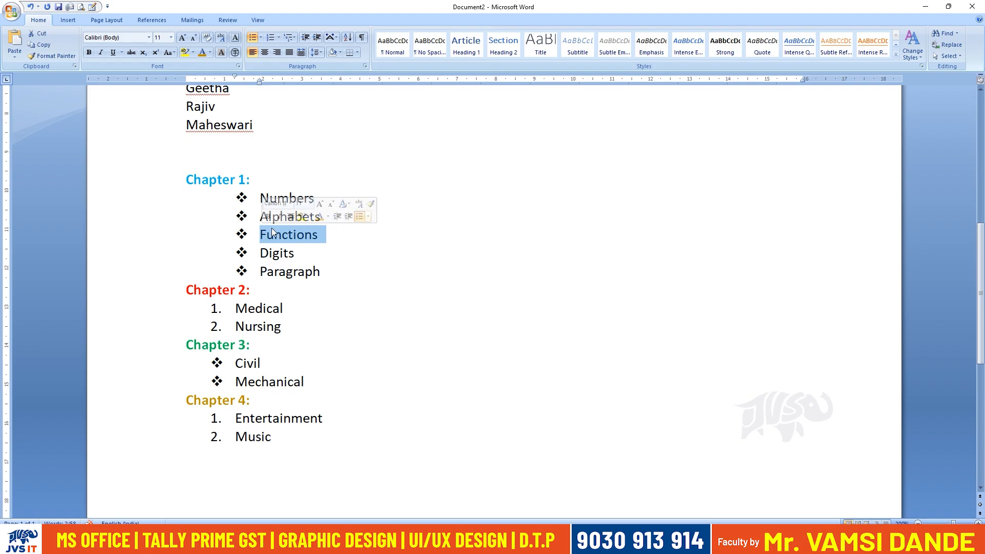
{"action": "left_click", "coordinate": [90, 53]}
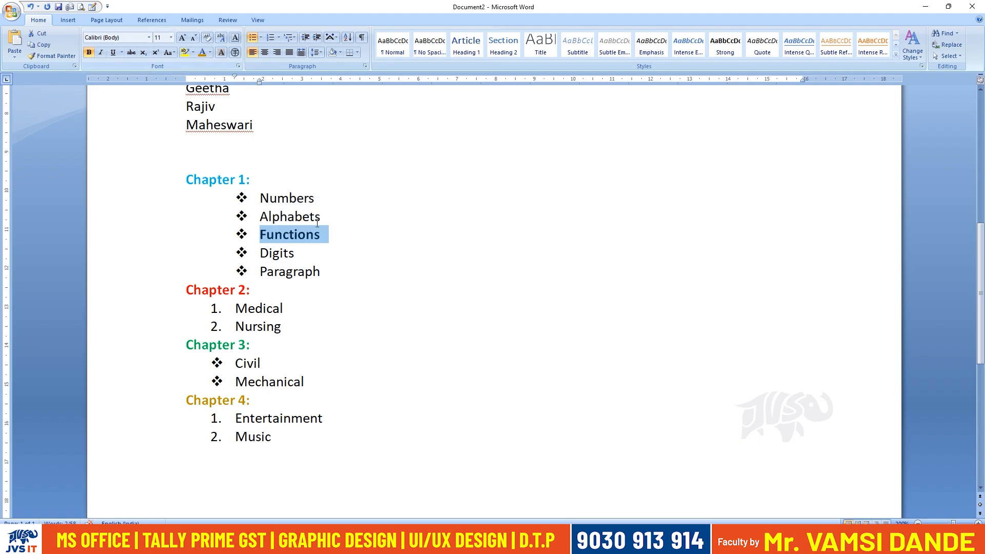
{"action": "key", "text": "ctrl+z"}
Turn the Alphabets topic into a subheading: bold, no bullet, font size 12 and red.
{"action": "left_click_drag", "start_coordinate": [325, 214], "coordinate": [260, 216]}
{"action": "left_click", "coordinate": [89, 53]}
{"action": "left_click", "coordinate": [252, 39]}
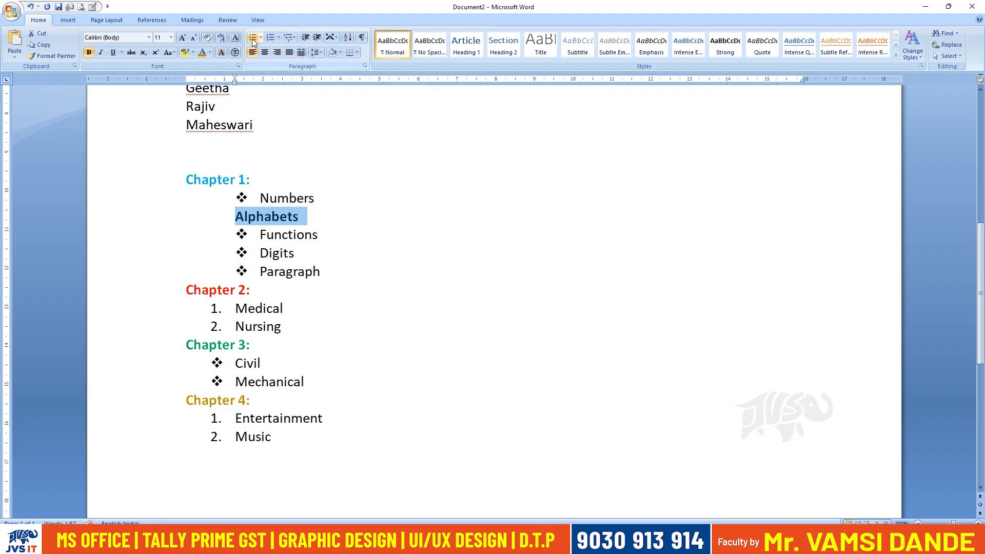
{"action": "left_click", "coordinate": [183, 39]}
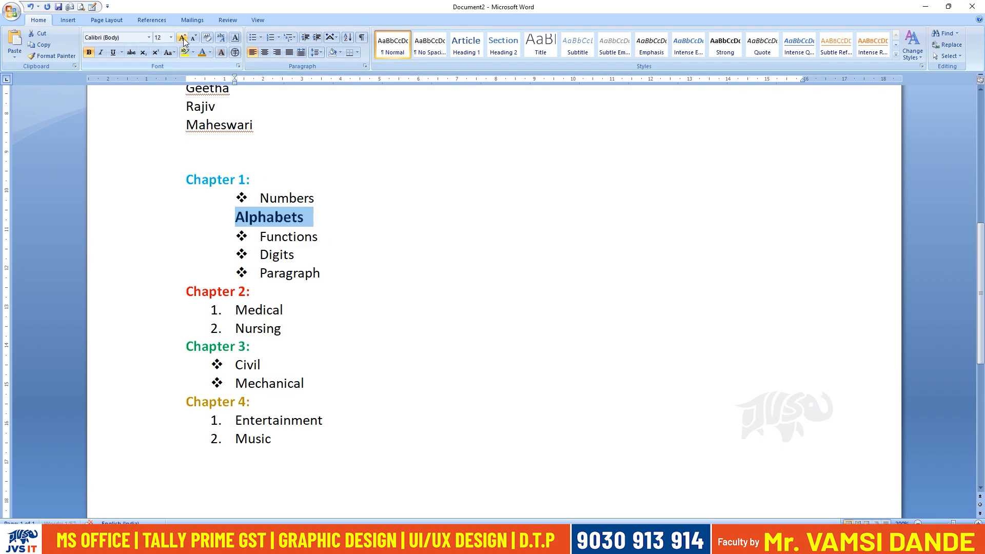
{"action": "left_click", "coordinate": [211, 53]}
{"action": "left_click", "coordinate": [210, 141]}
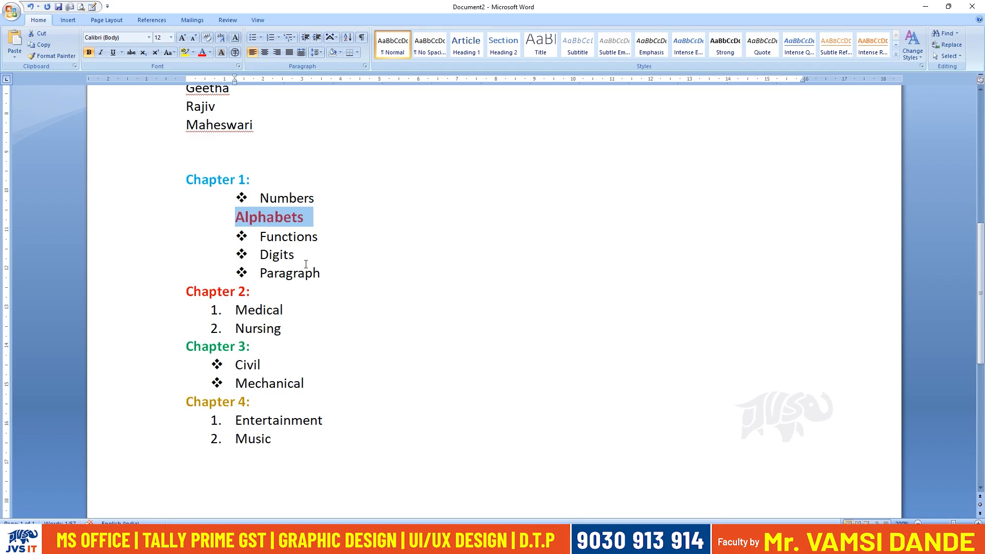
Indent Functions, Digits and Paragraph one level further as sub-items beneath the Alphabets subheading.
{"action": "left_click_drag", "start_coordinate": [303, 255], "coordinate": [248, 239]}
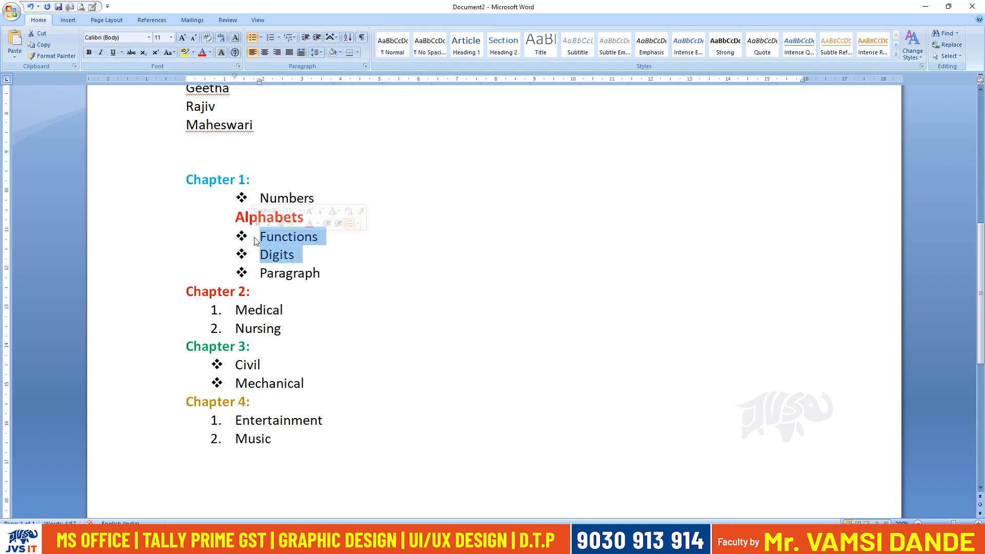
{"action": "left_click_drag", "start_coordinate": [328, 273], "coordinate": [261, 237]}
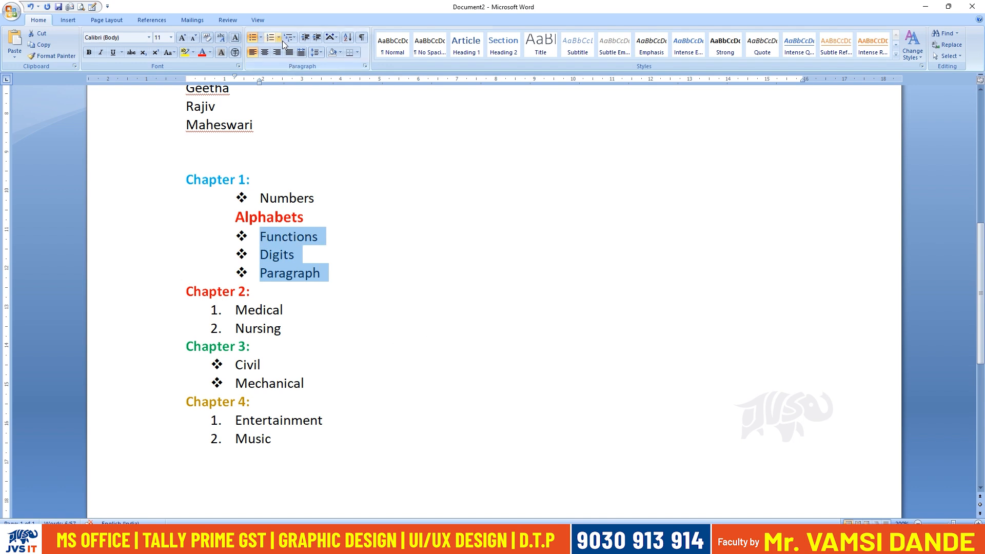
{"action": "left_click", "coordinate": [317, 37]}
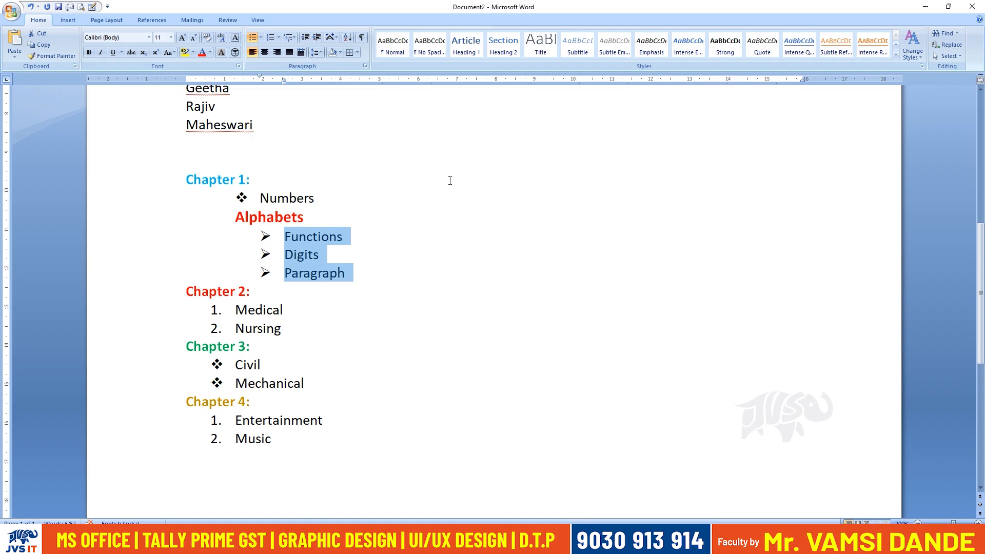
{"action": "left_click_drag", "start_coordinate": [269, 199], "coordinate": [298, 202]}
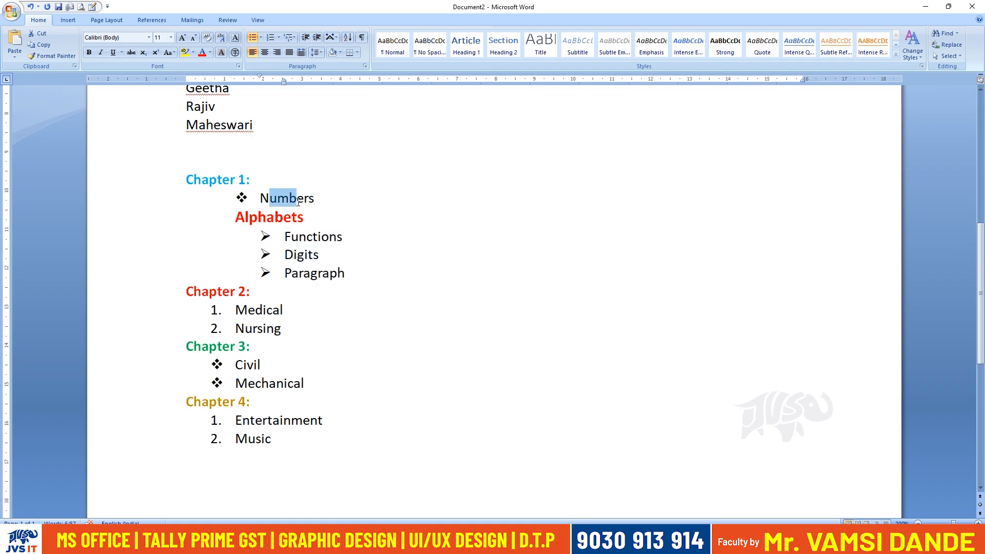
{"action": "left_click", "coordinate": [256, 217]}
{"action": "left_click", "coordinate": [265, 237]}
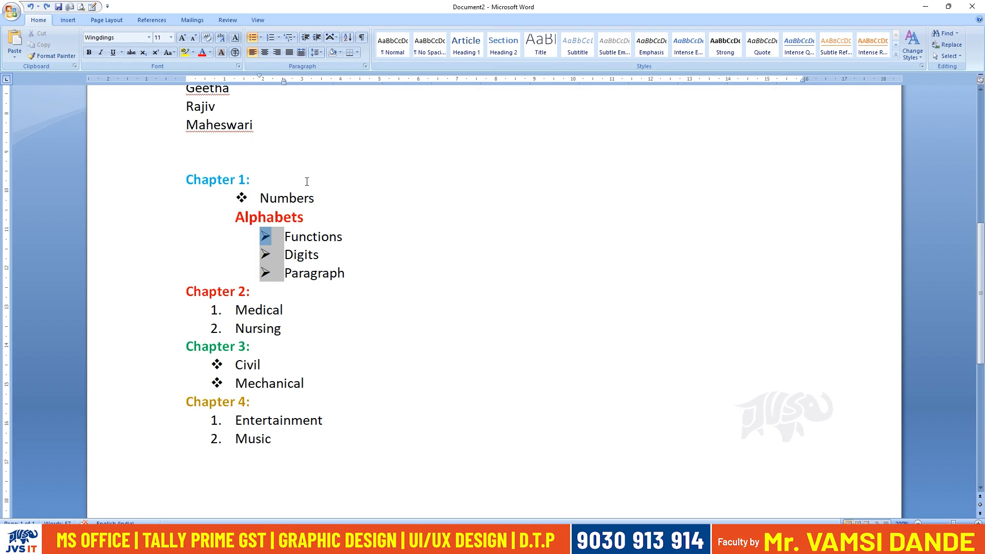
Increase the indent of Functions, Digits and Paragraph by several levels and decrease it back to just beneath Alphabets, doing this twice.
{"action": "left_click_drag", "start_coordinate": [354, 273], "coordinate": [285, 237]}
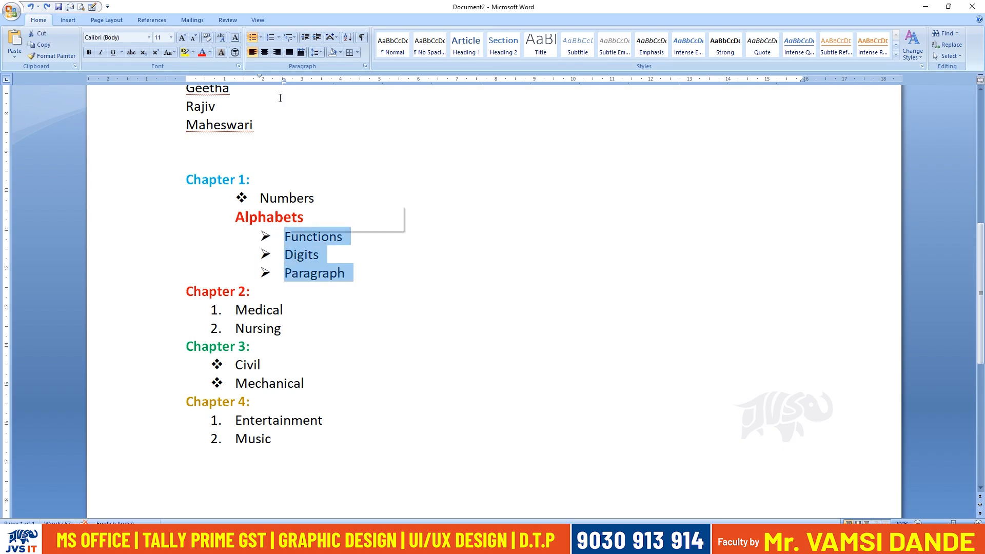
{"action": "left_click", "coordinate": [304, 38]}
{"action": "left_click", "coordinate": [304, 39]}
{"action": "left_click", "coordinate": [305, 39]}
{"action": "left_click", "coordinate": [305, 39]}
{"action": "left_click", "coordinate": [305, 39]}
{"action": "left_click", "coordinate": [305, 39]}
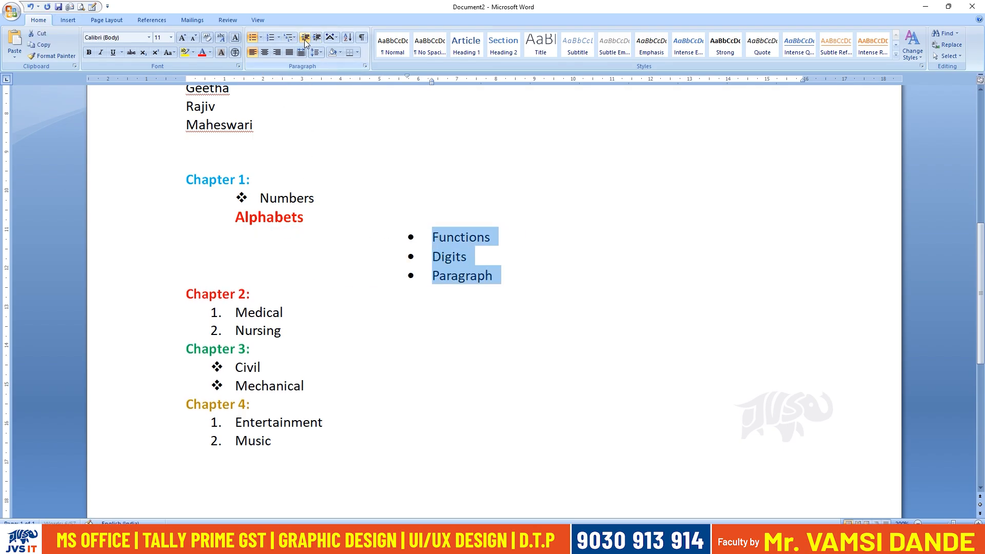
{"action": "left_click", "coordinate": [305, 39]}
{"action": "left_click", "coordinate": [305, 39]}
{"action": "left_click", "coordinate": [304, 39]}
{"action": "left_click", "coordinate": [305, 39]}
{"action": "left_click", "coordinate": [305, 39]}
{"action": "left_click", "coordinate": [305, 39]}
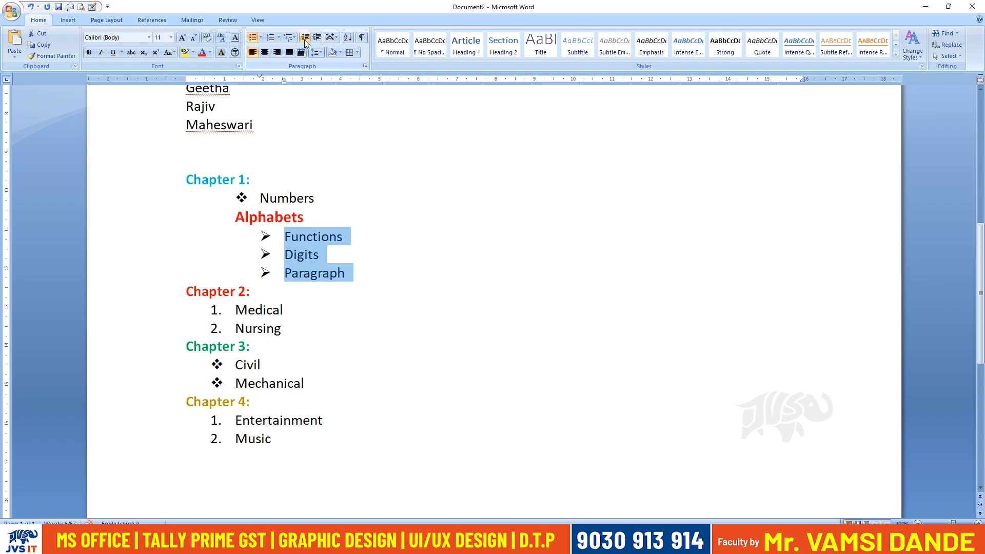
{"action": "left_click", "coordinate": [315, 41]}
{"action": "left_click", "coordinate": [315, 41]}
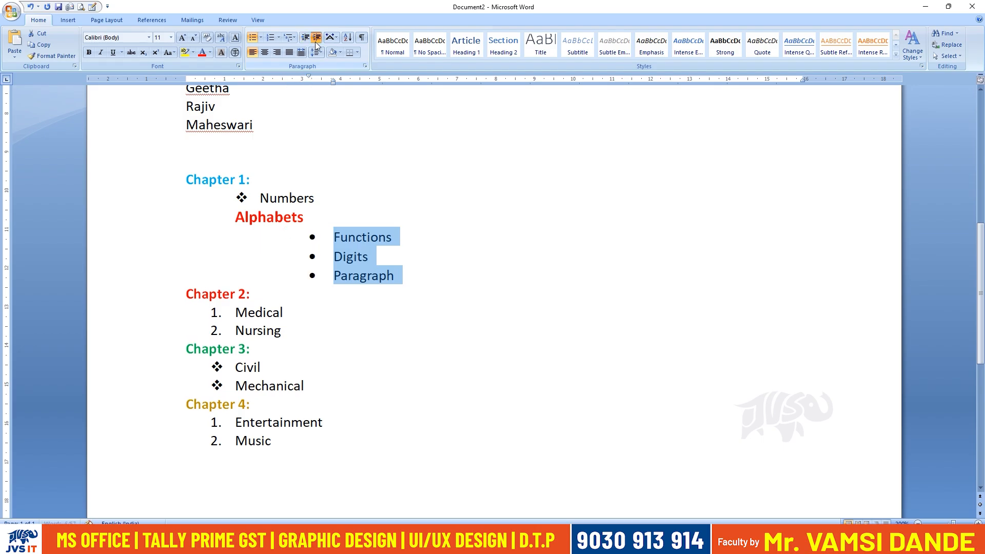
{"action": "left_click", "coordinate": [314, 41]}
{"action": "left_click", "coordinate": [314, 42]}
{"action": "left_click", "coordinate": [315, 41]}
{"action": "left_click", "coordinate": [315, 42]}
{"action": "left_click", "coordinate": [315, 41]}
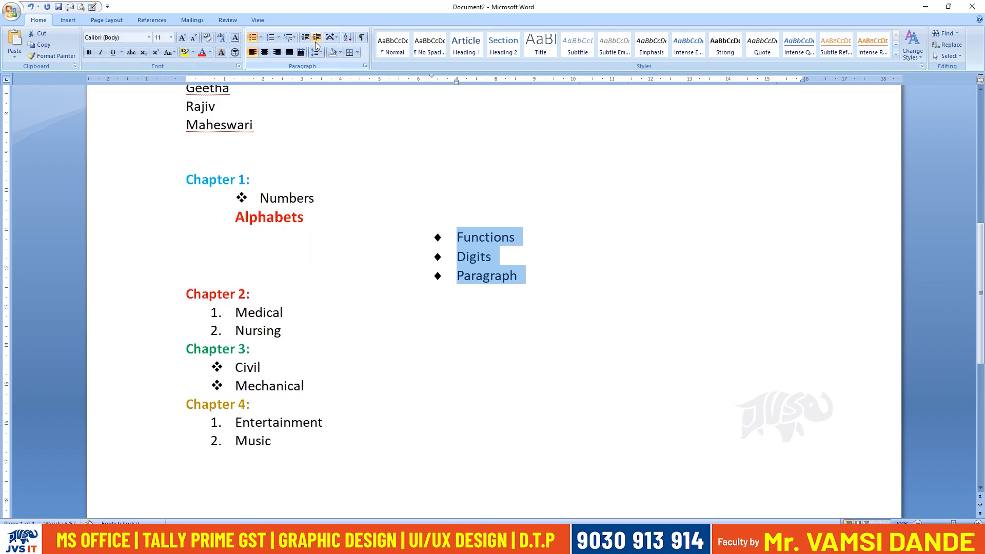
{"action": "left_click", "coordinate": [307, 41]}
{"action": "left_click", "coordinate": [307, 41]}
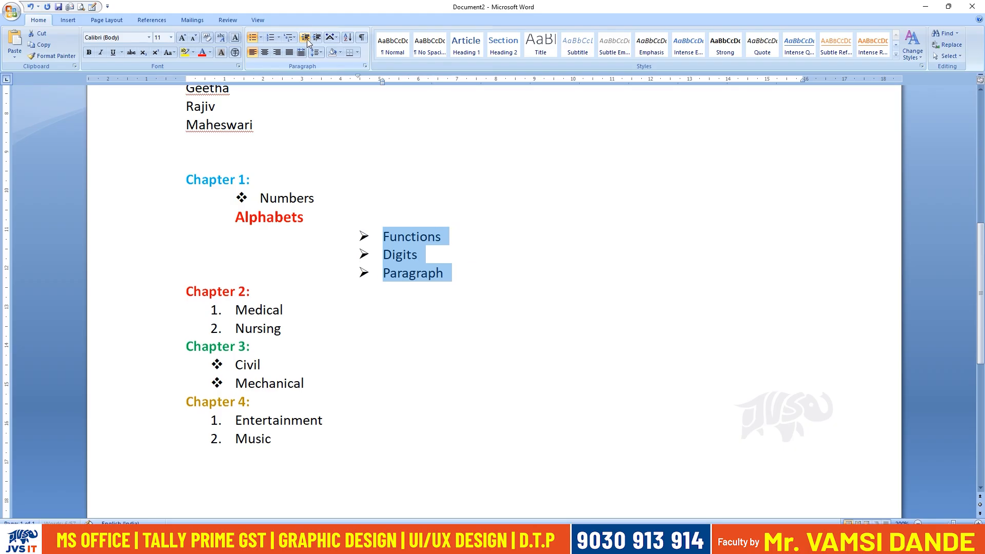
{"action": "left_click", "coordinate": [307, 40]}
{"action": "left_click", "coordinate": [307, 40]}
{"action": "left_click", "coordinate": [307, 40]}
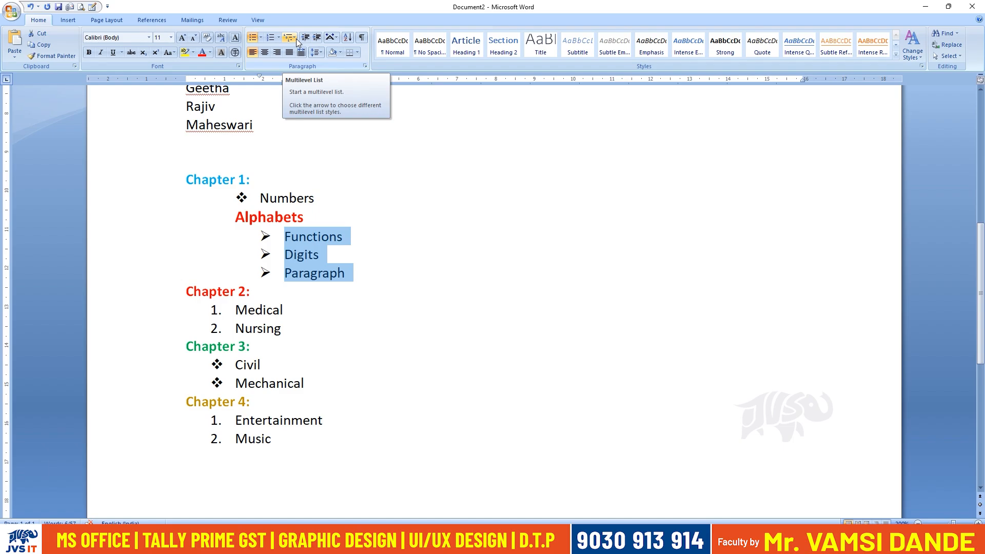
Generate sample paragraphs below the Chapter 4 list with the =rand() function.
{"action": "scroll", "coordinate": [336, 320], "scroll_direction": "down", "scroll_amount": 3}
{"action": "left_click", "coordinate": [421, 426]}
{"action": "key", "text": "BackSpace"}
{"action": "type", "text": "=reand"}
{"action": "key", "text": "BackSpace"}
{"action": "key", "text": "BackSpace"}
{"action": "key", "text": "BackSpace"}
{"action": "key", "text": "BackSpace"}
{"action": "type", "text": "and()"}
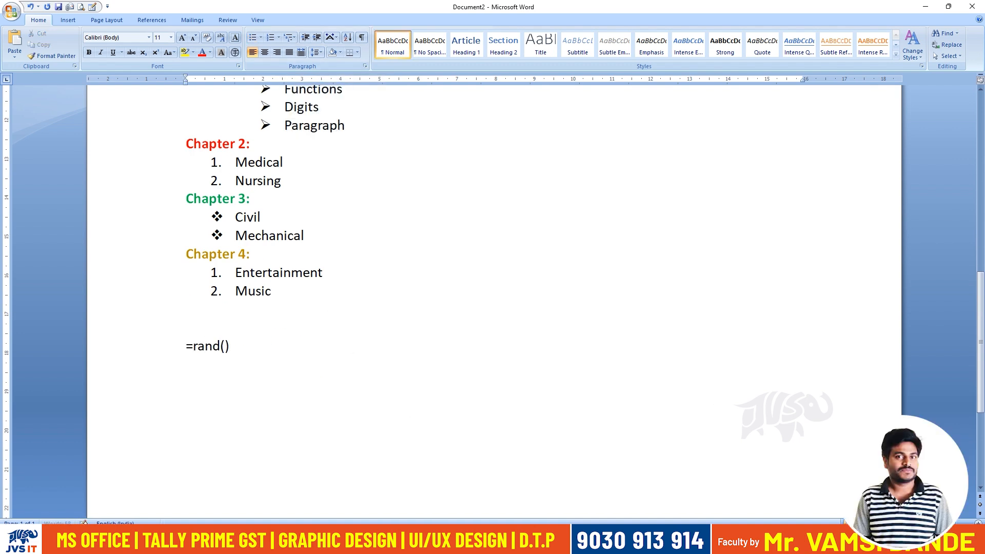
{"action": "key", "text": "Return"}
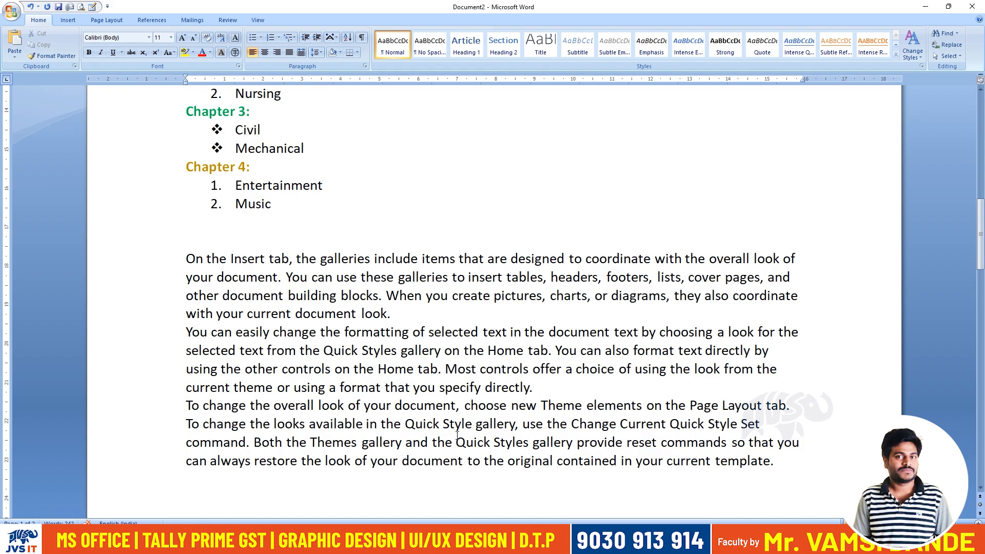
Increase the indent of the generated sample paragraphs to about 5 cm on the ruler and return them to the left margin.
{"action": "left_click_drag", "start_coordinate": [307, 479], "coordinate": [204, 260]}
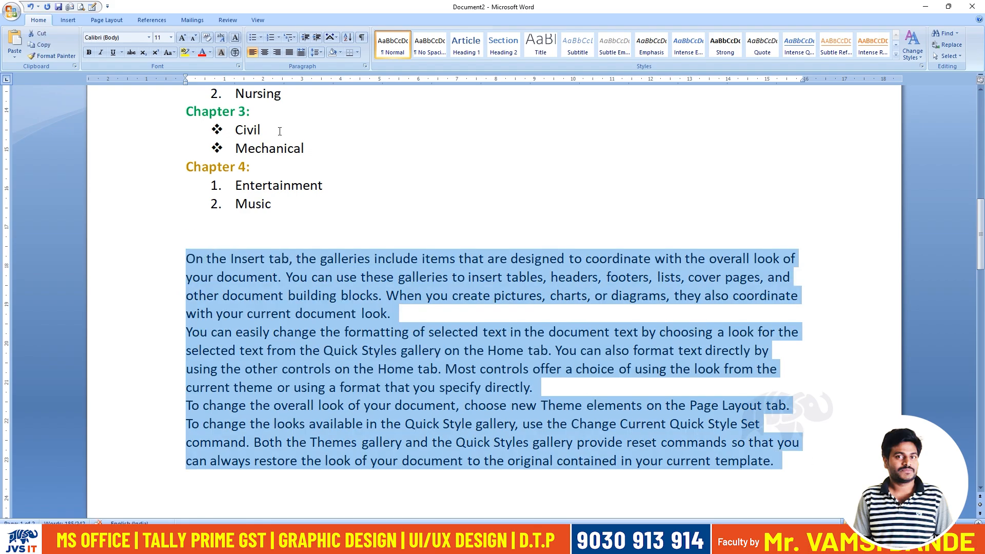
{"action": "left_click", "coordinate": [317, 38]}
{"action": "left_click", "coordinate": [316, 39]}
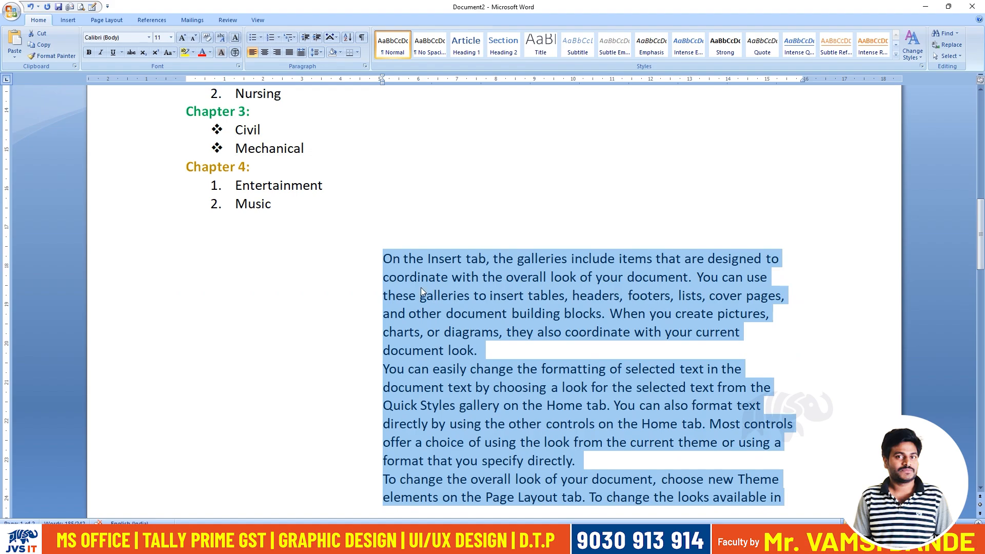
{"action": "left_click", "coordinate": [304, 38]}
{"action": "left_click", "coordinate": [305, 38]}
{"action": "left_click", "coordinate": [304, 38]}
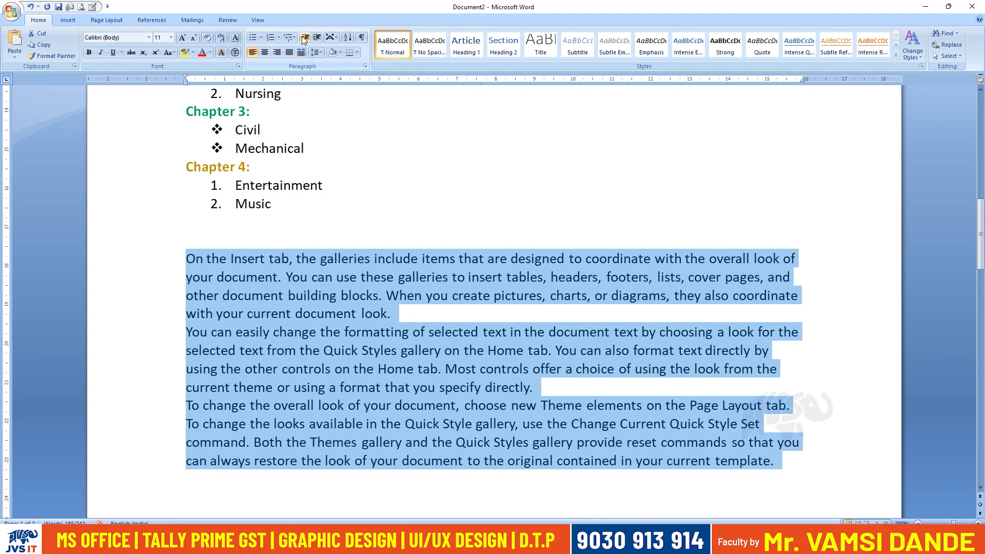
Delete the generated sample paragraphs below the Chapter 4 list.
{"action": "key", "text": "Delete"}
{"action": "scroll", "coordinate": [309, 211], "scroll_direction": "up", "scroll_amount": 1}
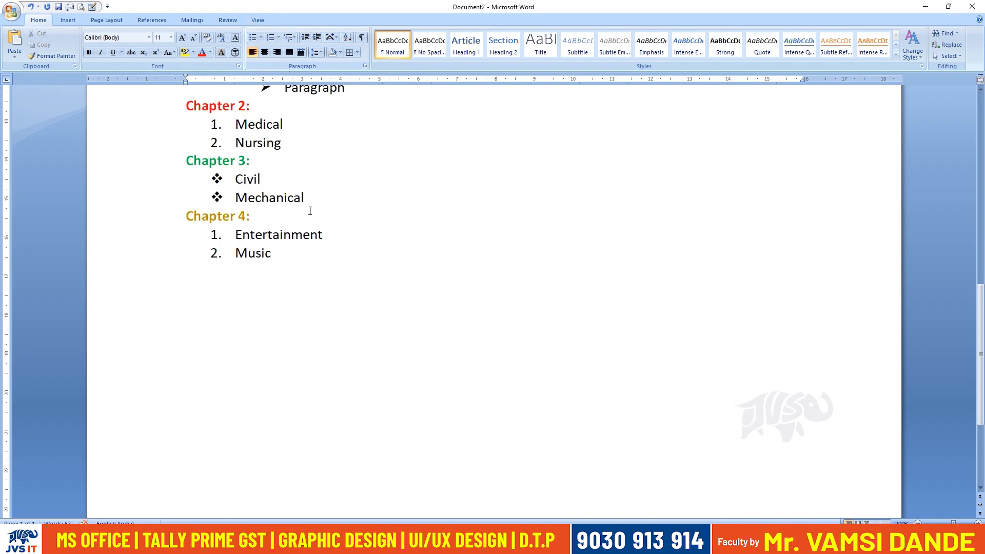
{"action": "scroll", "coordinate": [310, 210], "scroll_direction": "up", "scroll_amount": 4}
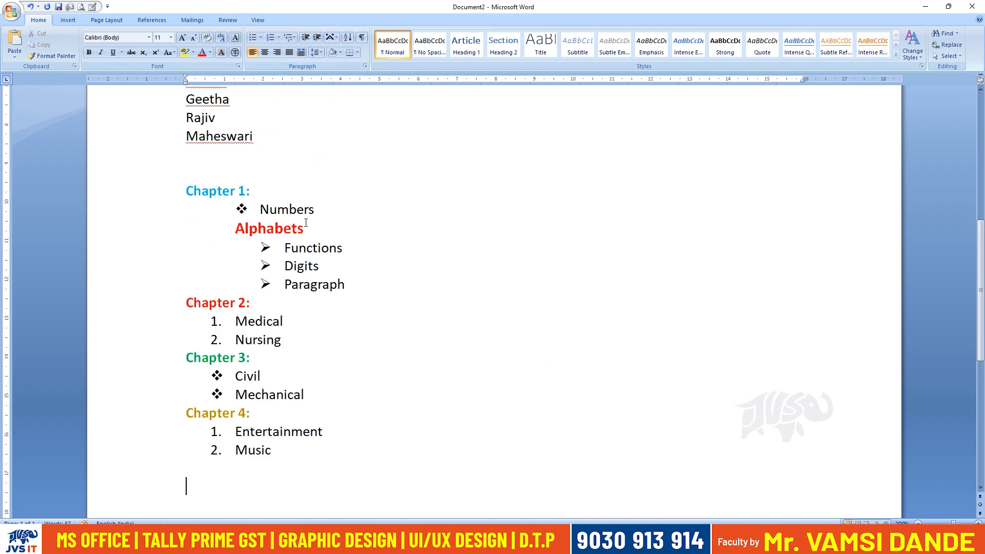
Add the line "JVS IT" below the Chapter 4 list and format it bold at font size 28.
{"action": "left_click", "coordinate": [337, 38]}
{"action": "scroll", "coordinate": [446, 303], "scroll_direction": "down", "scroll_amount": 5}
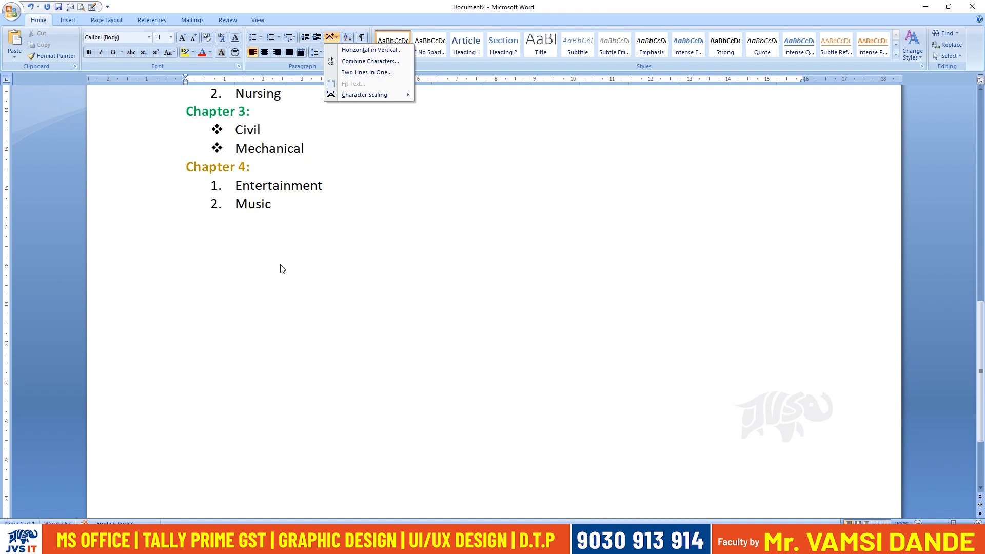
{"action": "left_click", "coordinate": [296, 253]}
{"action": "type", "text": "JVS IT"}
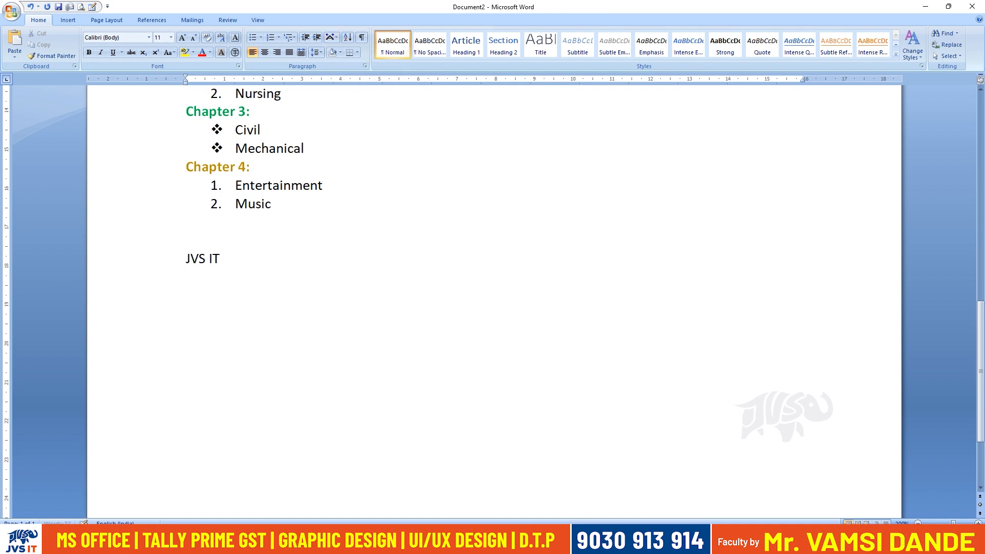
{"action": "left_click", "coordinate": [180, 259]}
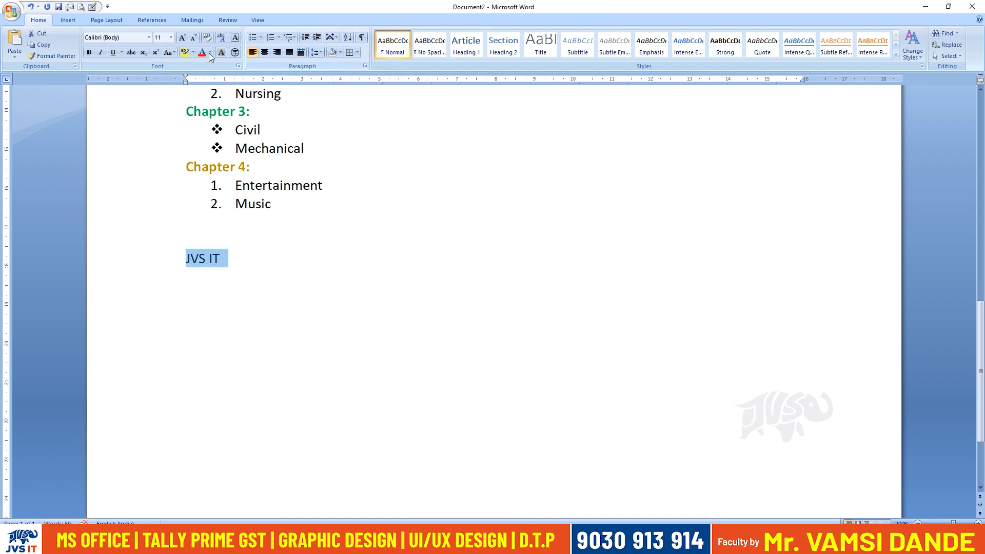
{"action": "left_click", "coordinate": [89, 52]}
{"action": "left_click", "coordinate": [170, 38]}
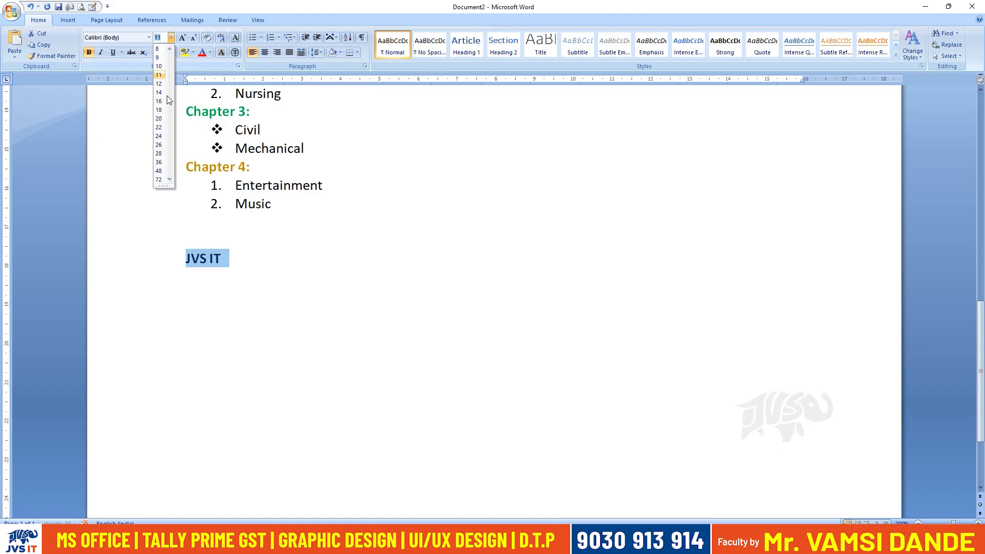
{"action": "left_click", "coordinate": [159, 154]}
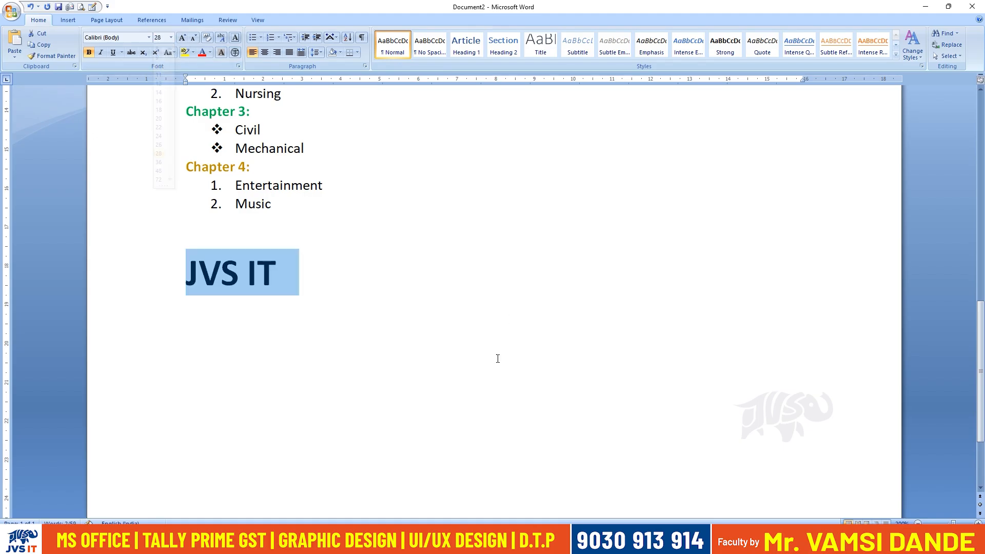
Apply the Horizontal in Vertical layout to the JVS IT text with Fit in line on.
{"action": "left_click", "coordinate": [330, 40]}
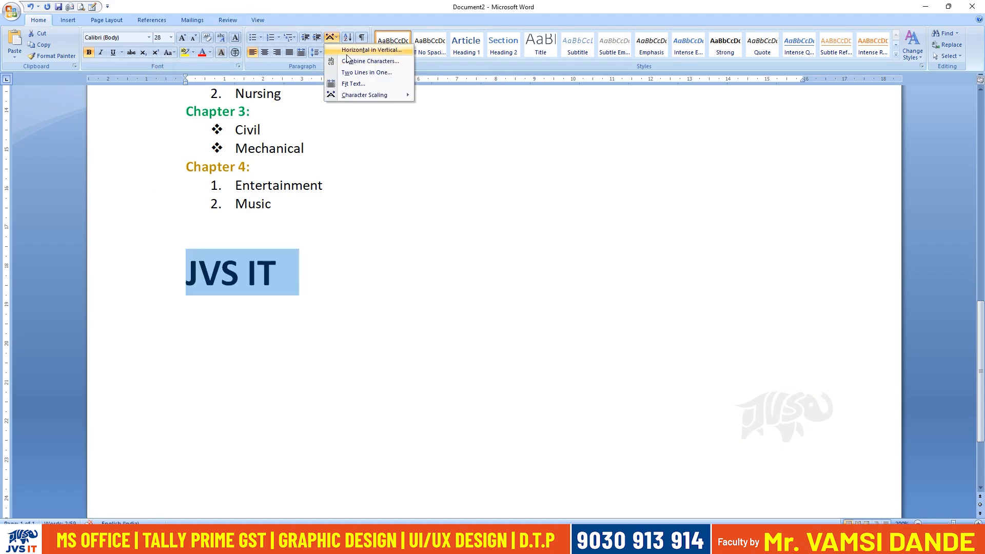
{"action": "left_click", "coordinate": [347, 53]}
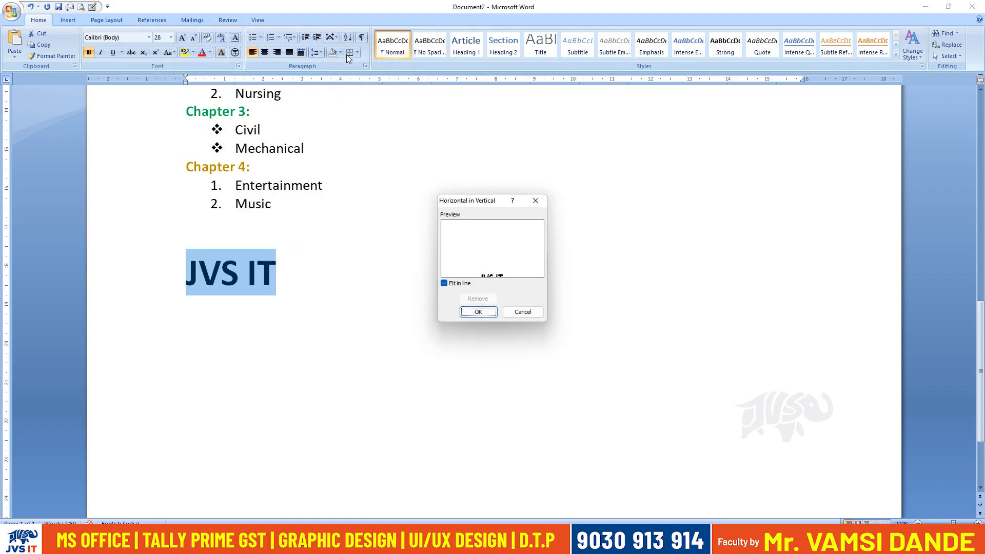
{"action": "left_click", "coordinate": [489, 312]}
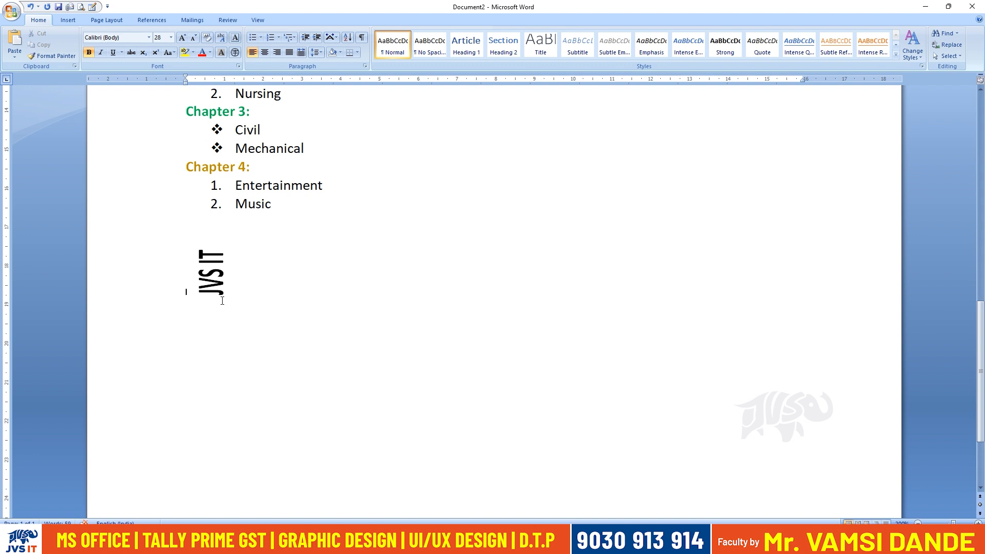
Reopen the Horizontal in Vertical settings for the rotated JVS IT text twice and confirm them with Fit in line kept on.
{"action": "left_click_drag", "start_coordinate": [267, 304], "coordinate": [190, 271]}
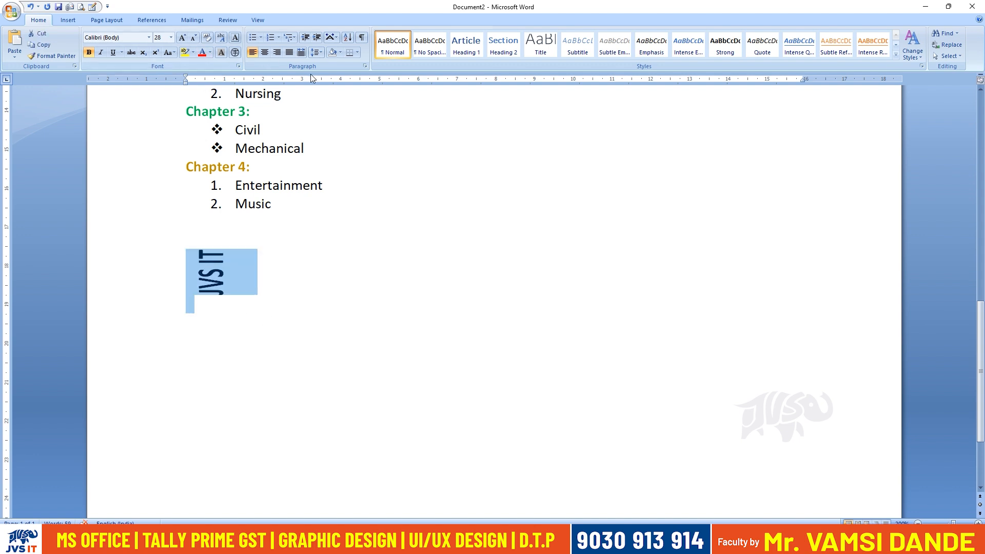
{"action": "left_click", "coordinate": [331, 37]}
{"action": "left_click", "coordinate": [362, 48]}
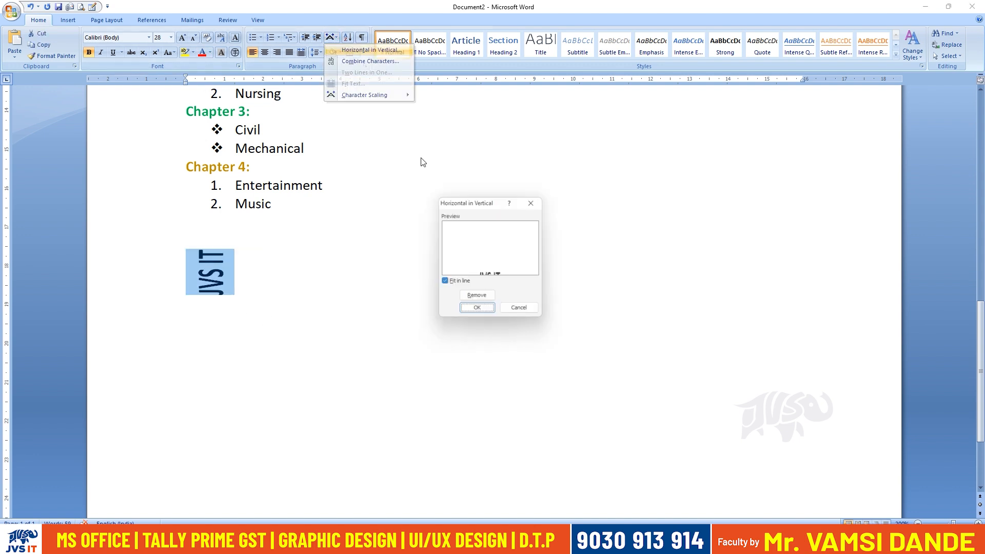
{"action": "left_click", "coordinate": [477, 312]}
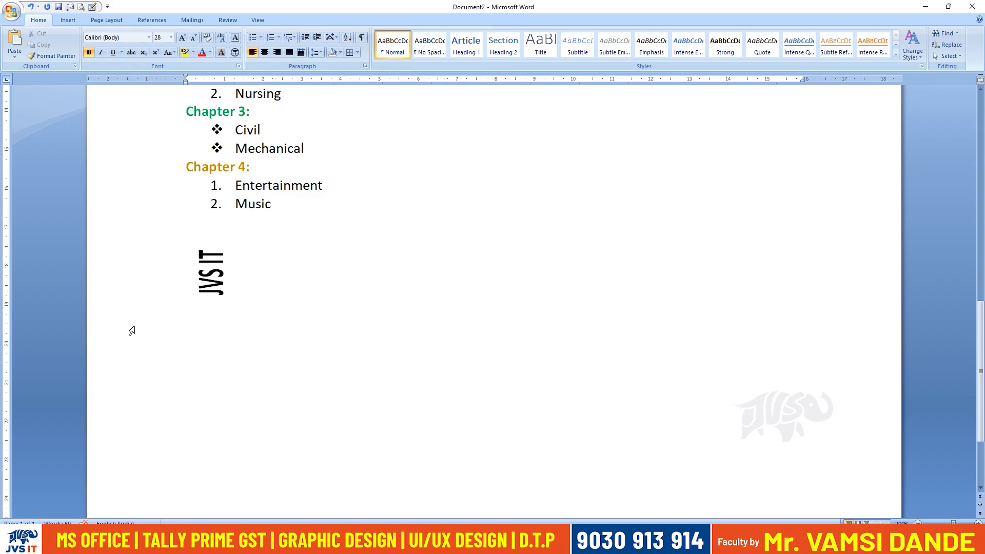
{"action": "left_click_drag", "start_coordinate": [257, 300], "coordinate": [192, 257]}
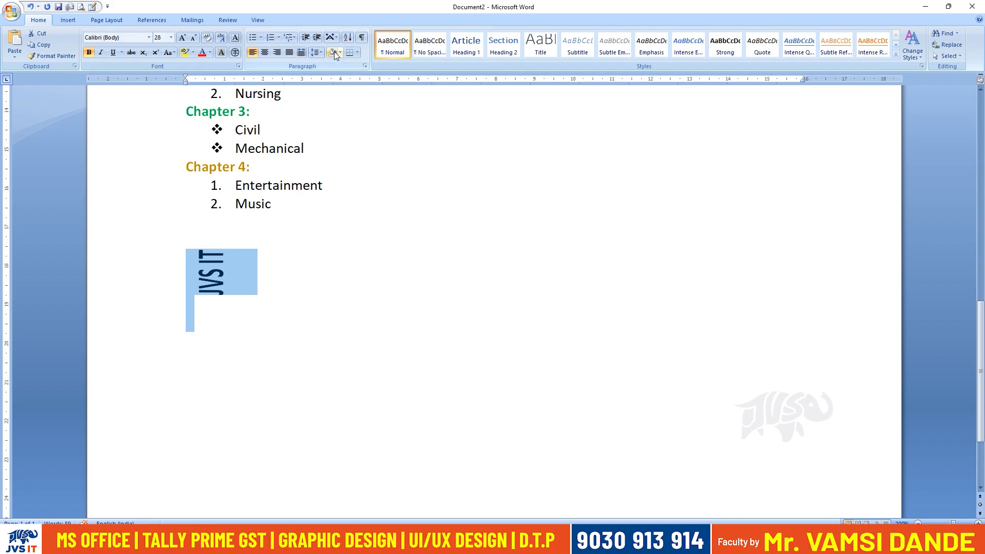
{"action": "left_click", "coordinate": [331, 37]}
{"action": "left_click", "coordinate": [354, 50]}
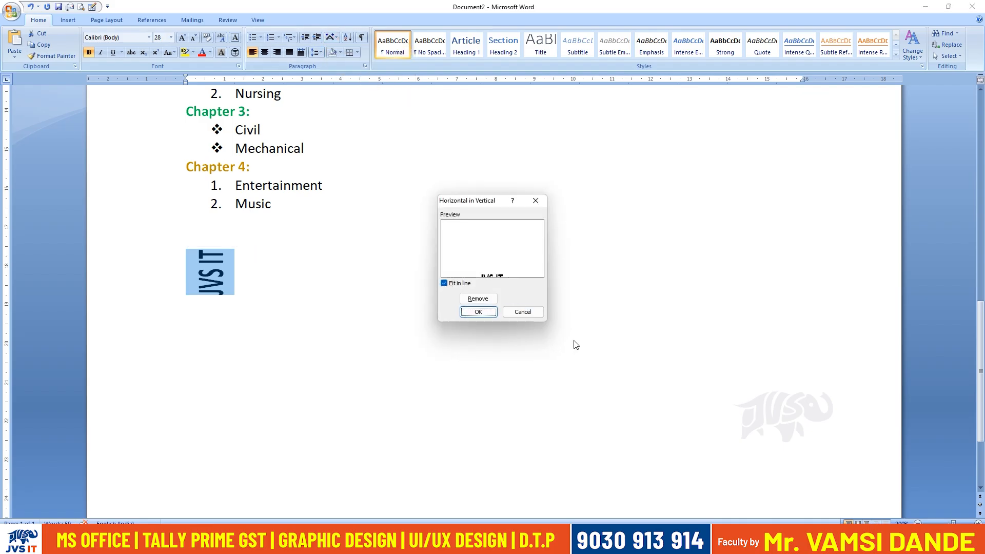
{"action": "left_click", "coordinate": [479, 312]}
Remove the Horizontal in Vertical layout from the JVS IT text.
{"action": "left_click_drag", "start_coordinate": [215, 335], "coordinate": [197, 268]}
{"action": "left_click", "coordinate": [331, 37]}
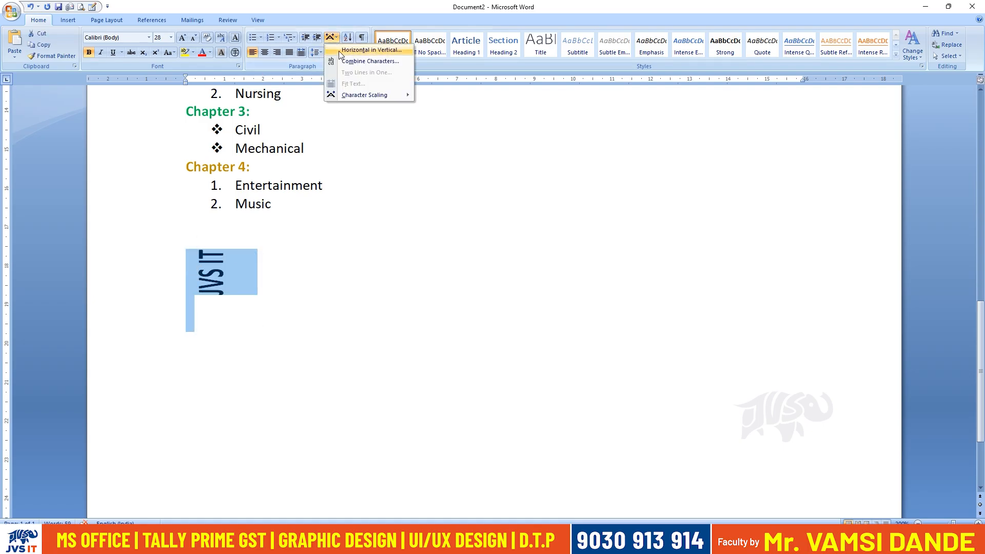
{"action": "left_click", "coordinate": [354, 48]}
{"action": "left_click", "coordinate": [484, 299]}
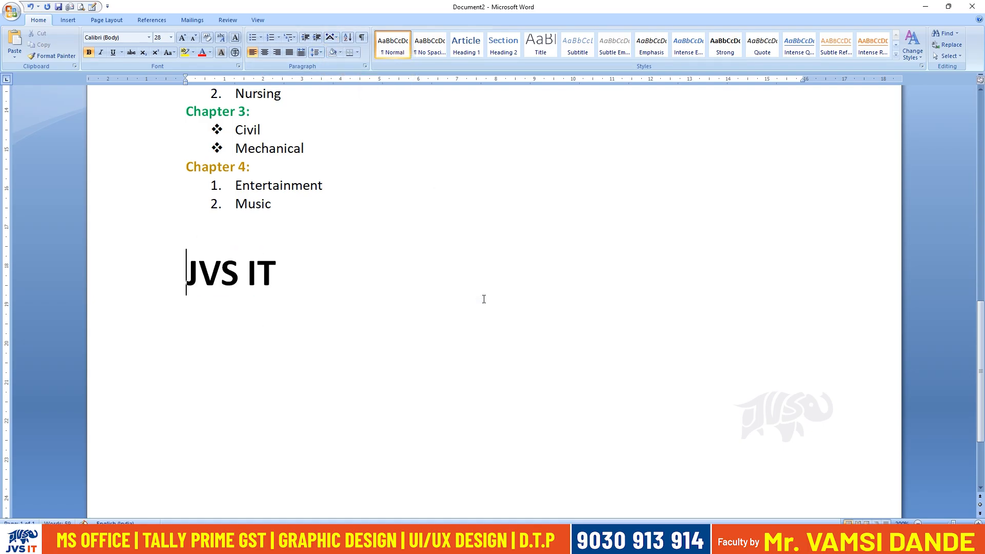
Reapply the Horizontal in Vertical layout to the whole JVS IT line.
{"action": "left_click_drag", "start_coordinate": [299, 272], "coordinate": [181, 273]}
{"action": "left_click", "coordinate": [331, 37]}
{"action": "left_click", "coordinate": [354, 48]}
{"action": "left_click", "coordinate": [481, 312]}
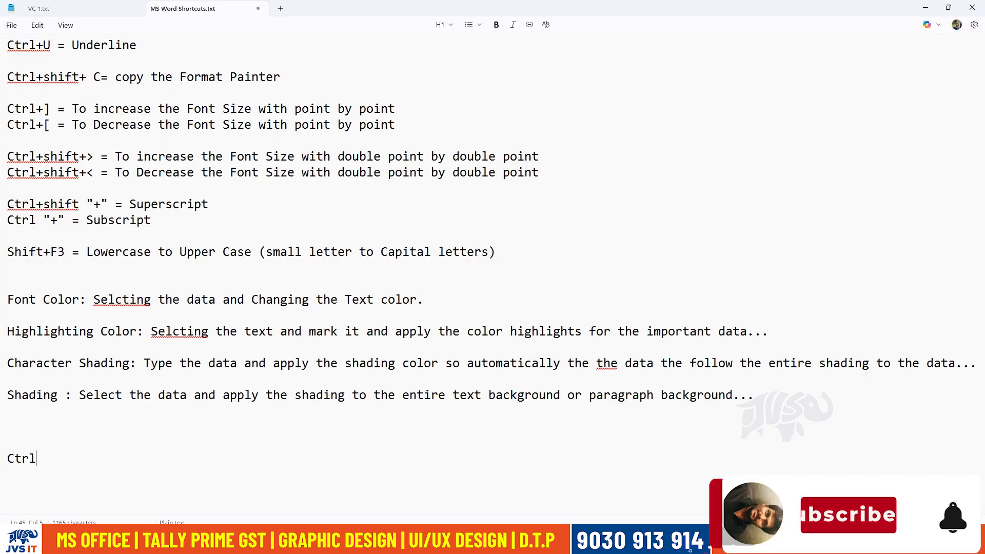
In Notepad's MS Word Shortcuts.txt, complete the last line to read "Ctrl+Z = Step Backward (Undo)".
{"action": "type", "text": "Z = U"}
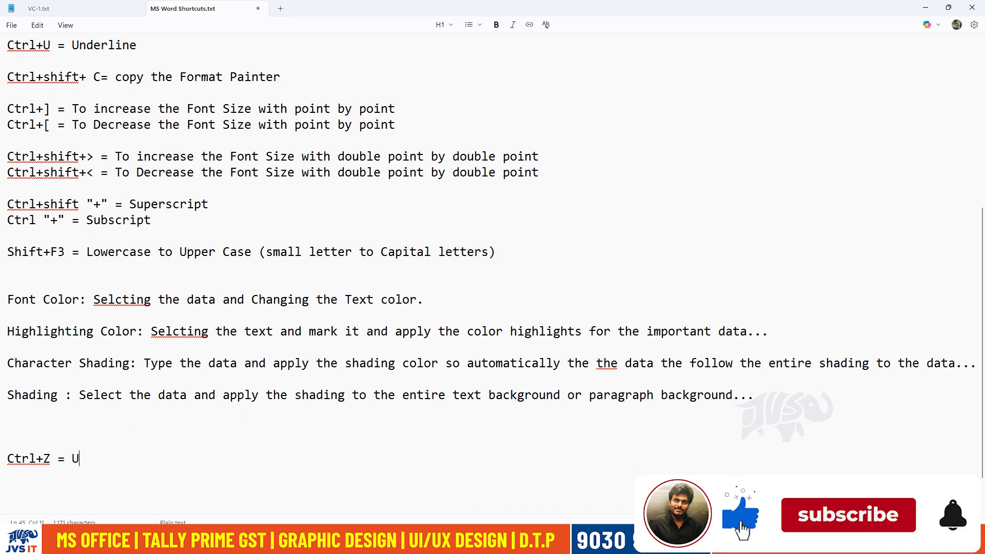
{"action": "type", "text": "ndo (St"}
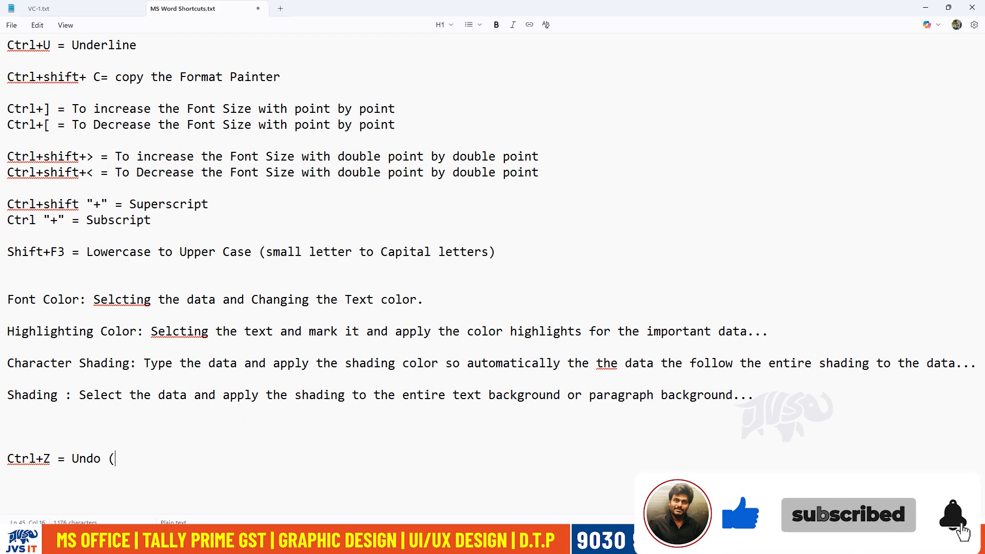
{"action": "key", "text": "BackSpace"}
{"action": "key", "text": "BackSpace"}
{"action": "key", "text": "BackSpace"}
{"action": "key", "text": "BackSpace"}
{"action": "key", "text": "BackSpace"}
{"action": "key", "text": "BackSpace"}
{"action": "key", "text": "BackSpace"}
{"action": "key", "text": "BackSpace"}
{"action": "type", "text": "Step "}
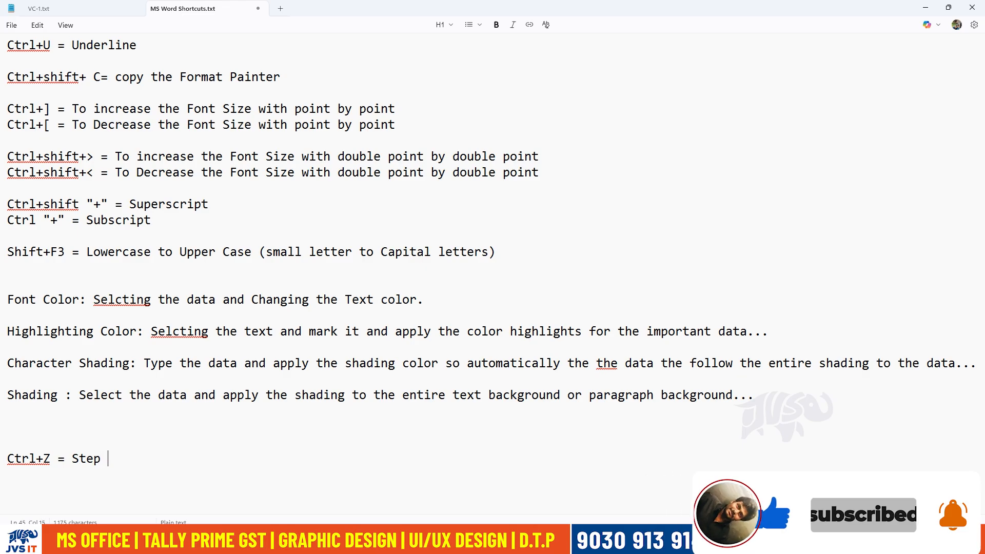
{"action": "type", "text": "Backward"}
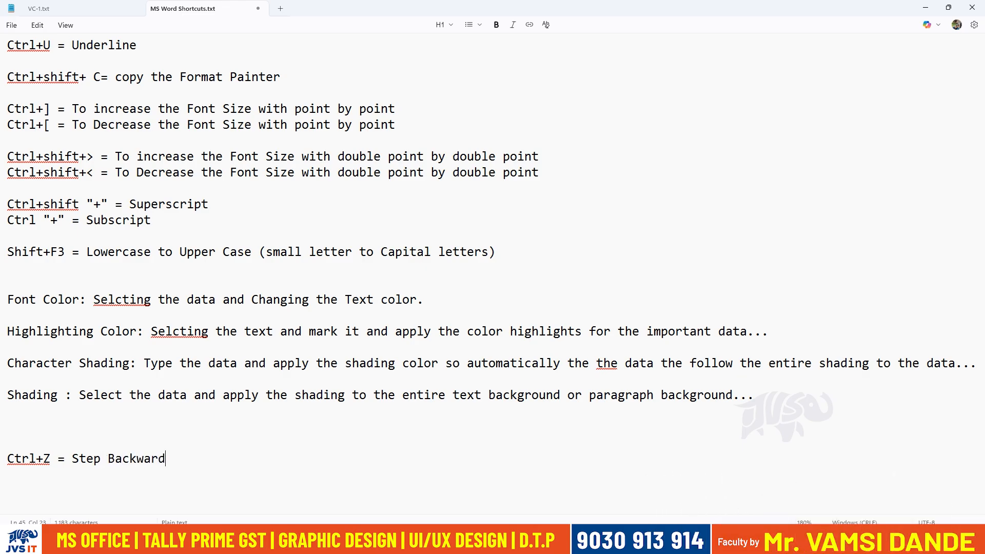
{"action": "type", "text": " (undo"}
{"action": "key", "text": "BackSpace"}
{"action": "key", "text": "BackSpace"}
{"action": "key", "text": "BackSpace"}
{"action": "key", "text": "BackSpace"}
{"action": "type", "text": "Undo)"}
Add the line "Ctrl+Y = Step Forward (Redo)" below the Ctrl+Z line in the shortcuts file.
{"action": "key", "text": "Return"}
{"action": "type", "text": "Ctrl"}
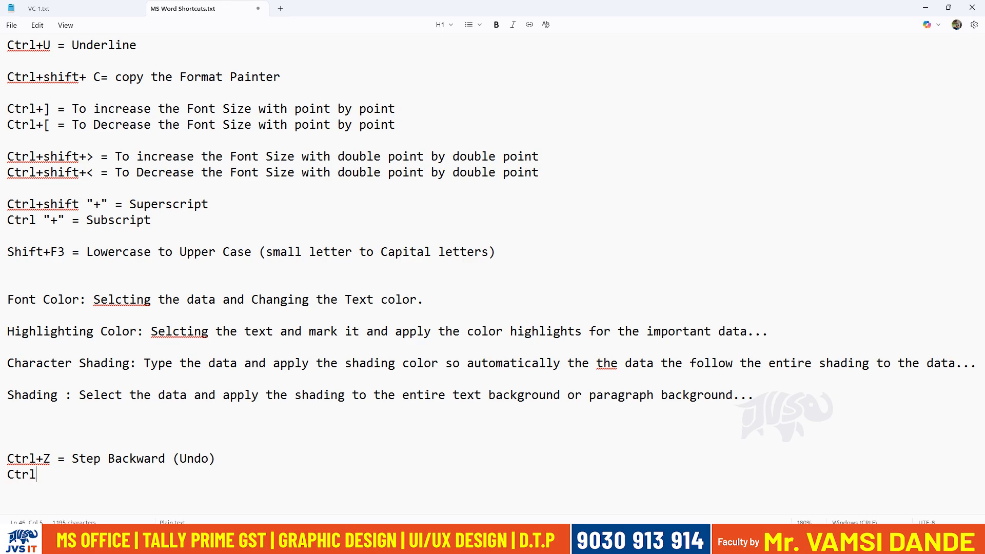
{"action": "type", "text": "+Y = Step Forward (Redo)"}
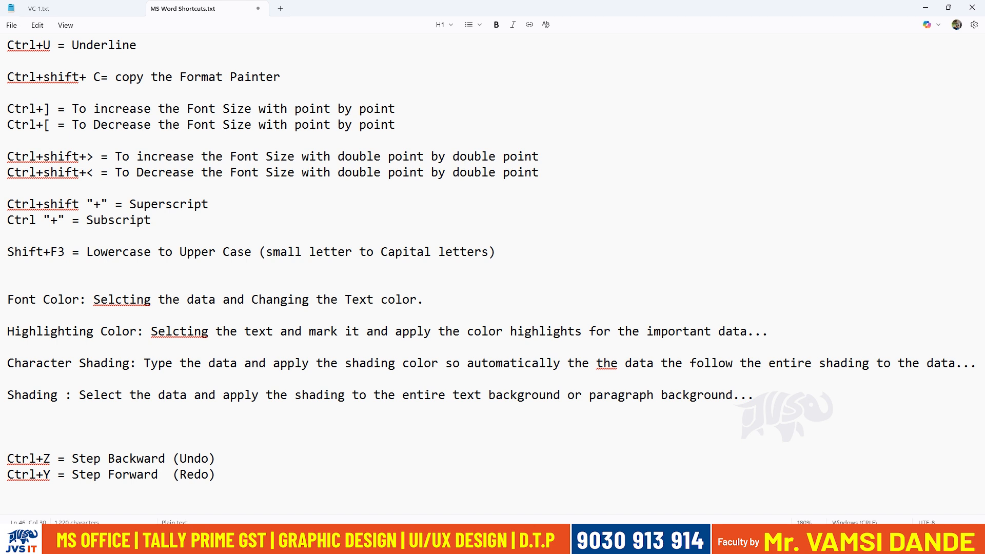
Switch to Word, undo the Horizontal in Vertical layout on the JVS IT line, and redo it.
{"action": "key", "text": "alt+Tab"}
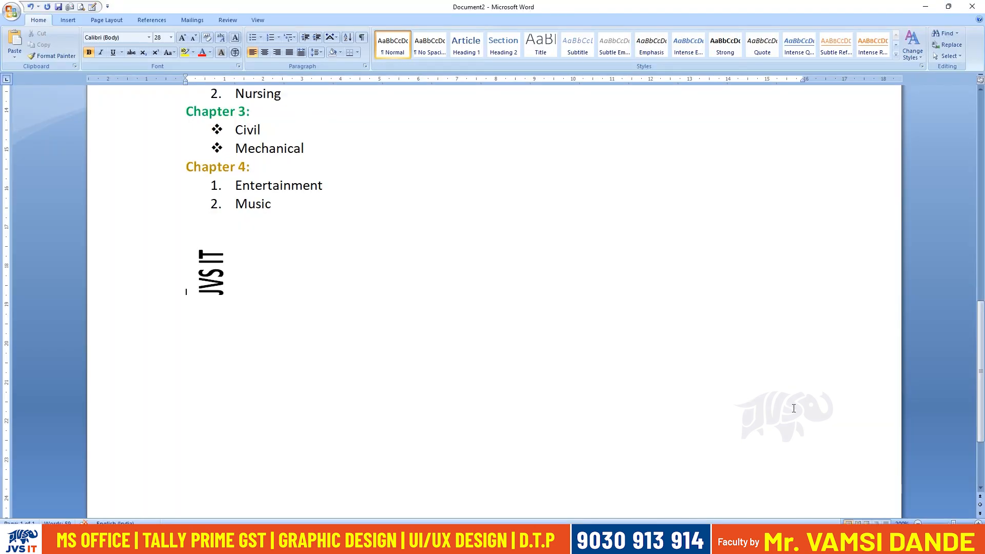
{"action": "scroll", "coordinate": [793, 409], "scroll_direction": "up", "scroll_amount": 3}
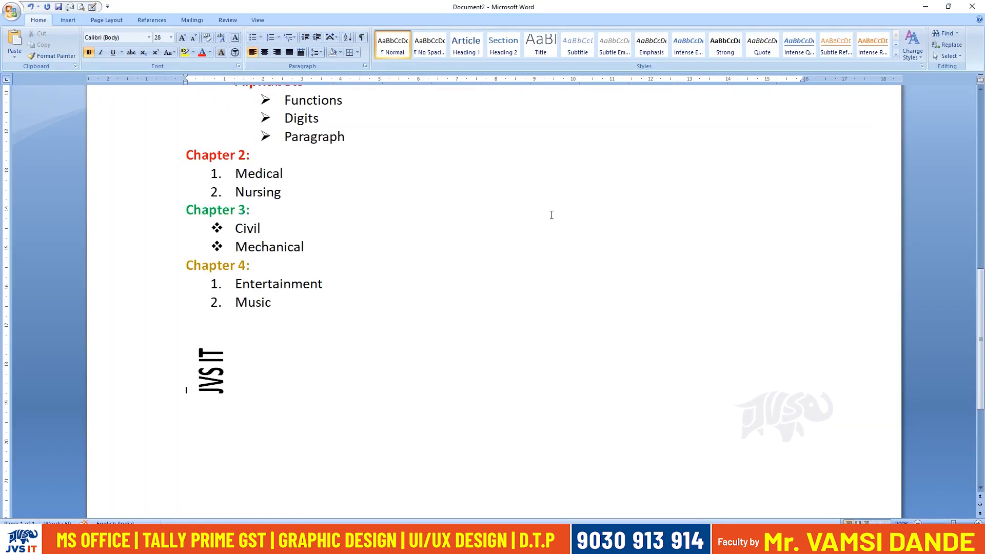
{"action": "scroll", "coordinate": [424, 328], "scroll_direction": "up", "scroll_amount": 4}
{"action": "scroll", "coordinate": [428, 308], "scroll_direction": "down", "scroll_amount": 5}
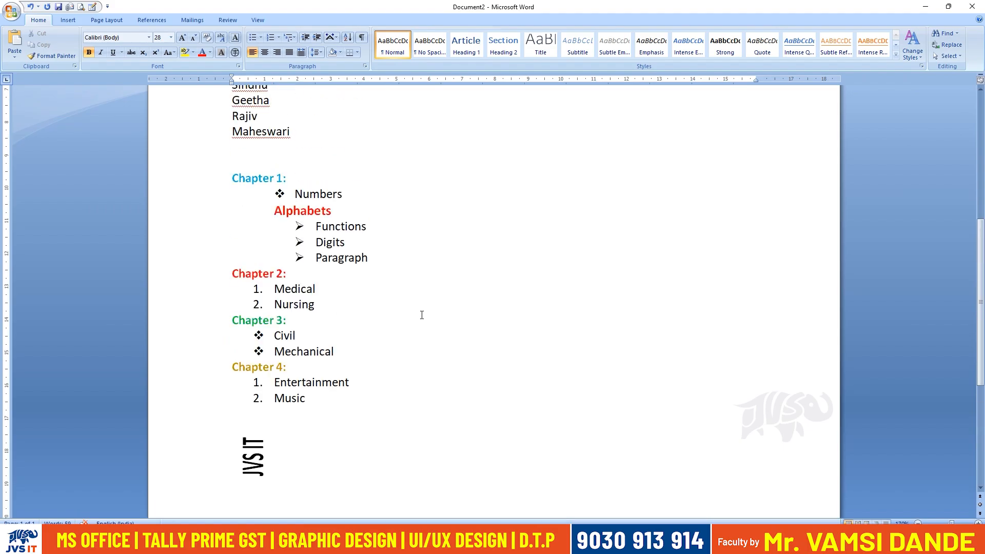
{"action": "scroll", "coordinate": [422, 316], "scroll_direction": "up", "scroll_amount": 2}
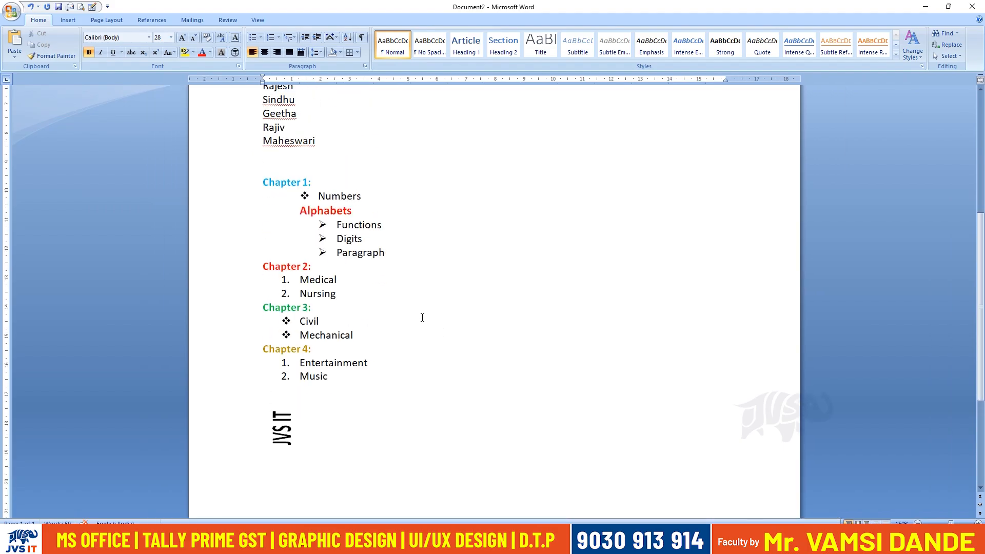
{"action": "key", "text": "ctrl+z"}
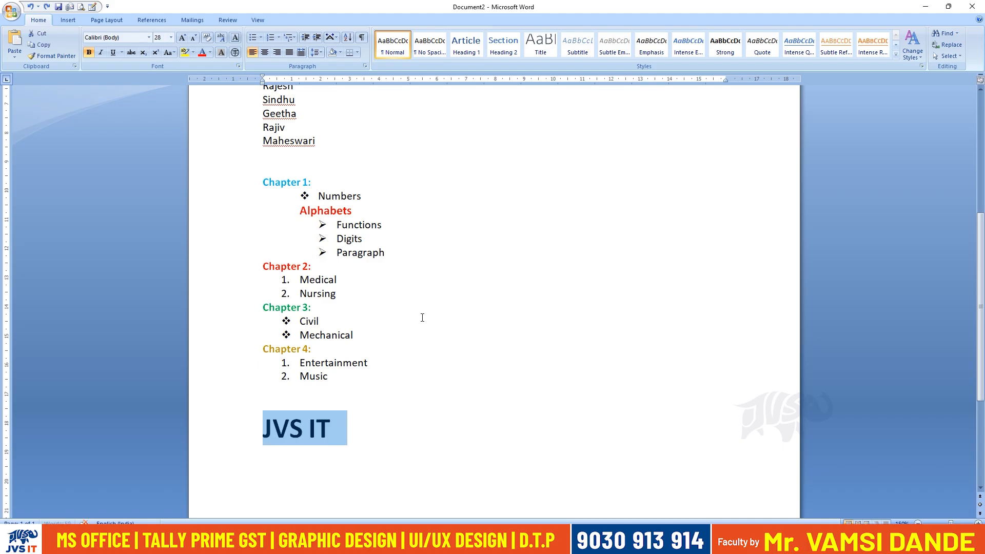
{"action": "key", "text": "ctrl+y"}
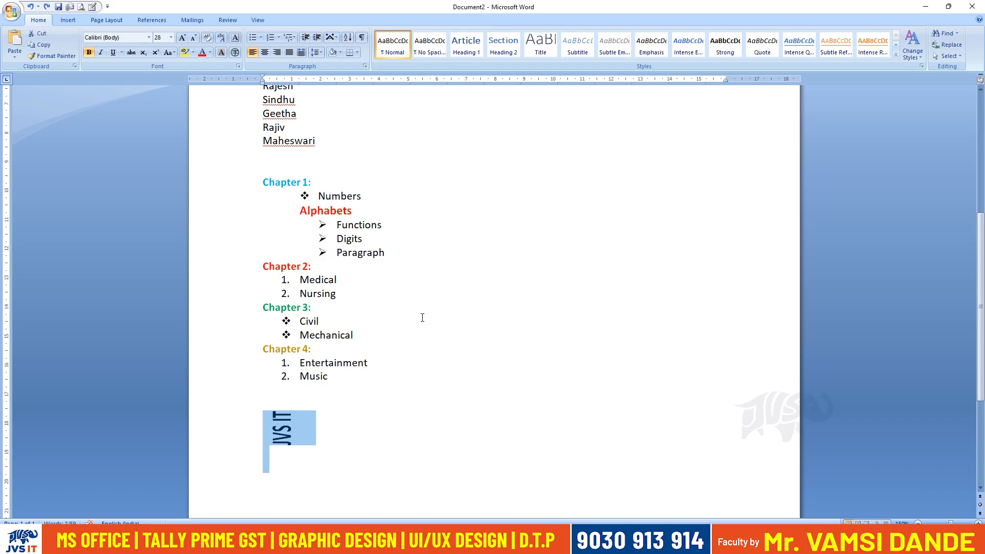
Undo the JVS IT line's layout, formatting and typing, back through the deletion of the sample paragraphs above it.
{"action": "key", "text": "ctrl+z"}
{"action": "key", "text": "ctrl+z"}
{"action": "key", "text": "ctrl+z"}
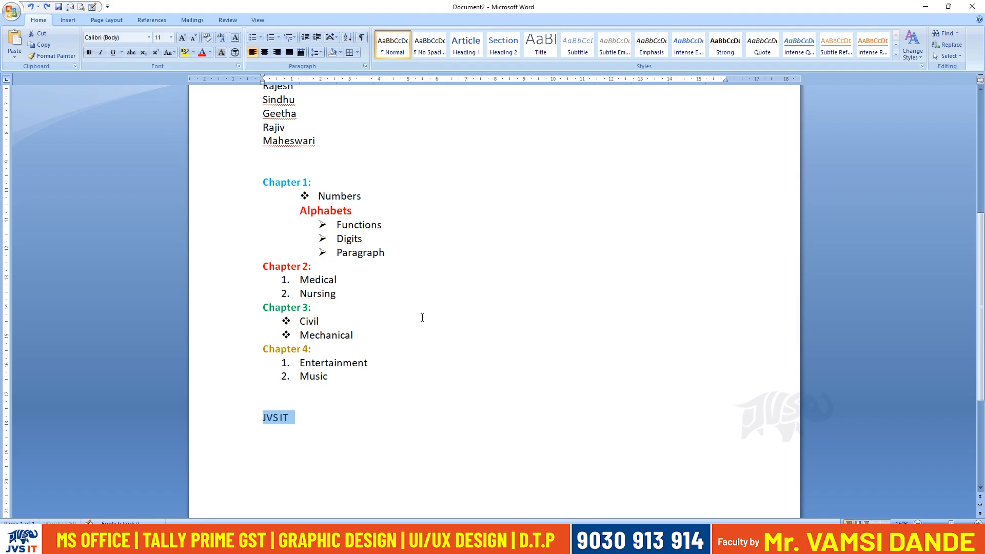
{"action": "key", "text": "ctrl+z"}
{"action": "key", "text": "ctrl+z"}
{"action": "key", "text": "ctrl+z"}
{"action": "key", "text": "ctrl+z"}
{"action": "key", "text": "ctrl+z"}
{"action": "key", "text": "ctrl+z"}
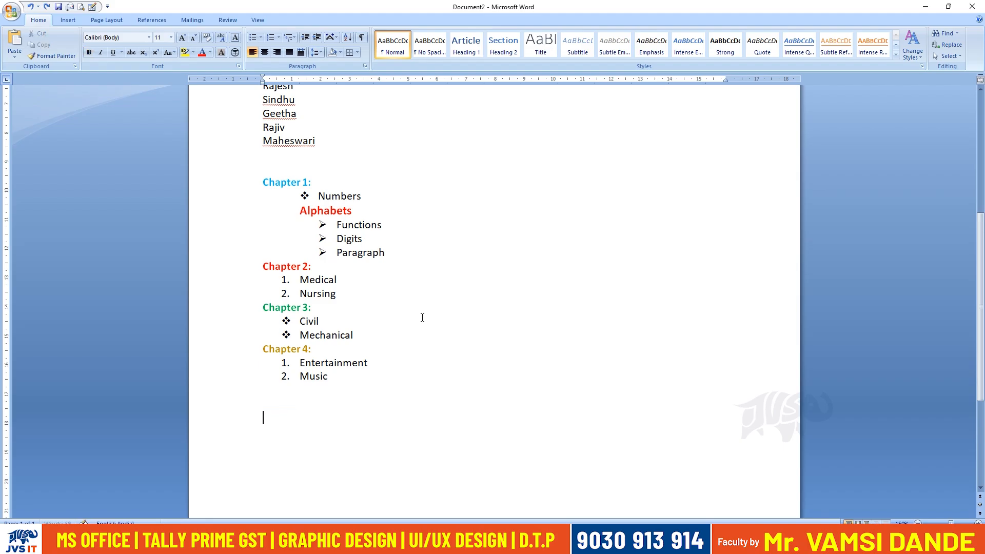
{"action": "key", "text": "ctrl+z"}
{"action": "key", "text": "ctrl+z"}
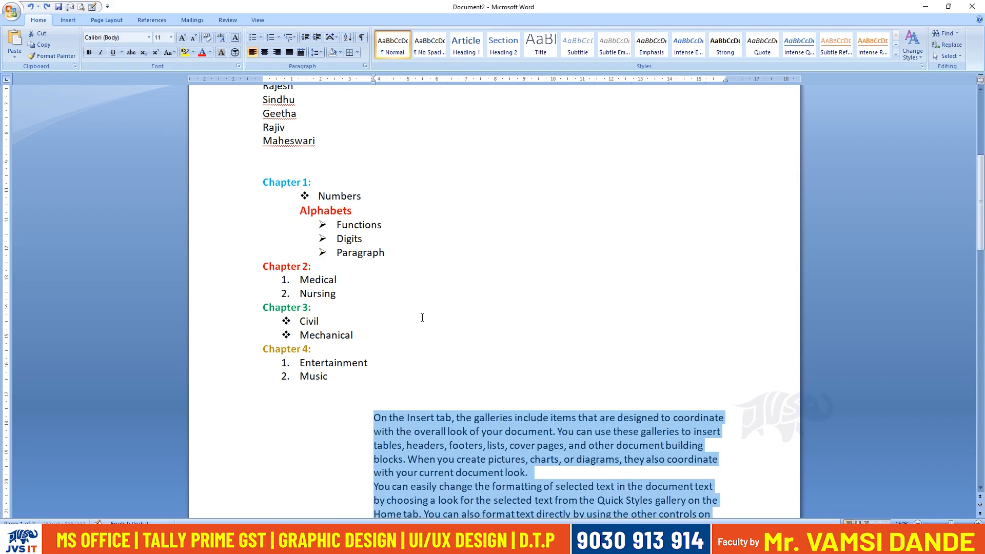
Keep undoing, with a short redo run in between, back into the bullet changes on the Functions, Digits and Paragraph items.
{"action": "key", "text": "ctrl+z"}
{"action": "key", "text": "ctrl+z"}
{"action": "key", "text": "ctrl+z"}
{"action": "key", "text": "ctrl+z"}
{"action": "key", "text": "ctrl+z"}
{"action": "key", "text": "ctrl+z"}
{"action": "key", "text": "ctrl+z"}
{"action": "key", "text": "ctrl+y"}
{"action": "key", "text": "ctrl+y"}
{"action": "key", "text": "ctrl+y"}
{"action": "key", "text": "ctrl+y"}
{"action": "key", "text": "ctrl+z"}
{"action": "key", "text": "ctrl+z"}
{"action": "key", "text": "ctrl+z"}
{"action": "key", "text": "ctrl+z"}
{"action": "key", "text": "ctrl+z"}
{"action": "key", "text": "ctrl+z"}
{"action": "key", "text": "ctrl+z"}
{"action": "key", "text": "ctrl+z"}
{"action": "key", "text": "ctrl+z"}
{"action": "key", "text": "ctrl+z"}
{"action": "key", "text": "ctrl+z"}
{"action": "key", "text": "ctrl+z"}
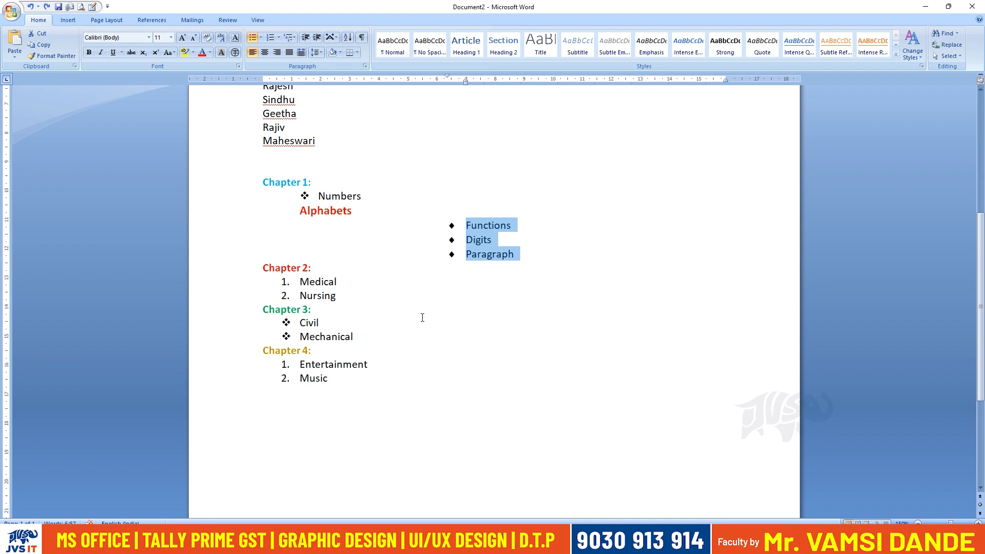
{"action": "key", "text": "ctrl+z"}
{"action": "key", "text": "ctrl+z"}
{"action": "key", "text": "ctrl+z"}
{"action": "key", "text": "ctrl+z"}
{"action": "key", "text": "ctrl+z"}
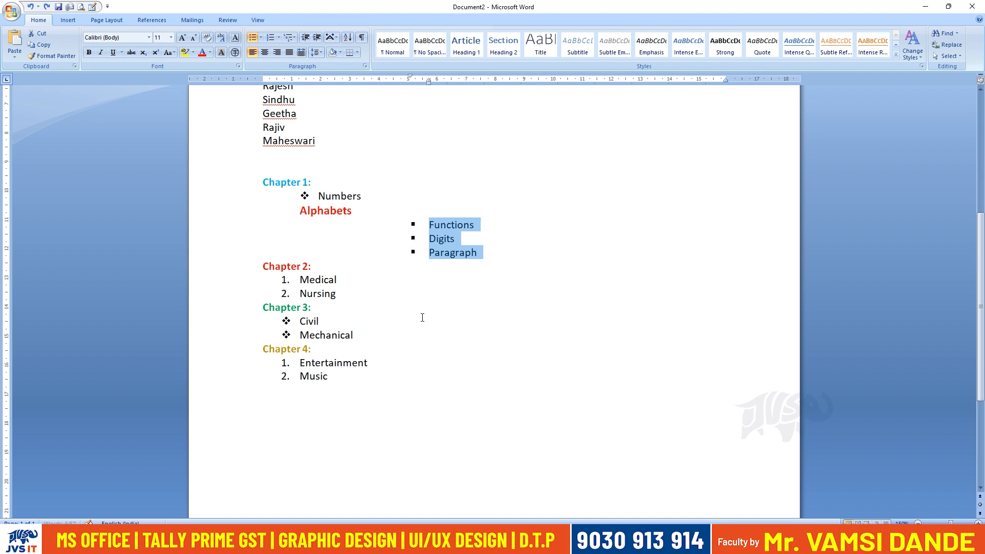
Redo all undone edits, from the sub-list bullets and sample text through the JVS IT line with its Horizontal in Vertical layout.
{"action": "key", "text": "ctrl+End"}
{"action": "type", "text": "=reand"}
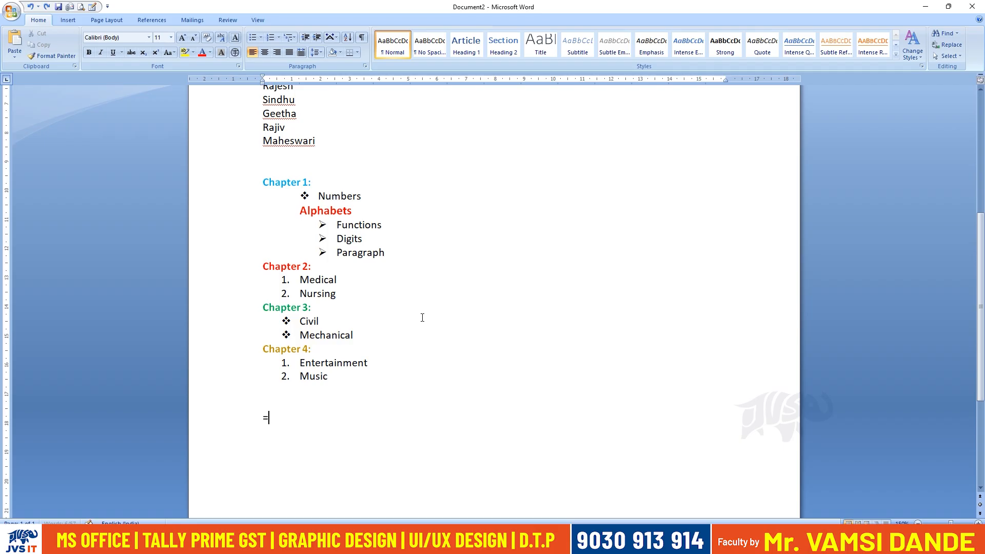
{"action": "key", "text": "BackSpace"}
{"action": "key", "text": "BackSpace"}
{"action": "key", "text": "BackSpace"}
{"action": "key", "text": "BackSpace"}
{"action": "type", "text": "and()"}
{"action": "key", "text": "Return"}
{"action": "key", "text": "ctrl+shift+Up"}
{"action": "key", "text": "ctrl+shift+Up"}
{"action": "key", "text": "ctrl+shift+Up"}
{"action": "key", "text": "ctrl+m"}
{"action": "key", "text": "ctrl+m"}
{"action": "key", "text": "ctrl+m"}
{"action": "key", "text": "ctrl+m"}
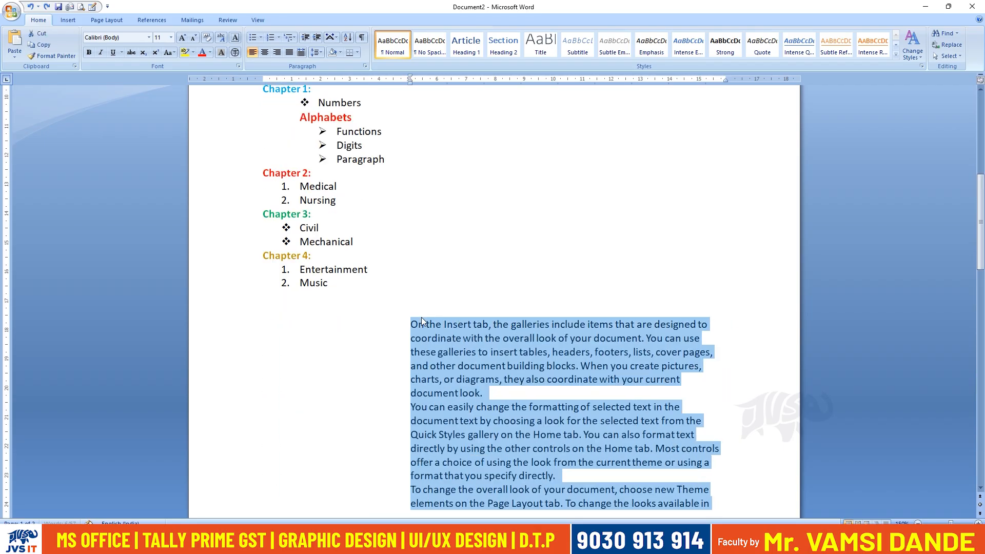
{"action": "key", "text": "ctrl+shift+m"}
{"action": "key", "text": "ctrl+shift+m"}
{"action": "key", "text": "ctrl+shift+m"}
{"action": "key", "text": "ctrl+shift+m"}
{"action": "key", "text": "Delete"}
{"action": "type", "text": "JVS I"}
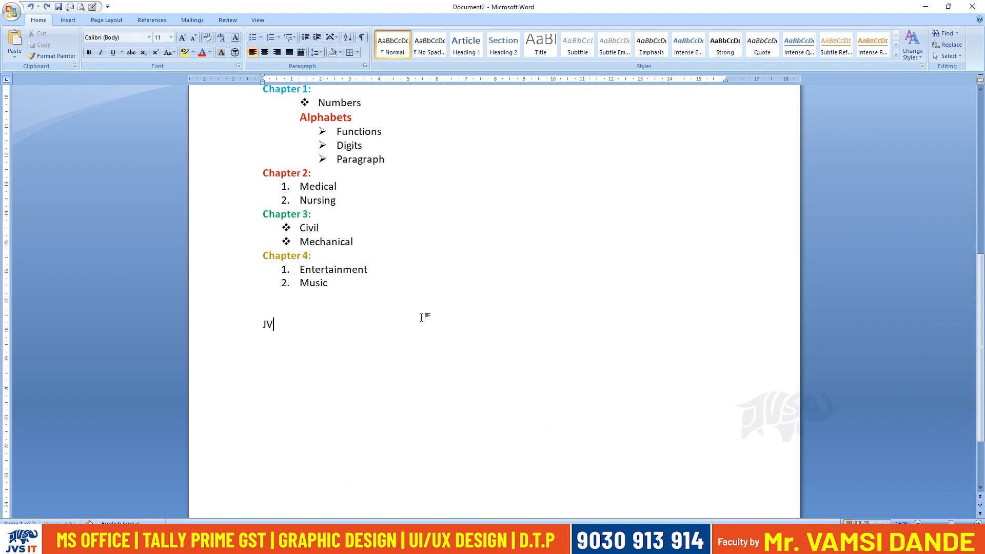
{"action": "type", "text": "T"}
{"action": "key", "text": "shift+Home"}
{"action": "left_click", "coordinate": [423, 317]}
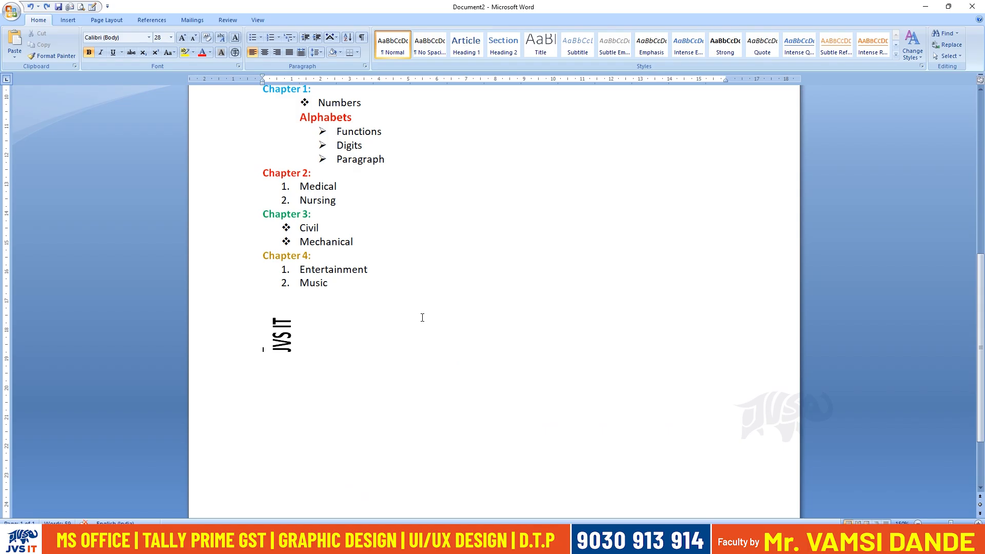
Delete the rotated JVS IT text below the chapter list.
{"action": "left_click_drag", "start_coordinate": [319, 383], "coordinate": [273, 325]}
{"action": "key", "text": "Delete"}
Delete the whole Chapter 1 to Chapter 4 list and undo the deletion, twice.
{"action": "scroll", "coordinate": [411, 431], "scroll_direction": "up", "scroll_amount": 3}
{"action": "left_click_drag", "start_coordinate": [397, 463], "coordinate": [268, 273]}
{"action": "key", "text": "Delete"}
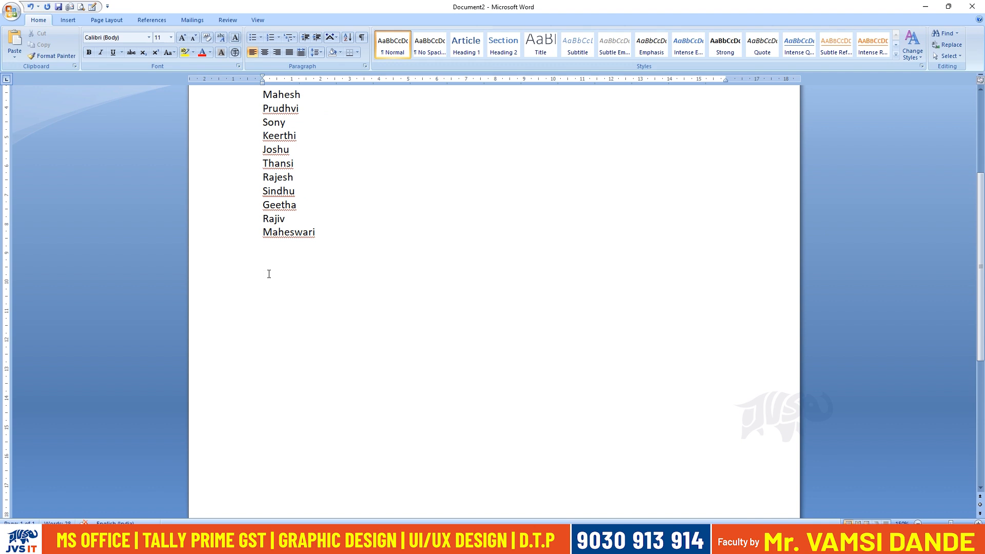
{"action": "key", "text": "ctrl+z"}
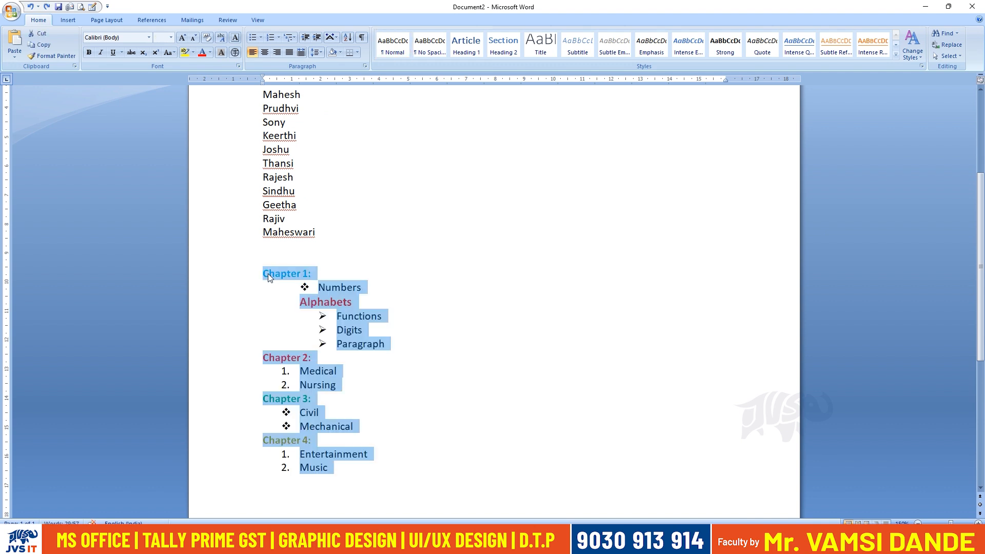
{"action": "key", "text": "Delete"}
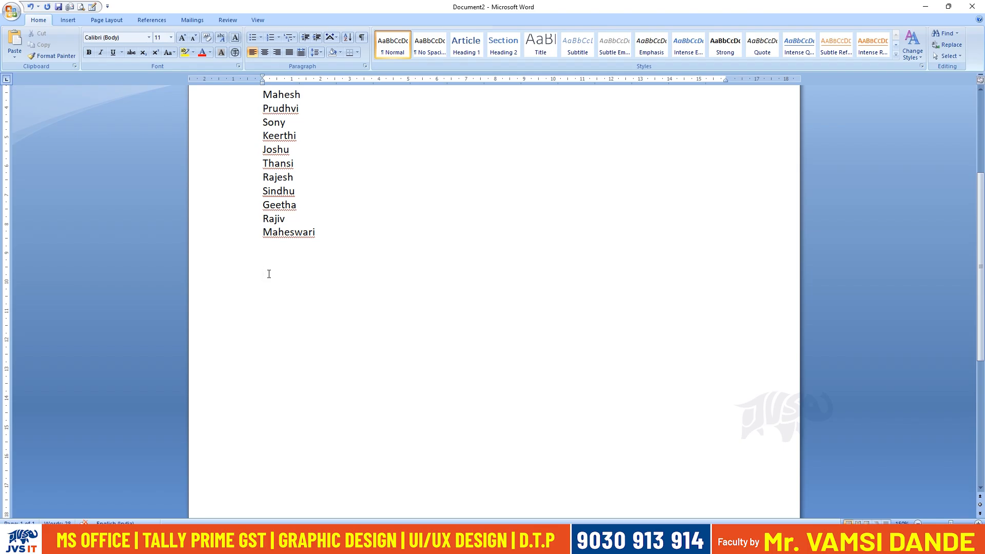
{"action": "key", "text": "ctrl+z"}
Switch to Notepad and select the Ctrl+Z and Ctrl+Y lines to review them.
{"action": "key", "text": "alt+Tab"}
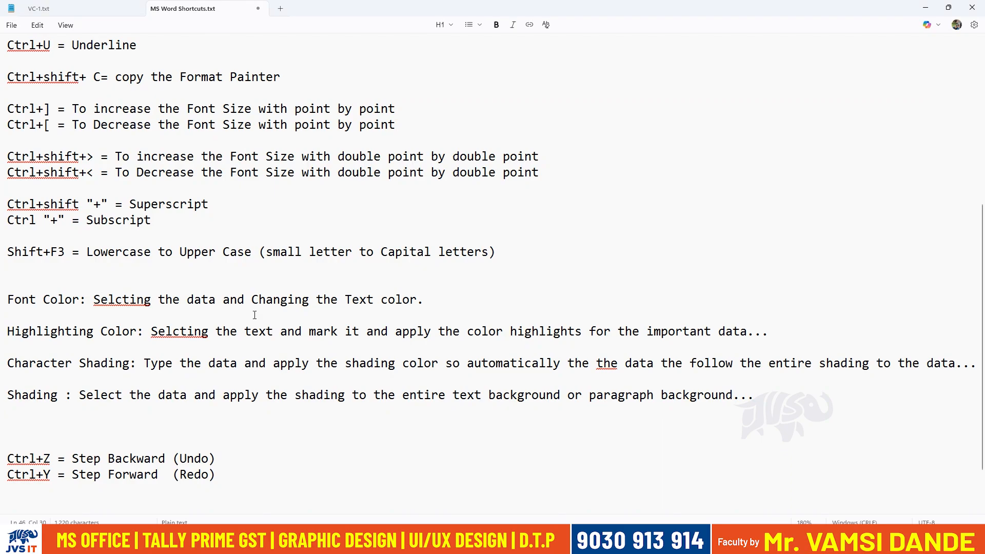
{"action": "scroll", "coordinate": [255, 314], "scroll_direction": "down", "scroll_amount": 2}
{"action": "left_click_drag", "start_coordinate": [242, 405], "coordinate": [40, 371]}
{"action": "key", "text": "alt+Tab"}
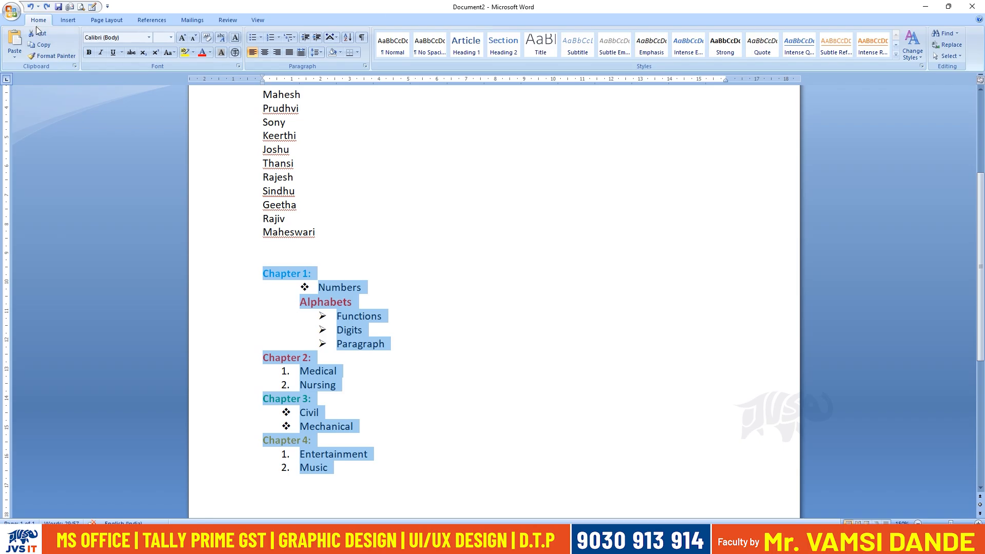
{"action": "left_click", "coordinate": [12, 11]}
{"action": "left_click", "coordinate": [32, 76]}
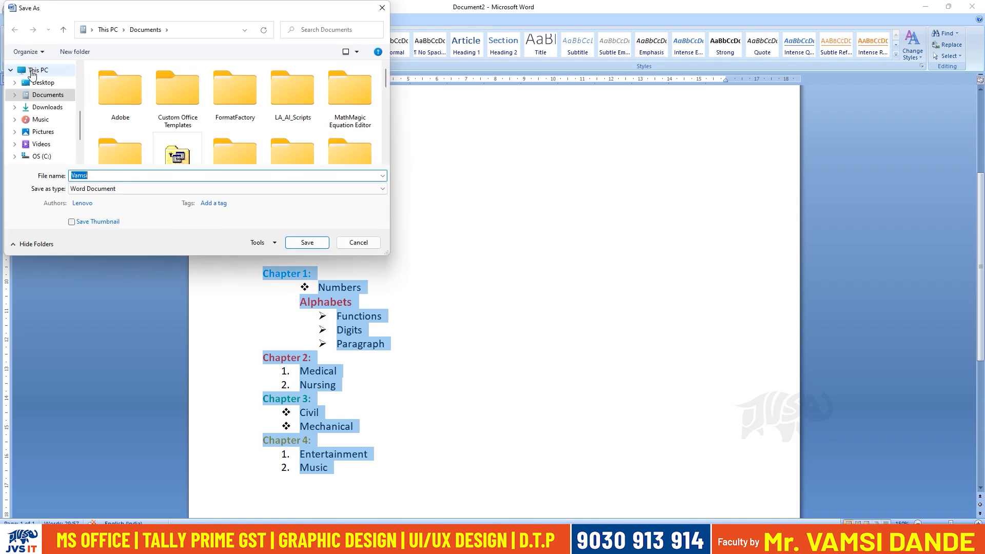
{"action": "left_click", "coordinate": [358, 242]}
{"action": "left_click", "coordinate": [11, 11]}
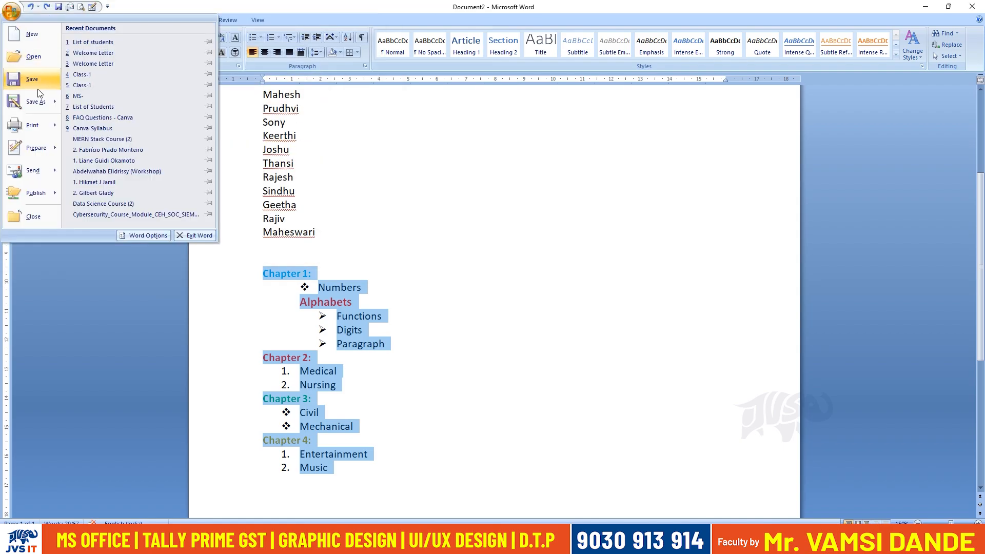
{"action": "left_click", "coordinate": [484, 237]}
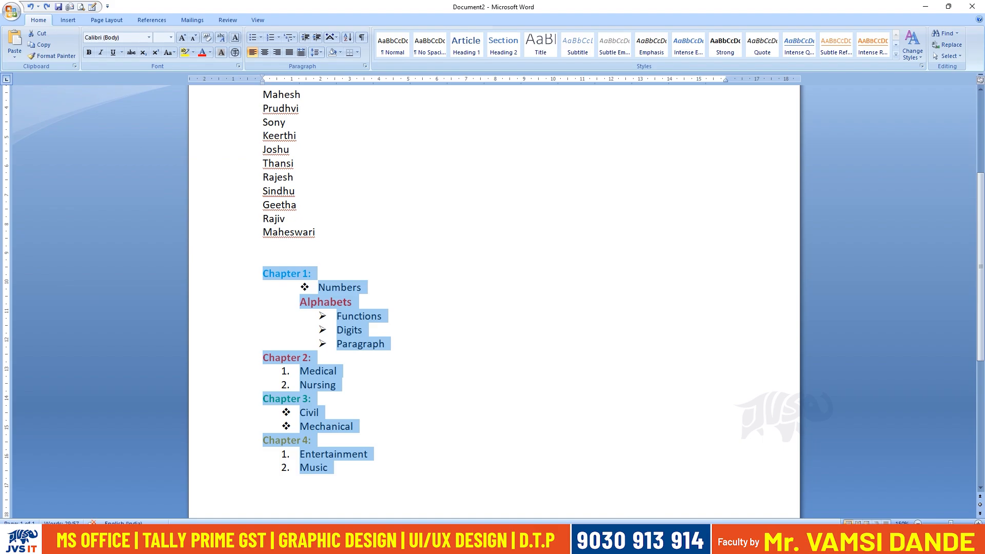
In Notepad, add "Ctrl+S = To Save the Document" below the Ctrl+Y line, save the file, and select the last shortcut lines.
{"action": "key", "text": "alt+Tab"}
{"action": "left_click", "coordinate": [362, 438]}
{"action": "type", "text": "Ctr"}
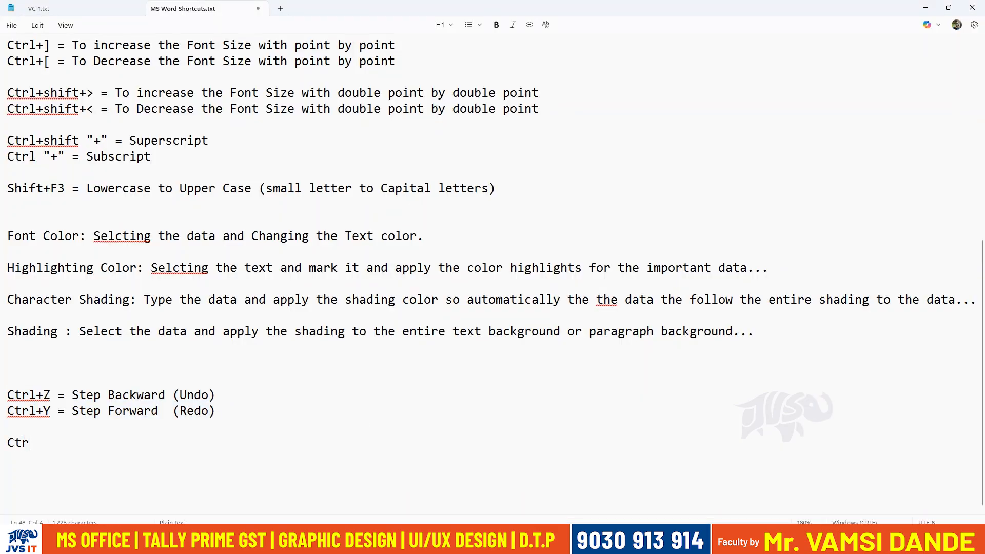
{"action": "type", "text": "l+S "}
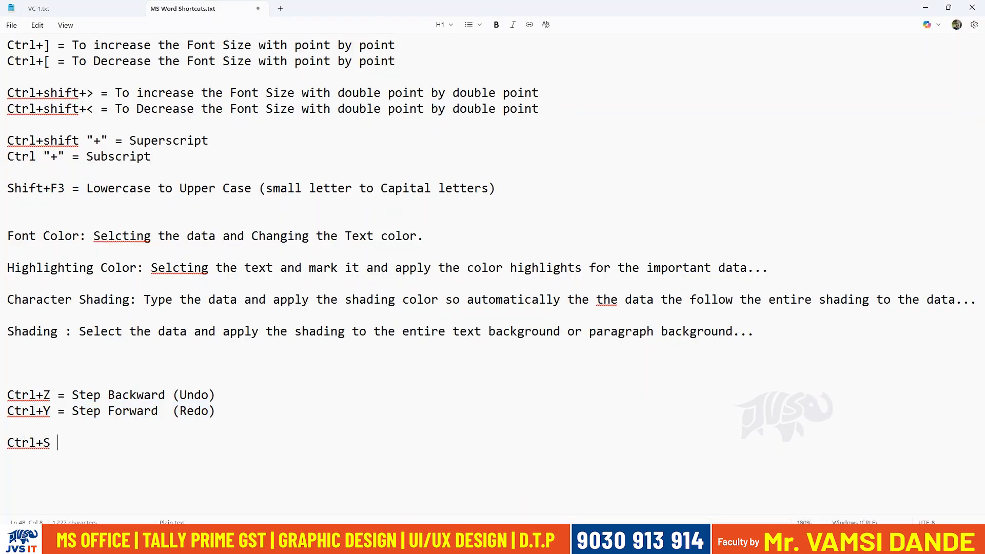
{"action": "type", "text": "= To Save the Docn"}
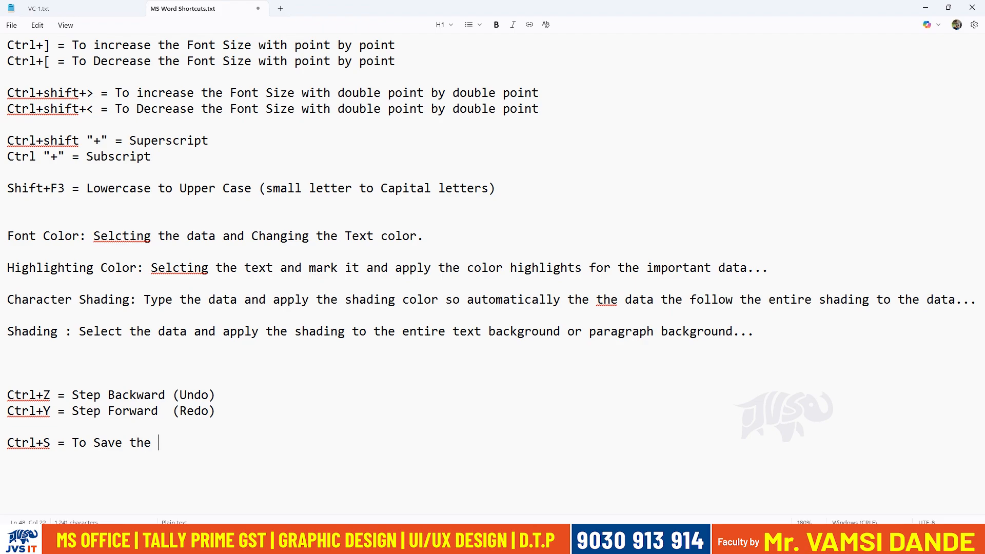
{"action": "key", "text": "BackSpace"}
{"action": "type", "text": "ument"}
{"action": "left_click_drag", "start_coordinate": [362, 437], "coordinate": [31, 367]}
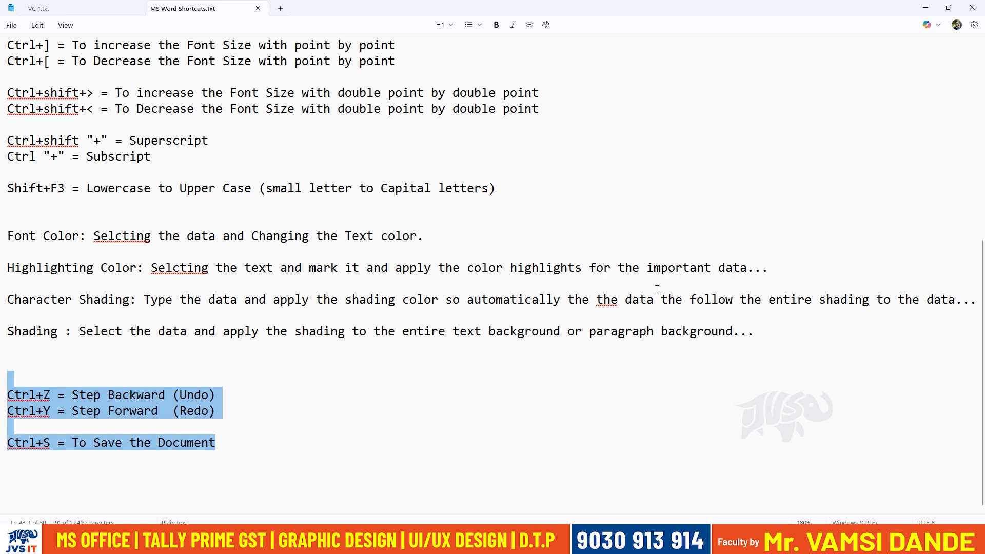
Switch to Word and save the document to the Desktop as a Word Document named Student-List-1.
{"action": "key", "text": "alt+Tab"}
{"action": "left_click", "coordinate": [418, 401]}
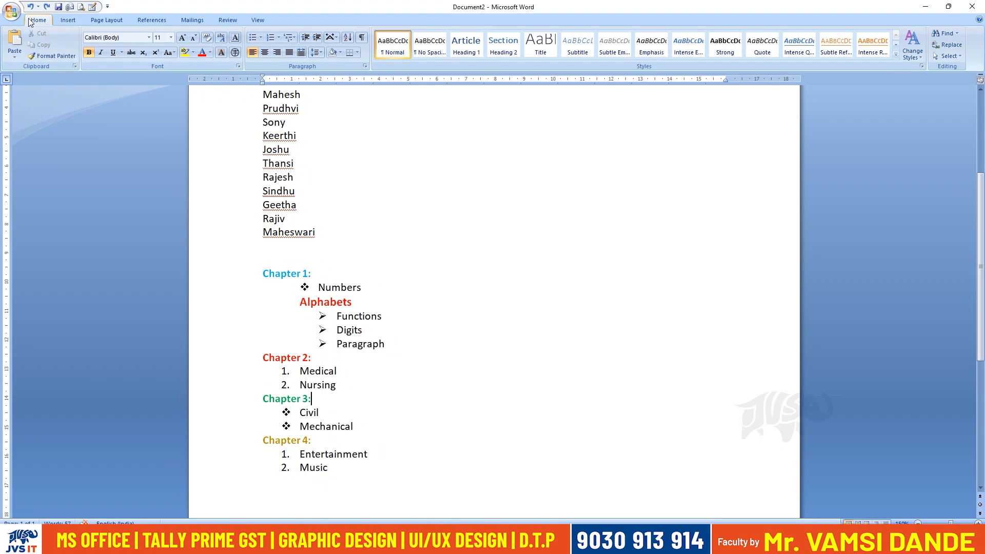
{"action": "left_click", "coordinate": [11, 11]}
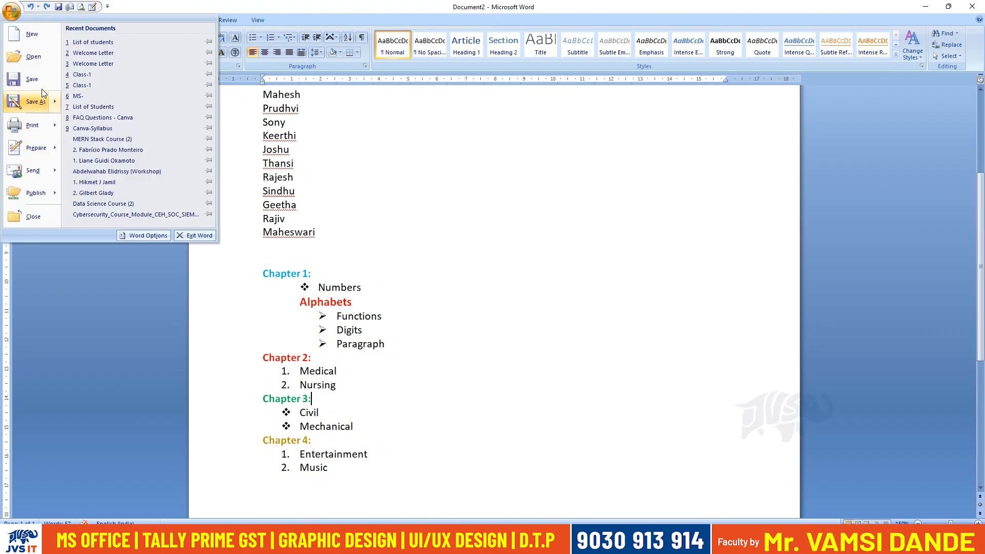
{"action": "left_click", "coordinate": [505, 241]}
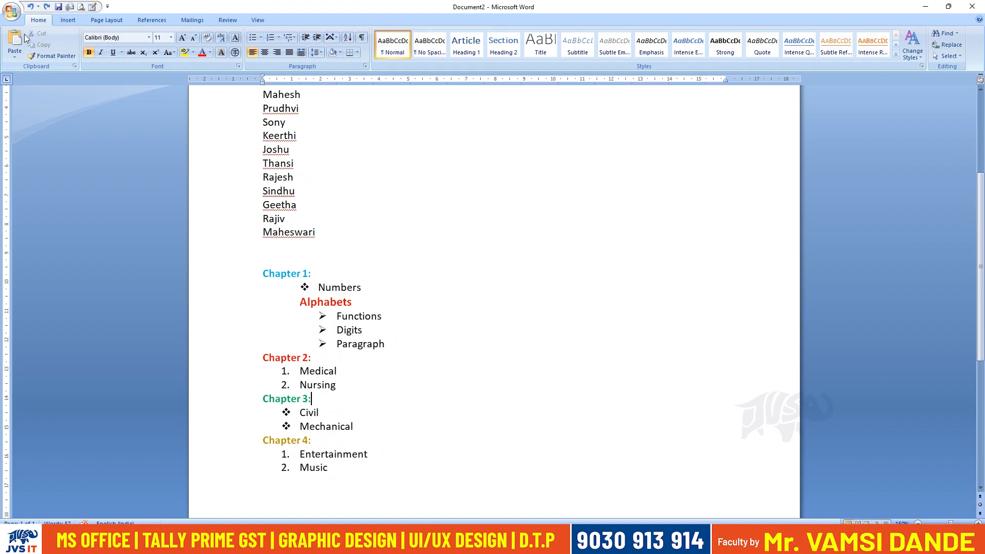
{"action": "left_click", "coordinate": [12, 10]}
{"action": "left_click", "coordinate": [38, 88]}
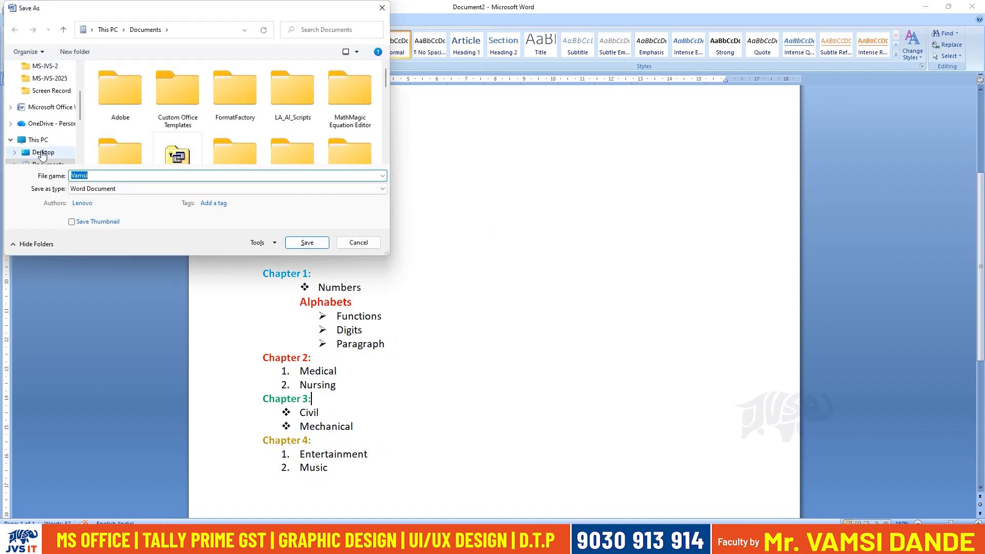
{"action": "left_click", "coordinate": [57, 152]}
{"action": "type", "text": "Student-"}
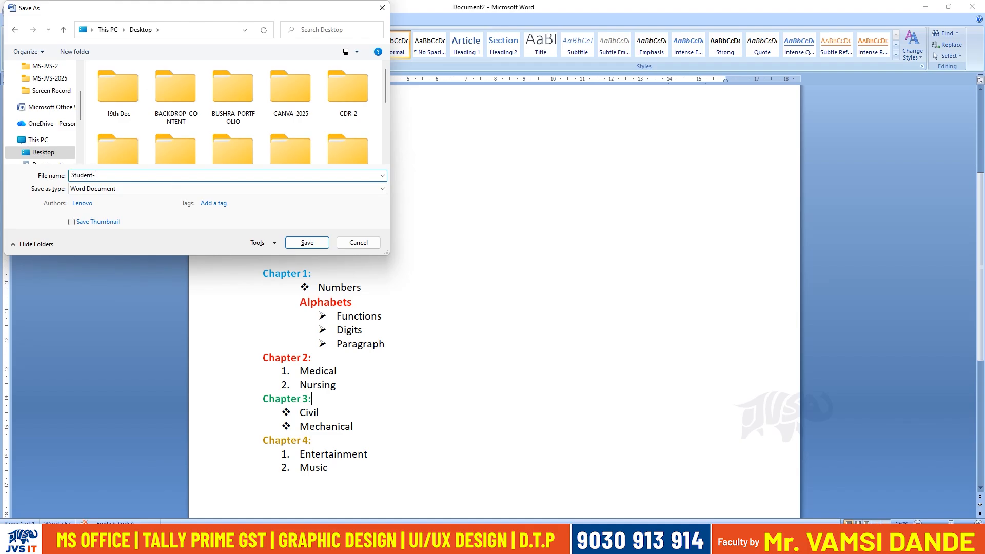
{"action": "type", "text": "List-1"}
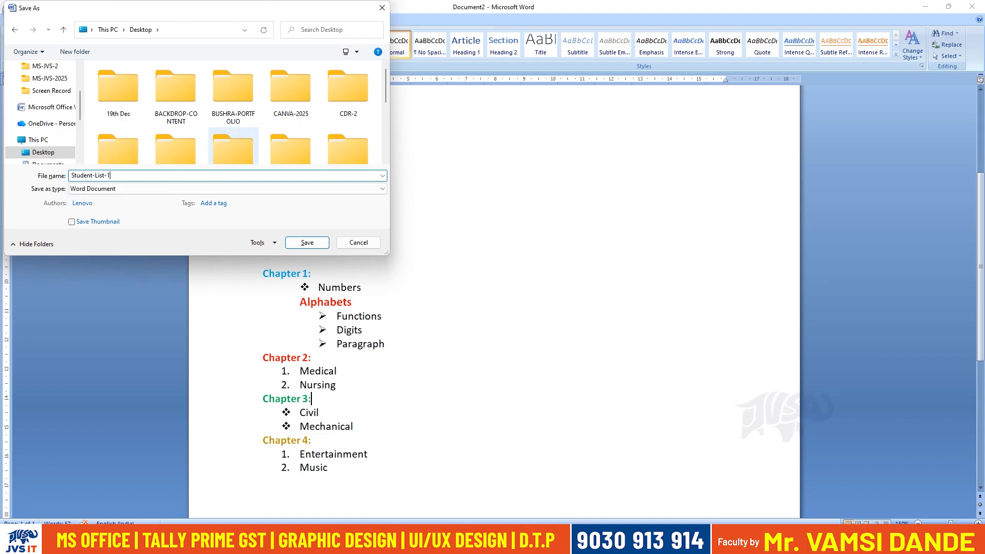
{"action": "key", "text": "Return"}
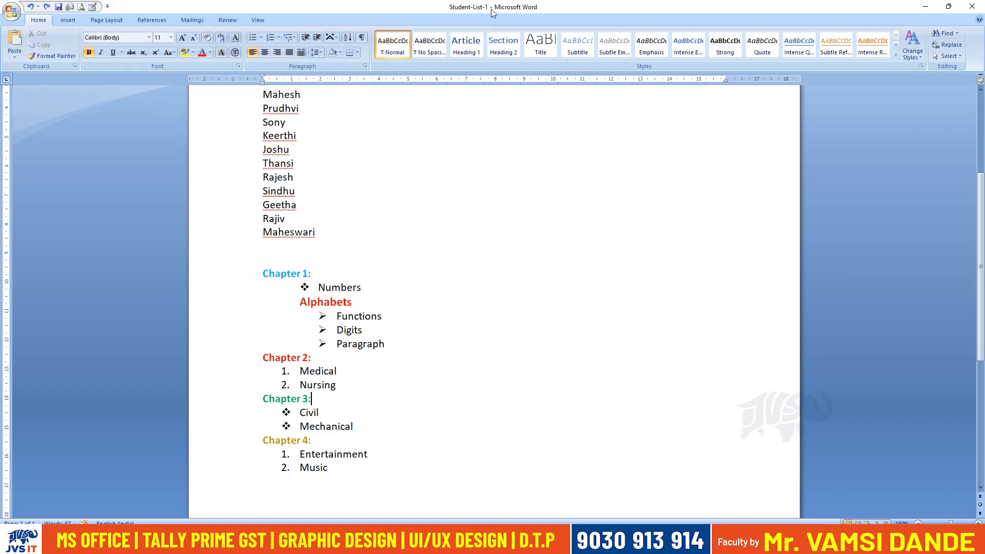
Close the document and move the Student-List-1 file to an empty area in the middle of the desktop.
{"action": "left_click", "coordinate": [972, 6]}
{"action": "key", "text": "super+d"}
{"action": "left_click", "coordinate": [520, 224]}
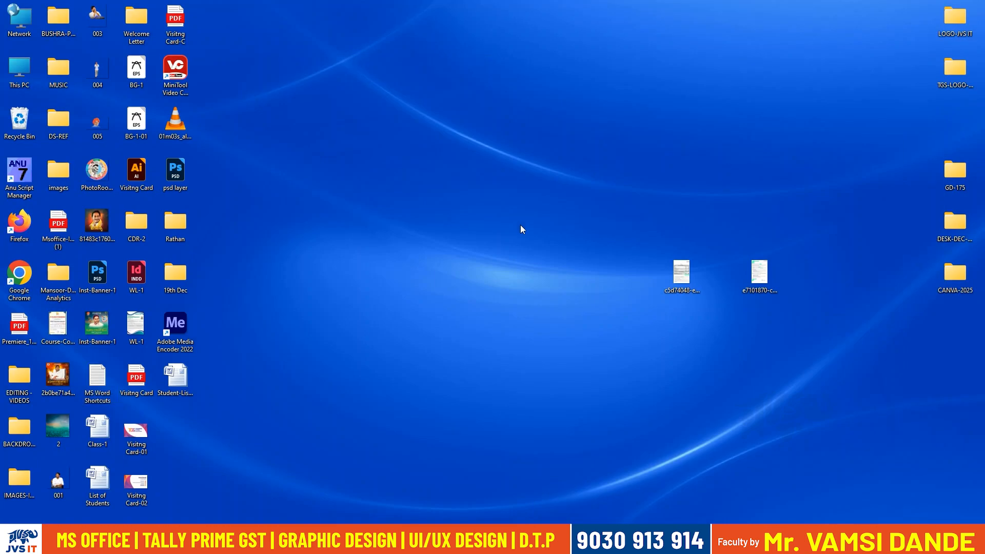
{"action": "left_click_drag", "start_coordinate": [186, 373], "coordinate": [421, 172]}
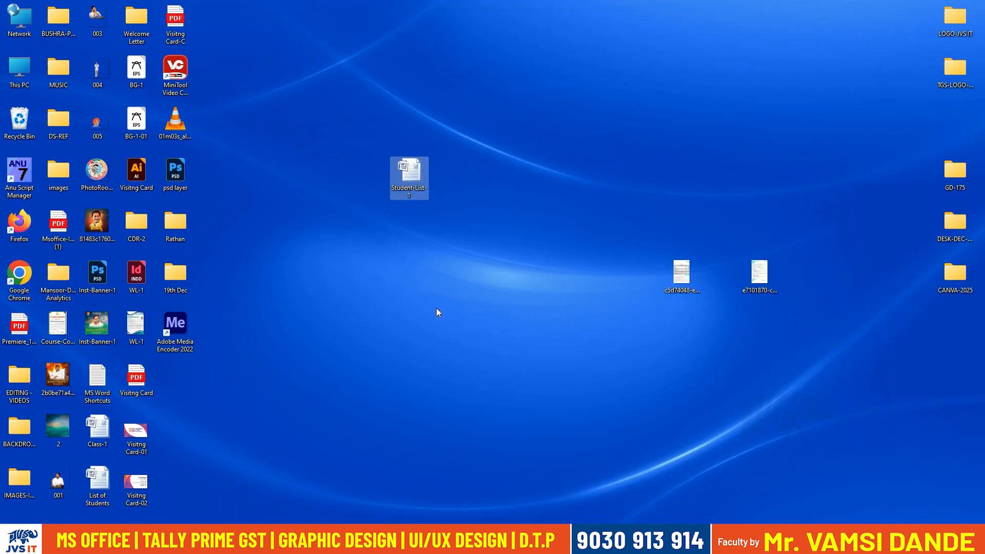
{"action": "left_click", "coordinate": [436, 307]}
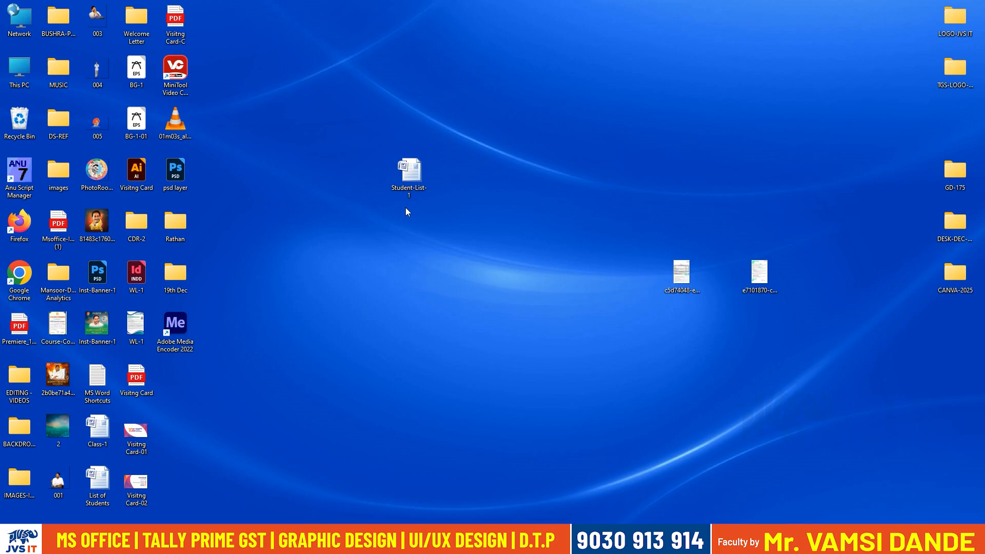
Reopen Student-List-1 from the desktop and select the whole Chapter 1 to Chapter 4 list to review it.
{"action": "left_click", "coordinate": [408, 174]}
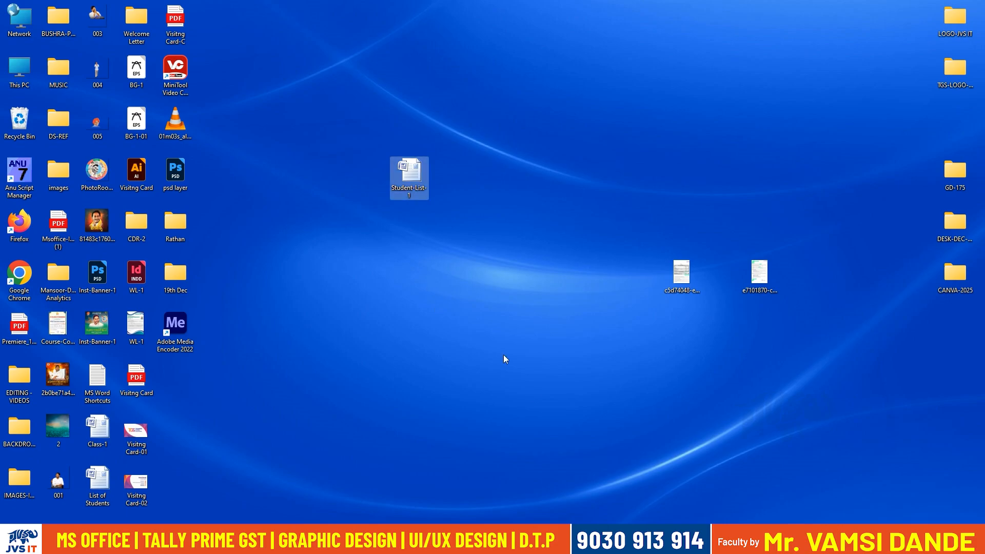
{"action": "left_click", "coordinate": [531, 395]}
{"action": "double_click", "coordinate": [409, 172]}
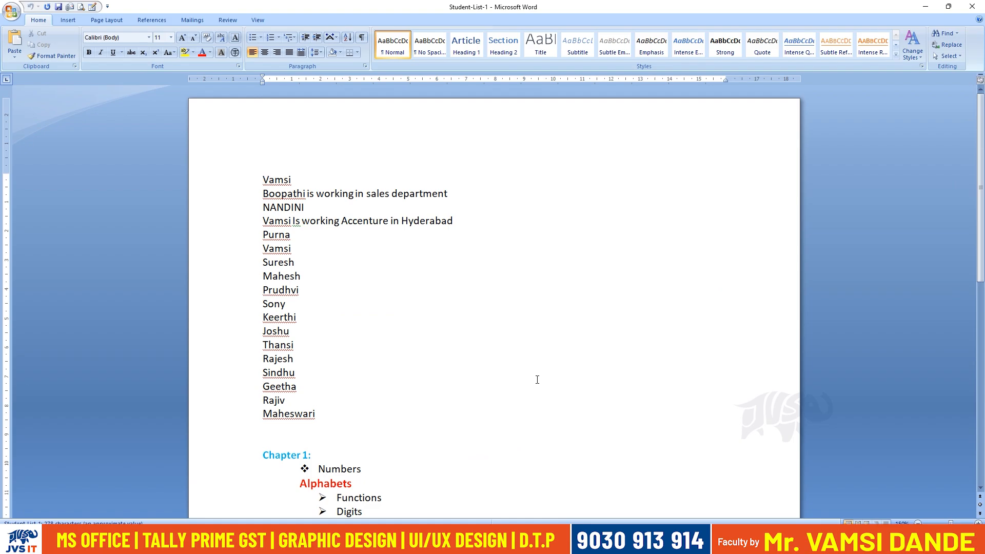
{"action": "scroll", "coordinate": [308, 393], "scroll_direction": "down", "scroll_amount": 8}
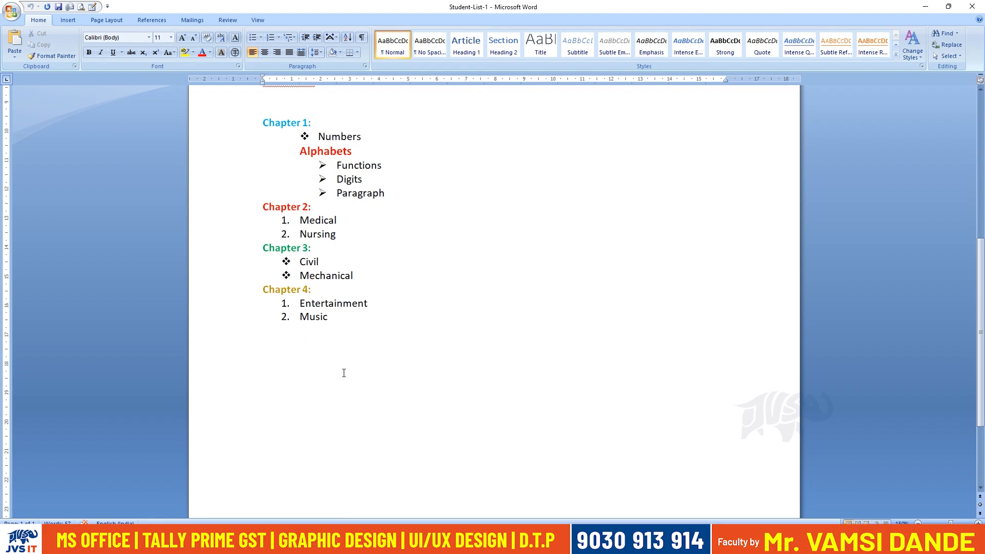
{"action": "left_click_drag", "start_coordinate": [344, 373], "coordinate": [262, 121]}
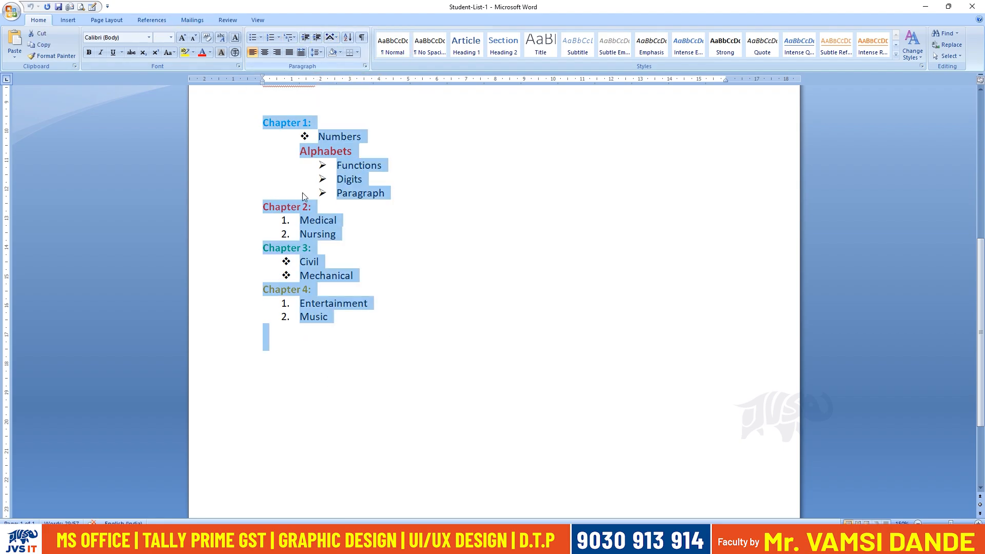
Add the line "JVS IT" below the chapter list and enlarge it to font size 48.
{"action": "double_click", "coordinate": [265, 358]}
{"action": "type", "text": "JVS IT"}
{"action": "key", "text": "ctrl+shift+Left"}
{"action": "key", "text": "ctrl+shift+Left"}
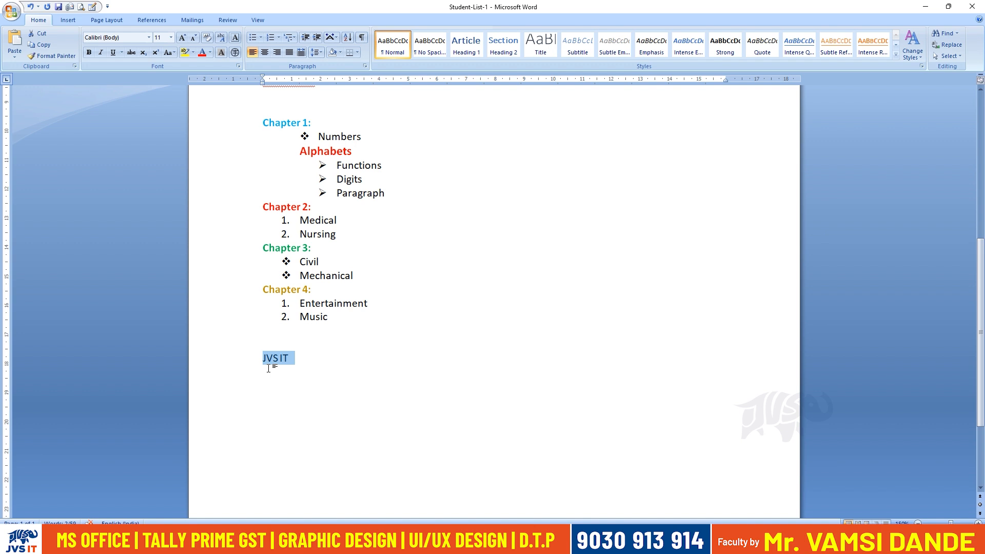
{"action": "key", "text": "ctrl+shift+period"}
{"action": "key", "text": "ctrl+shift+period"}
{"action": "key", "text": "ctrl+shift+period"}
{"action": "key", "text": "ctrl+shift+period"}
{"action": "key", "text": "ctrl+shift+period"}
{"action": "key", "text": "ctrl+shift+period"}
{"action": "key", "text": "ctrl+shift+period"}
{"action": "key", "text": "ctrl+shift+period"}
{"action": "key", "text": "ctrl+shift+period"}
{"action": "key", "text": "ctrl+shift+period"}
{"action": "key", "text": "ctrl+shift+period"}
{"action": "key", "text": "ctrl+shift+comma"}
{"action": "key", "text": "ctrl+shift+period"}
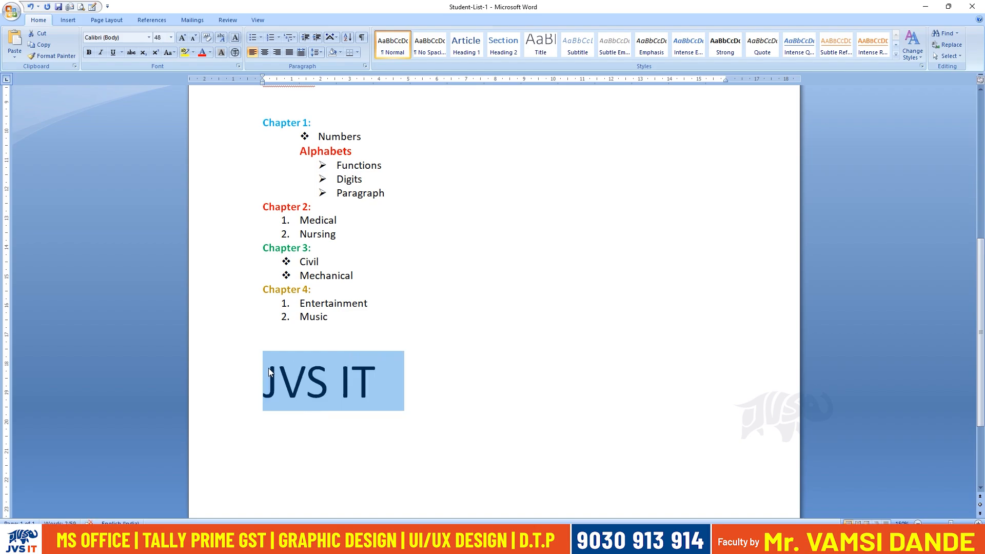
Try bold, italic and underline on "JVS IT", keep only bold, and set its font colour to red.
{"action": "key", "text": "ctrl+b"}
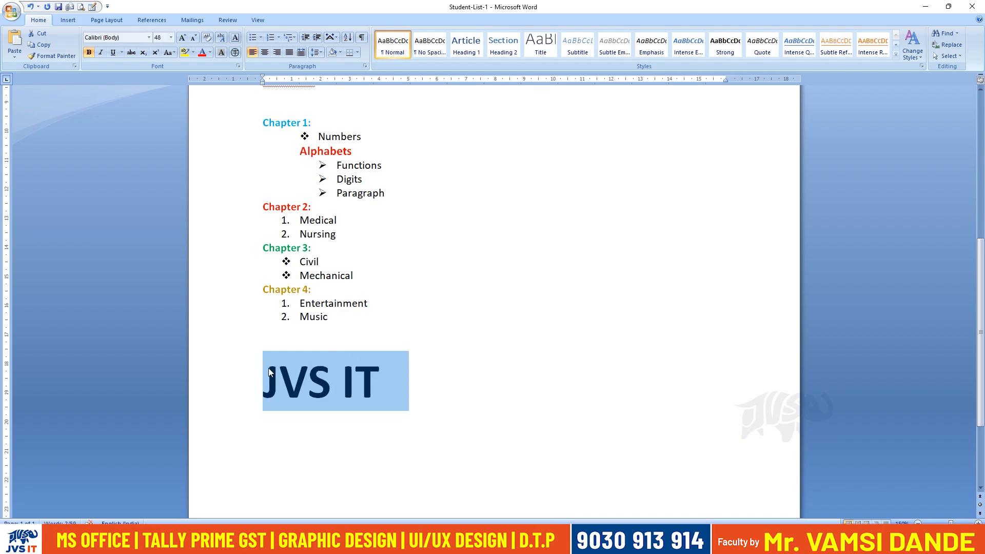
{"action": "key", "text": "ctrl+i"}
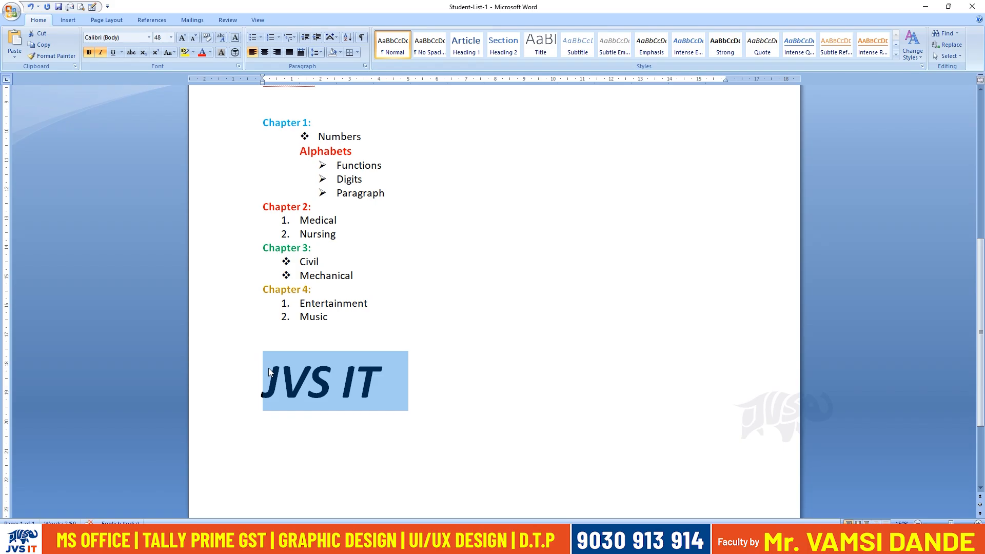
{"action": "key", "text": "ctrl+i"}
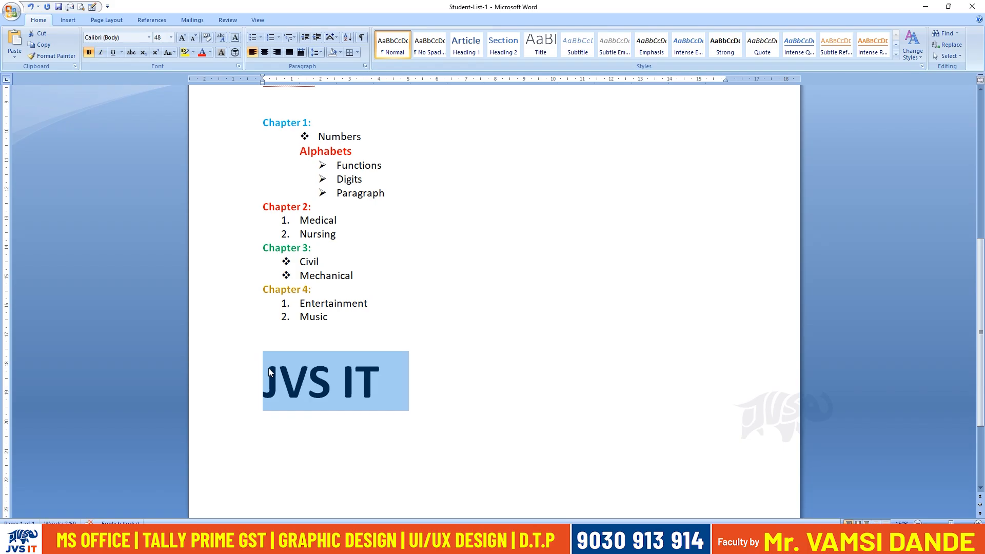
{"action": "key", "text": "ctrl+b"}
{"action": "key", "text": "ctrl+u"}
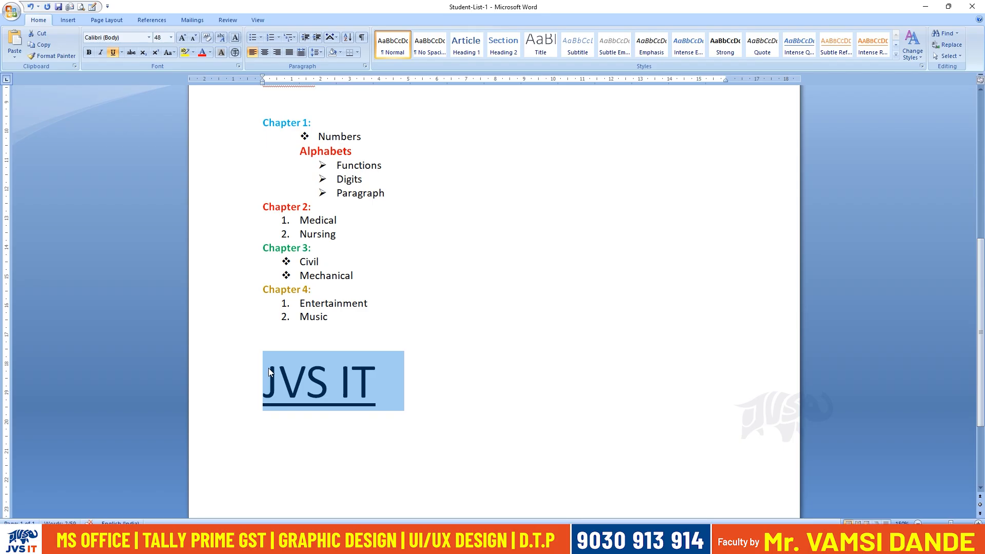
{"action": "key", "text": "ctrl+u"}
{"action": "key", "text": "ctrl+b"}
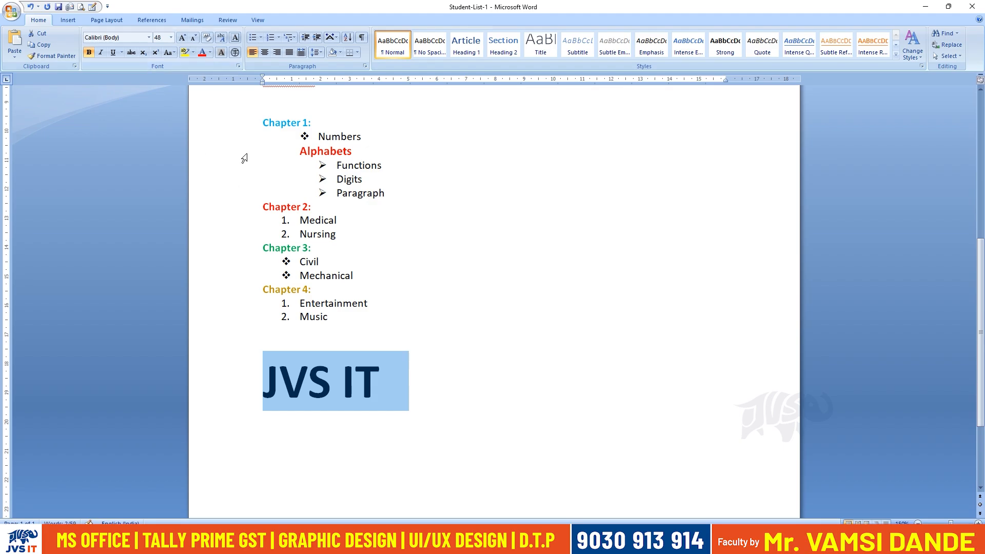
{"action": "left_click", "coordinate": [211, 53]}
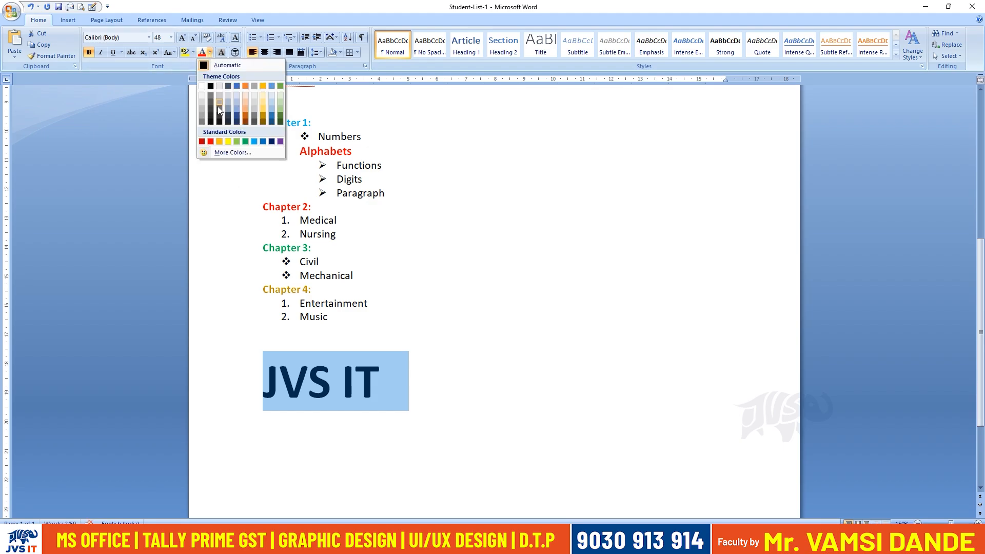
{"action": "left_click", "coordinate": [211, 141]}
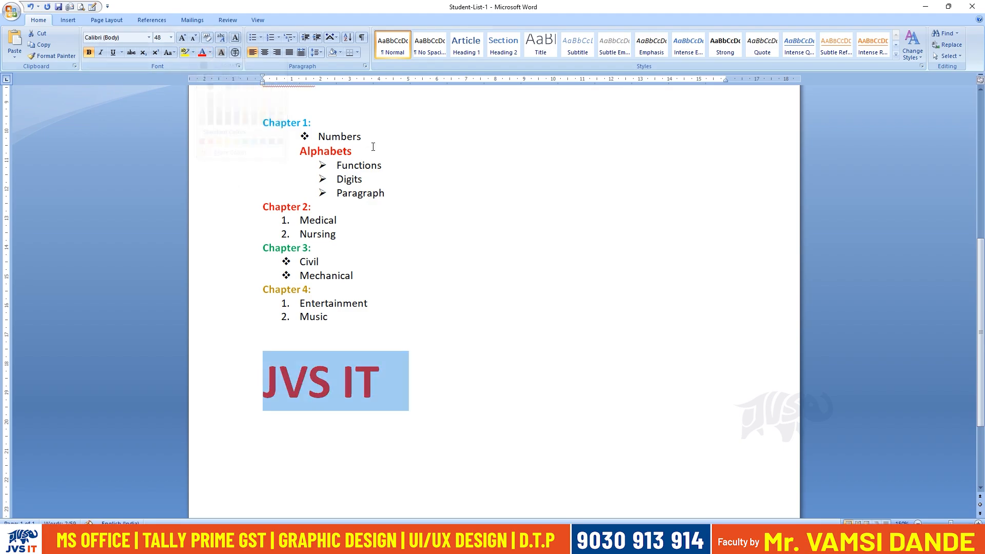
Try the Horizontal in Vertical layout with Fit in line on "JVS IT", look at its dialog again, and undo the layout.
{"action": "left_click", "coordinate": [331, 36]}
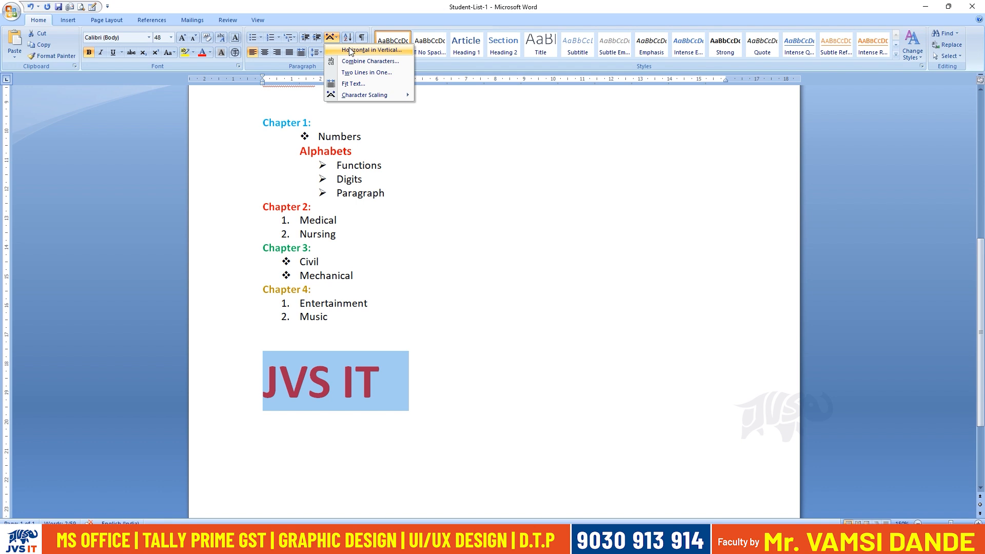
{"action": "left_click", "coordinate": [352, 50]}
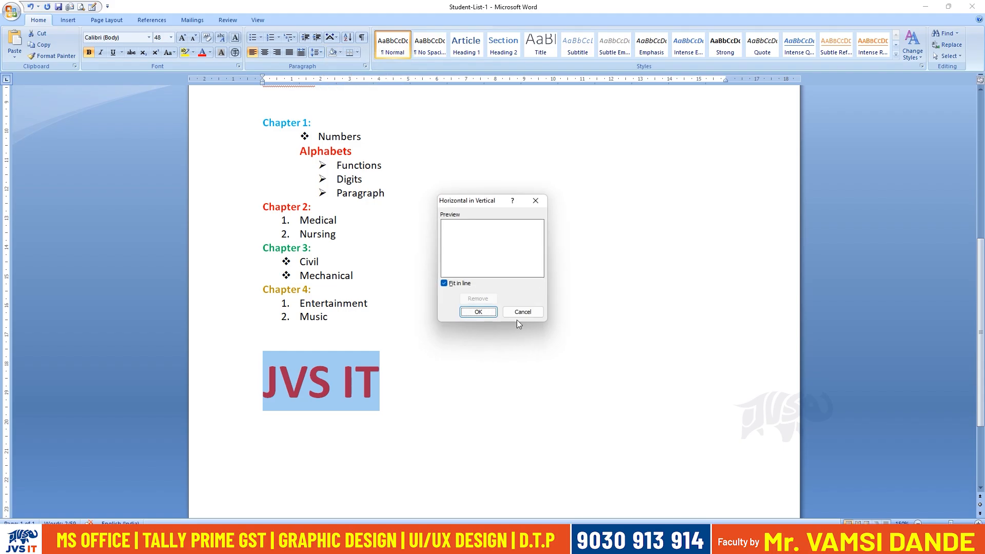
{"action": "left_click", "coordinate": [472, 309]}
{"action": "left_click_drag", "start_coordinate": [355, 431], "coordinate": [293, 363]}
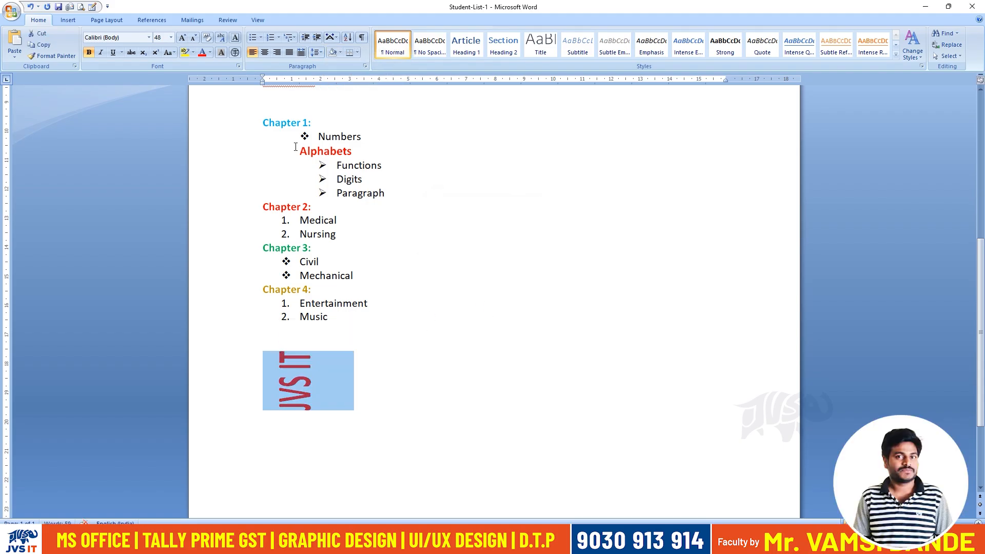
{"action": "left_click", "coordinate": [338, 41]}
{"action": "left_click", "coordinate": [351, 49]}
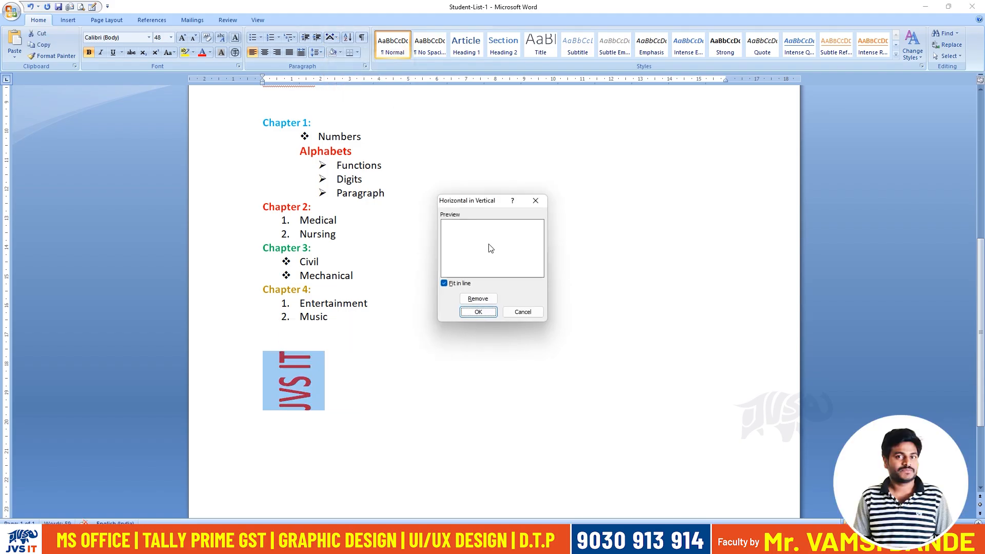
{"action": "left_click", "coordinate": [510, 311]}
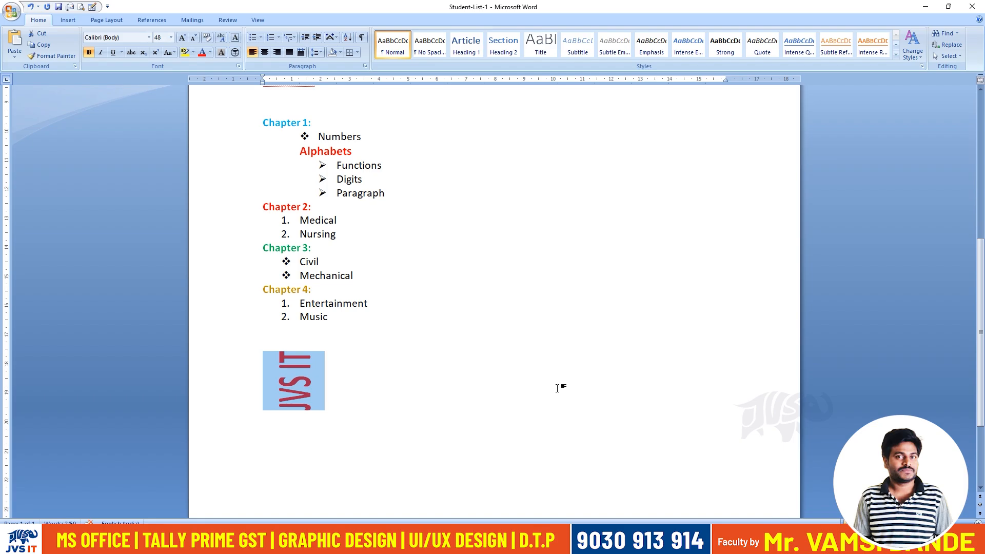
{"action": "key", "text": "ctrl+z"}
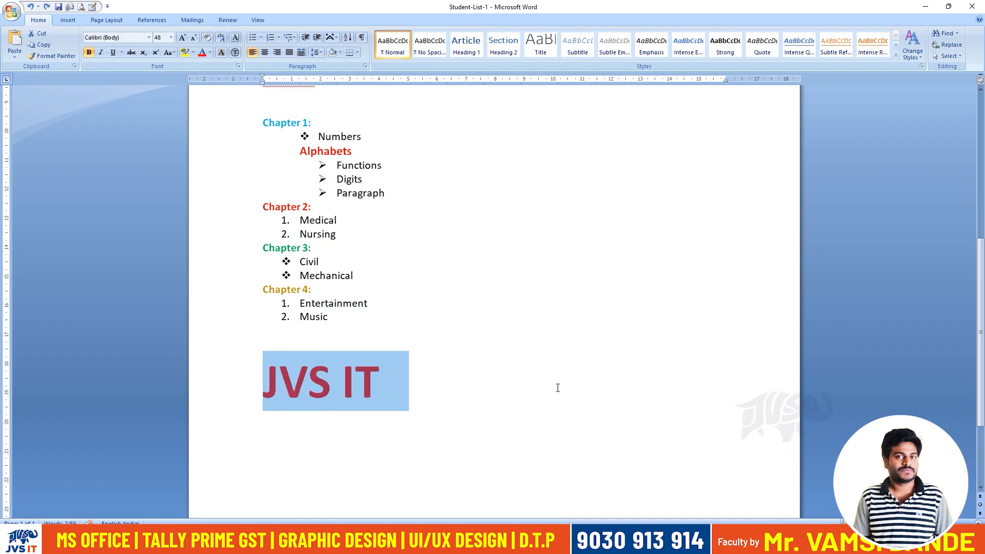
Apply Combine Characters to "JVS IT" and undo it.
{"action": "left_click", "coordinate": [334, 38]}
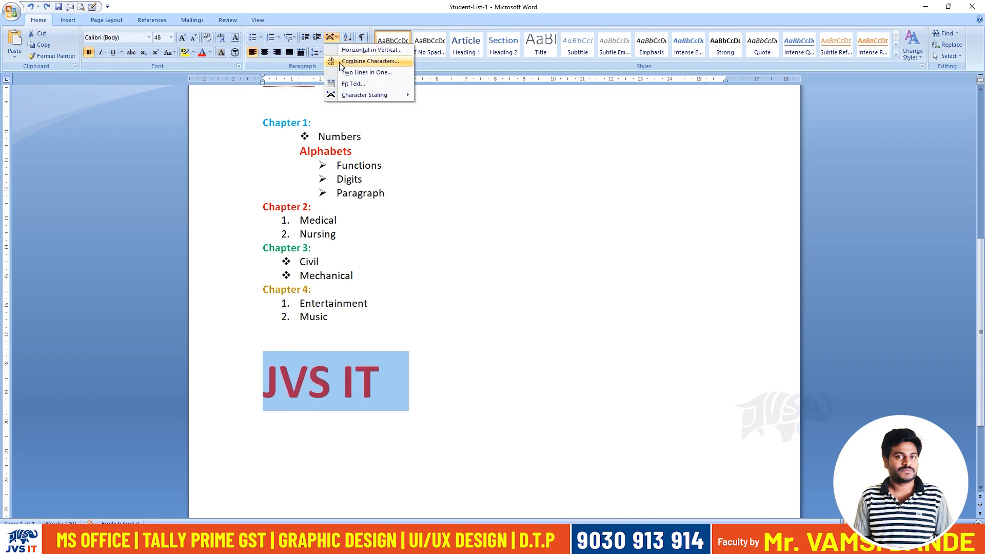
{"action": "left_click", "coordinate": [339, 63]}
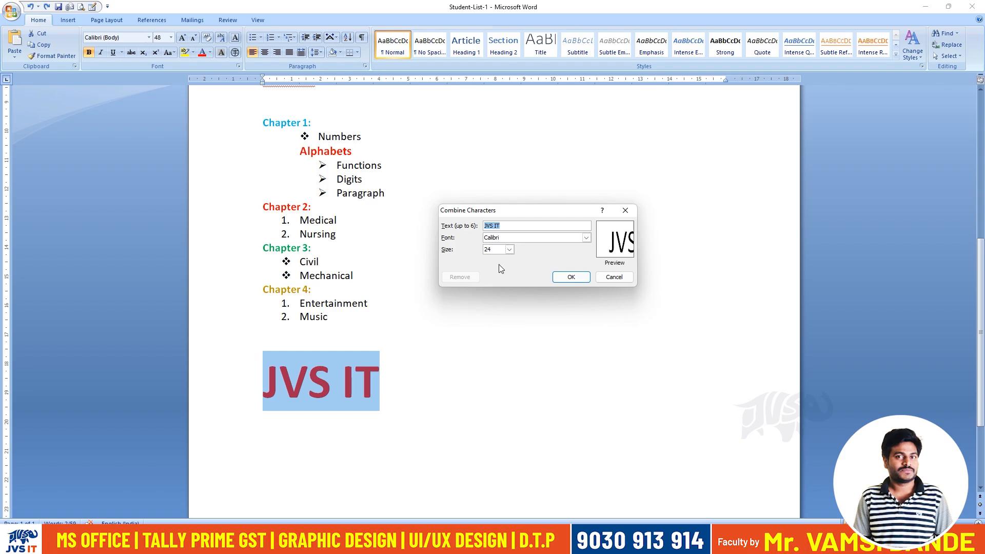
{"action": "left_click", "coordinate": [563, 278]}
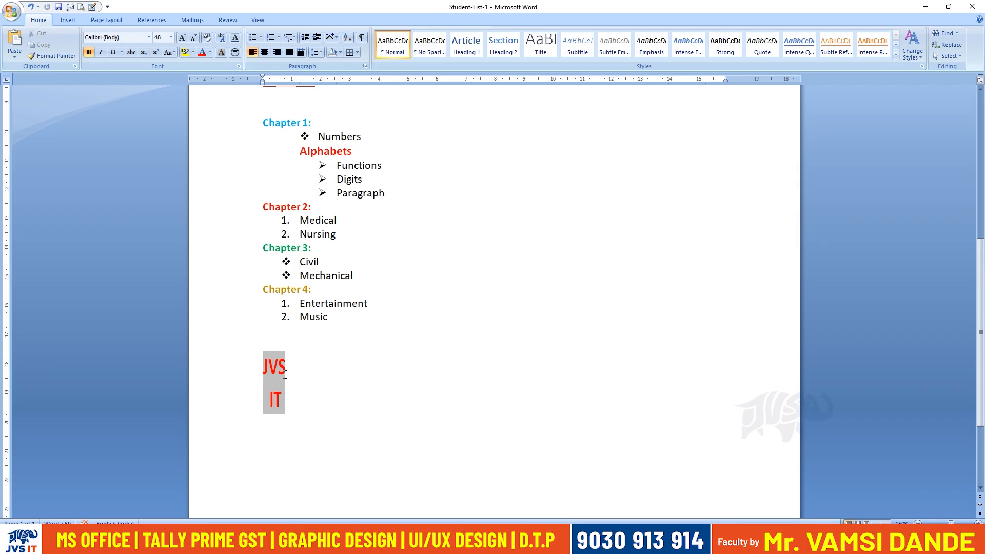
{"action": "key", "text": "ctrl+z"}
Replace "IT" with "TGS", try Combine Characters on "JVS TGS", and undo the combining.
{"action": "left_click_drag", "start_coordinate": [330, 383], "coordinate": [379, 381]}
{"action": "type", "text": "TGS"}
{"action": "triple_click", "coordinate": [374, 379]}
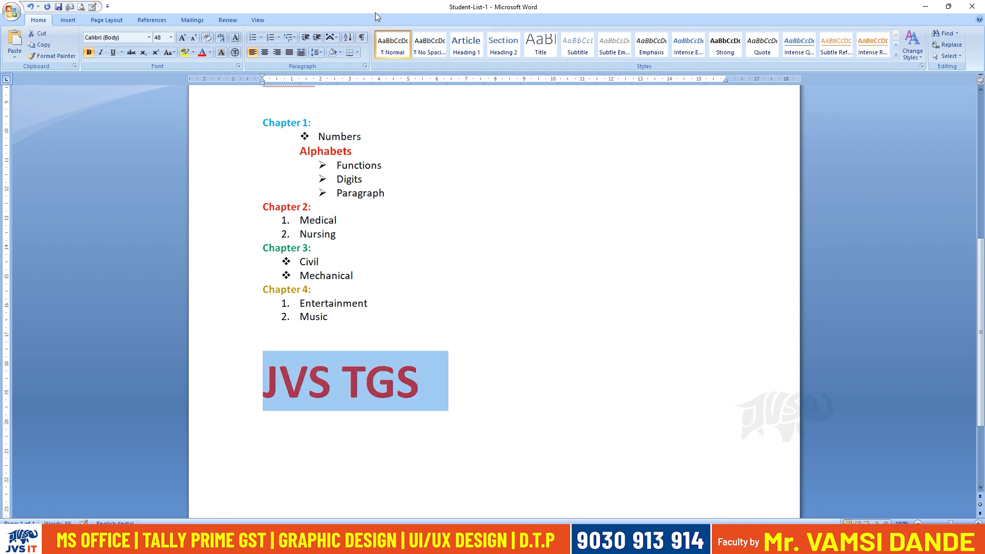
{"action": "left_click", "coordinate": [331, 38]}
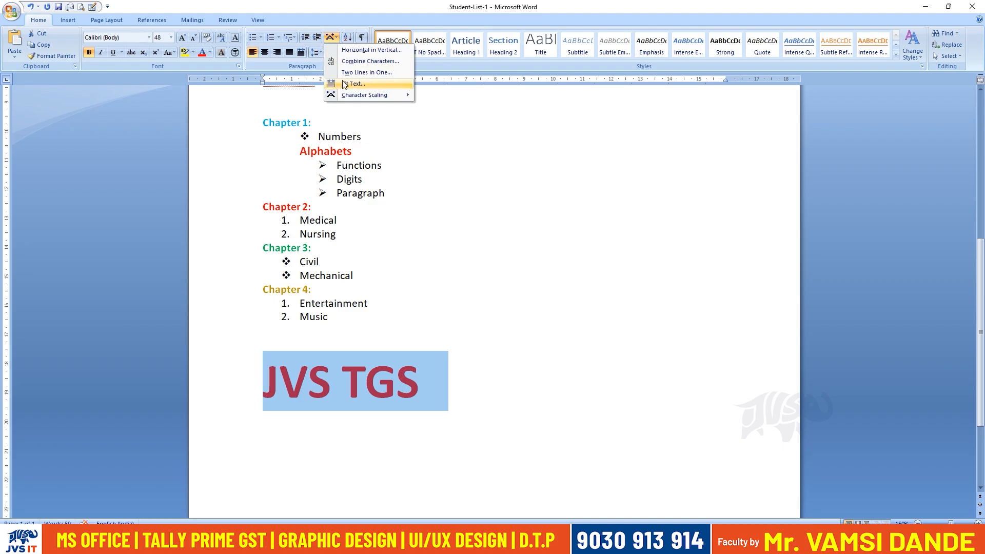
{"action": "left_click", "coordinate": [354, 61]}
{"action": "left_click", "coordinate": [570, 277]}
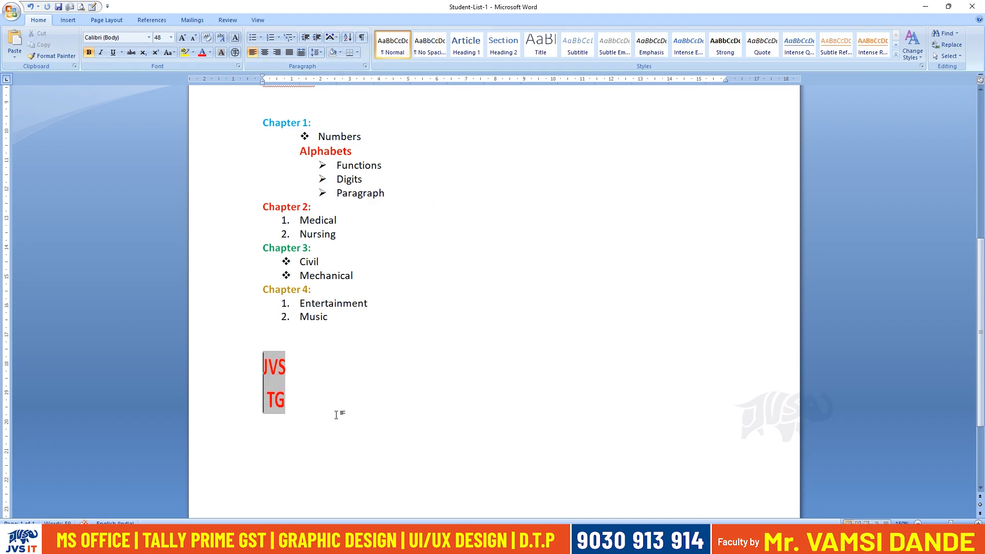
{"action": "key", "text": "ctrl+z"}
Replace "TGS" with "TVS", try Combine Characters on "JVS TVS", and undo the combining.
{"action": "left_click_drag", "start_coordinate": [365, 382], "coordinate": [428, 380]}
{"action": "key", "text": "BackSpace"}
{"action": "key", "text": "BackSpace"}
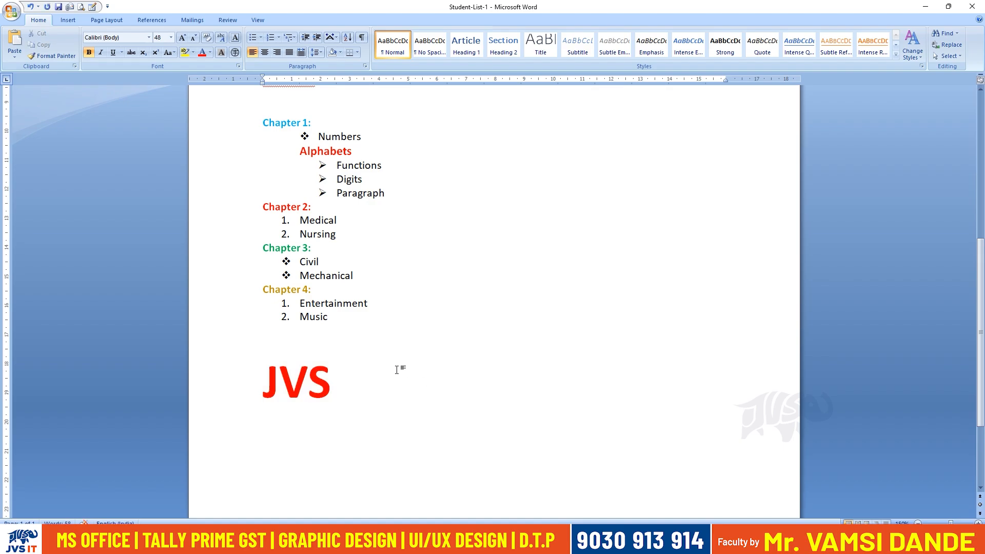
{"action": "type", "text": "TVS"}
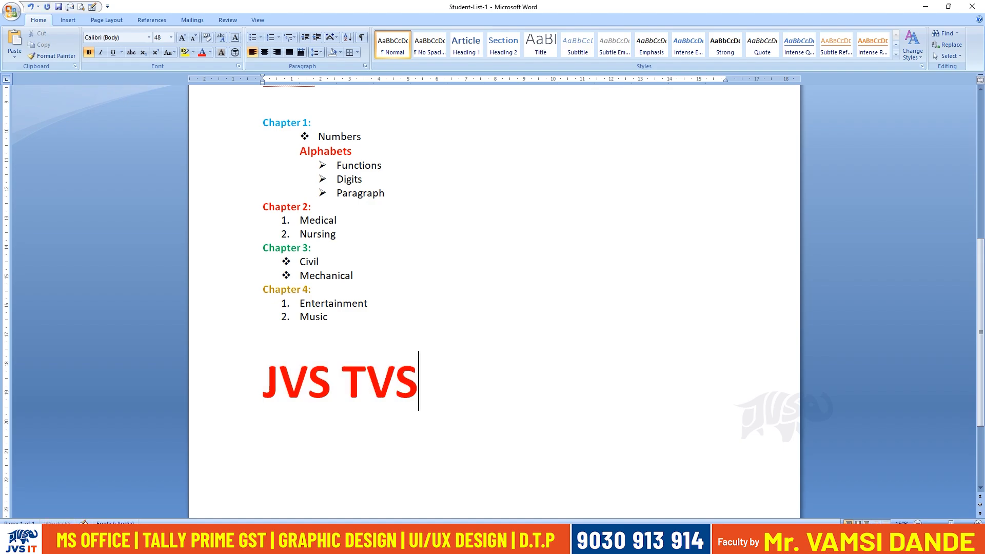
{"action": "left_click_drag", "start_coordinate": [433, 390], "coordinate": [283, 392]}
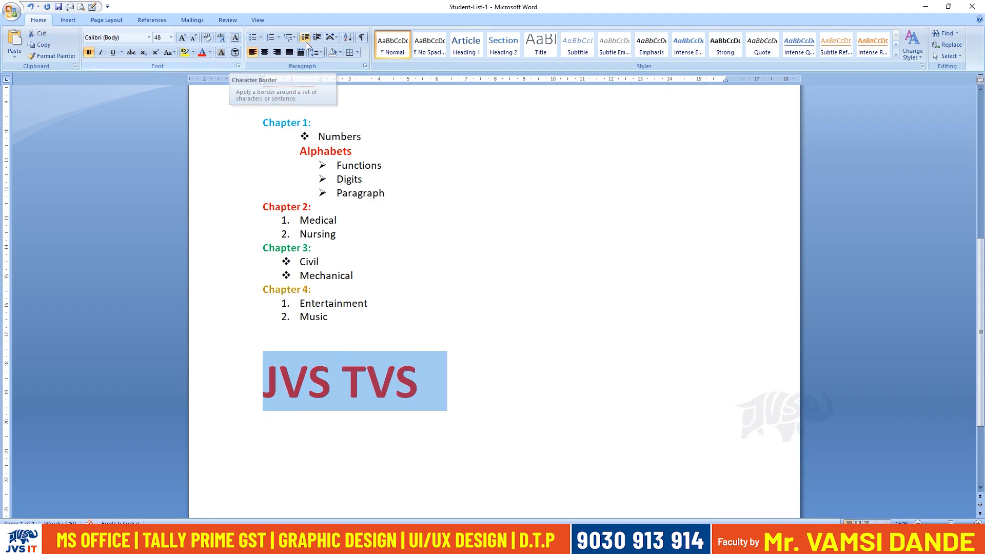
{"action": "left_click", "coordinate": [330, 39]}
{"action": "left_click", "coordinate": [369, 61]}
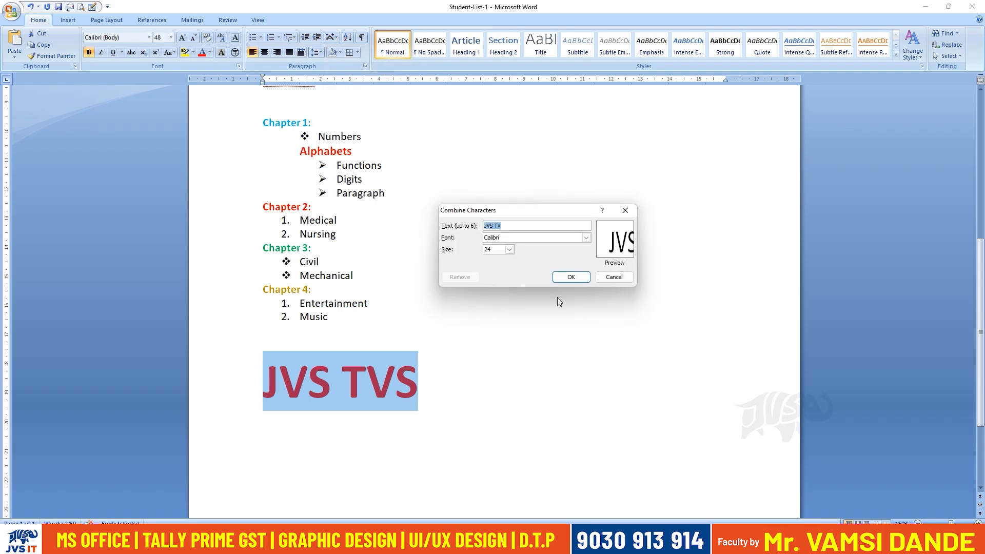
{"action": "key", "text": "Return"}
{"action": "key", "text": "ctrl+z"}
Replace "TVS" with "IT", try Combine Characters on "JVS IT", and undo the combining.
{"action": "left_click_drag", "start_coordinate": [342, 380], "coordinate": [411, 374]}
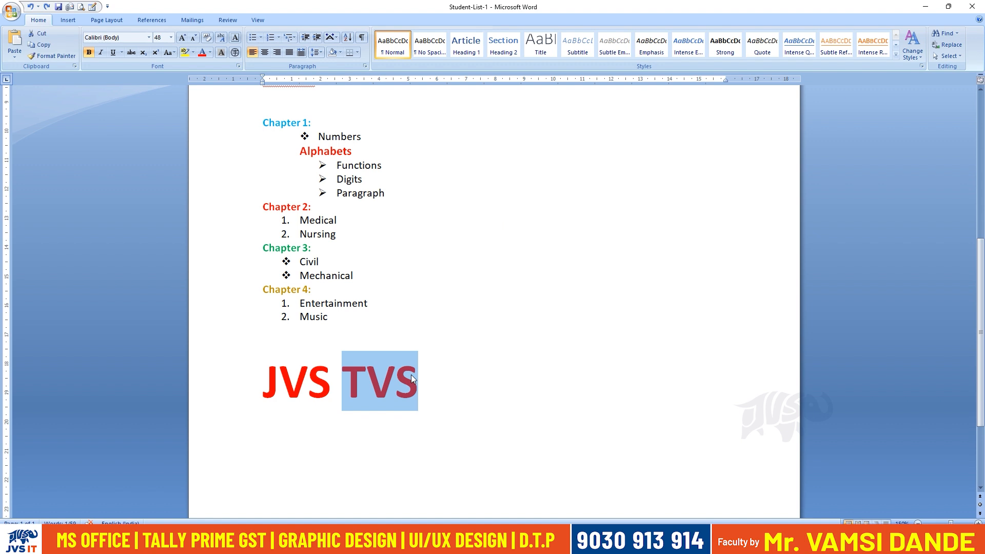
{"action": "type", "text": "IT"}
{"action": "left_click", "coordinate": [241, 381]}
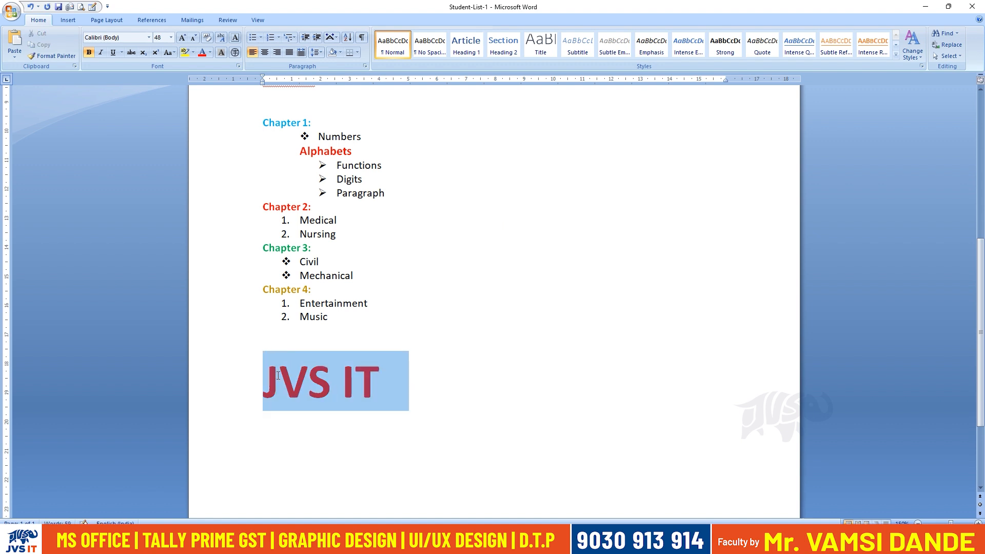
{"action": "left_click", "coordinate": [341, 37]}
{"action": "left_click", "coordinate": [361, 59]}
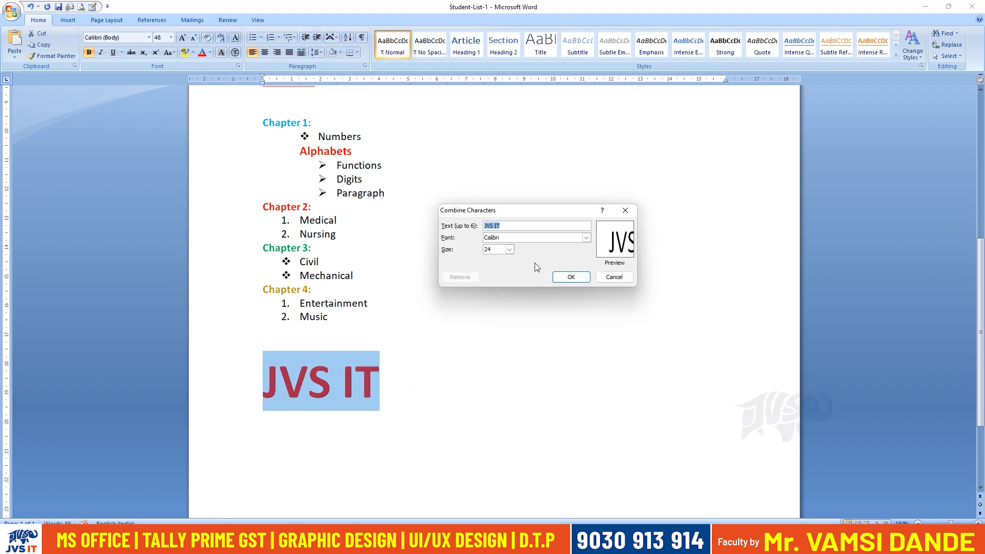
{"action": "left_click", "coordinate": [571, 277]}
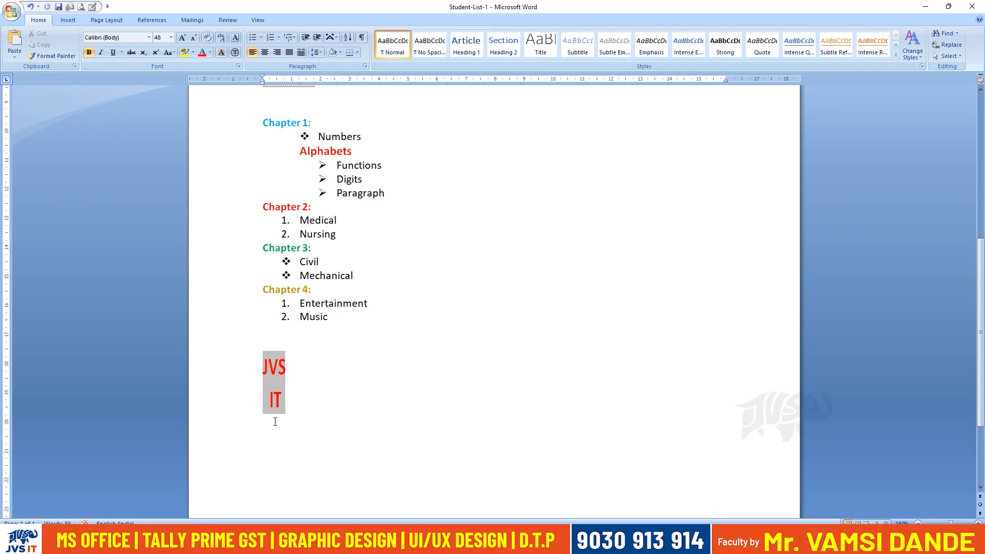
{"action": "key", "text": "ctrl+z"}
Try the Two Lines in One layout on "JVS IT" without brackets and undo it.
{"action": "left_click", "coordinate": [331, 54]}
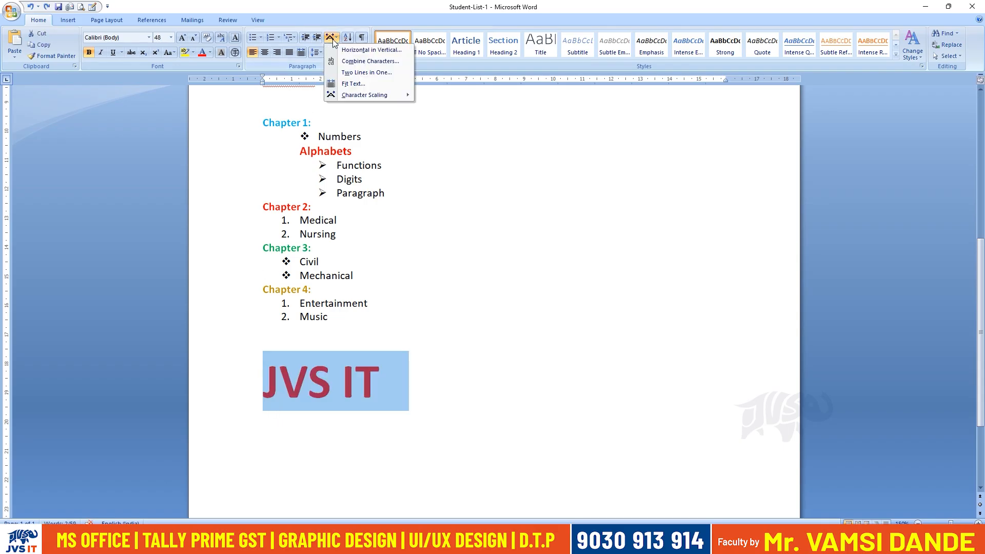
{"action": "left_click", "coordinate": [345, 70]}
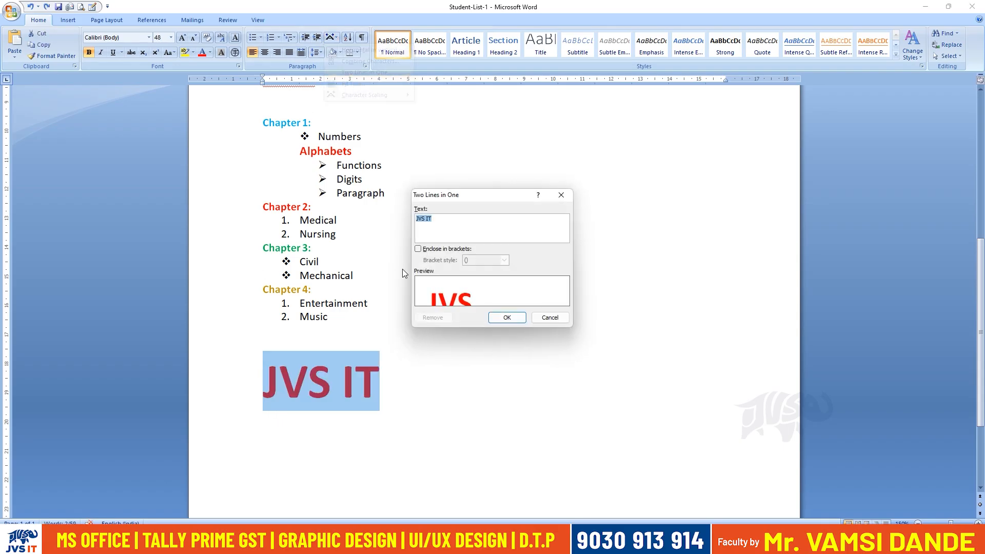
{"action": "left_click", "coordinate": [506, 318]}
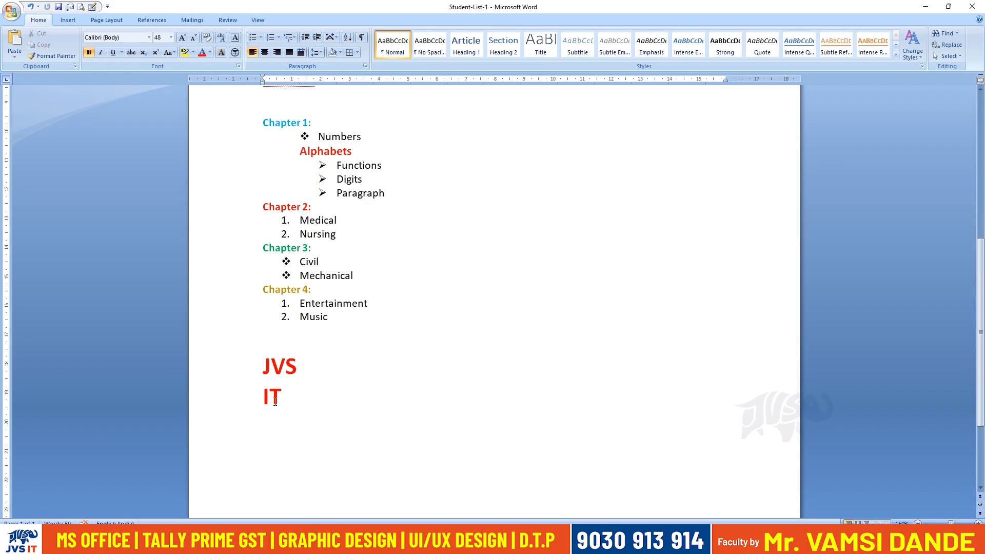
{"action": "left_click_drag", "start_coordinate": [264, 397], "coordinate": [288, 420]}
{"action": "left_click", "coordinate": [310, 454]}
{"action": "left_click_drag", "start_coordinate": [310, 453], "coordinate": [255, 375]}
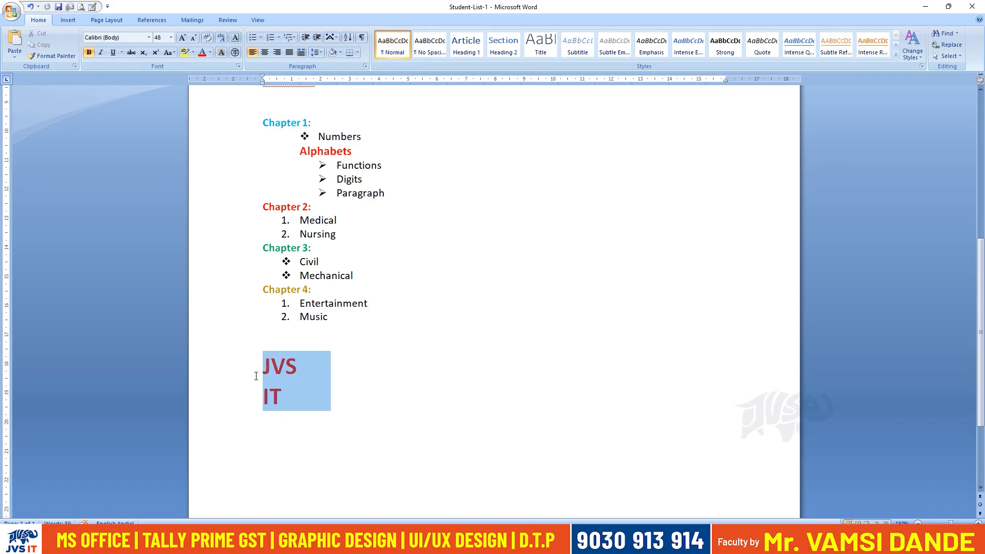
{"action": "key", "text": "ctrl+z"}
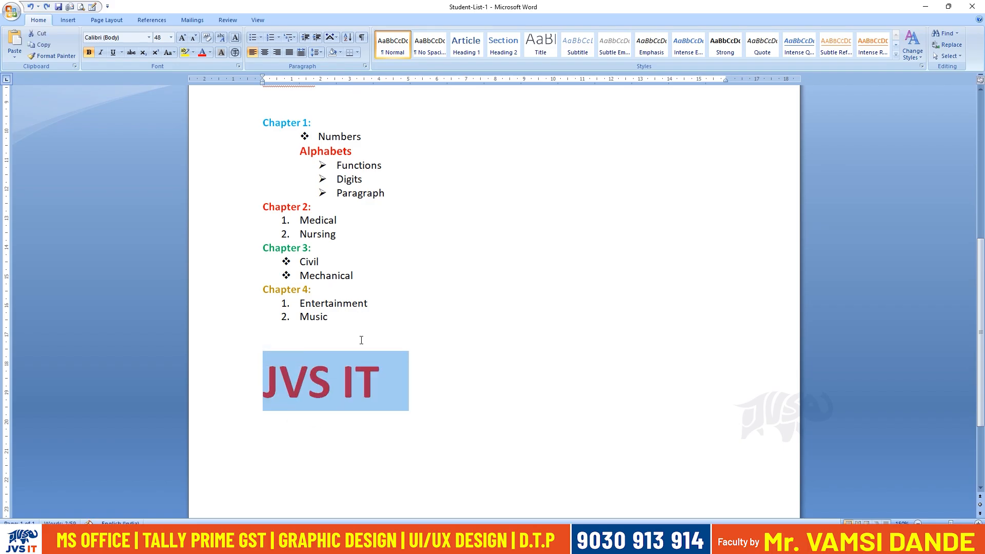
Replace "IT" with "TGS", try Two Lines in One on "JVS TGS", and undo the layout.
{"action": "left_click", "coordinate": [361, 385]}
{"action": "double_click", "coordinate": [361, 382]}
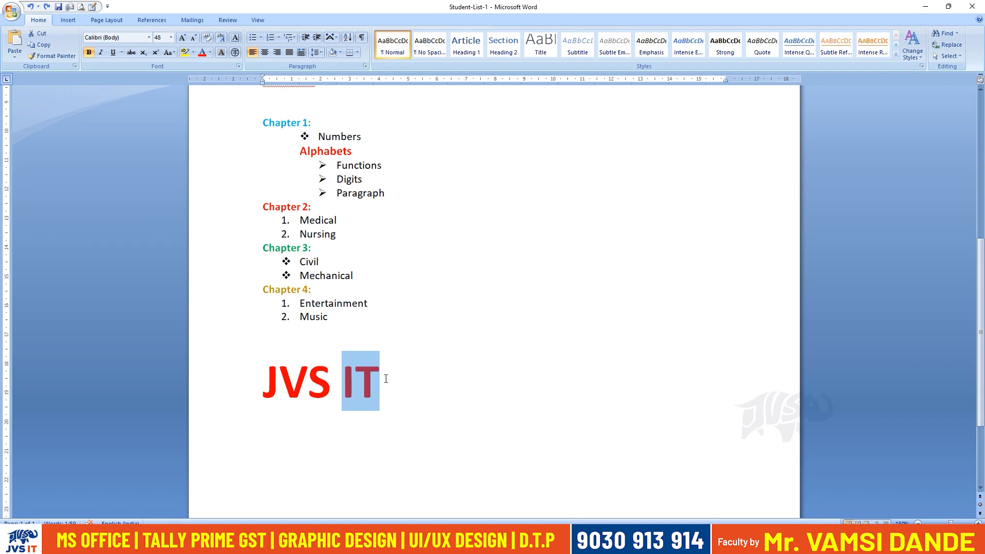
{"action": "type", "text": "TGS"}
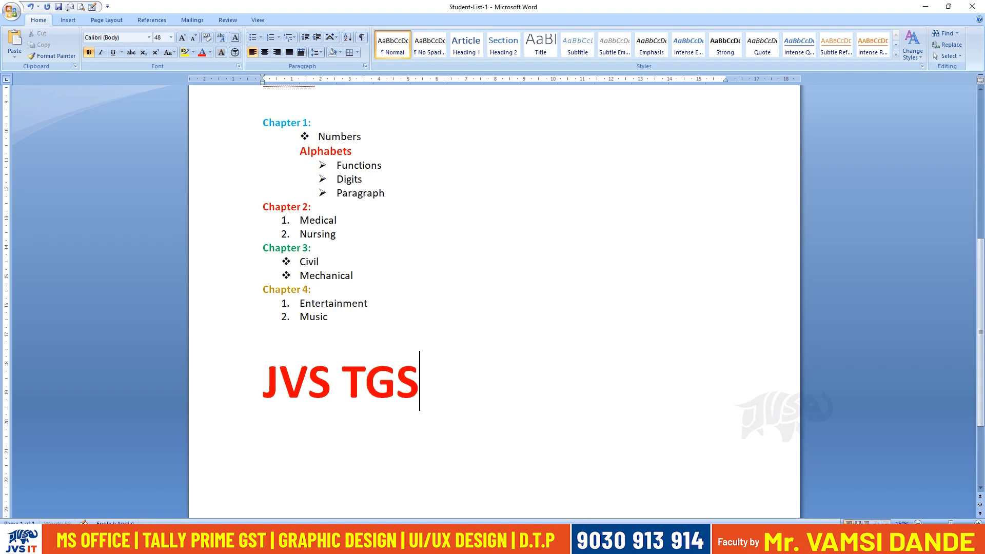
{"action": "left_click_drag", "start_coordinate": [420, 382], "coordinate": [261, 382]}
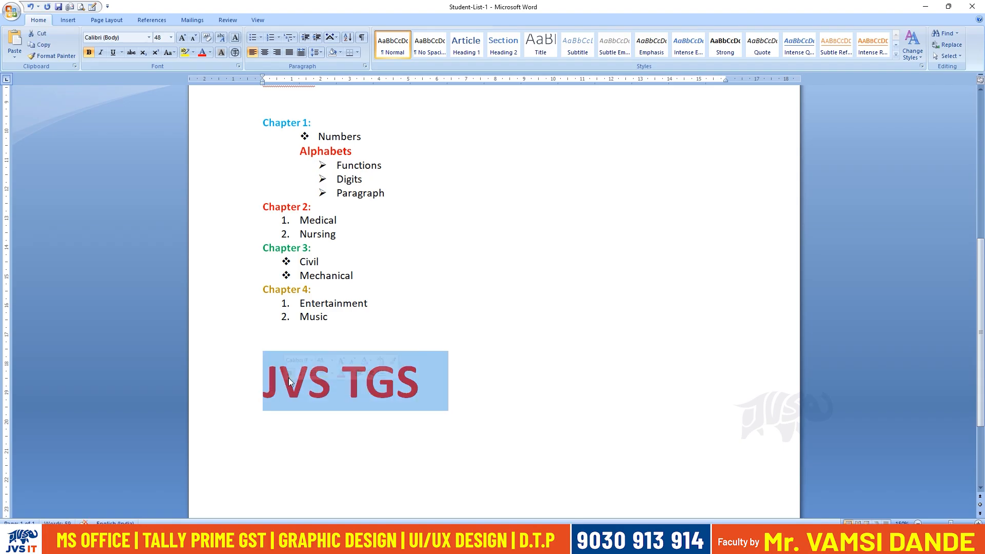
{"action": "left_click", "coordinate": [332, 38]}
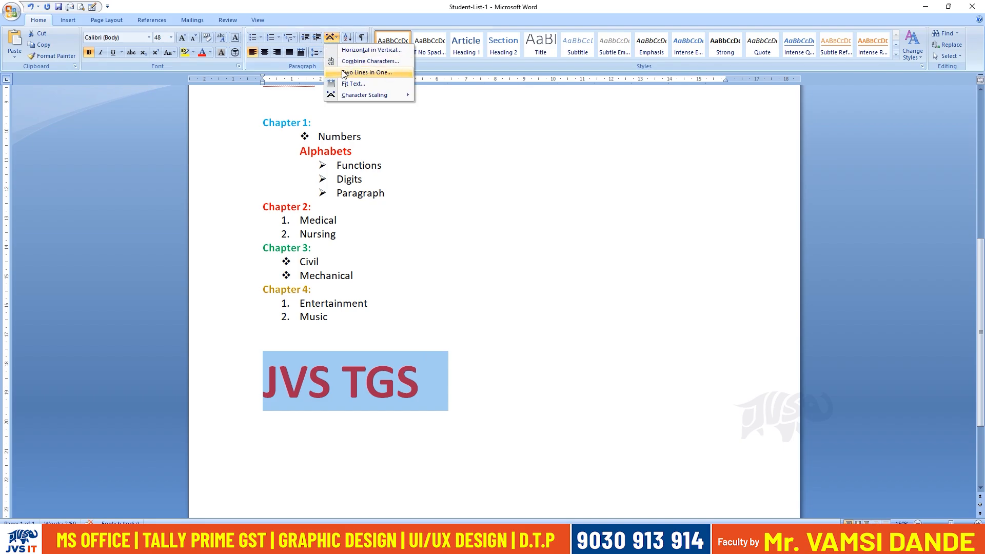
{"action": "left_click", "coordinate": [344, 72]}
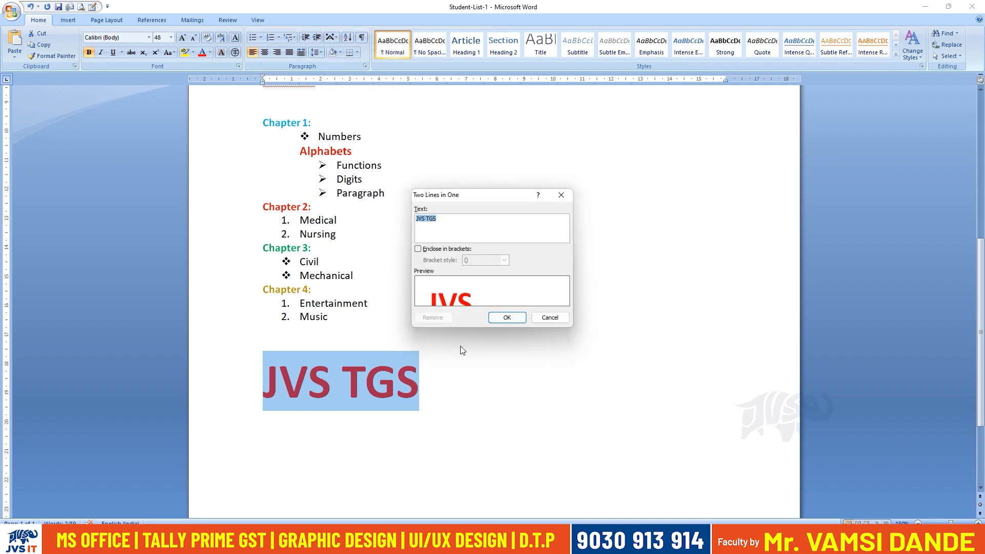
{"action": "left_click", "coordinate": [502, 319]}
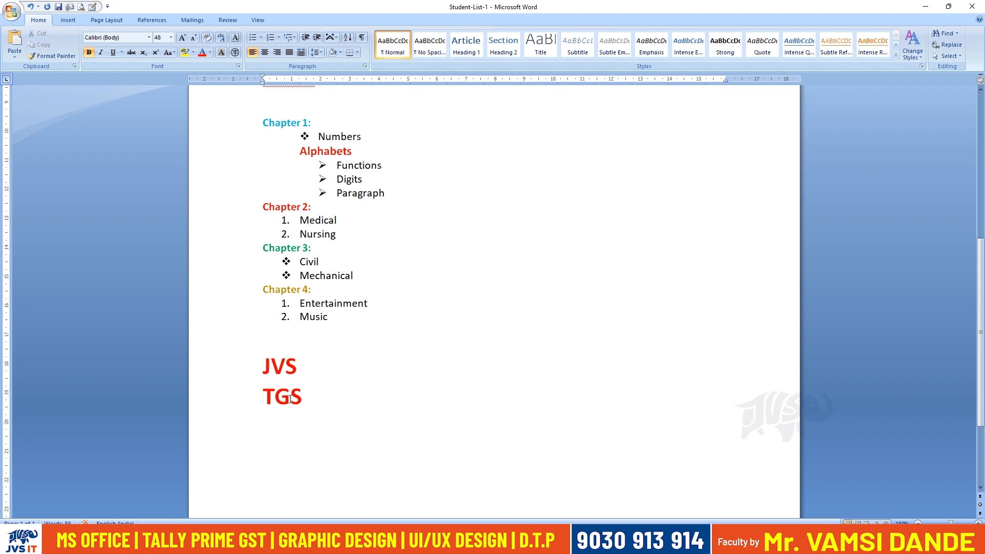
{"action": "key", "text": "ctrl+z"}
Add "PSB" after "JVS TGS", try Two Lines in One on the whole line, and undo the layout.
{"action": "left_click", "coordinate": [342, 380]}
{"action": "left_click_drag", "start_coordinate": [343, 381], "coordinate": [418, 388]}
{"action": "key", "text": "Right"}
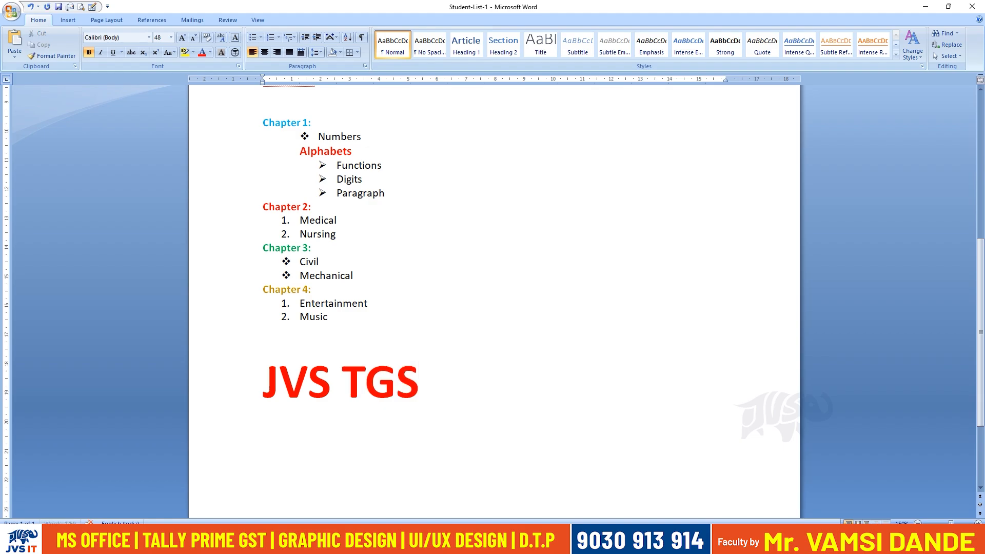
{"action": "type", "text": "PSB"}
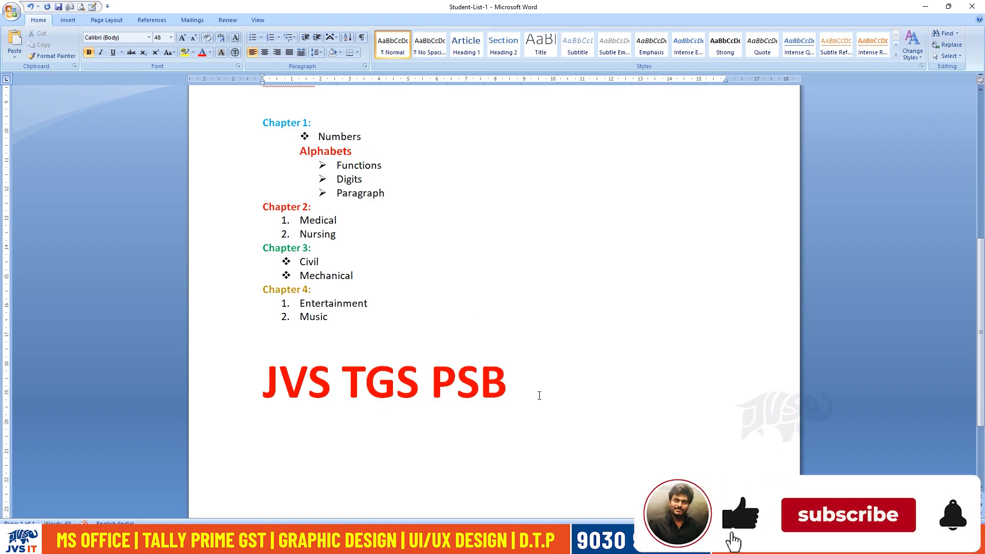
{"action": "left_click_drag", "start_coordinate": [537, 395], "coordinate": [264, 385]}
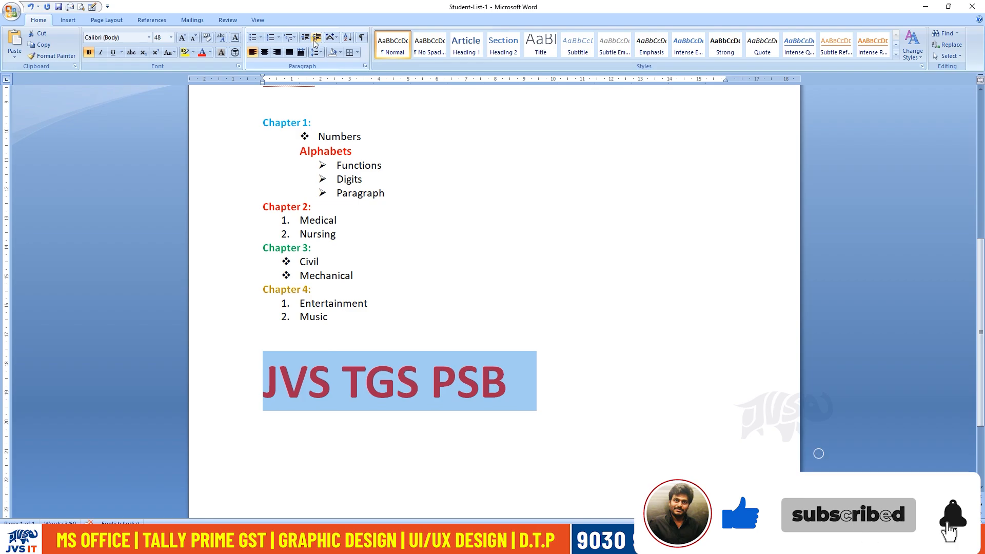
{"action": "left_click", "coordinate": [336, 37]}
{"action": "left_click", "coordinate": [365, 73]}
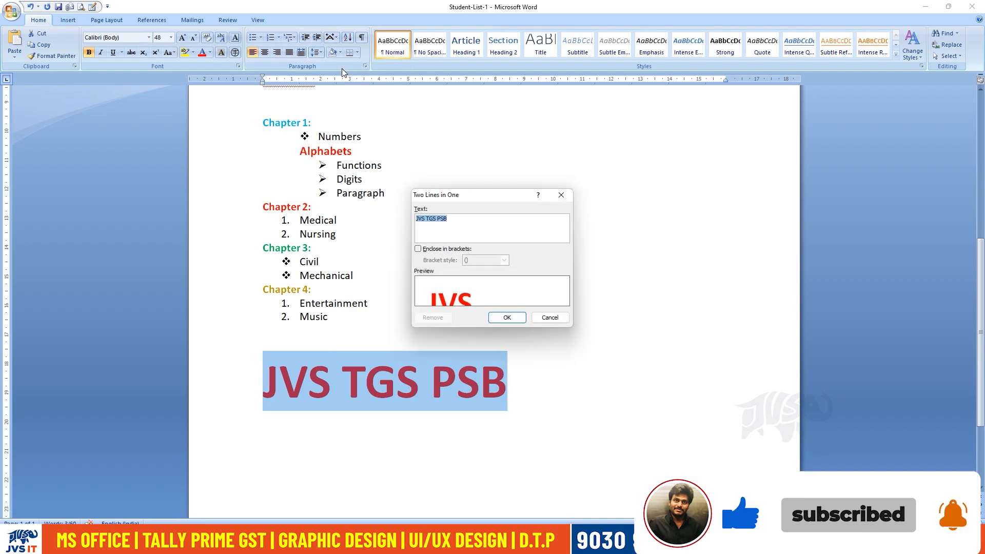
{"action": "left_click", "coordinate": [506, 319]}
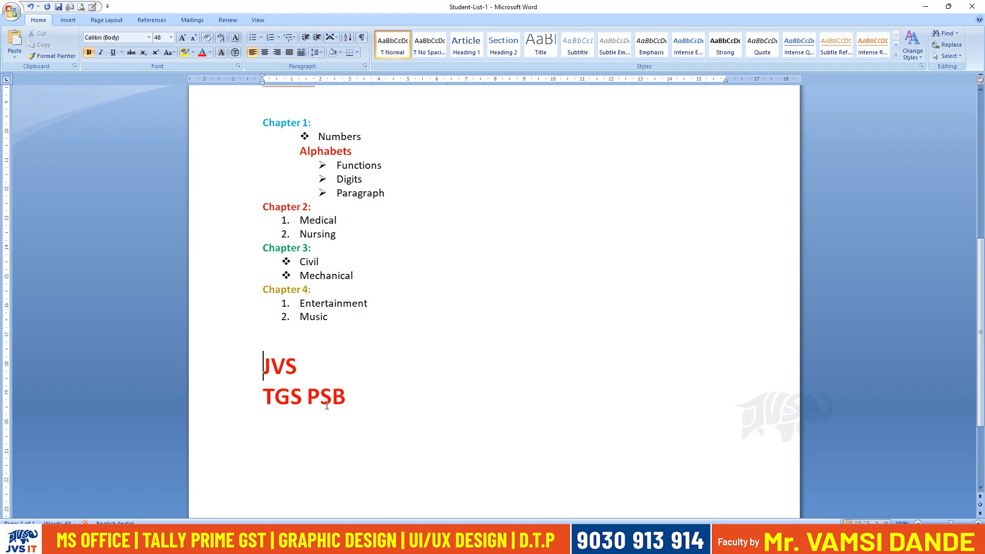
{"action": "key", "text": "ctrl+z"}
{"action": "key", "text": "ctrl+z"}
Delete the text after "JVS" and select the remaining word.
{"action": "left_click_drag", "start_coordinate": [342, 382], "coordinate": [473, 386]}
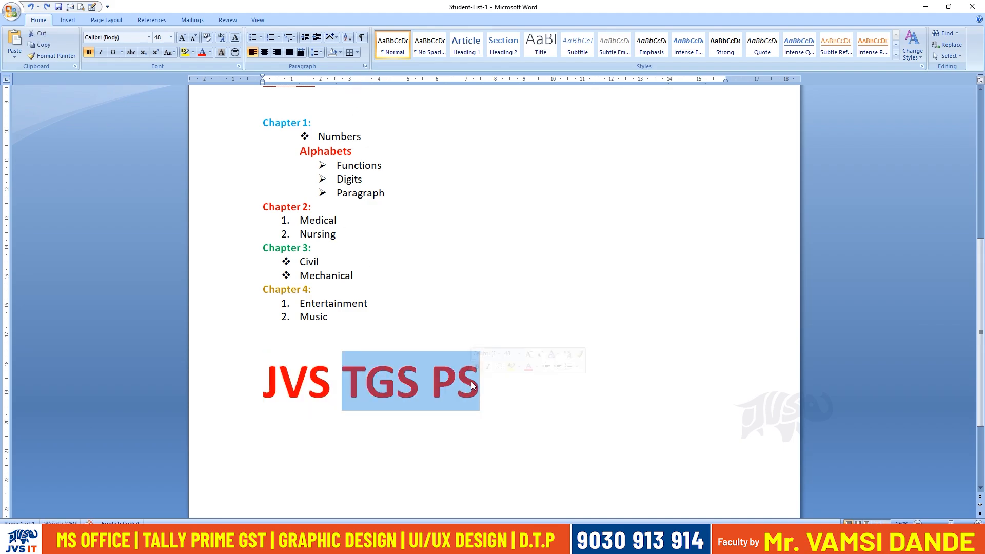
{"action": "key", "text": "Delete"}
{"action": "left_click", "coordinate": [249, 378]}
{"action": "left_click", "coordinate": [348, 37]}
{"action": "key", "text": "Escape"}
Try Fit Text on "JVS" with the suggested text width and undo it.
{"action": "left_click", "coordinate": [336, 37]}
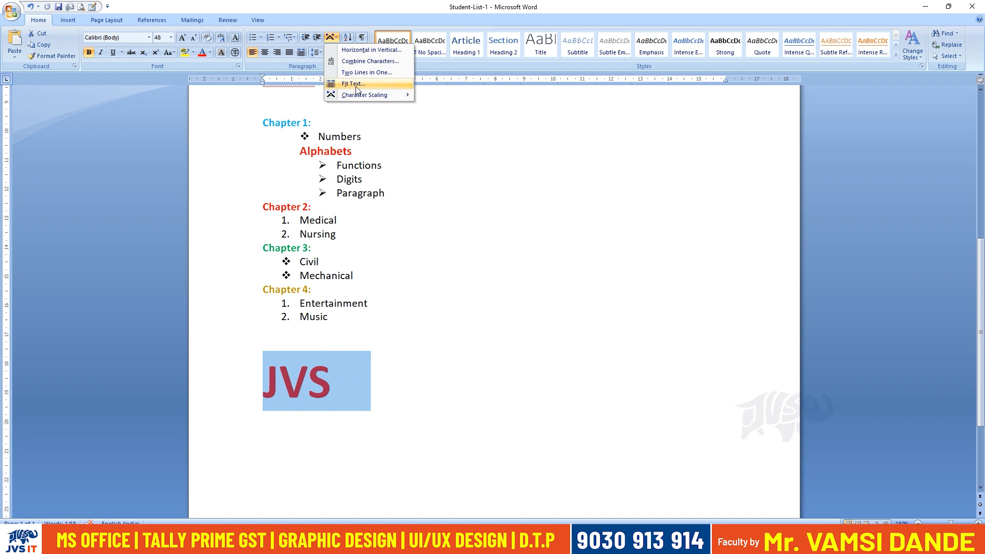
{"action": "left_click", "coordinate": [354, 83]}
{"action": "left_click", "coordinate": [497, 276]}
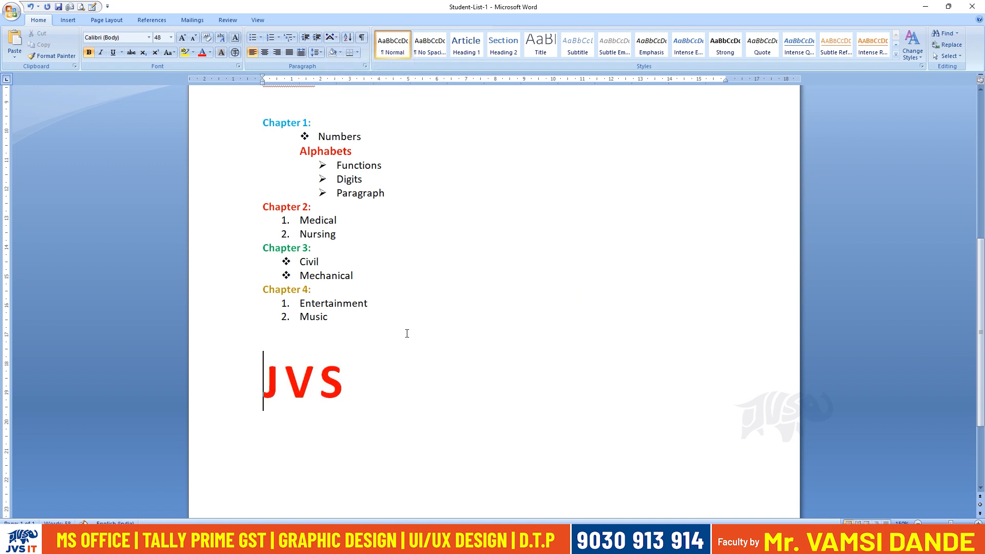
{"action": "left_click", "coordinate": [331, 404]}
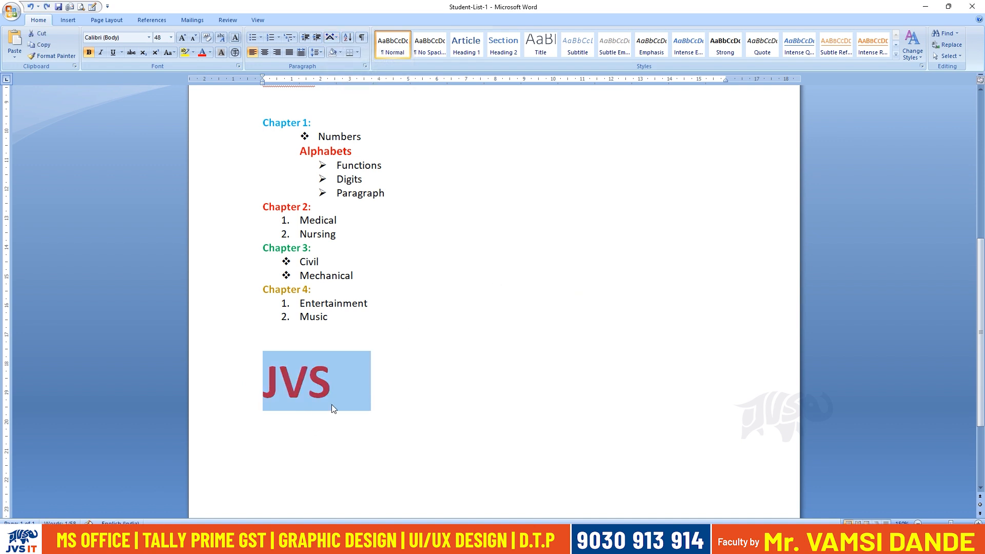
Fit the text "JVS" to a new width of 4 cm.
{"action": "left_click", "coordinate": [336, 37]}
{"action": "left_click", "coordinate": [345, 84]}
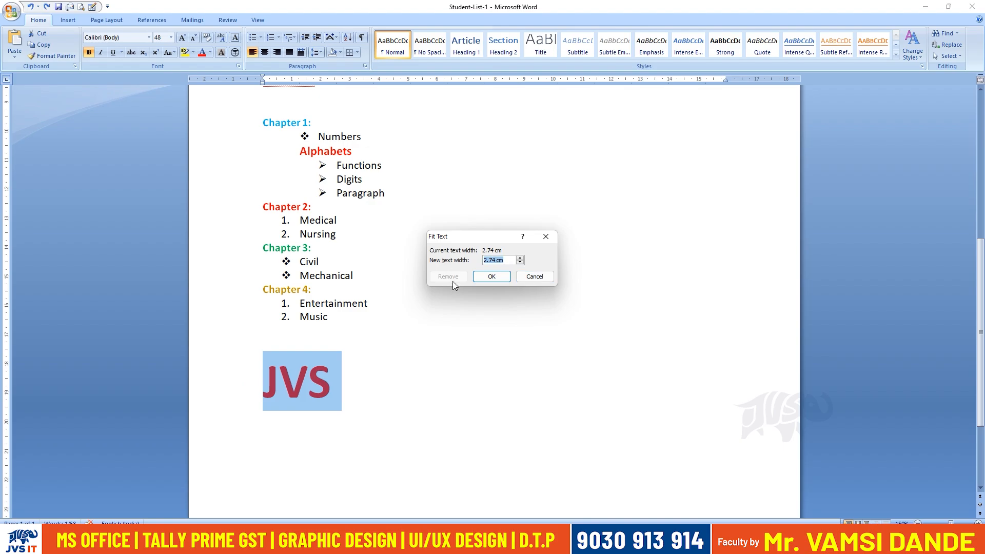
{"action": "type", "text": "6"}
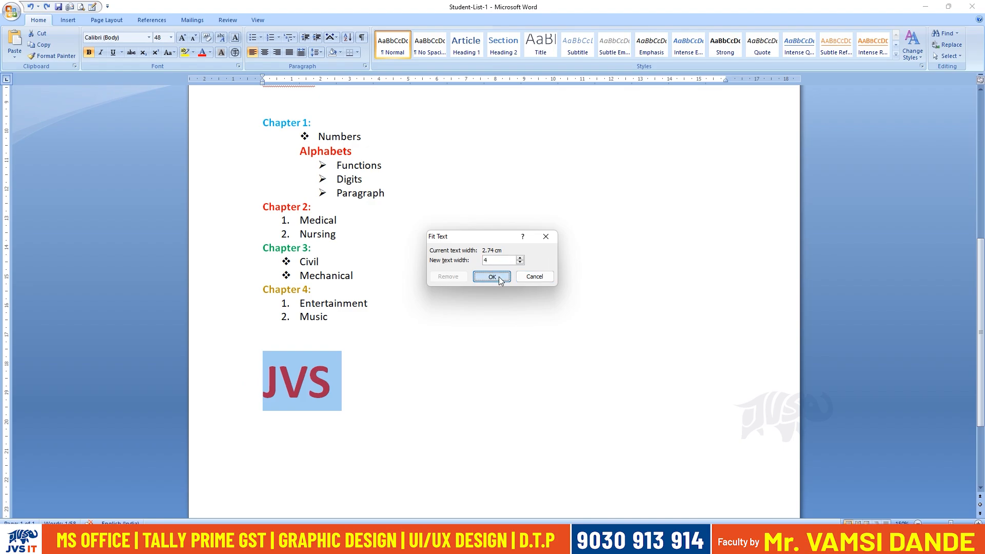
{"action": "left_click", "coordinate": [497, 278]}
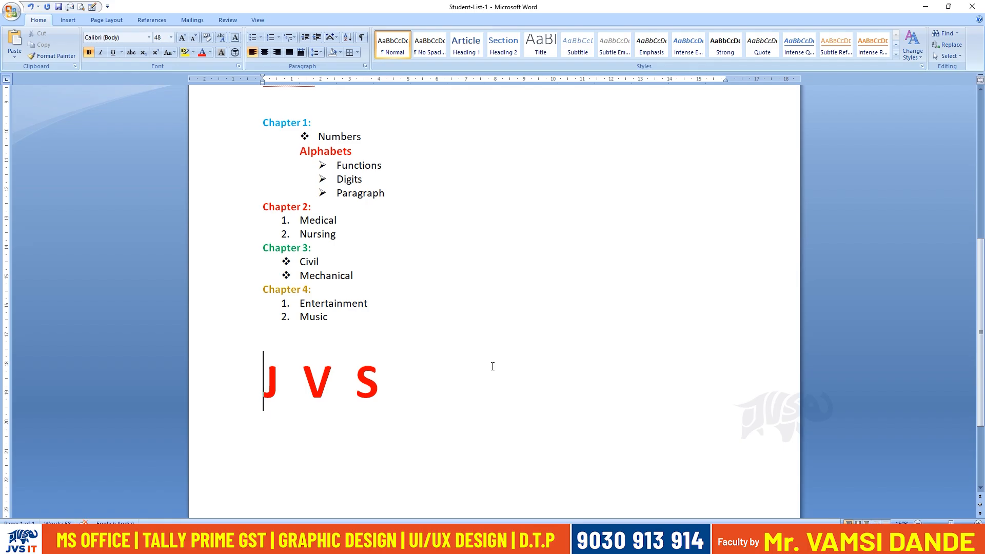
Refit the spaced-out "JVS" to a narrower text width of about 2.4 cm.
{"action": "left_click", "coordinate": [197, 382]}
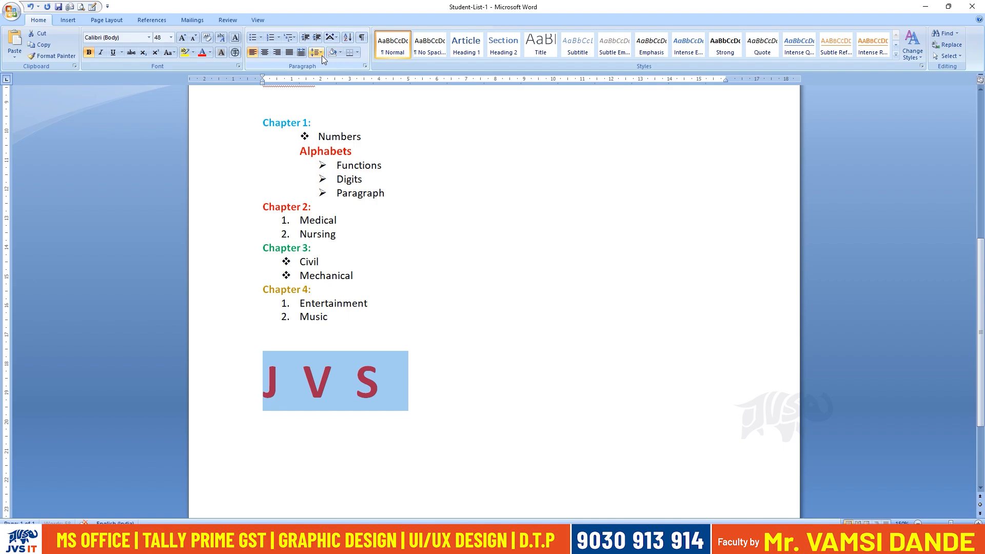
{"action": "left_click", "coordinate": [334, 38]}
{"action": "left_click", "coordinate": [354, 83]}
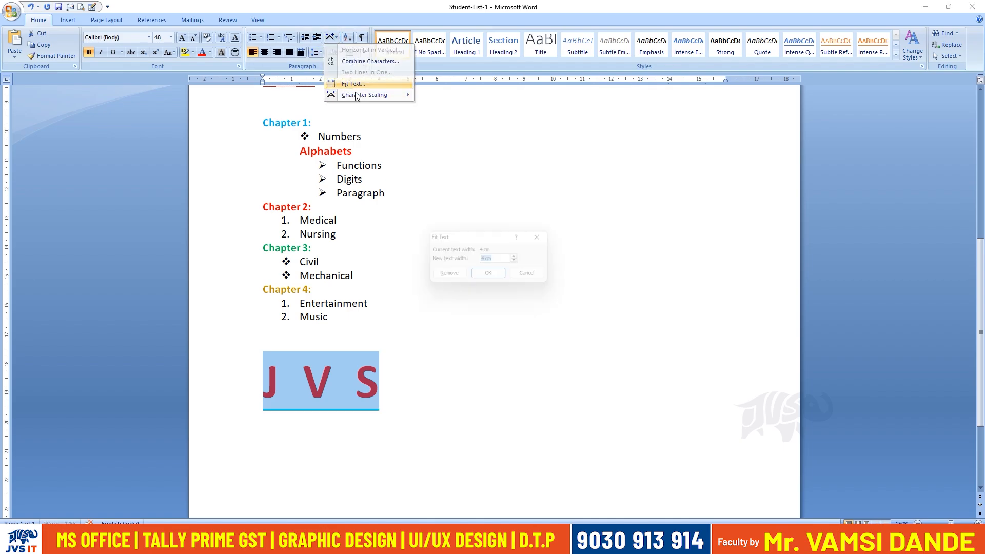
{"action": "type", "text": "2"}
{"action": "key", "text": "Tab"}
{"action": "left_click", "coordinate": [506, 278]}
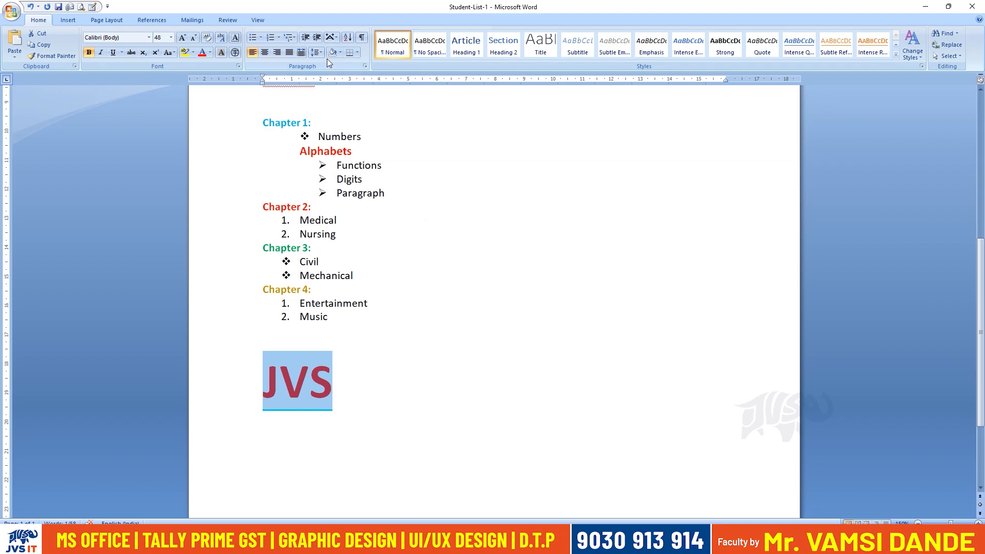
Set the character scaling of "JVS" to 50%.
{"action": "left_click", "coordinate": [331, 37]}
{"action": "mouse_move", "coordinate": [345, 96]}
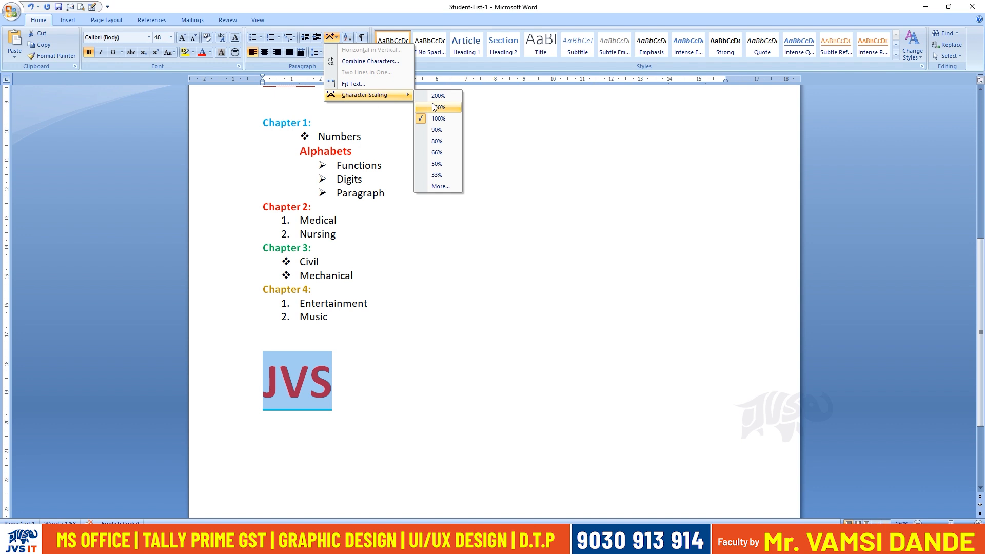
{"action": "left_click", "coordinate": [400, 378]}
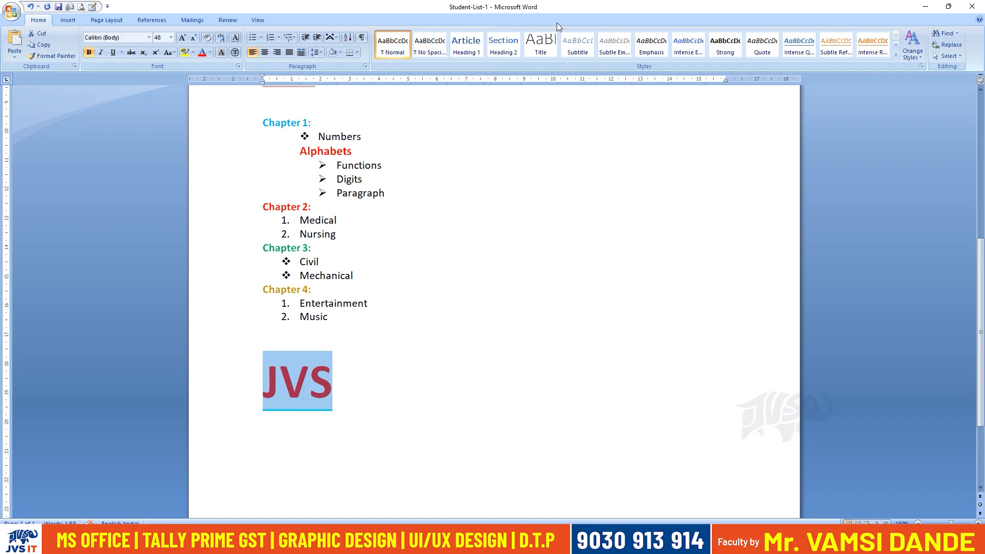
{"action": "left_click", "coordinate": [338, 40]}
{"action": "mouse_move", "coordinate": [345, 94]}
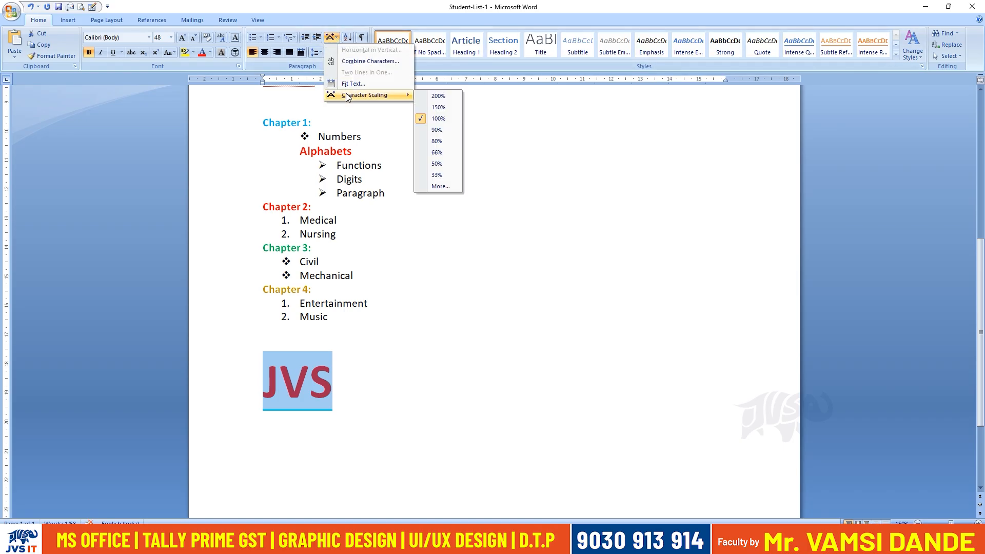
{"action": "left_click", "coordinate": [437, 164]}
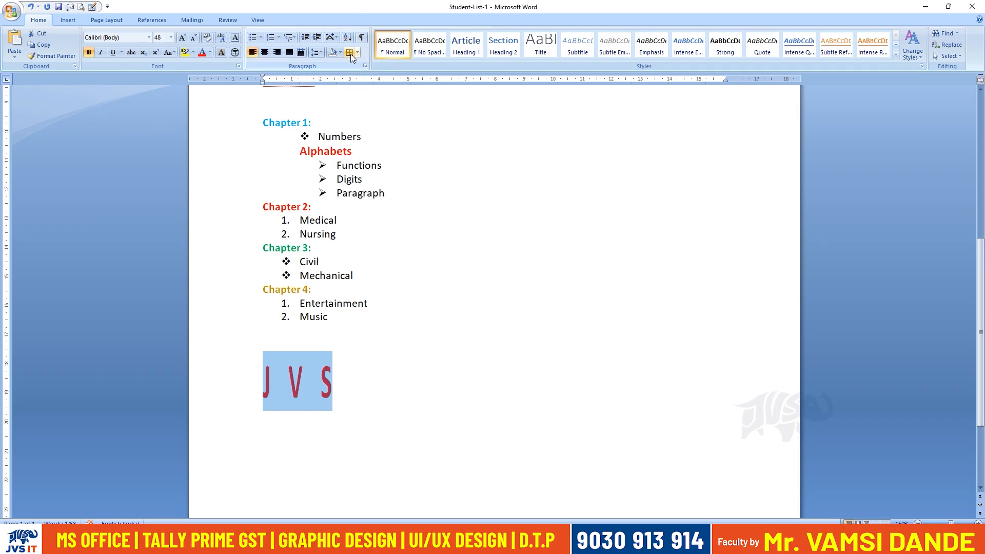
Restore the character scaling of "JVS" to 100% and increase its paragraph indent by one level.
{"action": "left_click", "coordinate": [332, 37]}
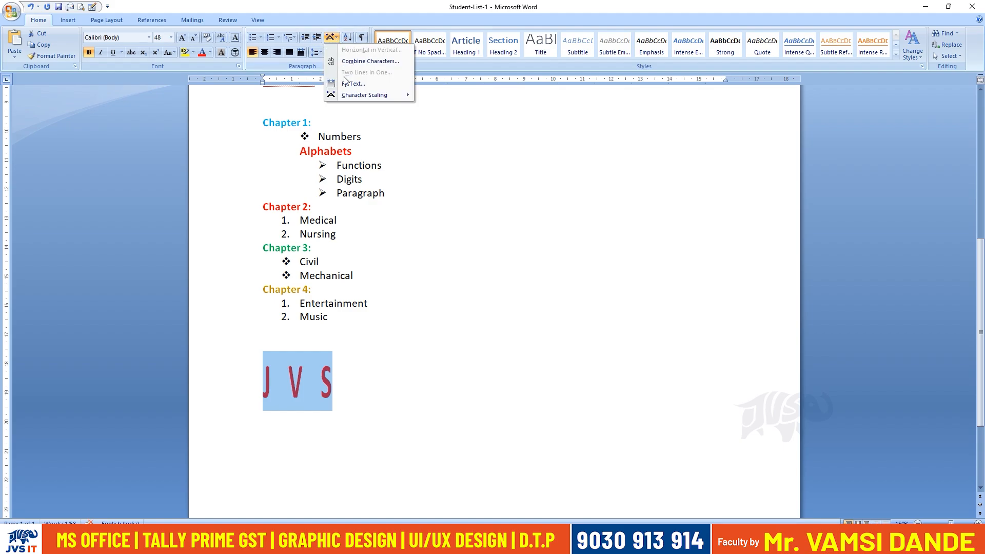
{"action": "mouse_move", "coordinate": [387, 94]}
{"action": "left_click", "coordinate": [437, 118]}
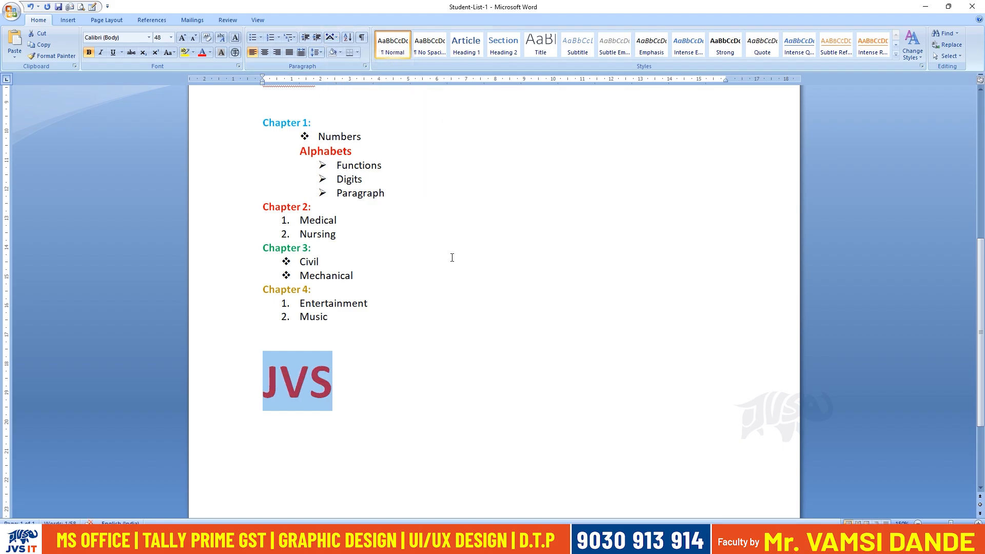
{"action": "left_click", "coordinate": [312, 52]}
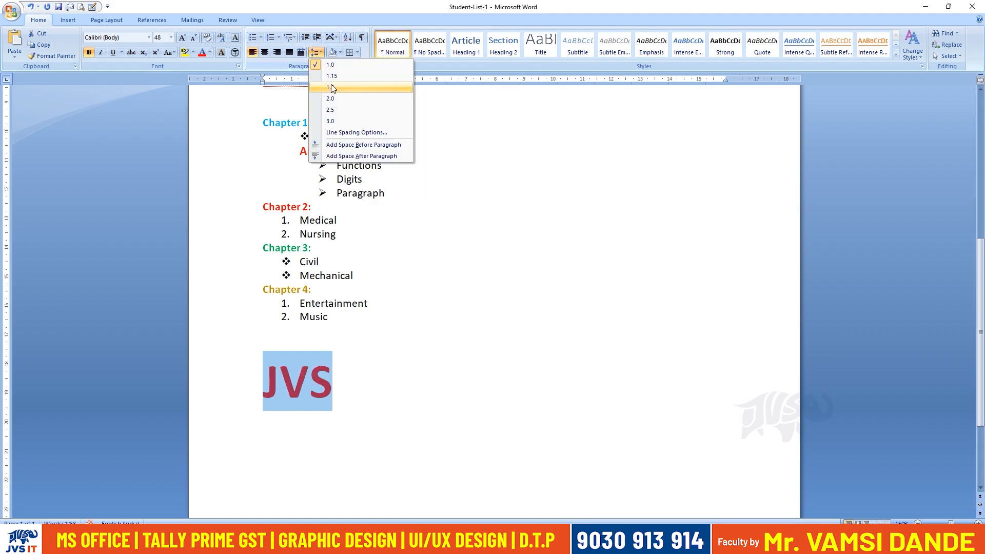
{"action": "left_click", "coordinate": [315, 37]}
Try 33% character scaling on "JVS" and return it to 100%.
{"action": "left_click", "coordinate": [333, 39]}
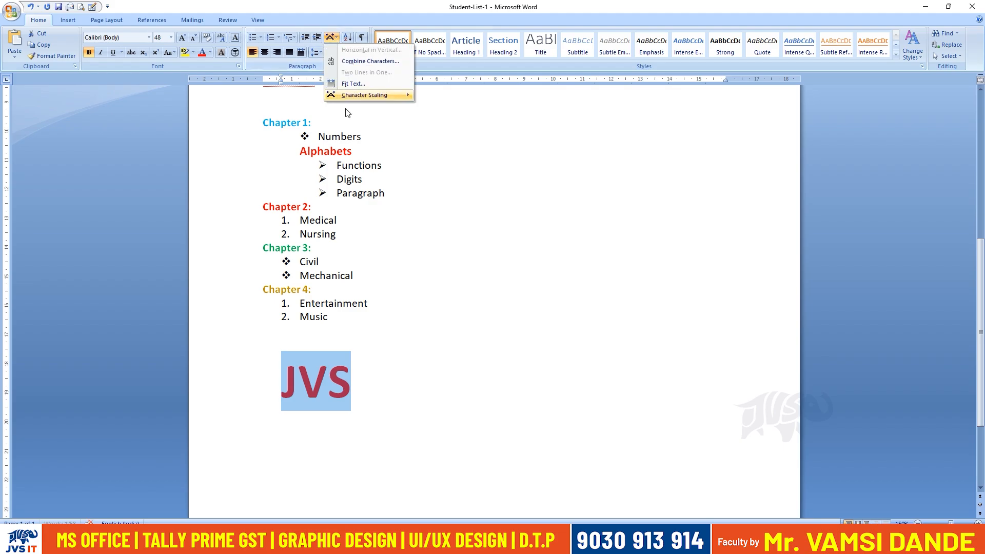
{"action": "mouse_move", "coordinate": [375, 100]}
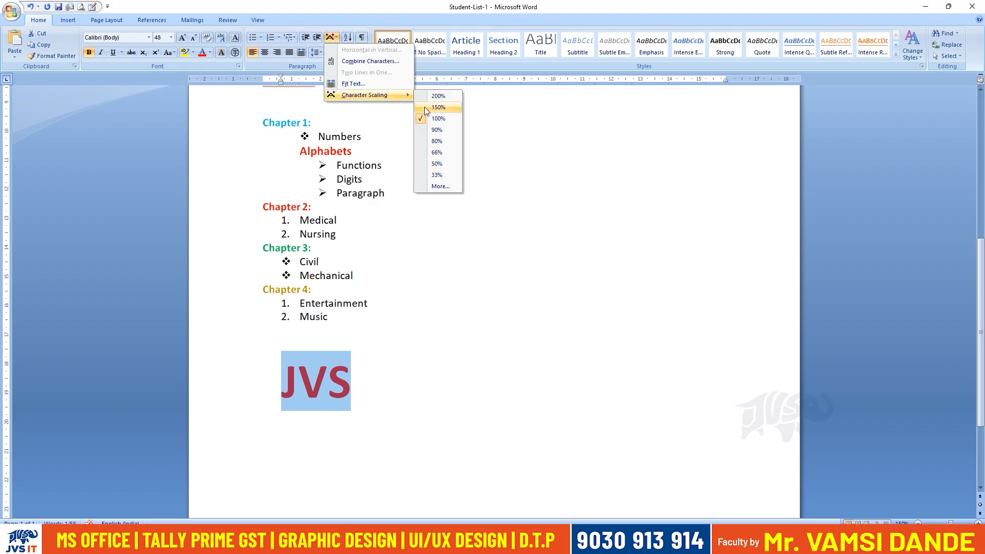
{"action": "left_click", "coordinate": [434, 175]}
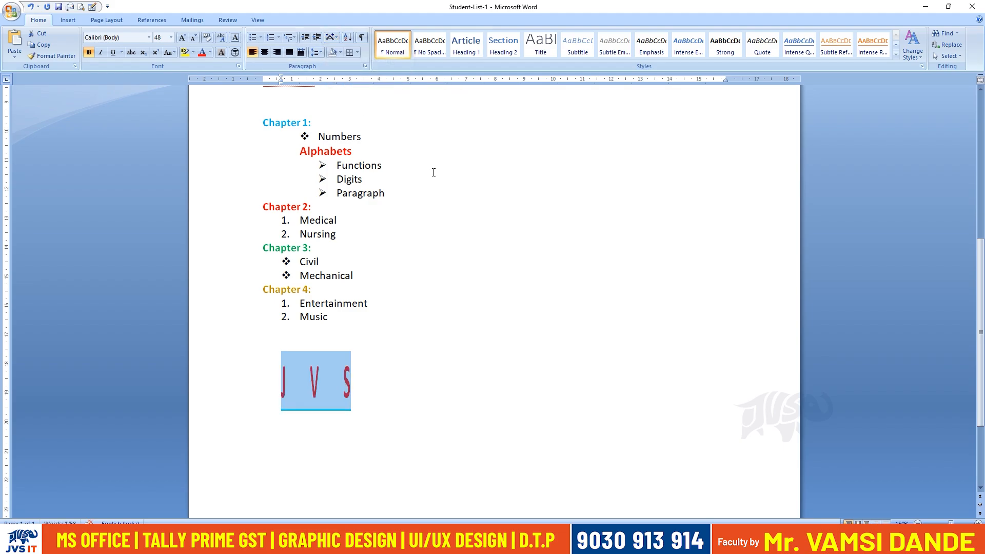
{"action": "left_click", "coordinate": [331, 38]}
{"action": "mouse_move", "coordinate": [377, 95]}
{"action": "left_click", "coordinate": [429, 118]}
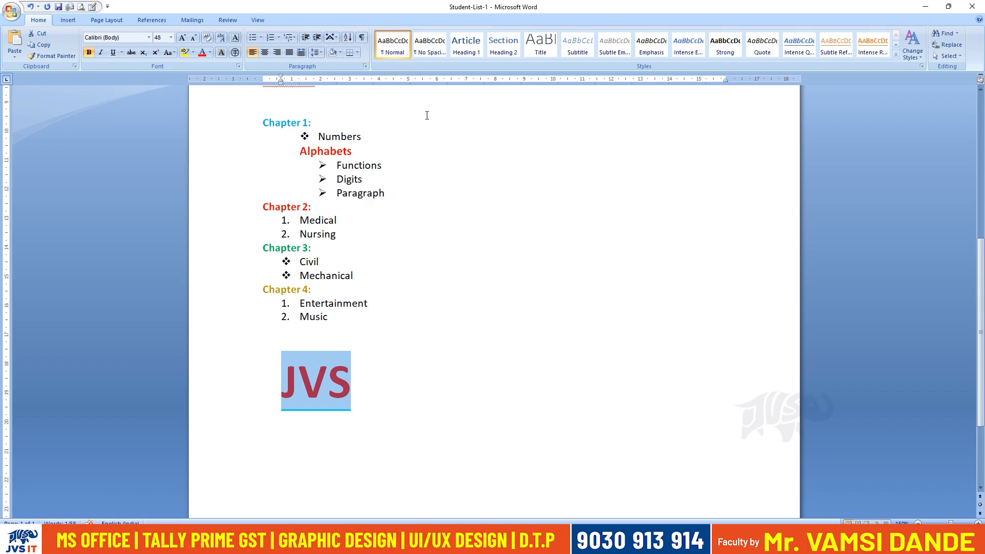
Try character scaling of 200% and of 150% on the "JVS" line.
{"action": "left_click", "coordinate": [334, 38]}
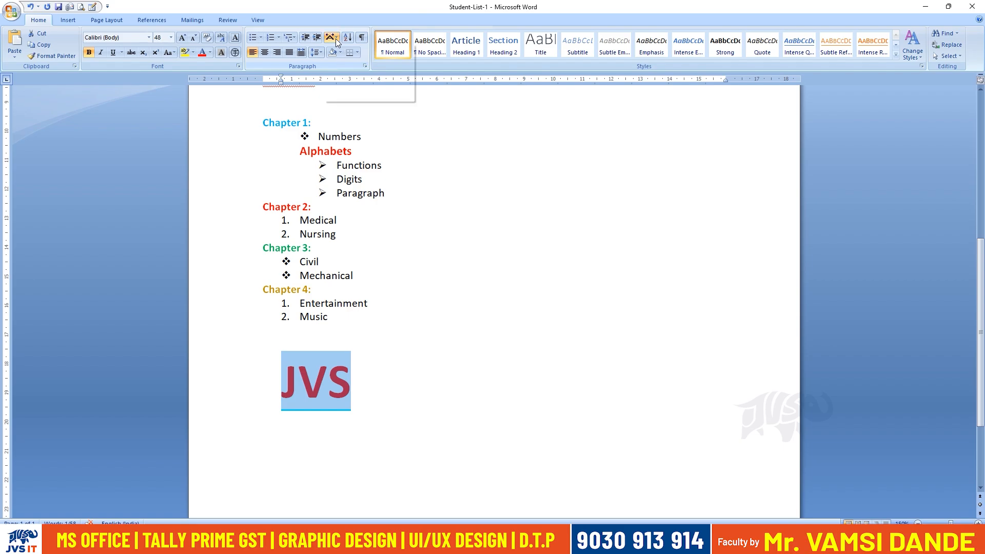
{"action": "mouse_move", "coordinate": [393, 97]}
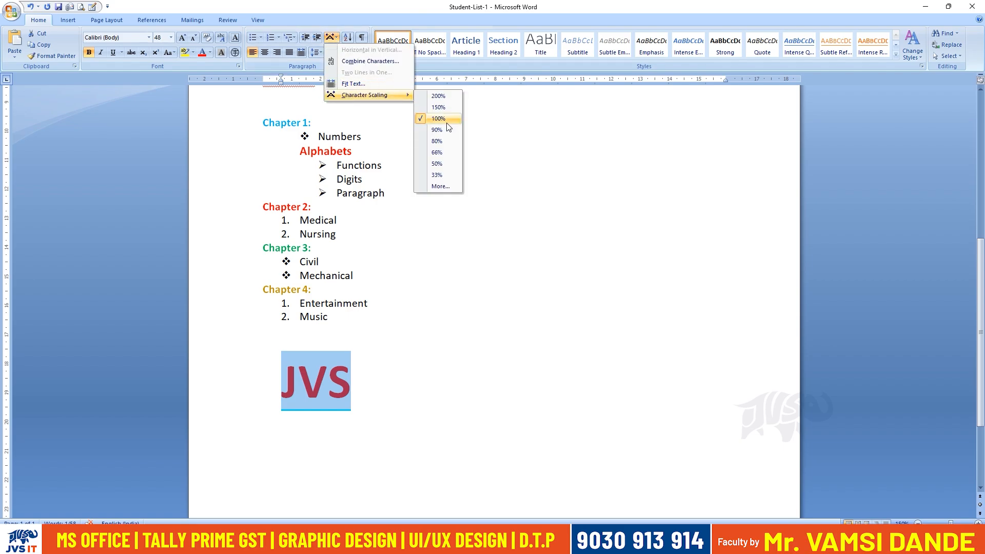
{"action": "left_click", "coordinate": [442, 96]}
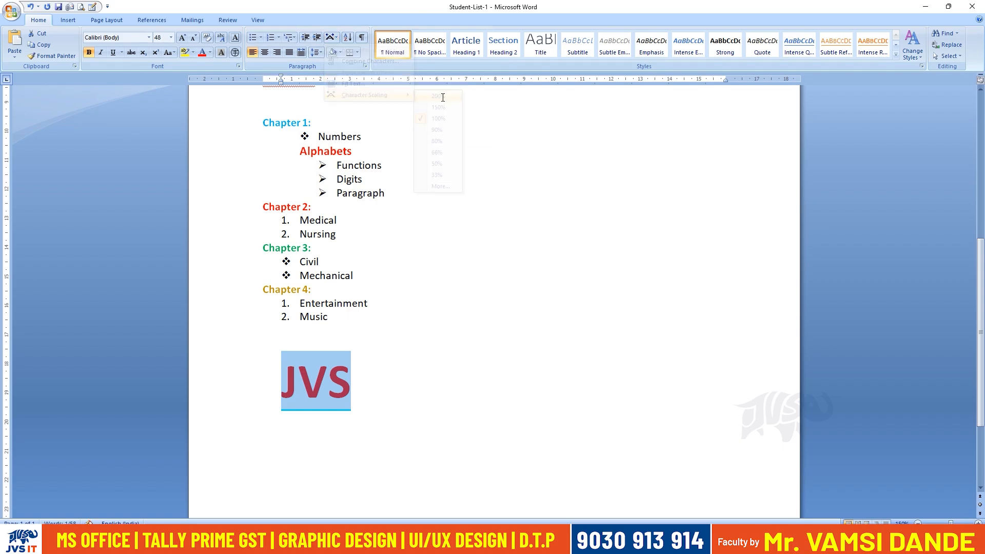
{"action": "left_click", "coordinate": [329, 377]}
{"action": "left_click_drag", "start_coordinate": [359, 381], "coordinate": [285, 381]}
{"action": "left_click", "coordinate": [334, 38]}
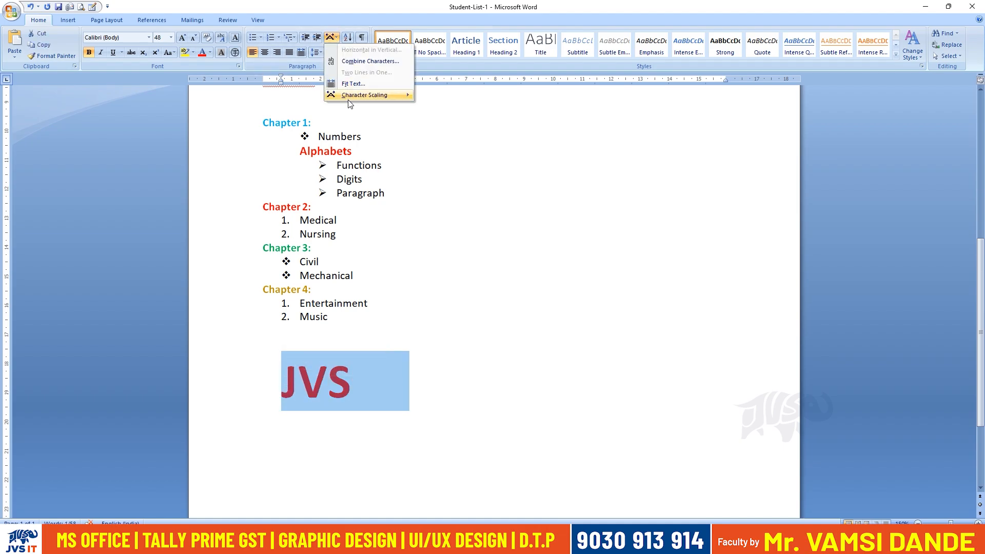
{"action": "left_click", "coordinate": [431, 107]}
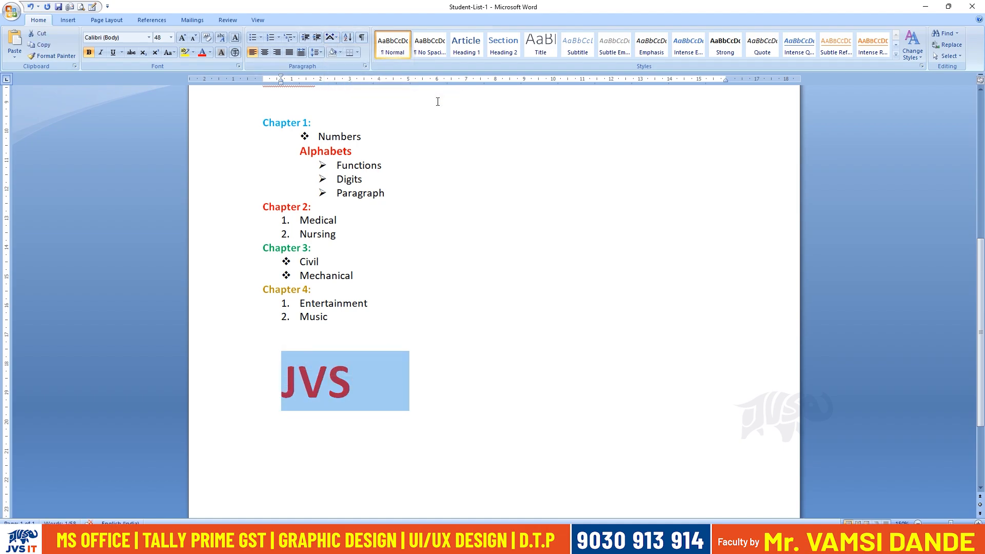
Narrow the characters of the "JVS" line to 33% scaling.
{"action": "left_click", "coordinate": [334, 38]}
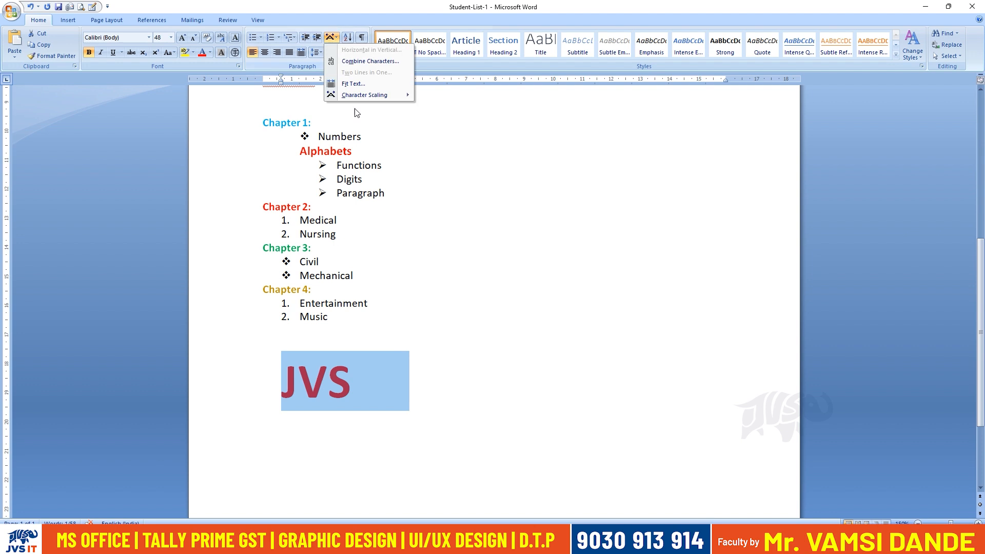
{"action": "mouse_move", "coordinate": [370, 95]}
{"action": "left_click", "coordinate": [445, 177]}
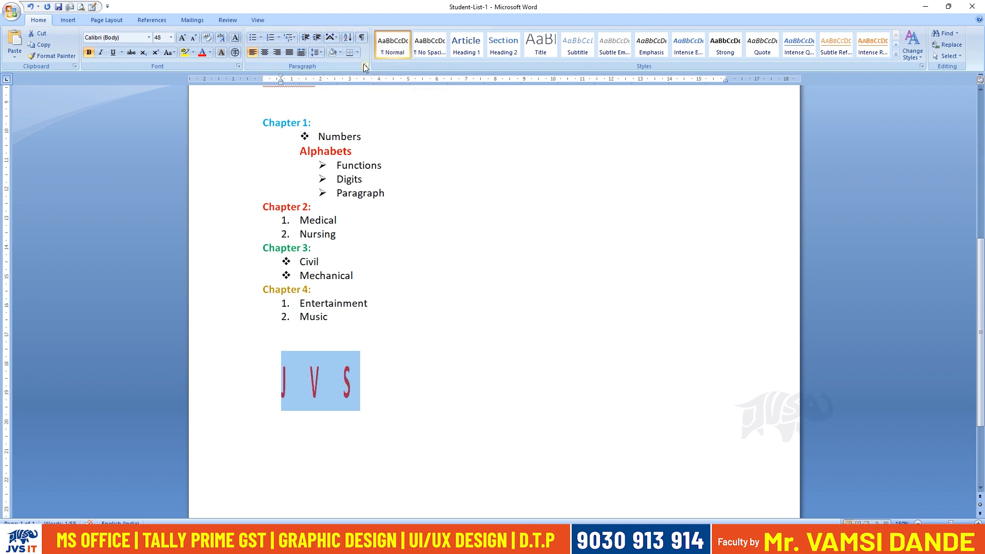
Set a custom scale of 100 for the "JVS" line in the character spacing settings.
{"action": "left_click", "coordinate": [332, 37]}
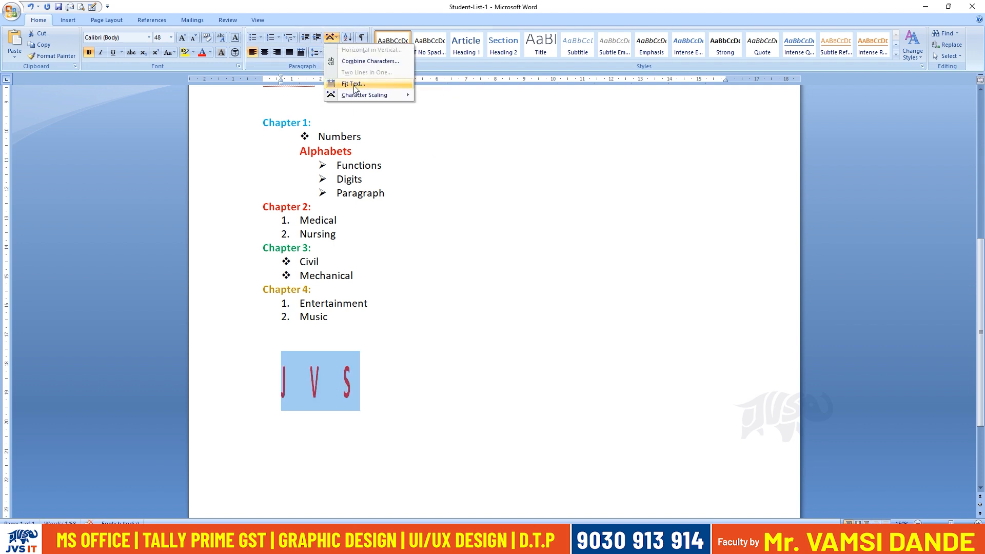
{"action": "mouse_move", "coordinate": [369, 95]}
{"action": "left_click", "coordinate": [440, 186]}
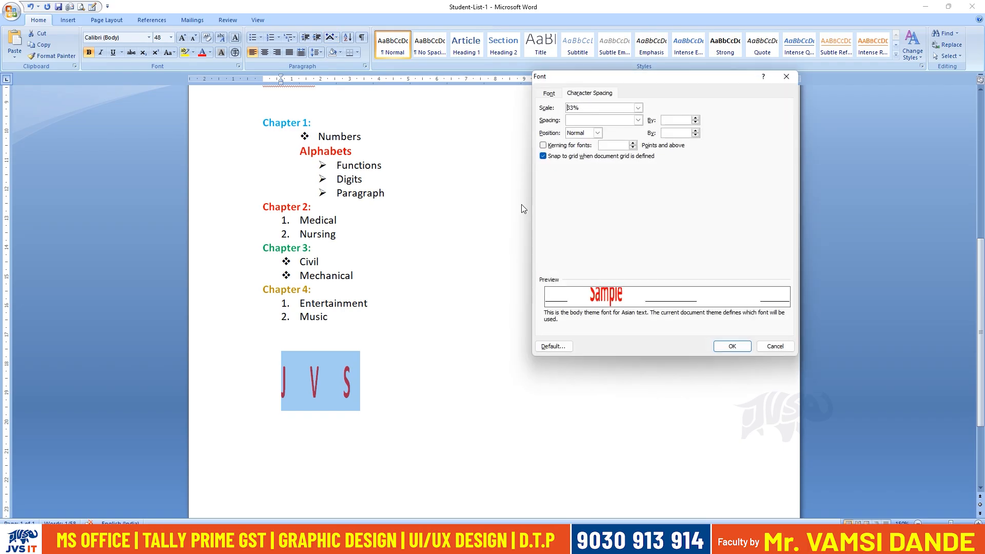
{"action": "left_click_drag", "start_coordinate": [580, 108], "coordinate": [564, 109]}
{"action": "type", "text": "100"}
{"action": "key", "text": "Return"}
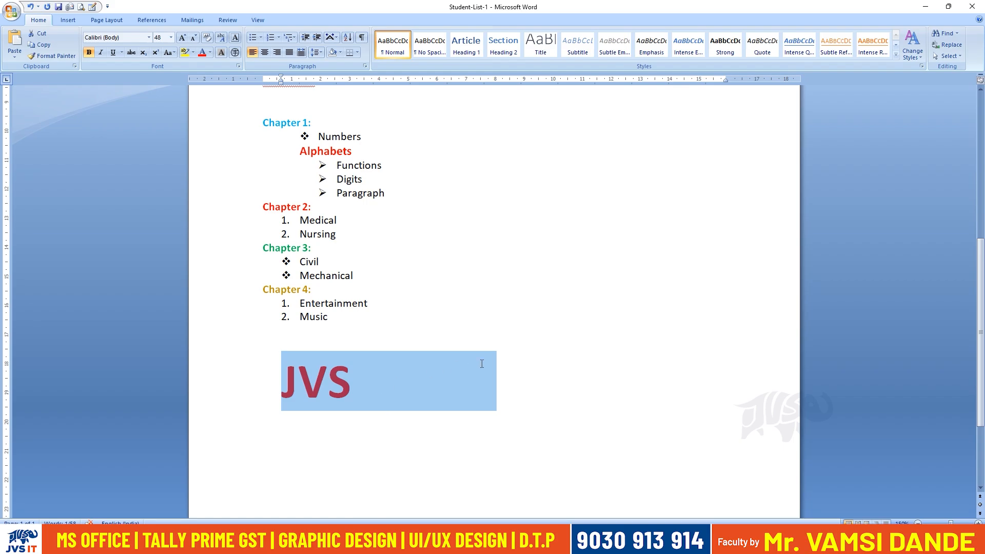
Set the character spacing of the "JVS" line to Normal.
{"action": "left_click_drag", "start_coordinate": [369, 391], "coordinate": [282, 382]}
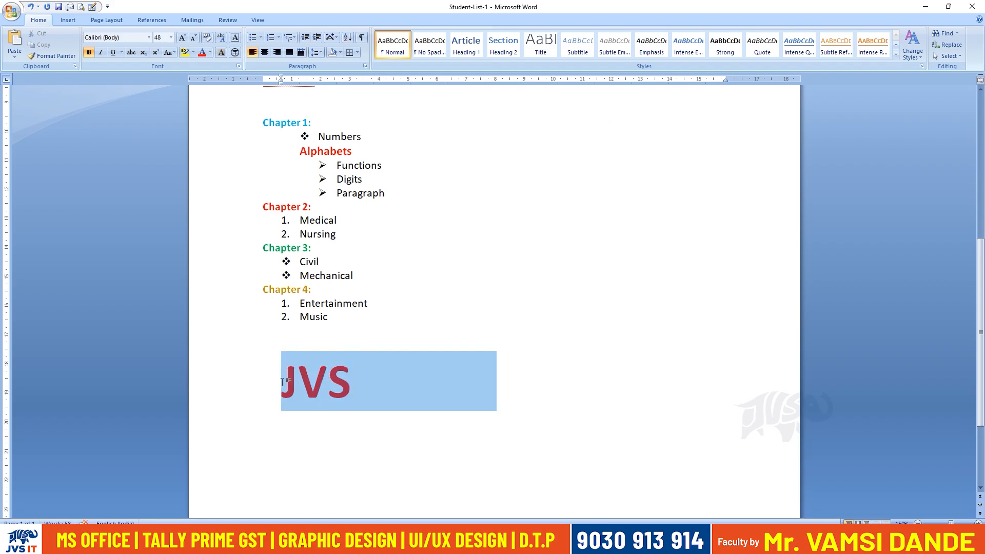
{"action": "left_click", "coordinate": [332, 37]}
{"action": "mouse_move", "coordinate": [354, 100]}
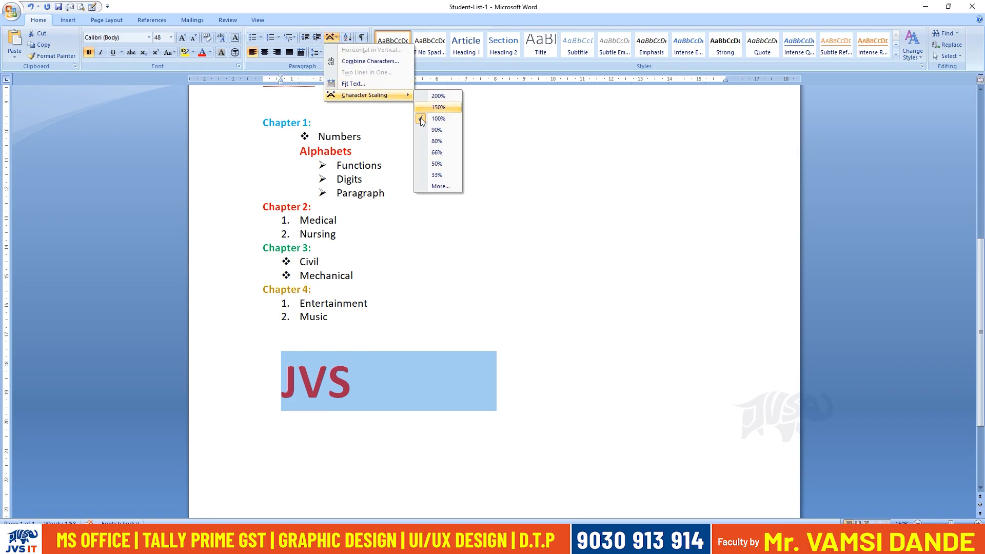
{"action": "left_click", "coordinate": [439, 187]}
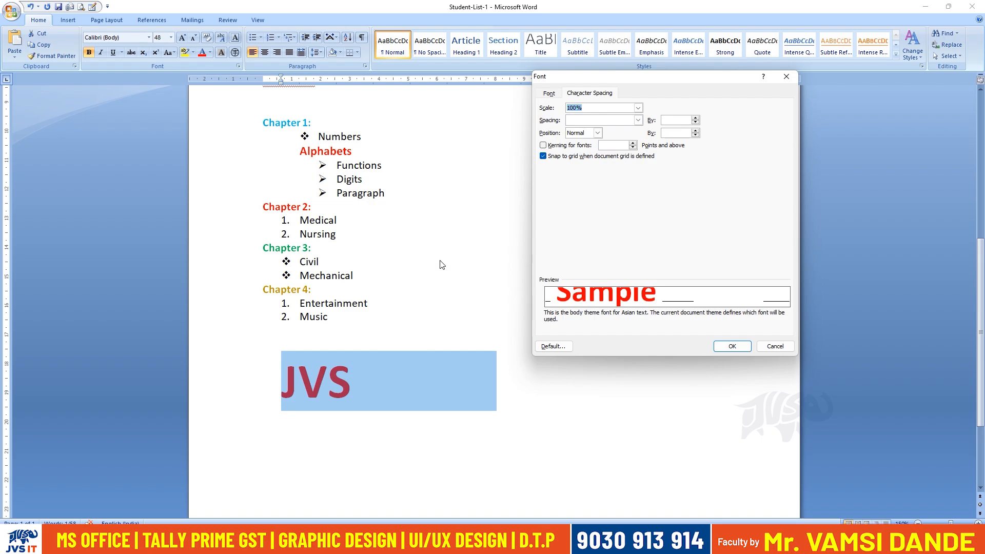
{"action": "left_click", "coordinate": [637, 120]}
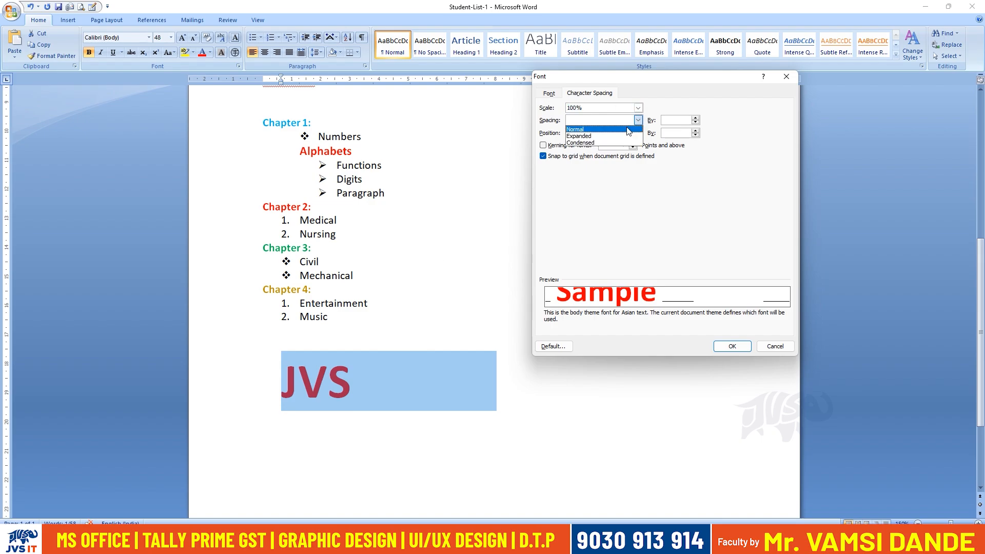
{"action": "left_click", "coordinate": [625, 128]}
{"action": "left_click", "coordinate": [724, 344]}
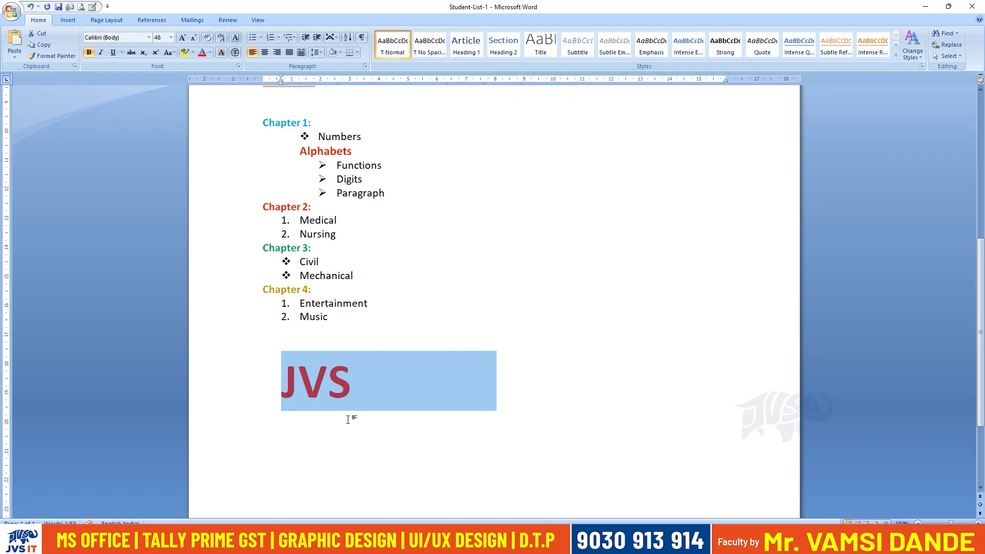
Apply 33% character scaling to only the "JVS" letters and set it back to 100%.
{"action": "left_click", "coordinate": [359, 435]}
{"action": "left_click_drag", "start_coordinate": [353, 386], "coordinate": [282, 384]}
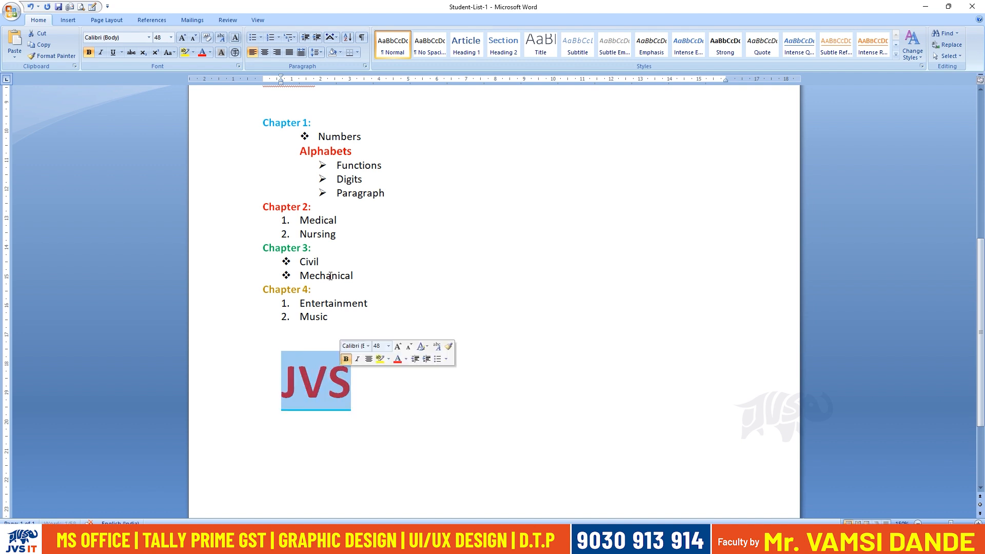
{"action": "left_click", "coordinate": [331, 38]}
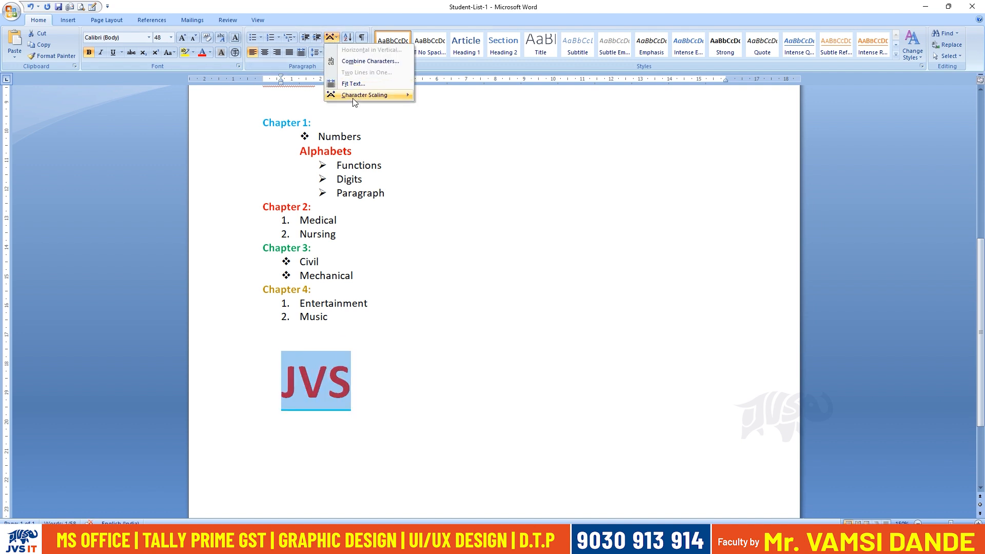
{"action": "mouse_move", "coordinate": [353, 97]}
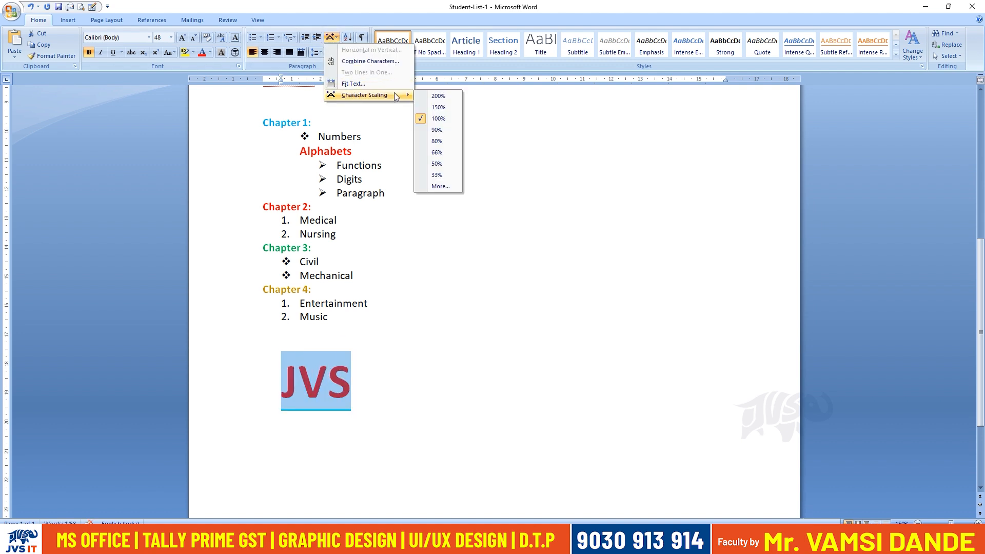
{"action": "left_click", "coordinate": [437, 175]}
{"action": "left_click", "coordinate": [319, 52]}
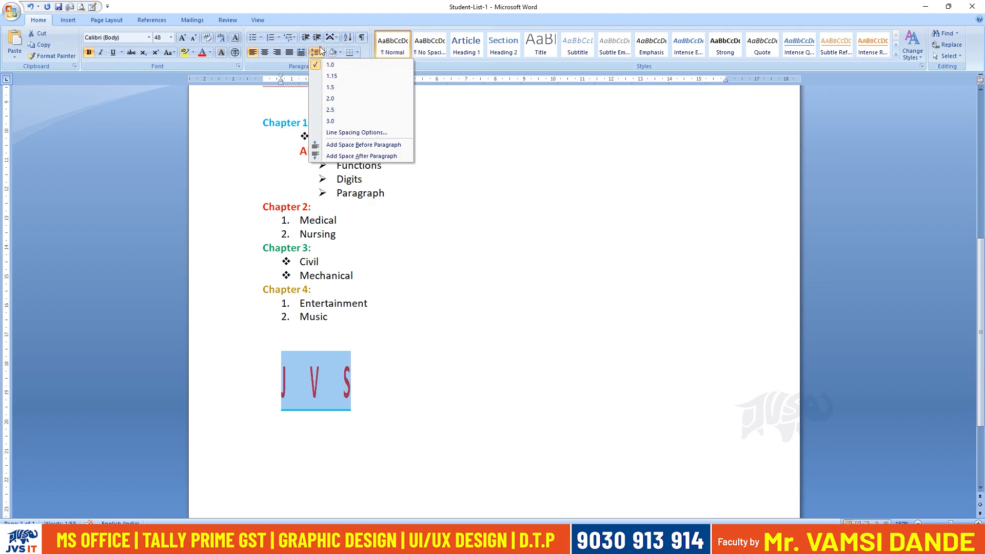
{"action": "left_click", "coordinate": [332, 38]}
{"action": "mouse_move", "coordinate": [390, 95]}
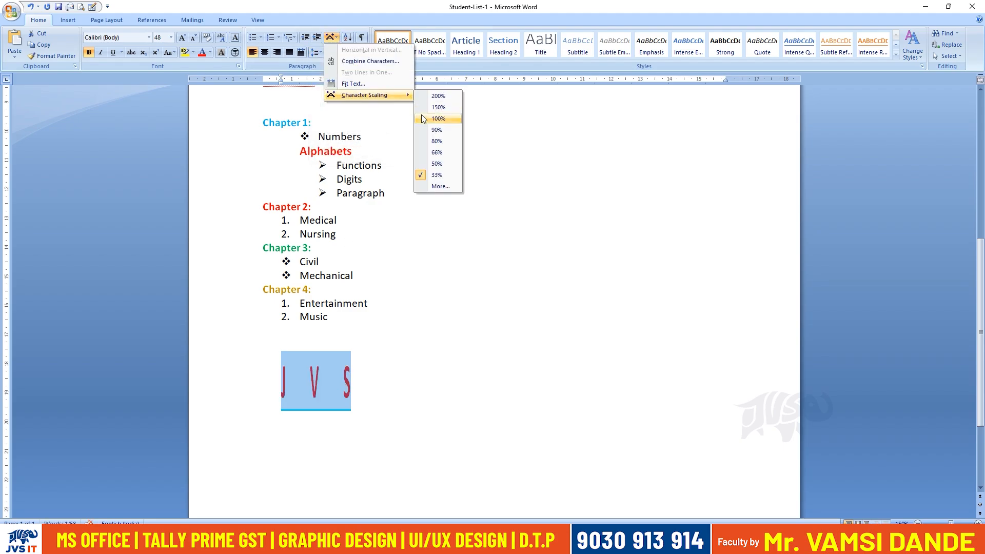
{"action": "left_click", "coordinate": [423, 119]}
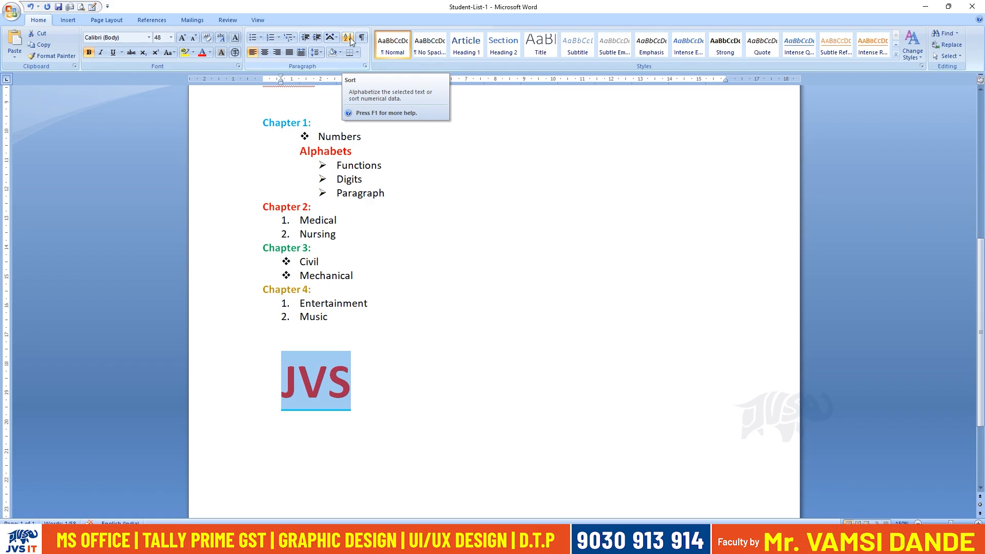
Insert three new student names beginning with A at separate places in the name list above Chapter 1.
{"action": "scroll", "coordinate": [515, 310], "scroll_direction": "up", "scroll_amount": 8}
{"action": "left_click_drag", "start_coordinate": [335, 431], "coordinate": [248, 179]}
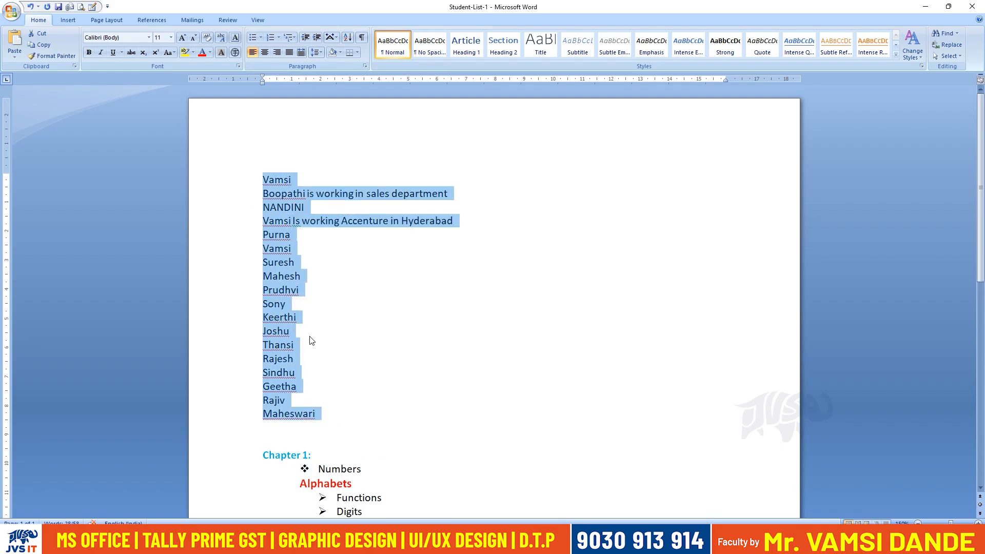
{"action": "left_click", "coordinate": [302, 320]}
{"action": "key", "text": "Return"}
{"action": "type", "text": "Anusha"}
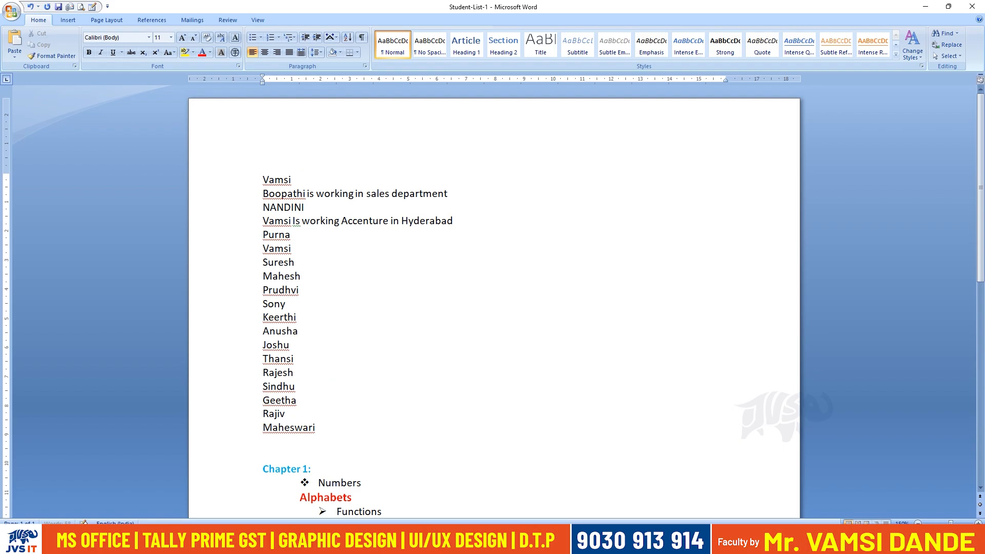
{"action": "key", "text": "Return"}
{"action": "type", "text": "Anvitha"}
{"action": "key", "text": "Return"}
{"action": "key", "text": "BackSpace"}
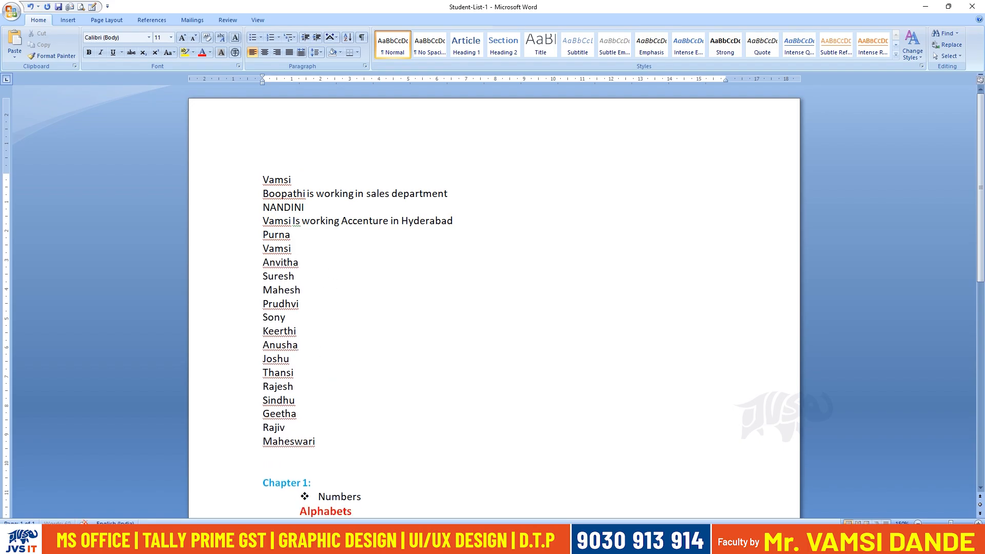
{"action": "key", "text": "Return"}
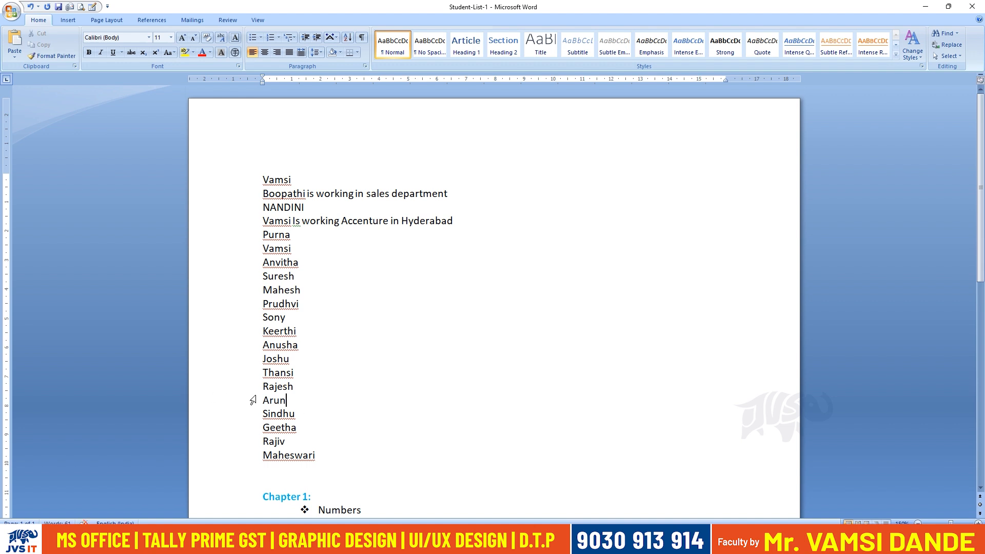
Examine the initial letters of the newly added names and of the first name in the list.
{"action": "left_click_drag", "start_coordinate": [262, 400], "coordinate": [285, 400]}
{"action": "left_click", "coordinate": [263, 345]}
{"action": "left_click_drag", "start_coordinate": [263, 344], "coordinate": [270, 345]}
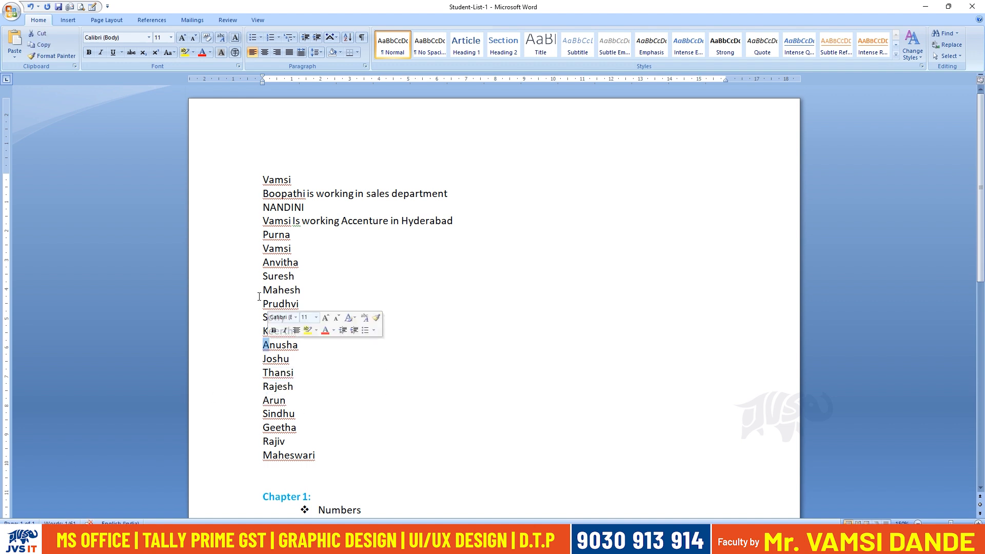
{"action": "left_click_drag", "start_coordinate": [263, 262], "coordinate": [270, 263]}
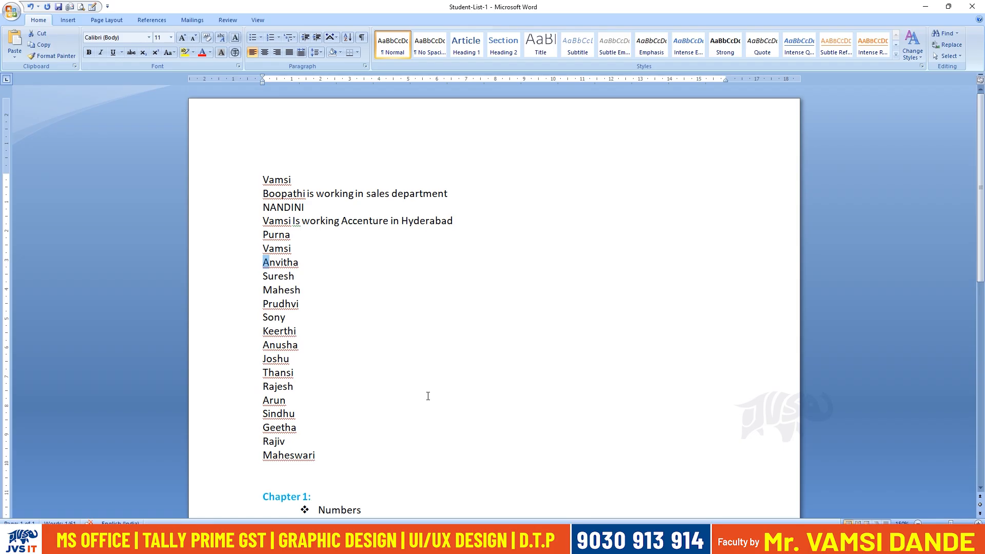
{"action": "left_click_drag", "start_coordinate": [262, 179], "coordinate": [269, 180]}
Sort the whole name list above Chapter 1 alphabetically by paragraph text in ascending order.
{"action": "left_click_drag", "start_coordinate": [367, 475], "coordinate": [246, 184]}
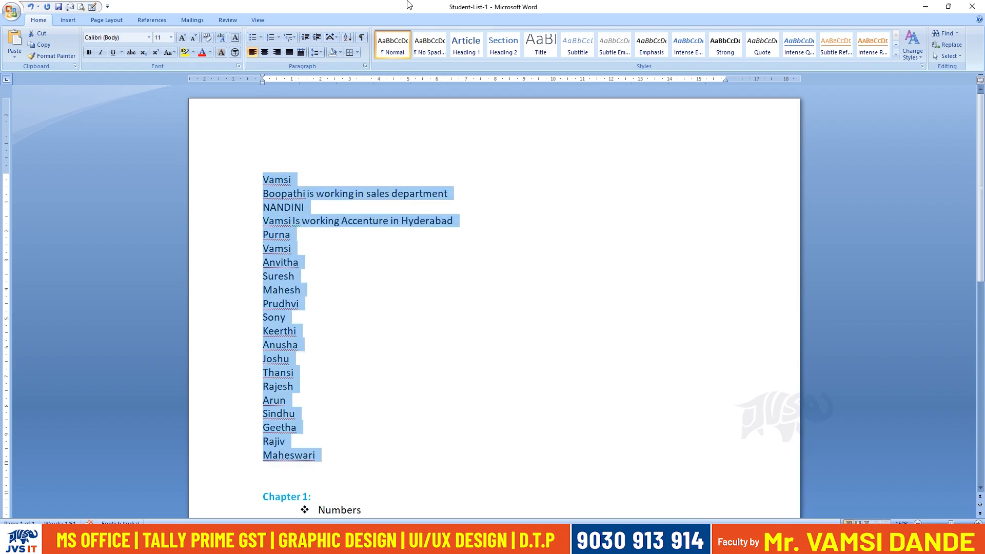
{"action": "left_click", "coordinate": [347, 38]}
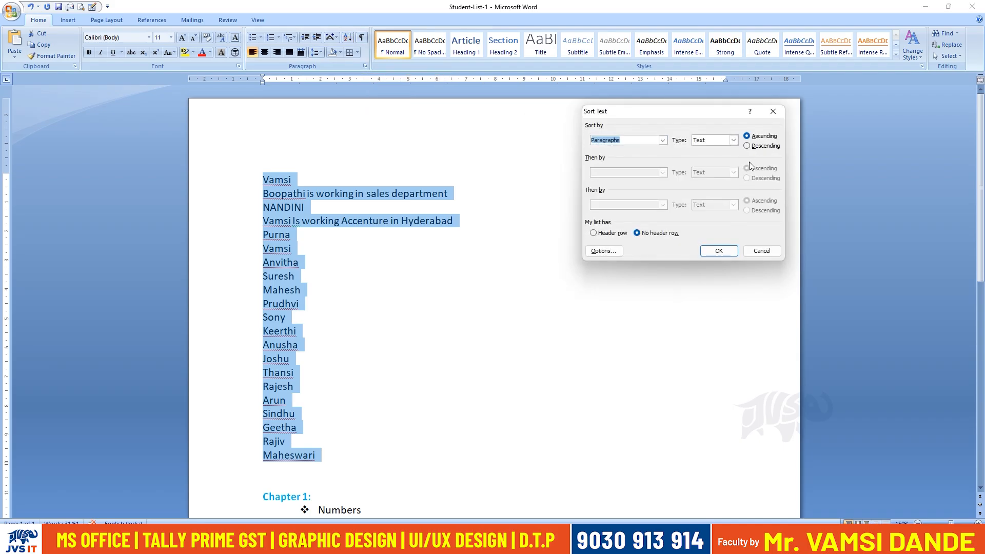
{"action": "left_click", "coordinate": [724, 255]}
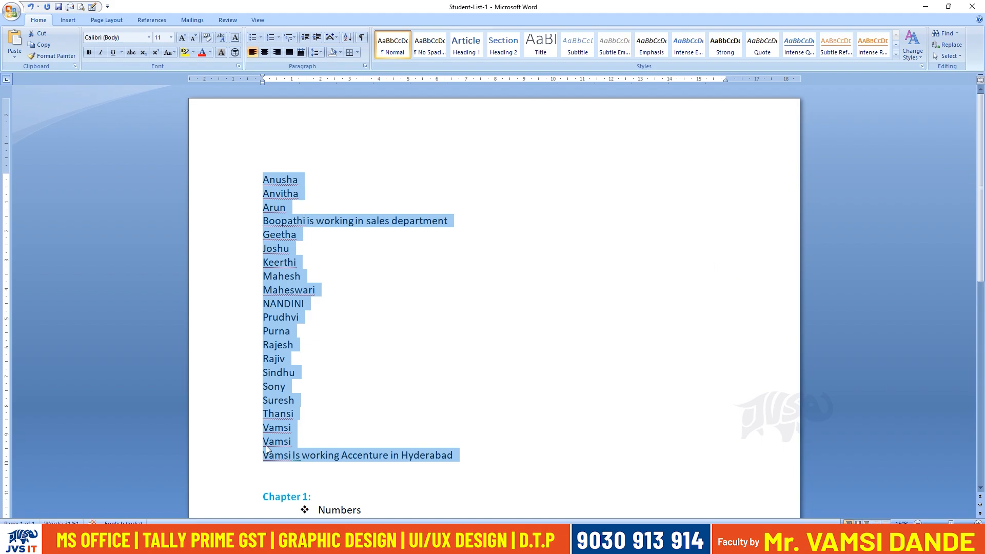
Re-sort the selected name list by paragraph text in descending order.
{"action": "left_click", "coordinate": [348, 37]}
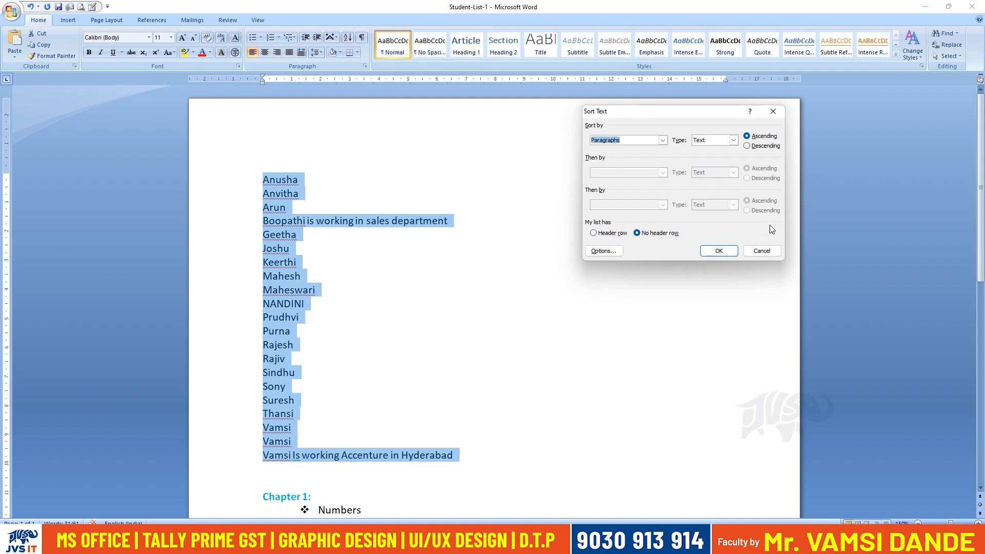
{"action": "left_click", "coordinate": [748, 146]}
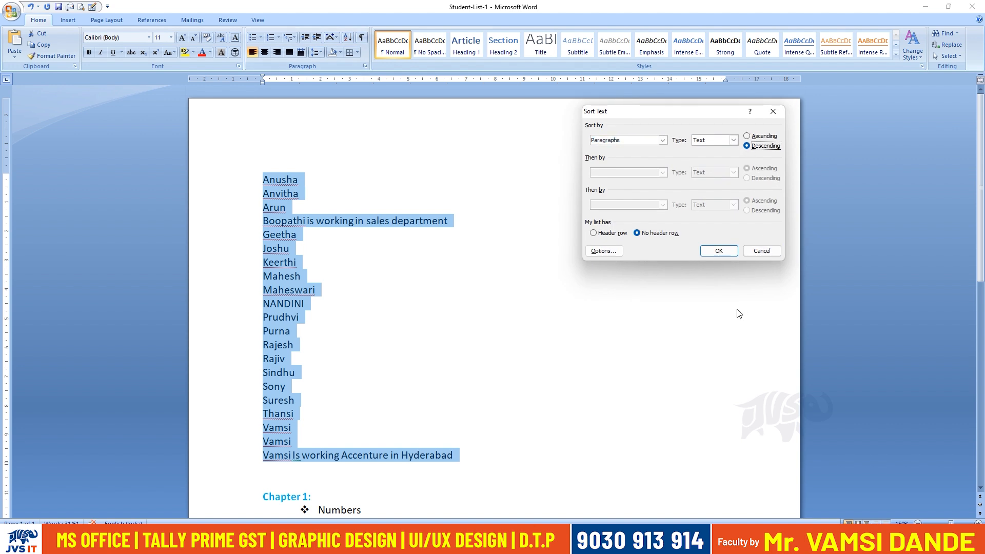
{"action": "left_click", "coordinate": [718, 255]}
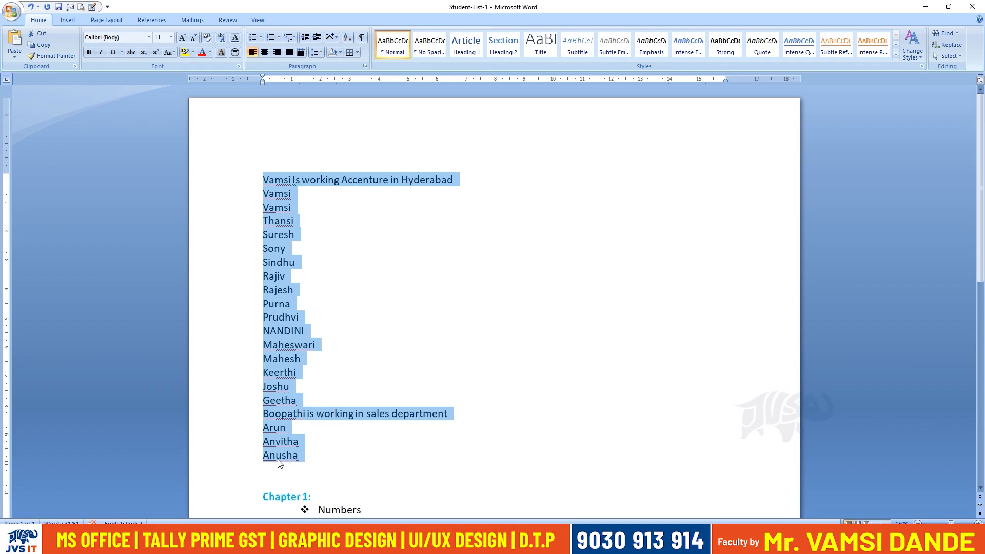
{"action": "left_click", "coordinate": [348, 37]}
{"action": "left_click", "coordinate": [763, 137]}
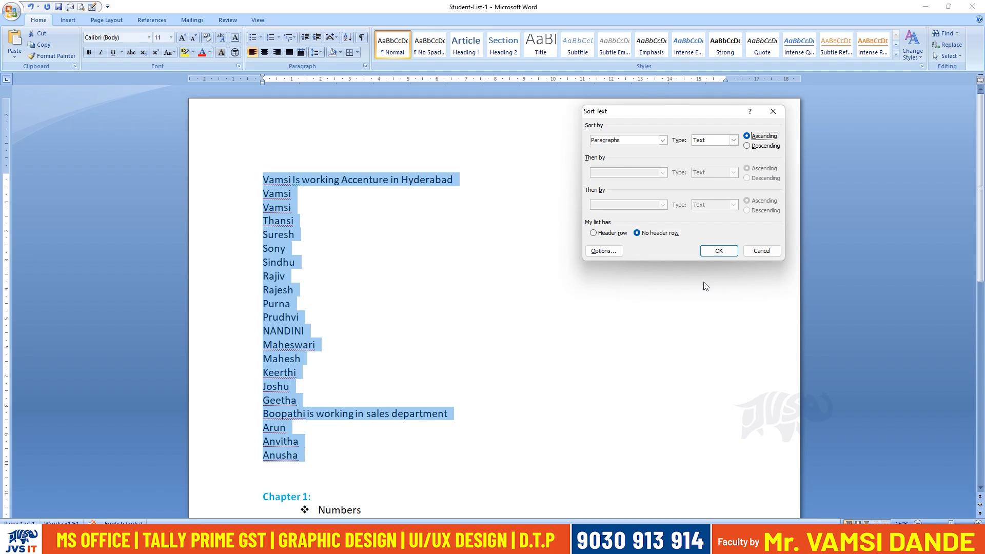
{"action": "left_click", "coordinate": [770, 251]}
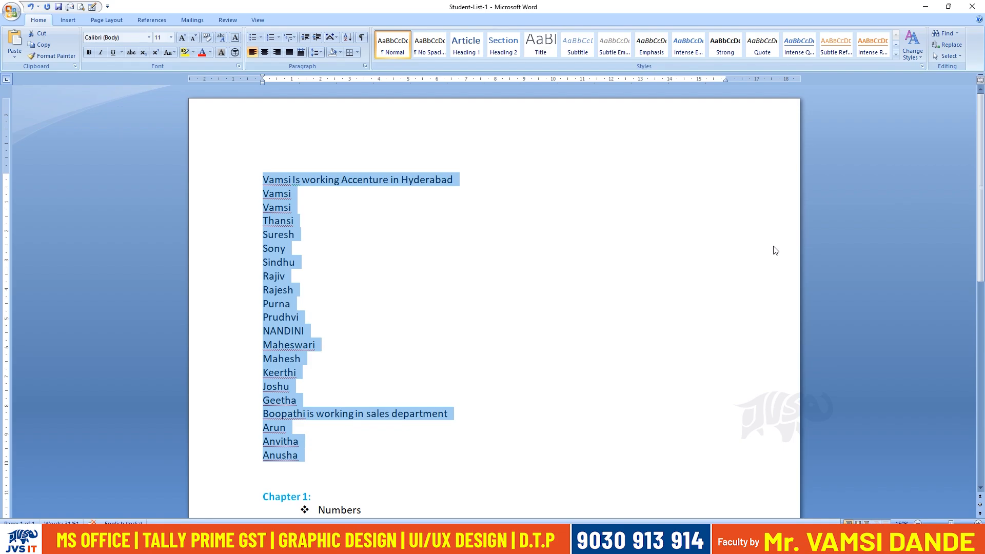
Undo both sorts of the name list and save the document.
{"action": "key", "text": "ctrl+z"}
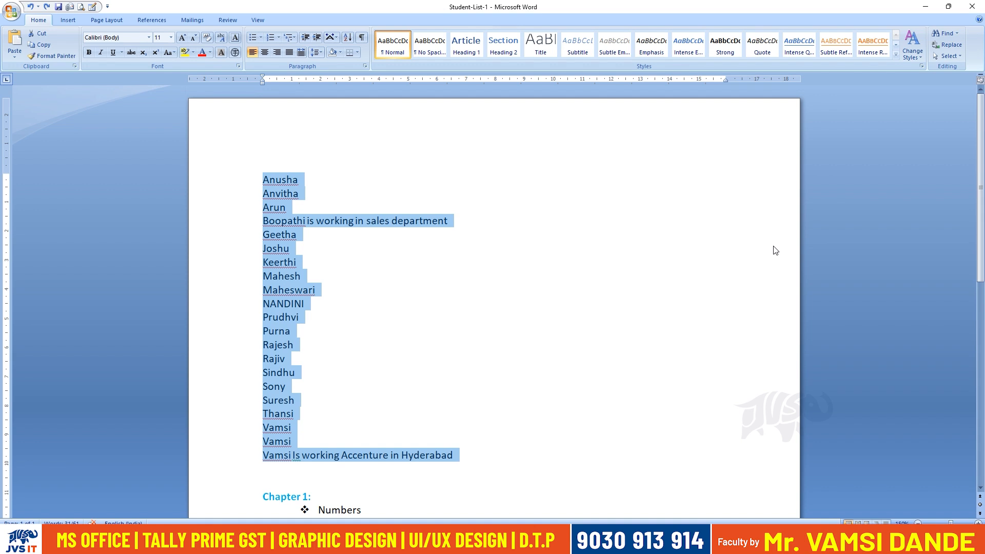
{"action": "key", "text": "ctrl+z"}
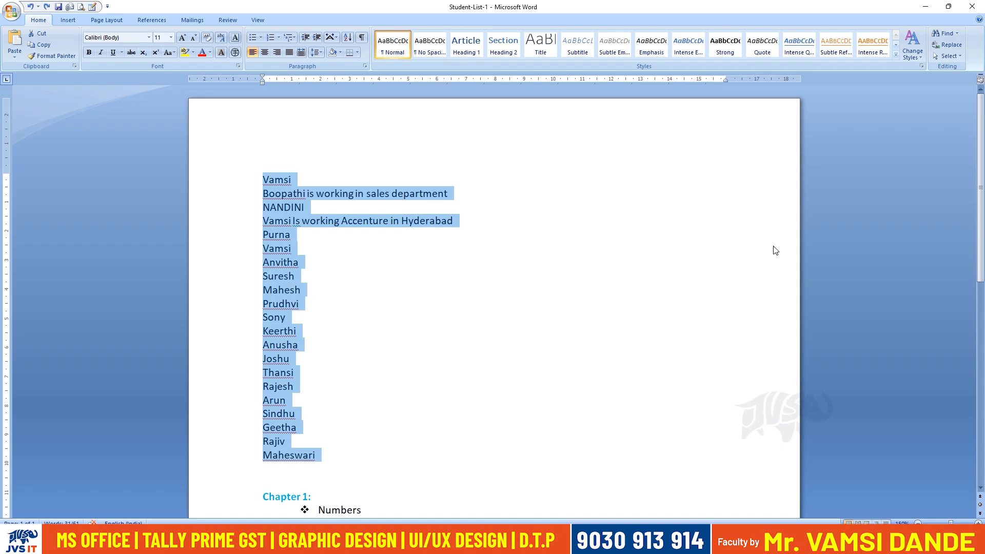
{"action": "left_click", "coordinate": [11, 11]}
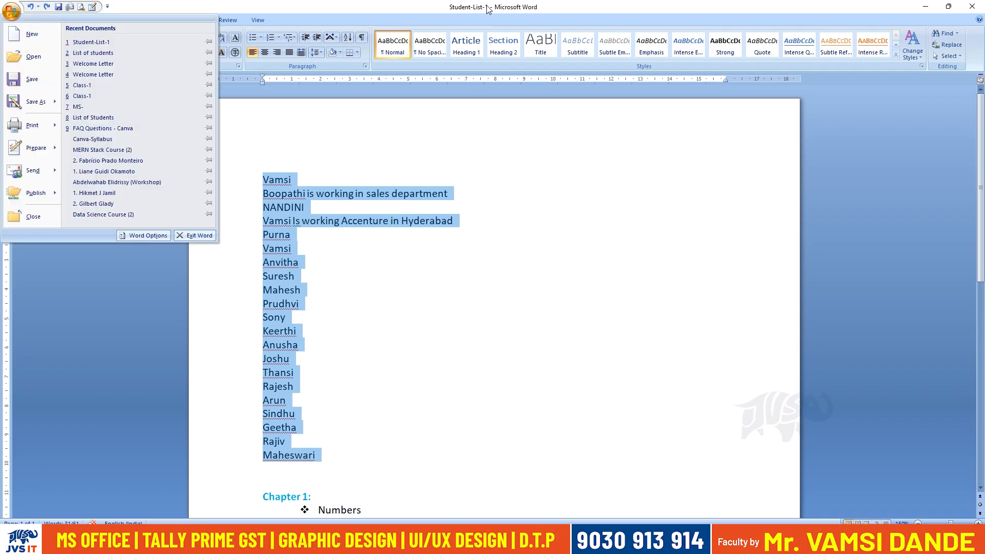
{"action": "left_click", "coordinate": [51, 84]}
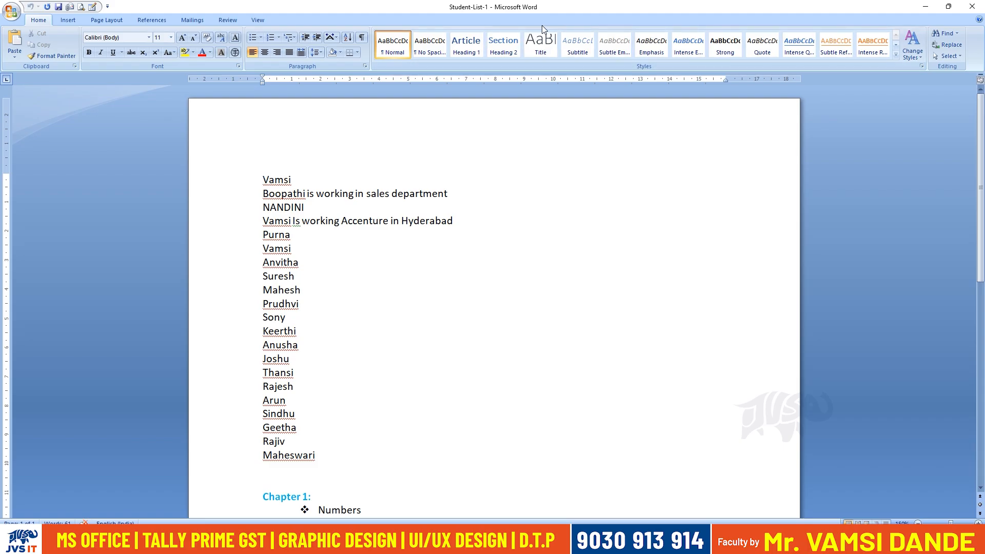
{"action": "left_click", "coordinate": [11, 10]}
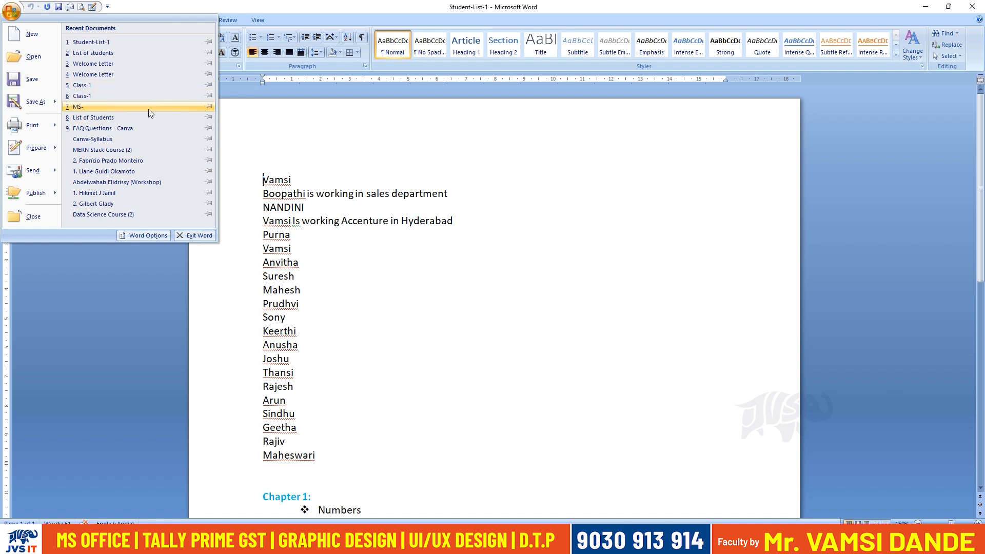
{"action": "left_click", "coordinate": [466, 226]}
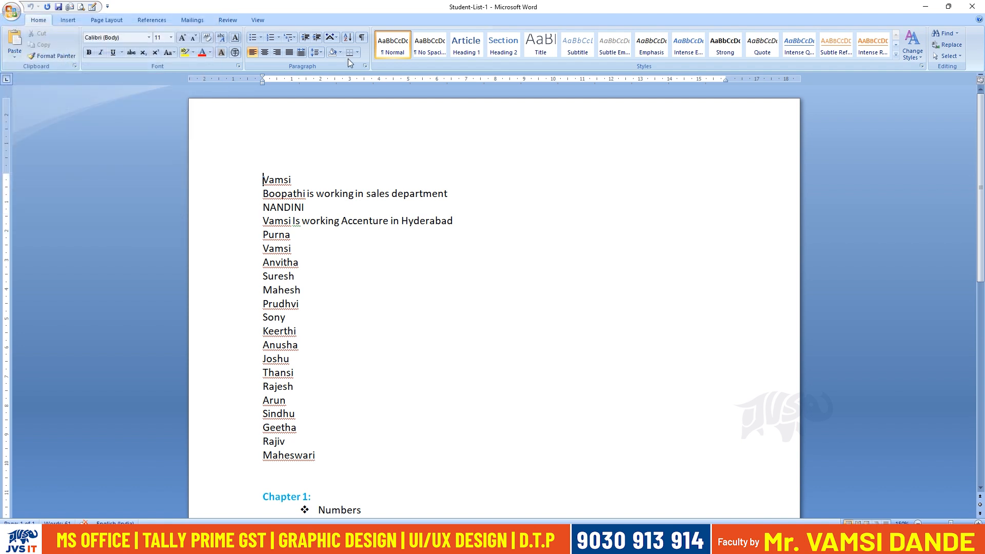
{"action": "left_click", "coordinate": [346, 40]}
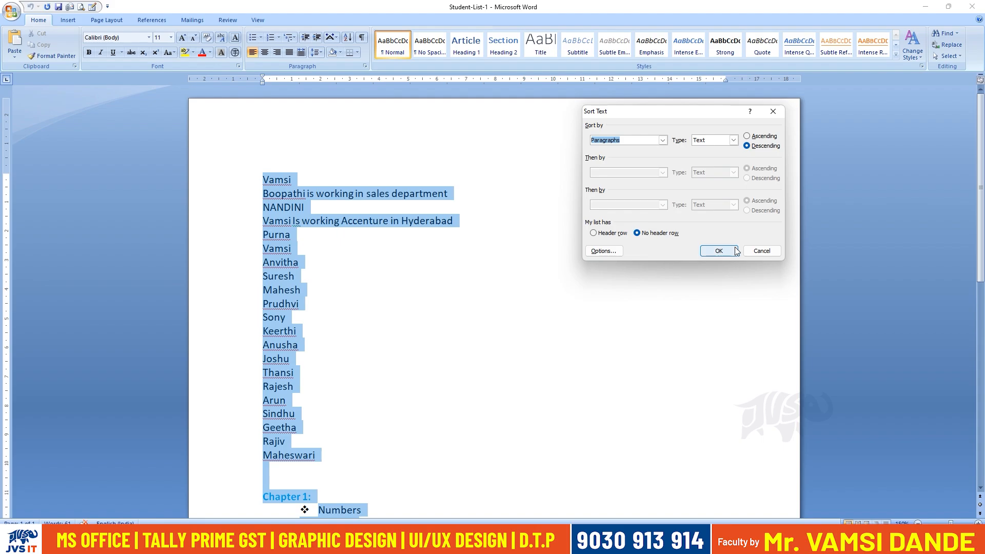
{"action": "left_click", "coordinate": [762, 251]}
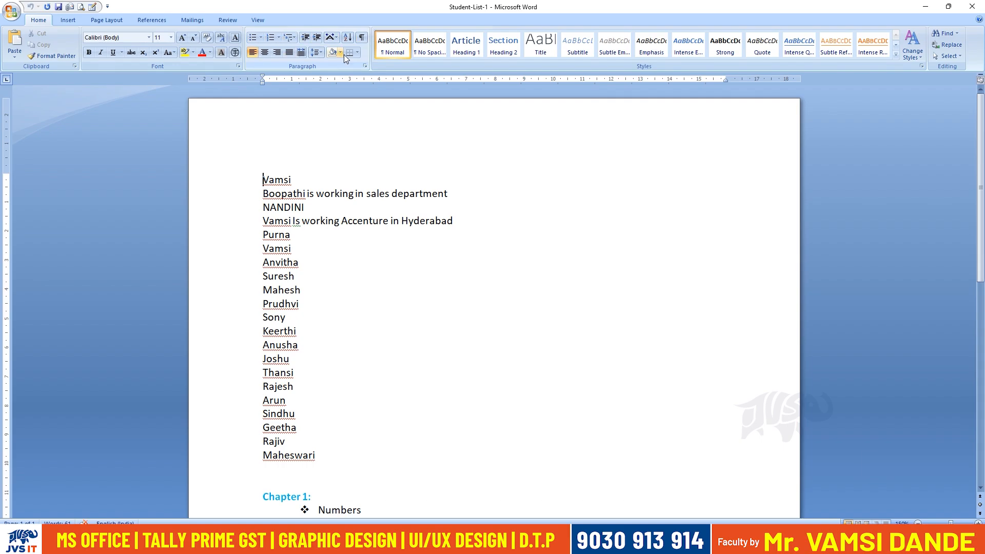
{"action": "left_click", "coordinate": [63, 20]}
{"action": "left_click", "coordinate": [94, 21]}
{"action": "left_click", "coordinate": [147, 21]}
{"action": "left_click", "coordinate": [43, 21]}
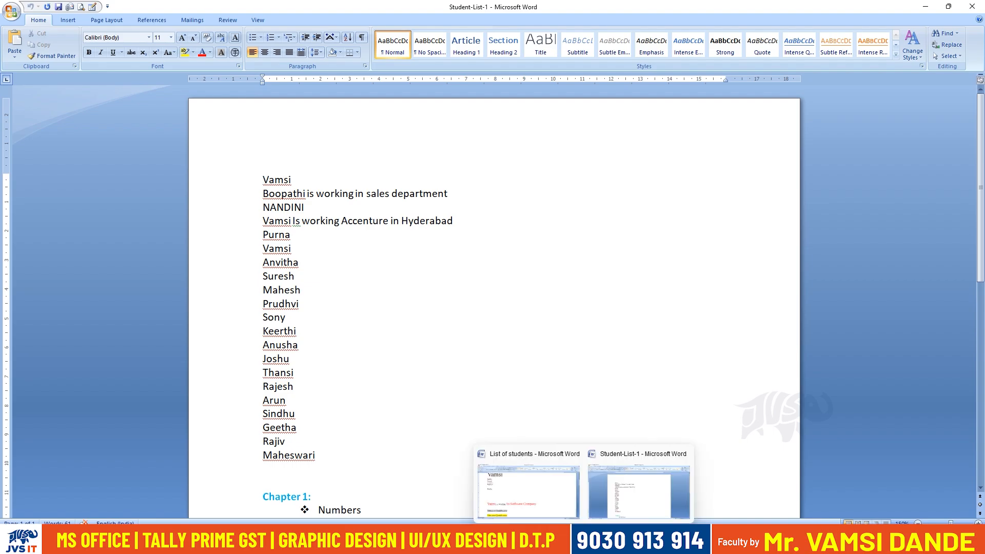
Switch to Notepad and examine the MS Word Shortcuts notes on zooming, cutting, copying, text styles, format copying, shading and undo.
{"action": "left_click", "coordinate": [605, 542]}
{"action": "left_click", "coordinate": [57, 346]}
{"action": "left_click_drag", "start_coordinate": [35, 331], "coordinate": [172, 331]}
{"action": "left_click", "coordinate": [51, 379]}
{"action": "left_click_drag", "start_coordinate": [136, 267], "coordinate": [237, 267]}
{"action": "left_click_drag", "start_coordinate": [63, 232], "coordinate": [7, 236]}
{"action": "left_click", "coordinate": [348, 396]}
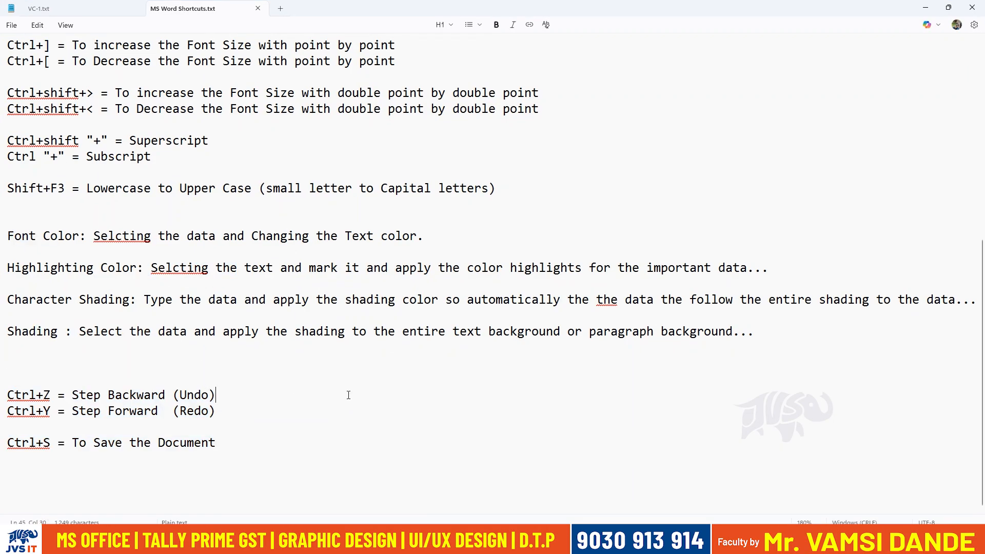
{"action": "scroll", "coordinate": [348, 402], "scroll_direction": "up", "scroll_amount": 8}
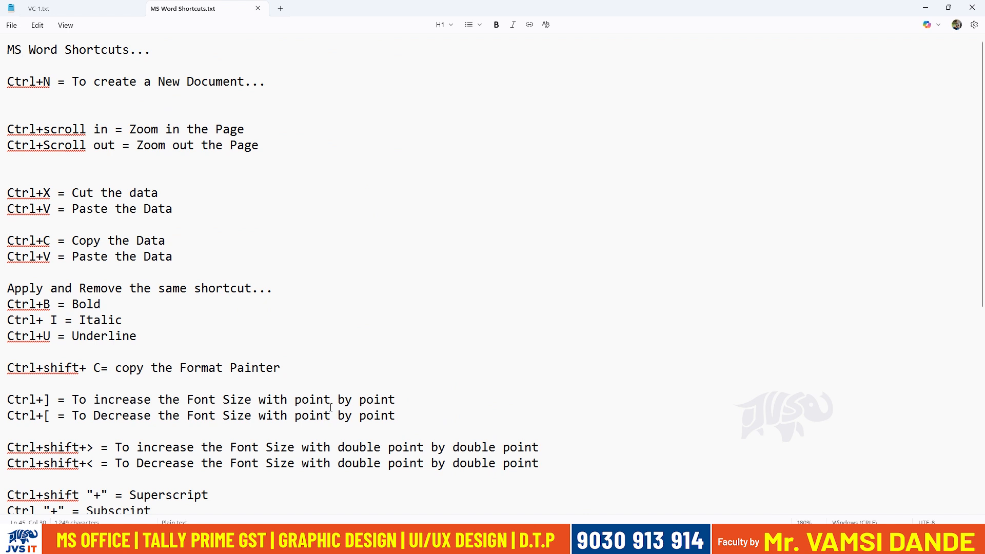
{"action": "left_click", "coordinate": [299, 322]}
{"action": "left_click_drag", "start_coordinate": [79, 368], "coordinate": [93, 398]}
{"action": "left_click_drag", "start_coordinate": [43, 192], "coordinate": [171, 242]}
{"action": "left_click_drag", "start_coordinate": [65, 286], "coordinate": [156, 323]}
{"action": "left_click", "coordinate": [181, 351]}
{"action": "left_click_drag", "start_coordinate": [83, 109], "coordinate": [7, 240]}
{"action": "scroll", "coordinate": [357, 357], "scroll_direction": "down", "scroll_amount": 7}
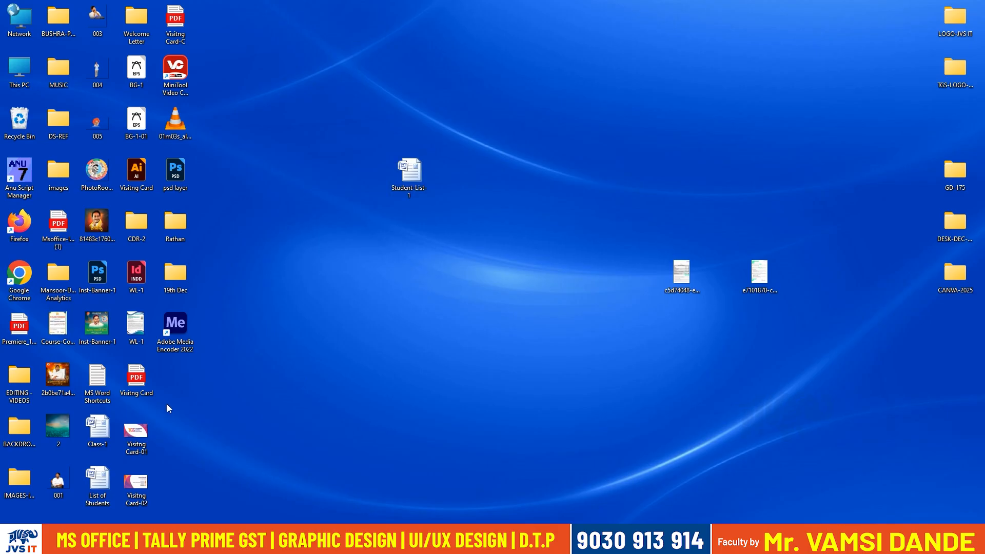
Reopen the MS Word Shortcuts file from the desktop in a maximized window, enlarge its text and go to the empty line below the notes.
{"action": "double_click", "coordinate": [98, 380]}
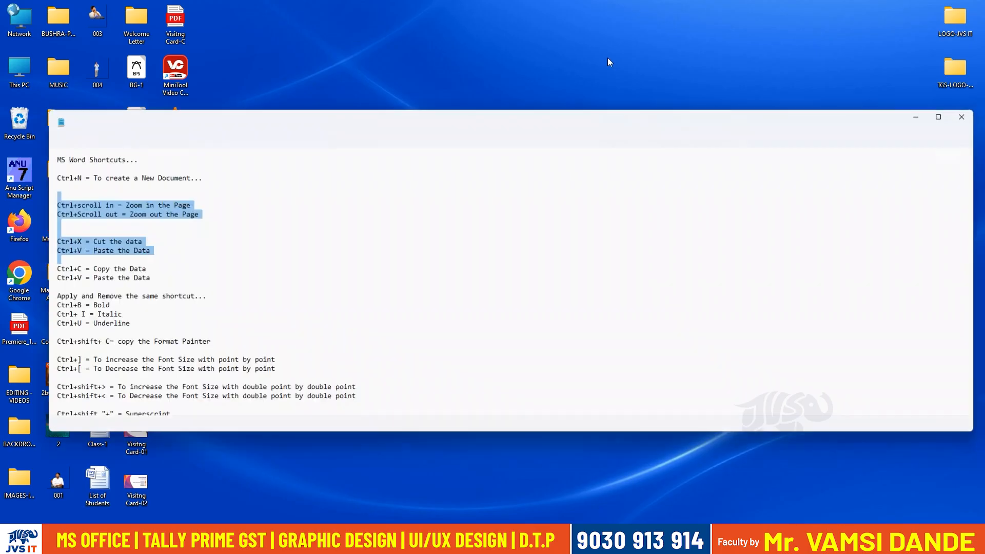
{"action": "double_click", "coordinate": [586, 110]}
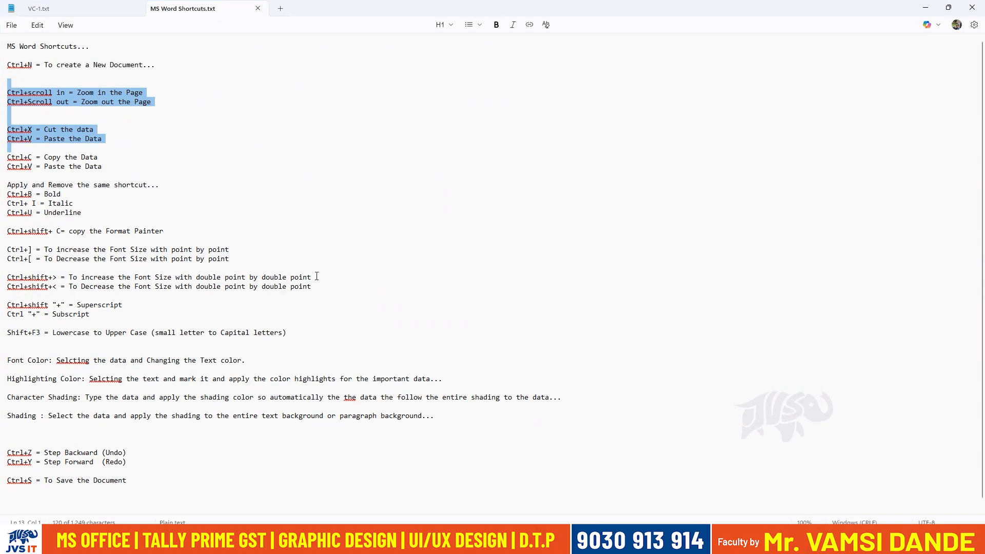
{"action": "scroll", "coordinate": [318, 282], "scroll_direction": "up", "scroll_amount": 7, "text": "ctrl"}
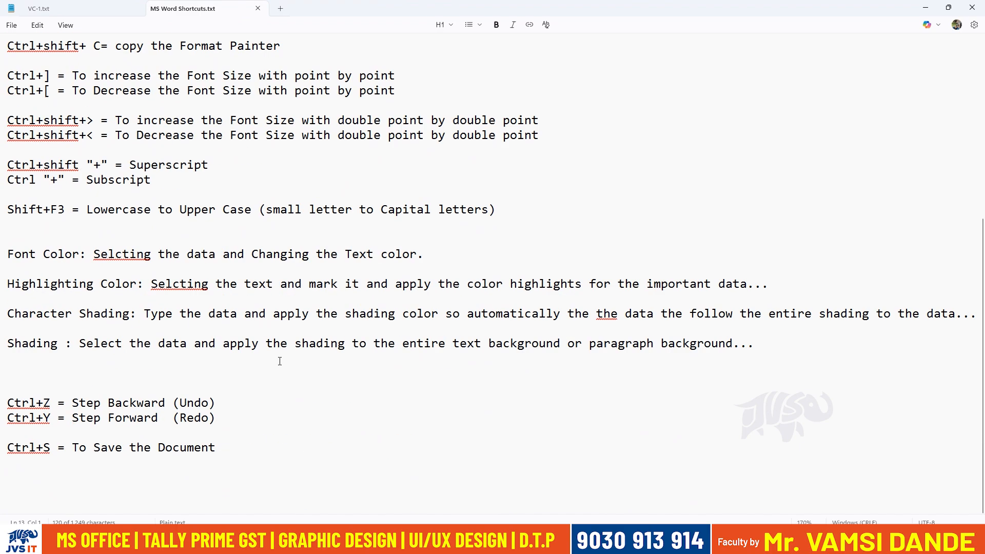
{"action": "left_click", "coordinate": [135, 478]}
Switch to Word to view Student-List-1, and bring up the List of students document.
{"action": "left_click", "coordinate": [584, 542]}
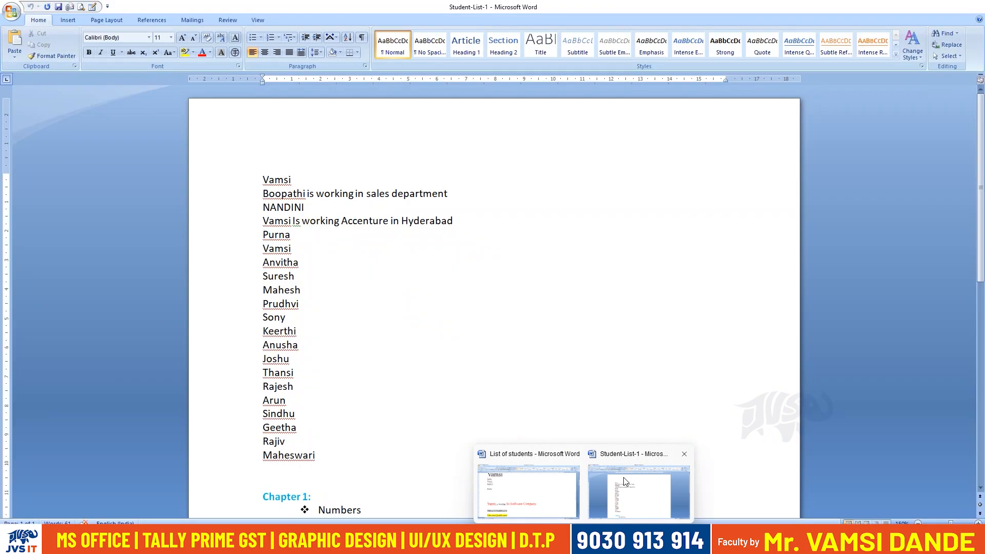
{"action": "left_click", "coordinate": [623, 484]}
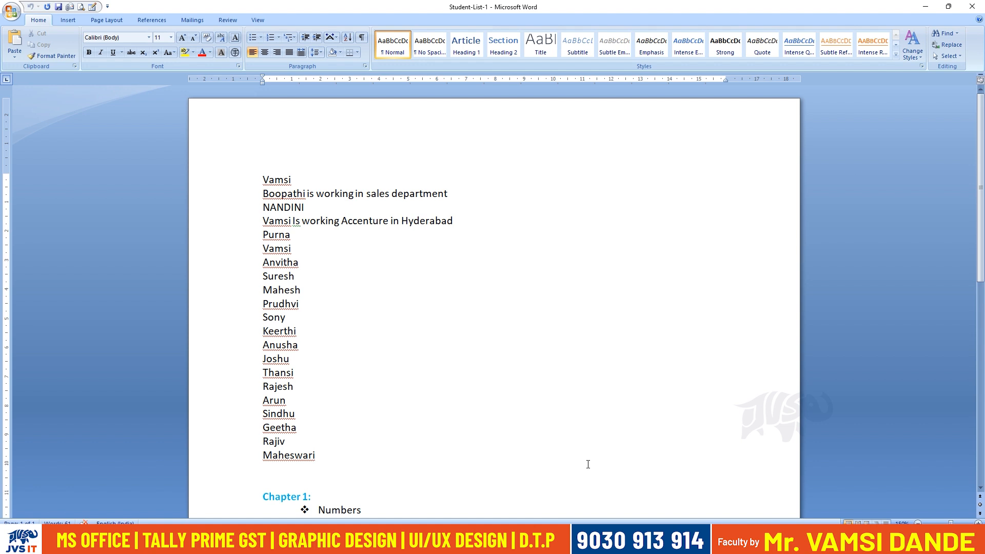
{"action": "key", "text": "alt+Tab"}
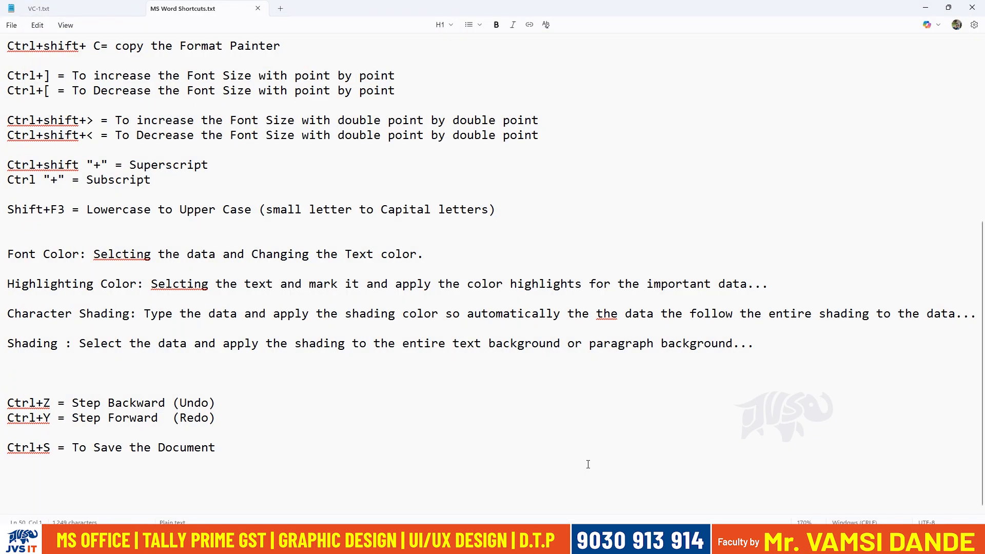
{"action": "key", "text": "alt+Tab"}
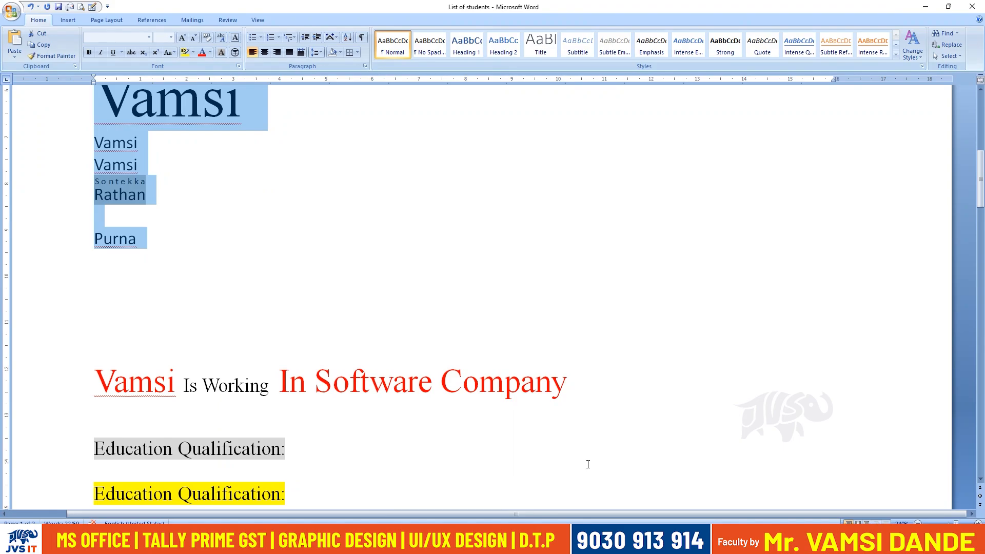
Close the List of students document in Word and save its changes.
{"action": "key", "text": "ctrl+w"}
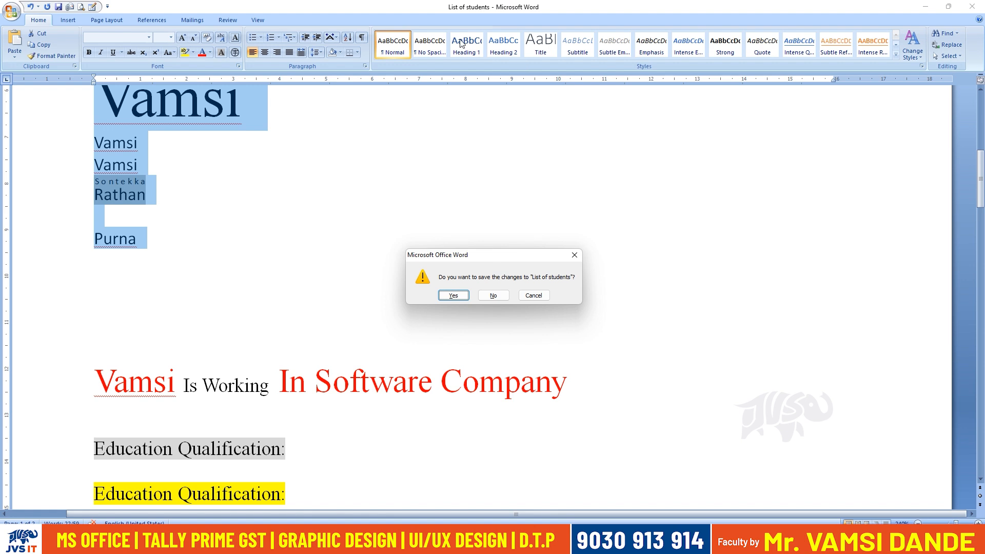
{"action": "left_click", "coordinate": [533, 295]}
{"action": "left_click_drag", "start_coordinate": [980, 164], "coordinate": [980, 107]}
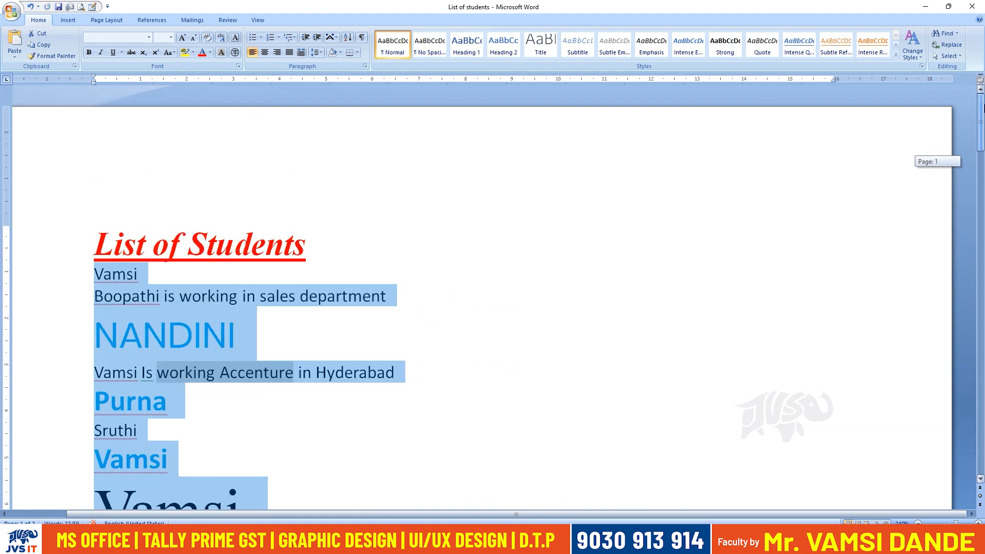
{"action": "left_click", "coordinate": [740, 302]}
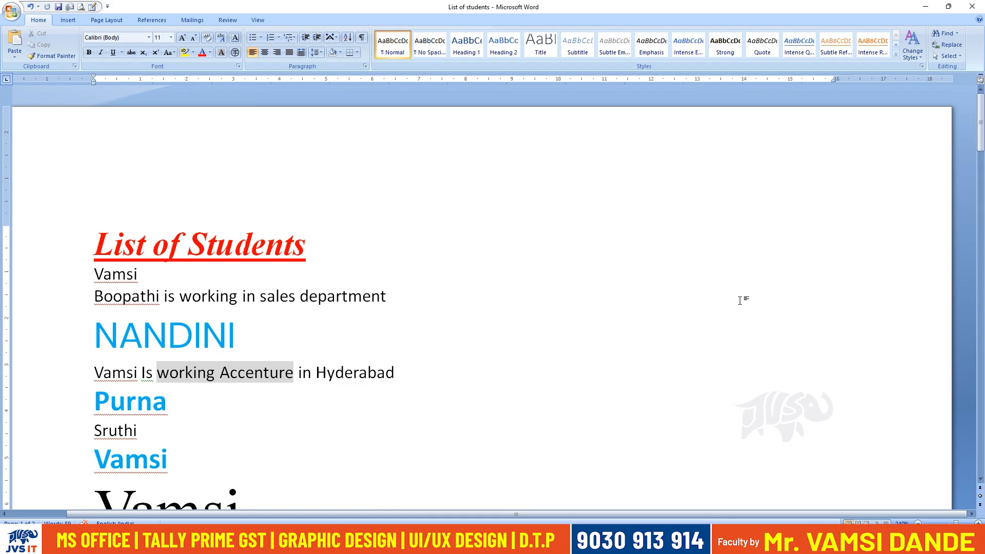
{"action": "left_click", "coordinate": [11, 11]}
{"action": "left_click", "coordinate": [548, 242]}
{"action": "key", "text": "alt+F4"}
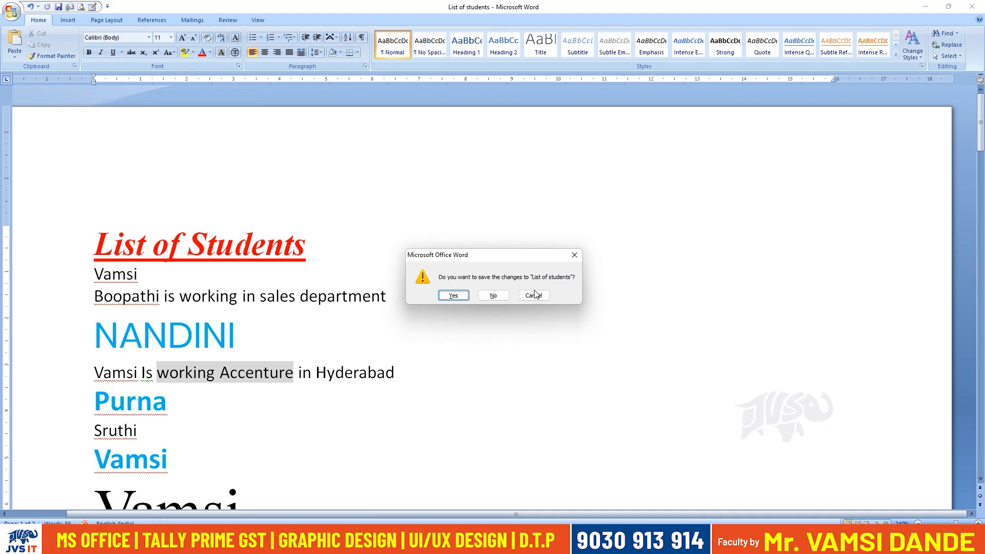
{"action": "left_click", "coordinate": [454, 295]}
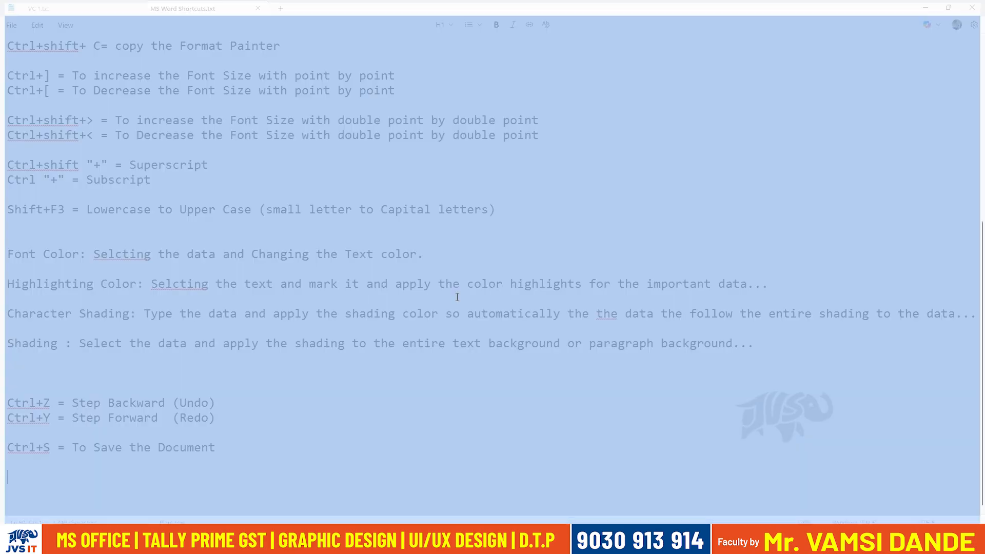
Add the line "Alt+F4 = To Close the Application" below the save shortcut in the Notepad notes.
{"action": "left_click", "coordinate": [470, 258]}
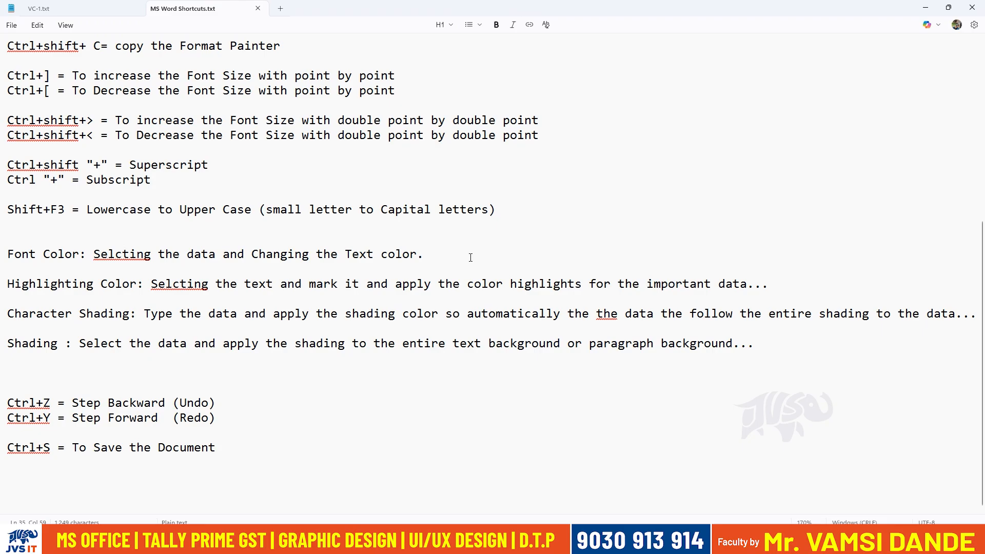
{"action": "left_click", "coordinate": [391, 451]}
{"action": "key", "text": "Return"}
{"action": "type", "text": "Alt+F4 = To Close the Application"}
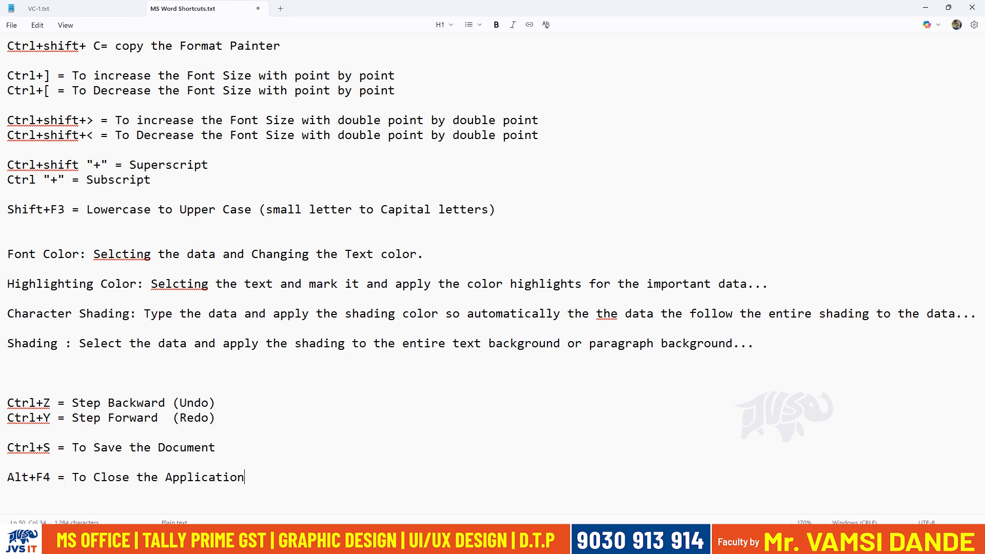
Reword the new Alt+F4 note to read "To Close the Document or Applications".
{"action": "left_click", "coordinate": [166, 477]}
{"action": "type", "text": "D"}
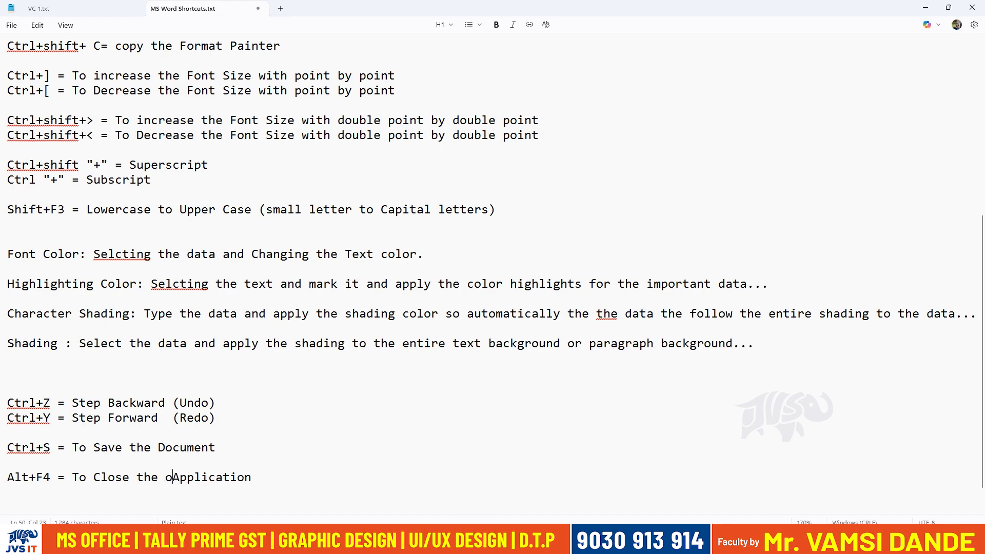
{"action": "type", "text": "ocument or"}
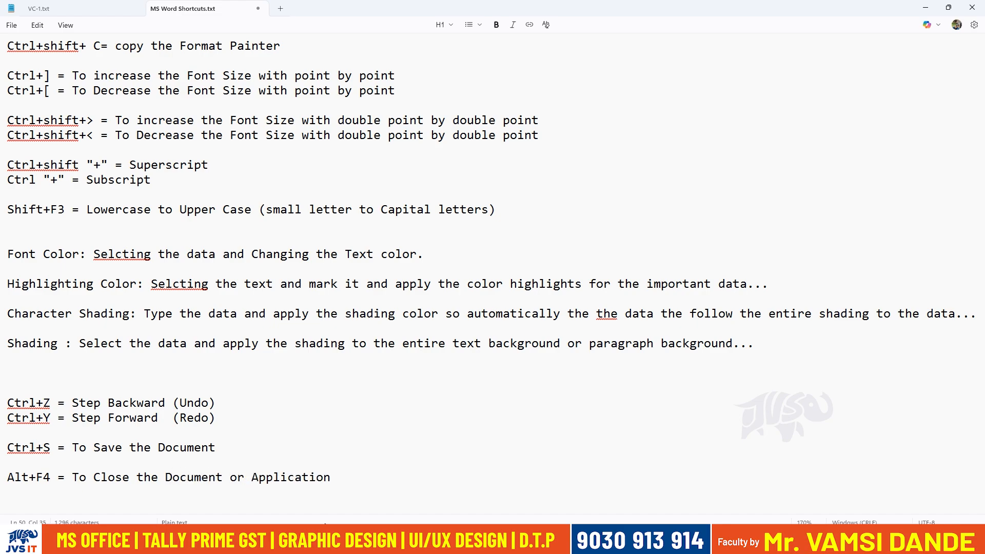
{"action": "left_click", "coordinate": [340, 476]}
{"action": "type", "text": "s"}
{"action": "left_click", "coordinate": [385, 493]}
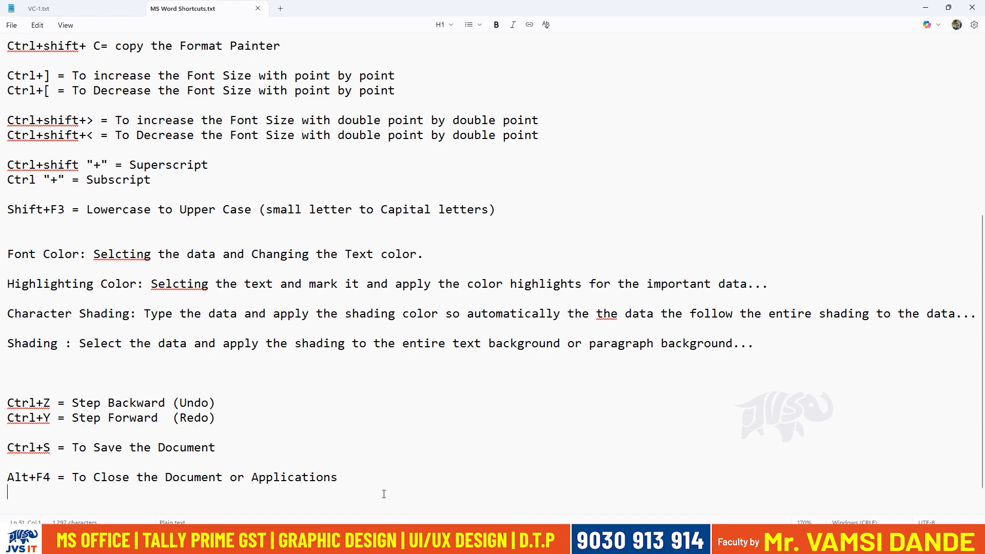
Remove "Document or" from the Alt+F4 note so it reads "To Close the Applications".
{"action": "double_click", "coordinate": [182, 482]}
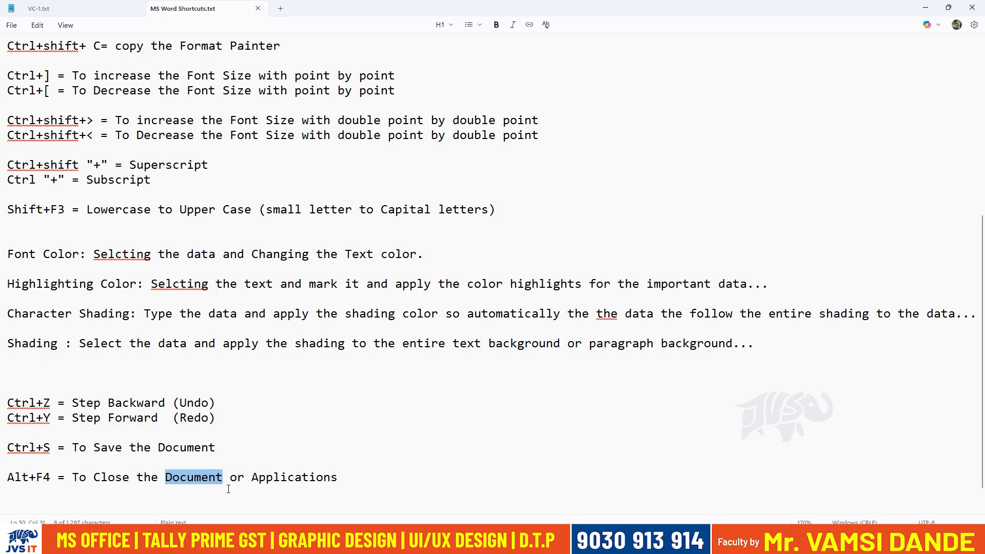
{"action": "key", "text": "BackSpace"}
{"action": "key", "text": "Delete"}
{"action": "key", "text": "Delete"}
{"action": "key", "text": "Delete"}
{"action": "key", "text": "Delete"}
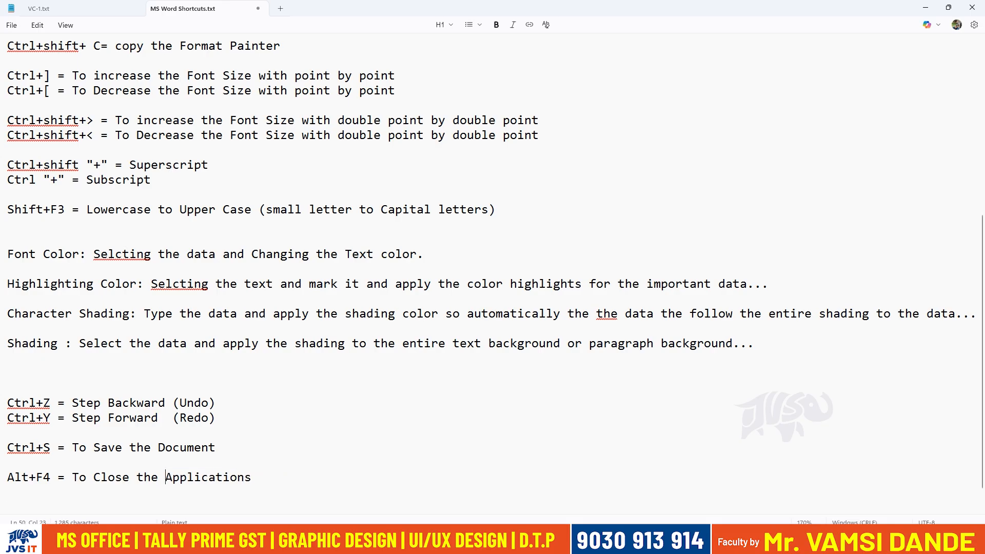